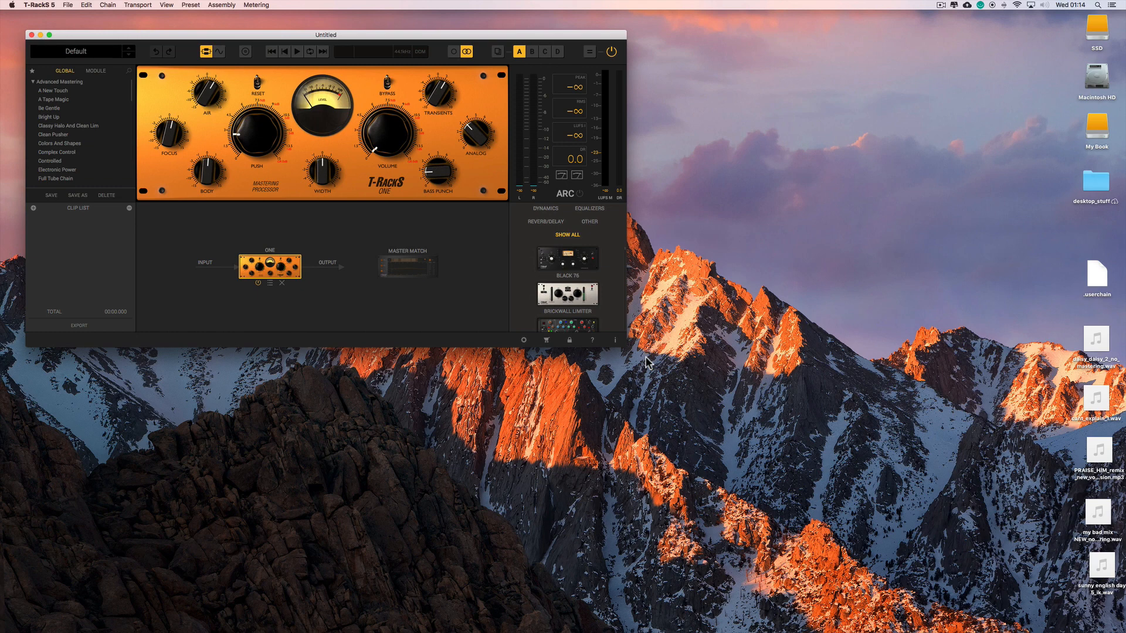
Enlarge the application window to a medium size, trying the full-screen view along the way.
drag(626, 346, 1016, 571)
click(49, 35)
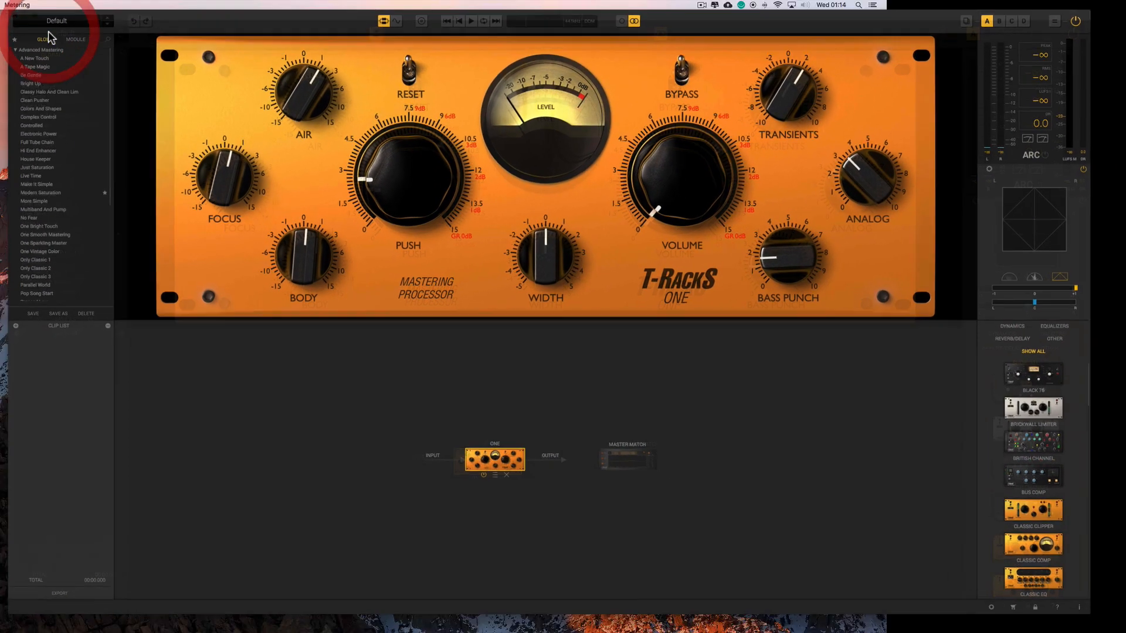
mouse_move(59, 4)
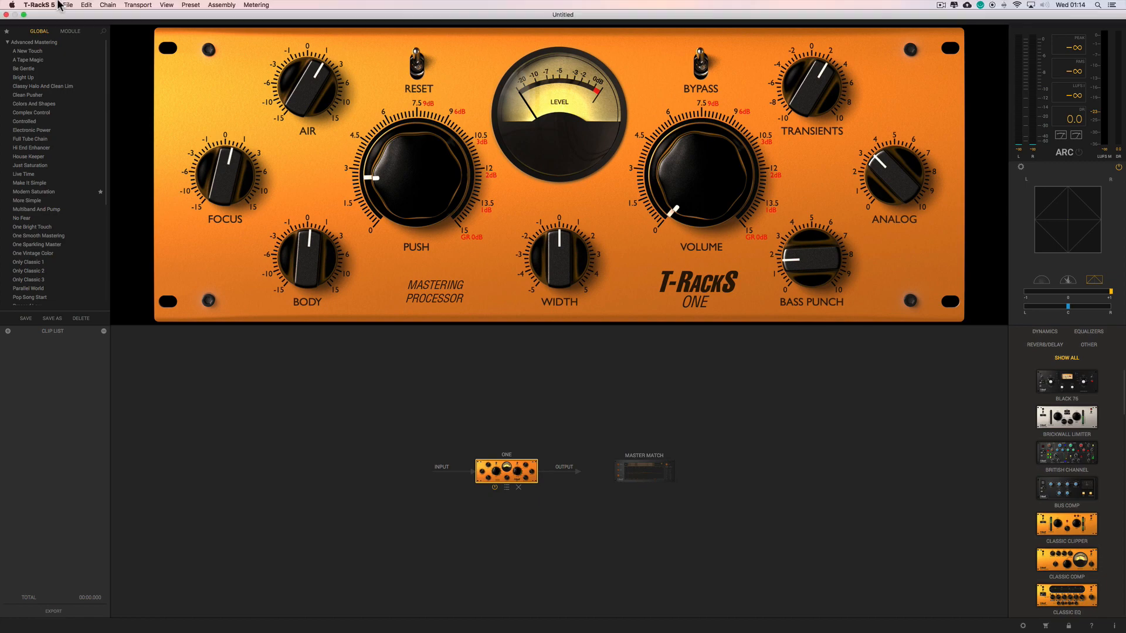
click(23, 14)
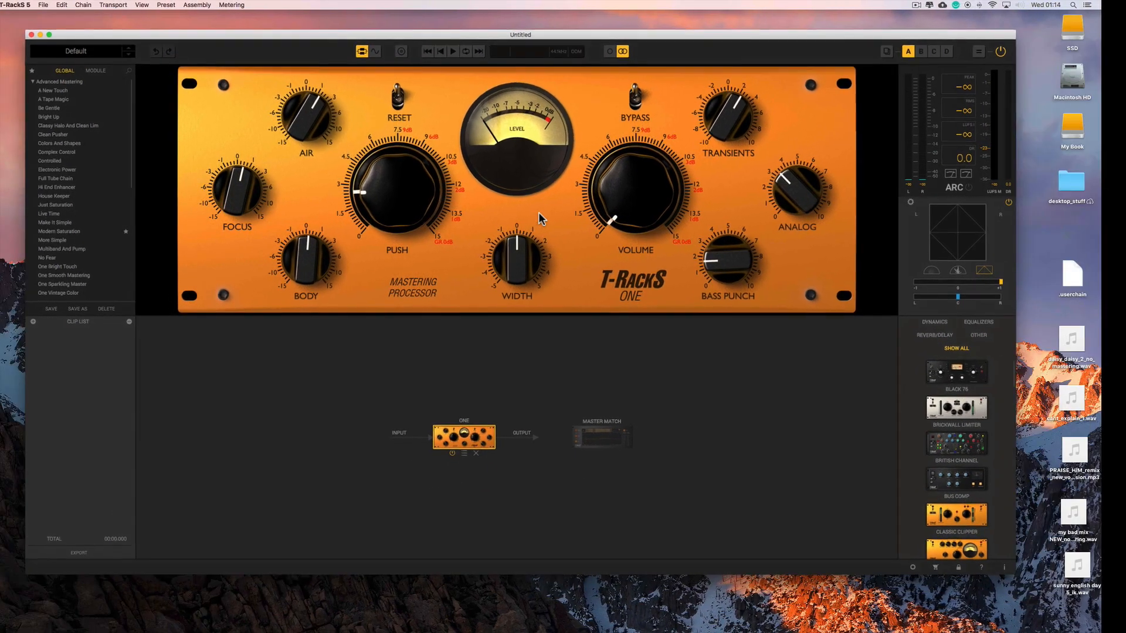
drag(1004, 563, 944, 514)
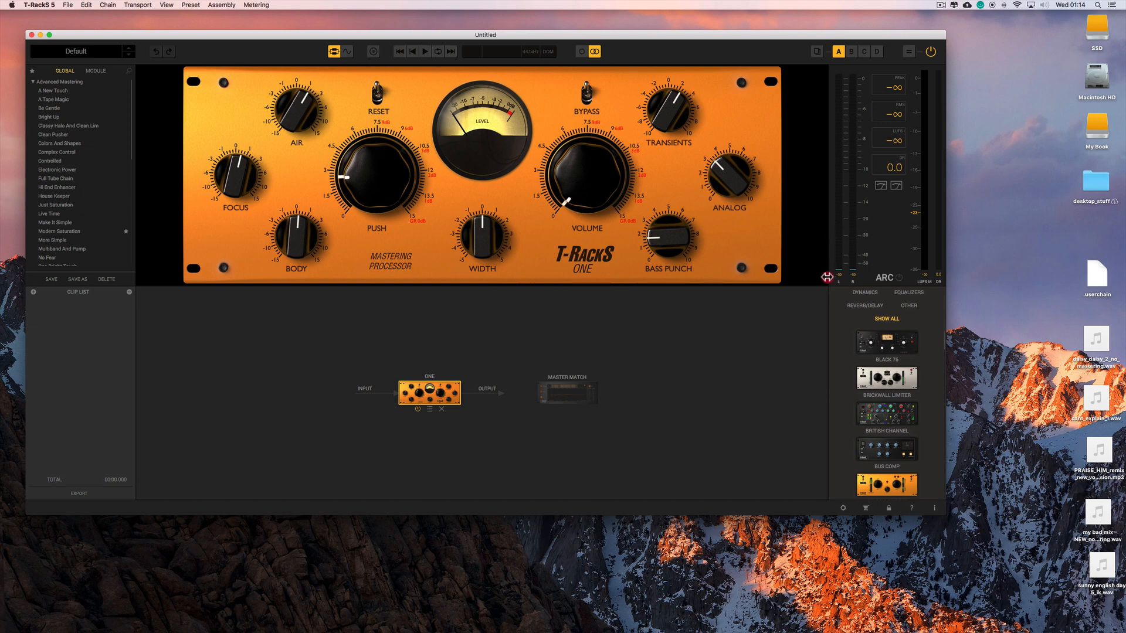
mouse_move(827, 278)
mouse_down()
mouse_move(620, 274)
mouse_move(829, 276)
mouse_up()
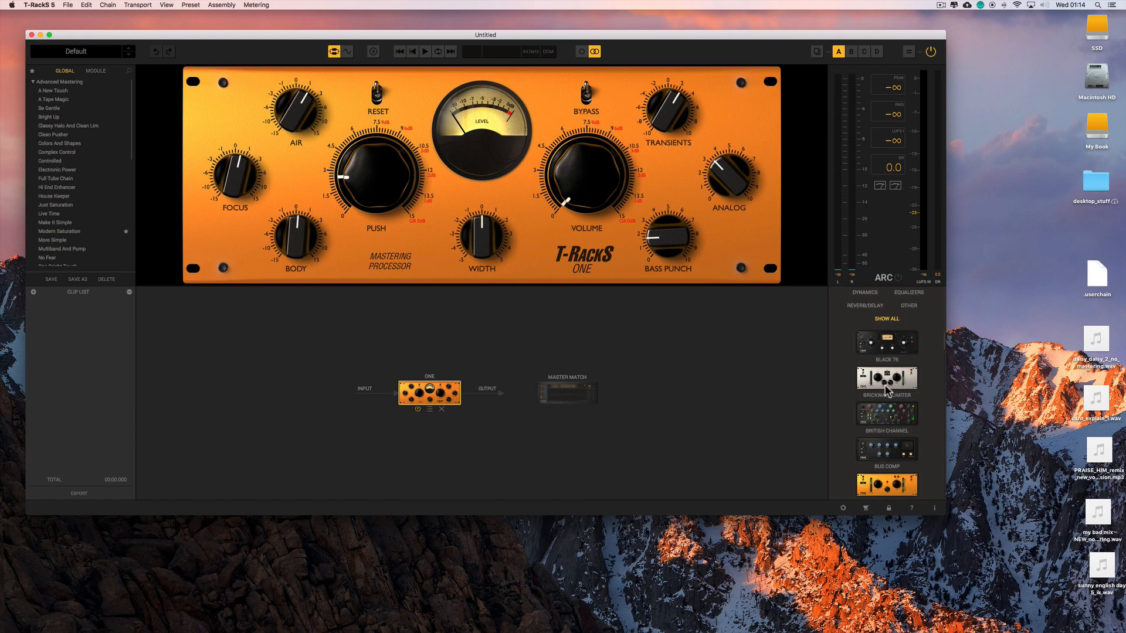
Browse the processor modules by Dynamics, Equalizers, Reverb/Delay and Other categories, ending with all modules shown.
scroll(885, 388, down, 10)
scroll(884, 387, up, 10)
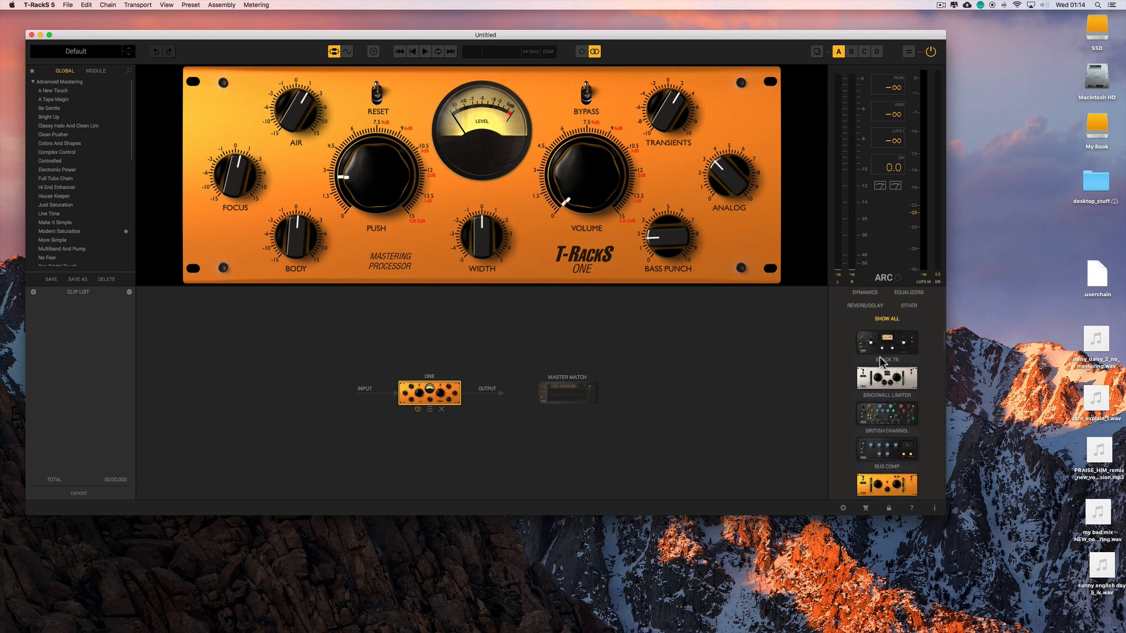
click(868, 294)
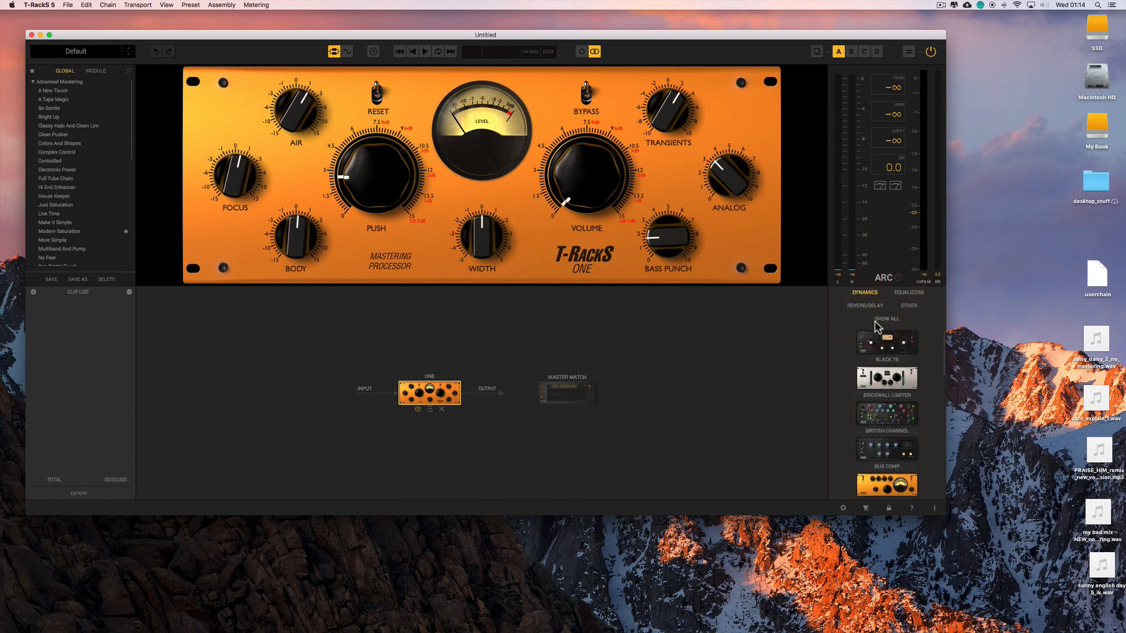
click(871, 295)
click(912, 295)
click(901, 294)
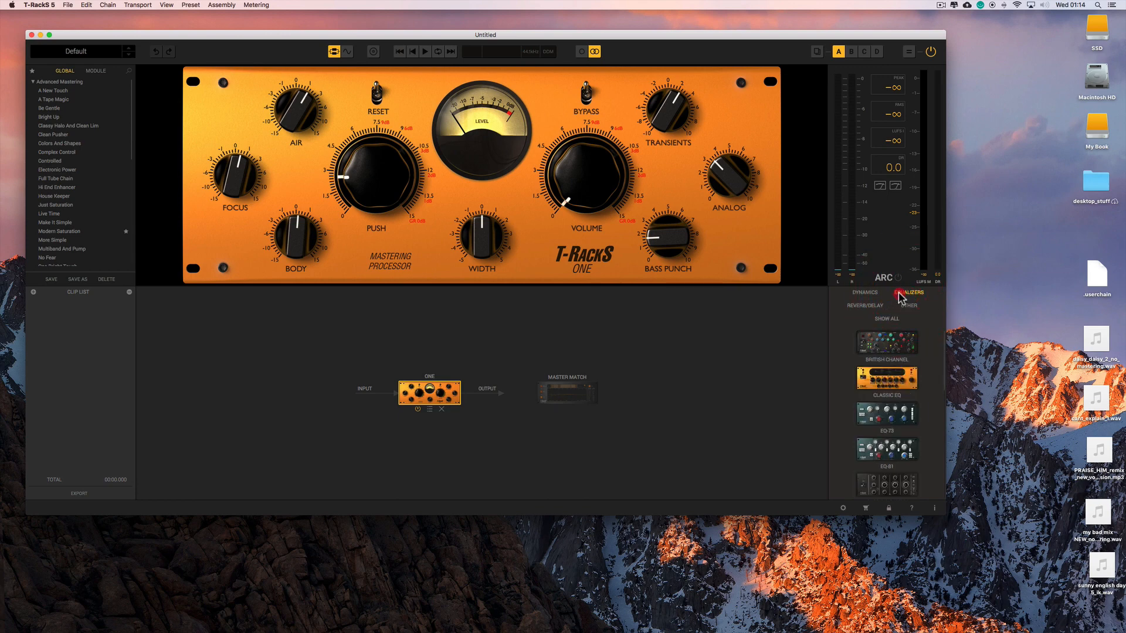
click(870, 307)
click(909, 306)
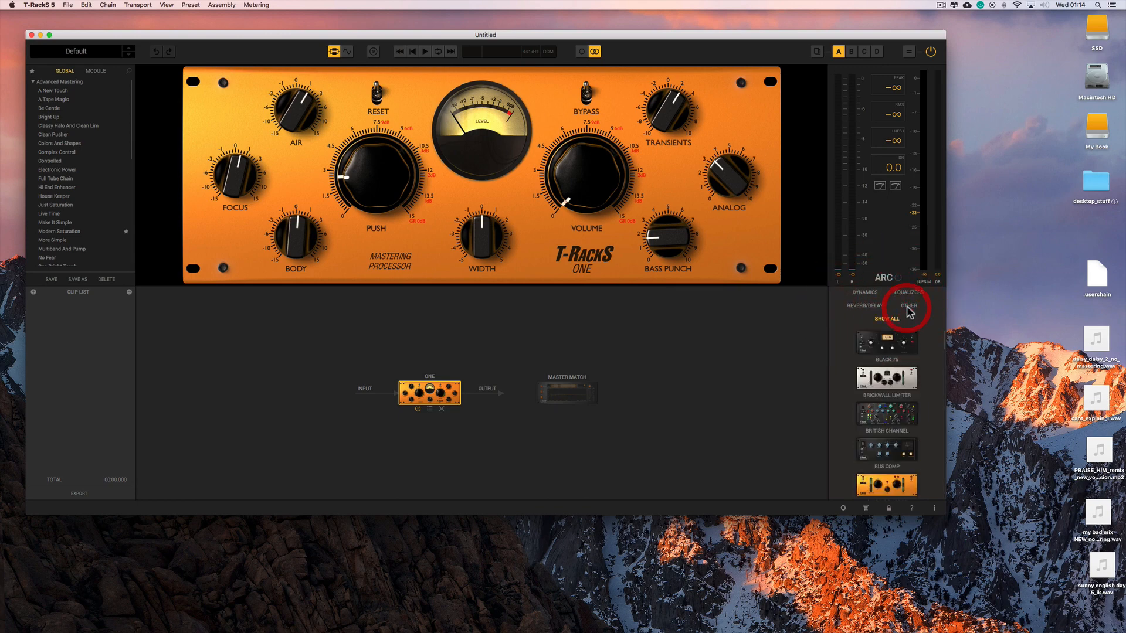
click(895, 319)
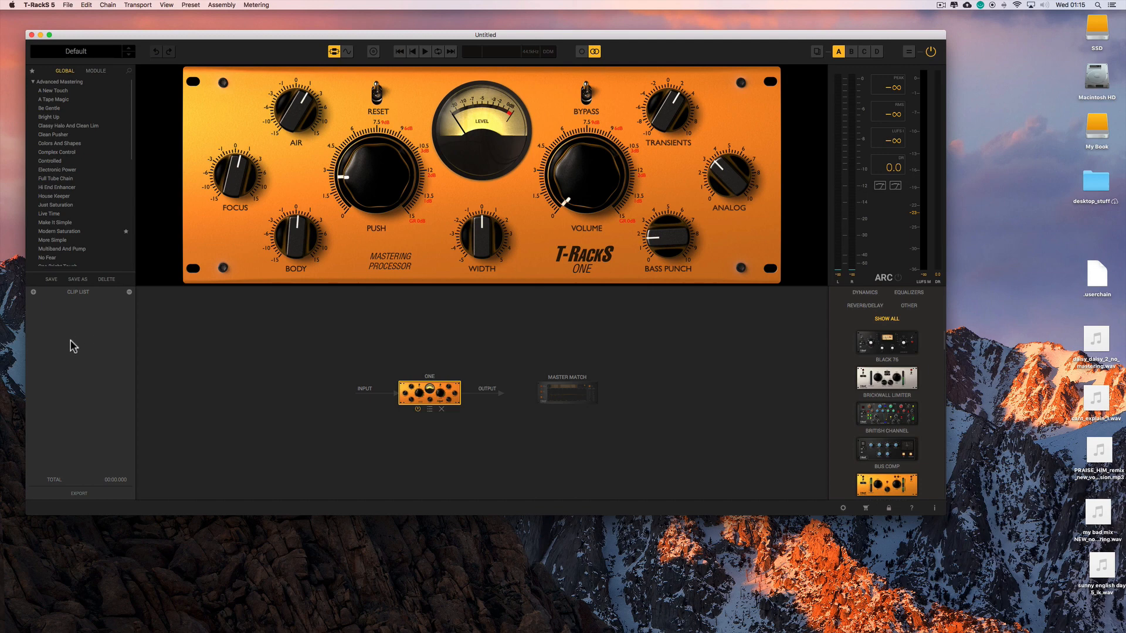
Open the clip list's audio file chooser and cancel it without importing anything.
click(33, 292)
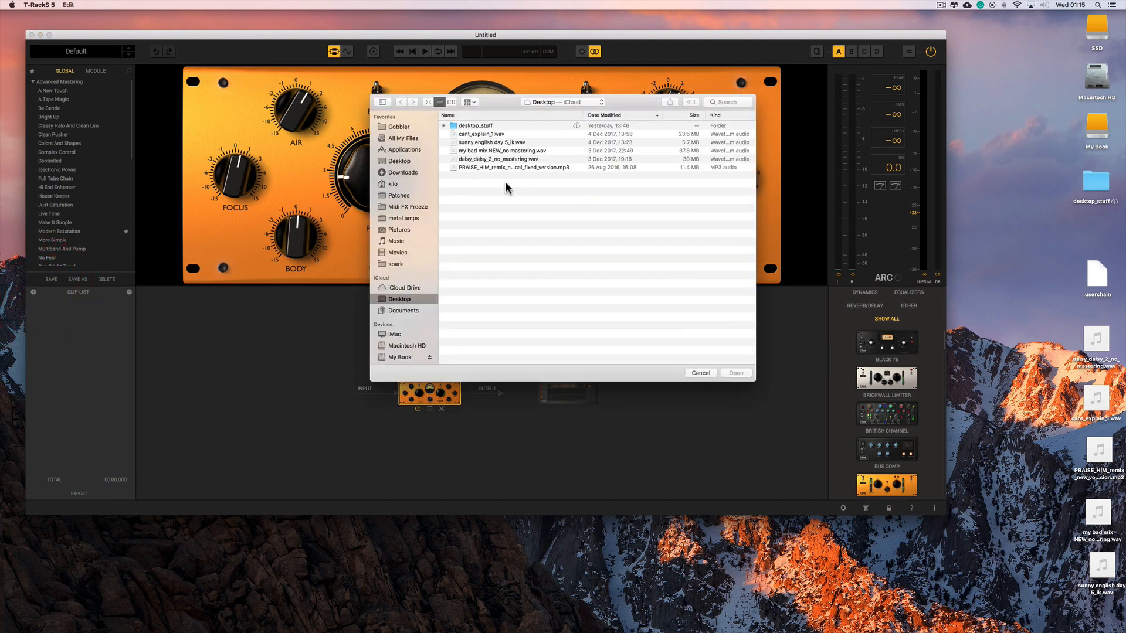
click(700, 373)
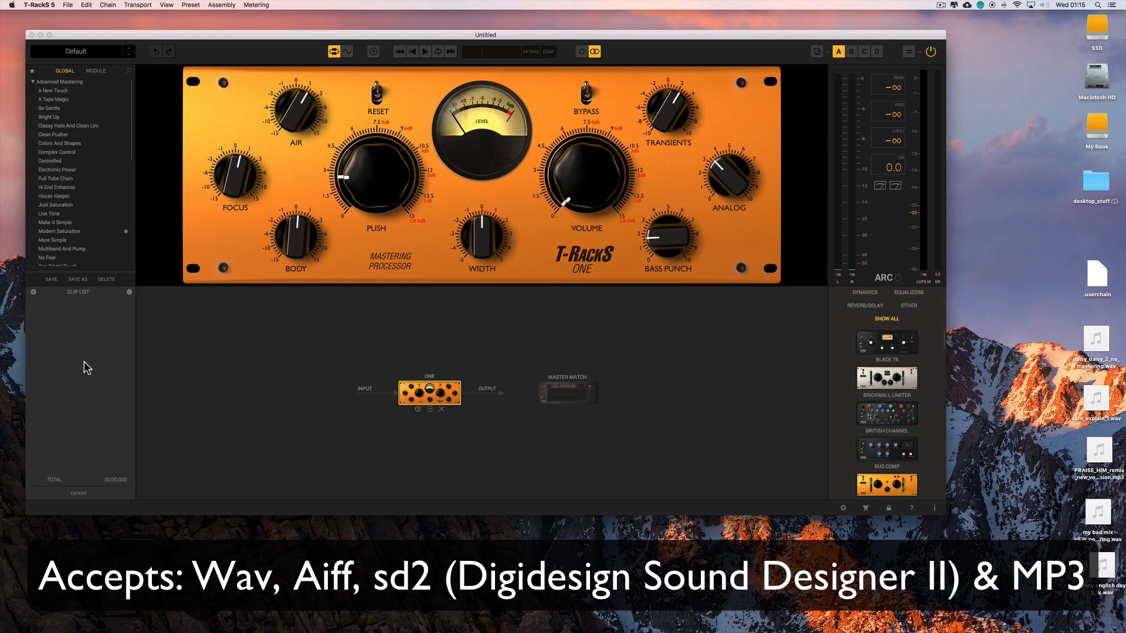
Collapse the Advanced Mastering preset folder and view the module presets before returning to the global presets.
click(33, 82)
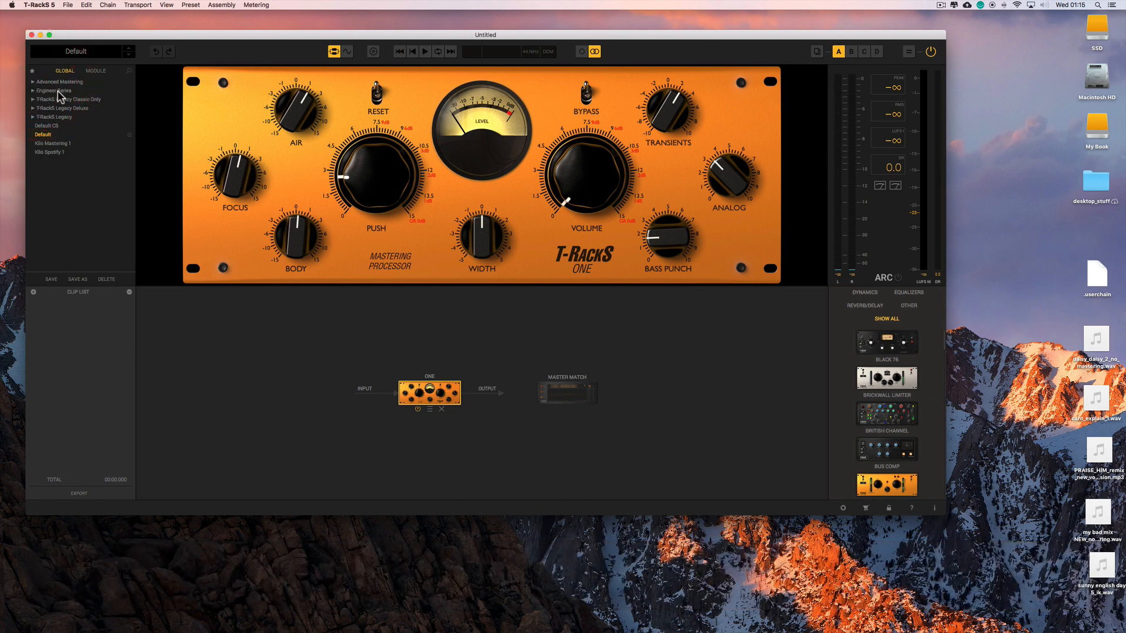
click(93, 71)
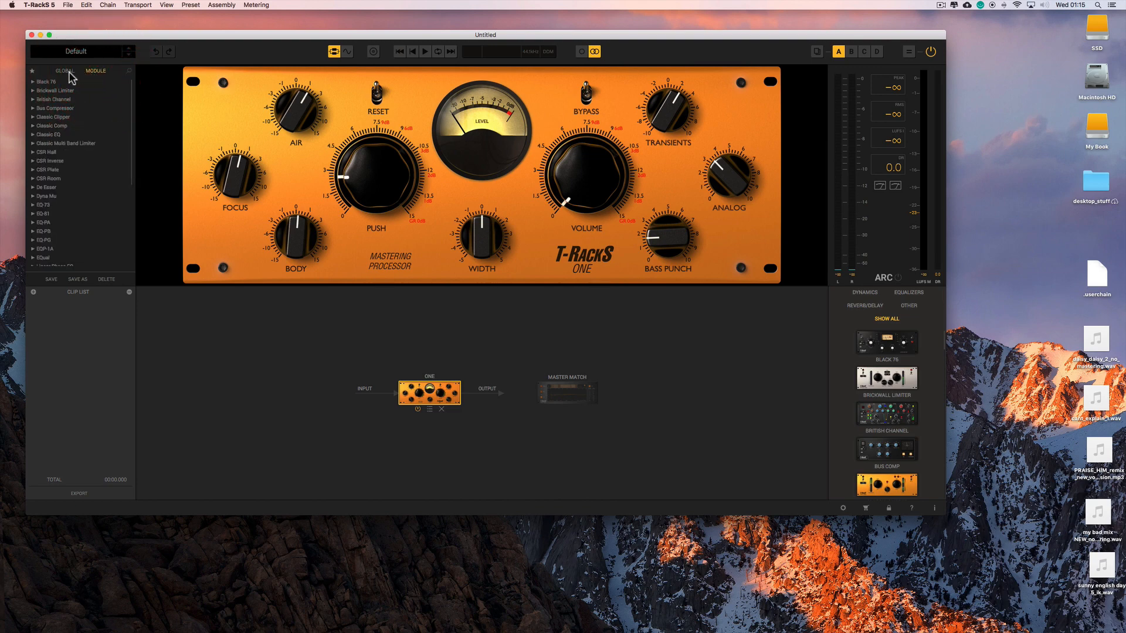
click(67, 71)
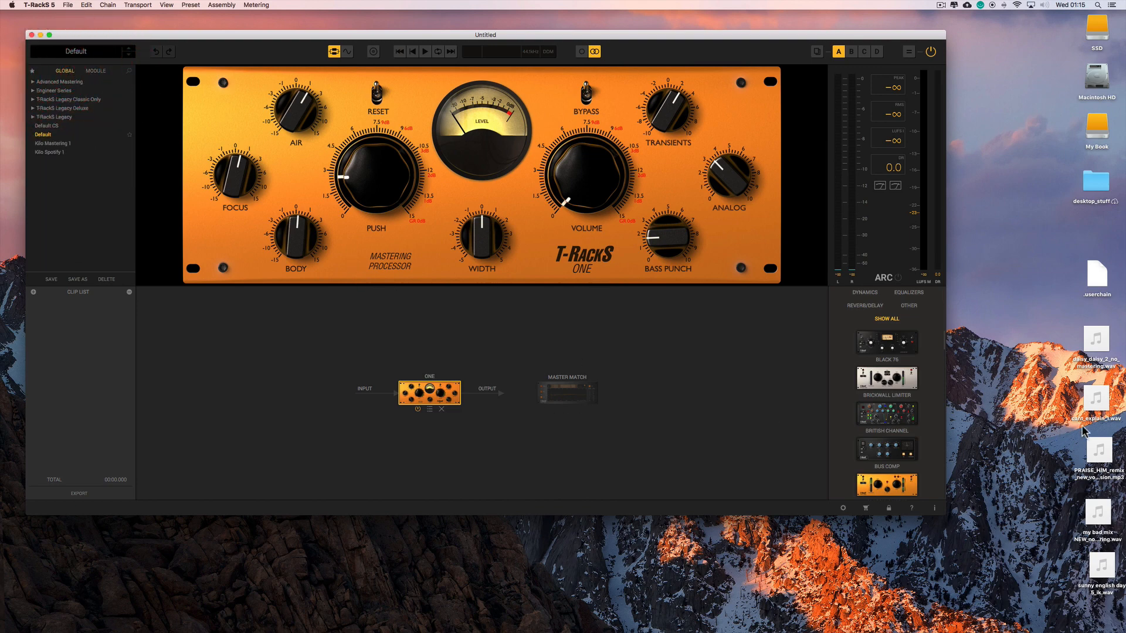
Add all five audio files from the desktop to the clip list, cancelling the file chooser first.
click(34, 292)
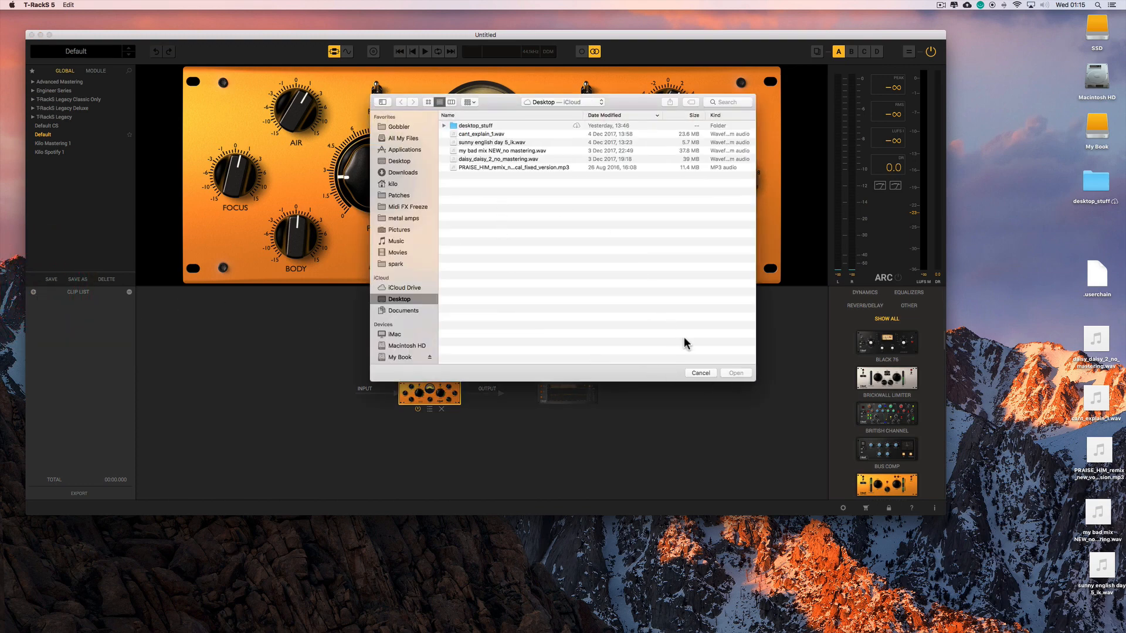
click(710, 373)
drag(1059, 337, 1103, 572)
drag(1101, 350, 84, 343)
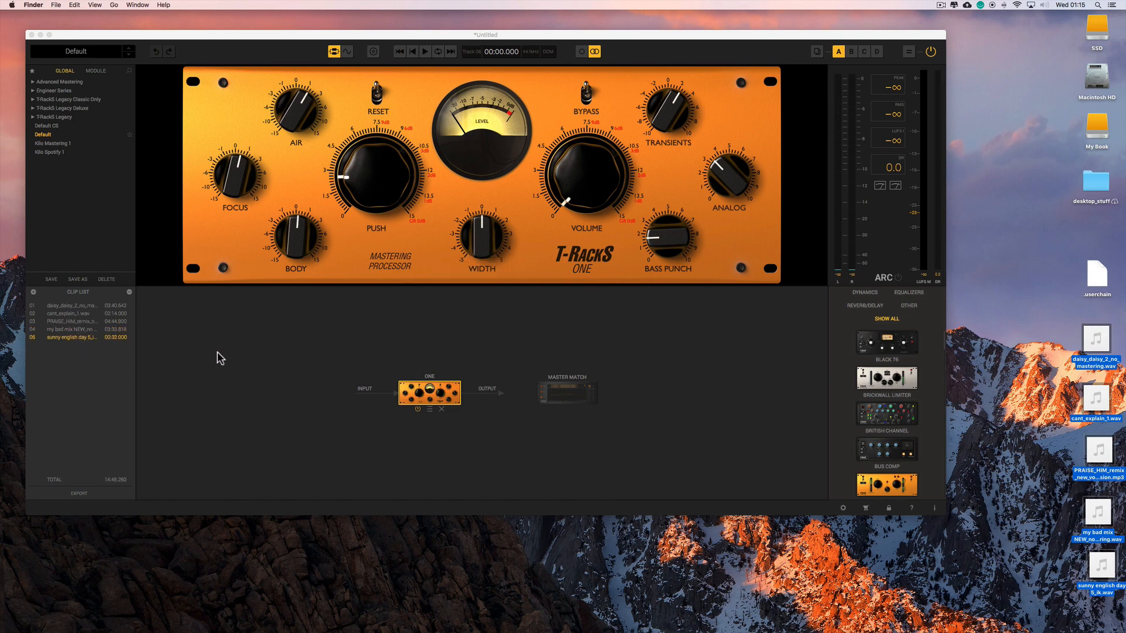
Select cant_explain_1.wav in the clip list and show its waveform.
click(83, 314)
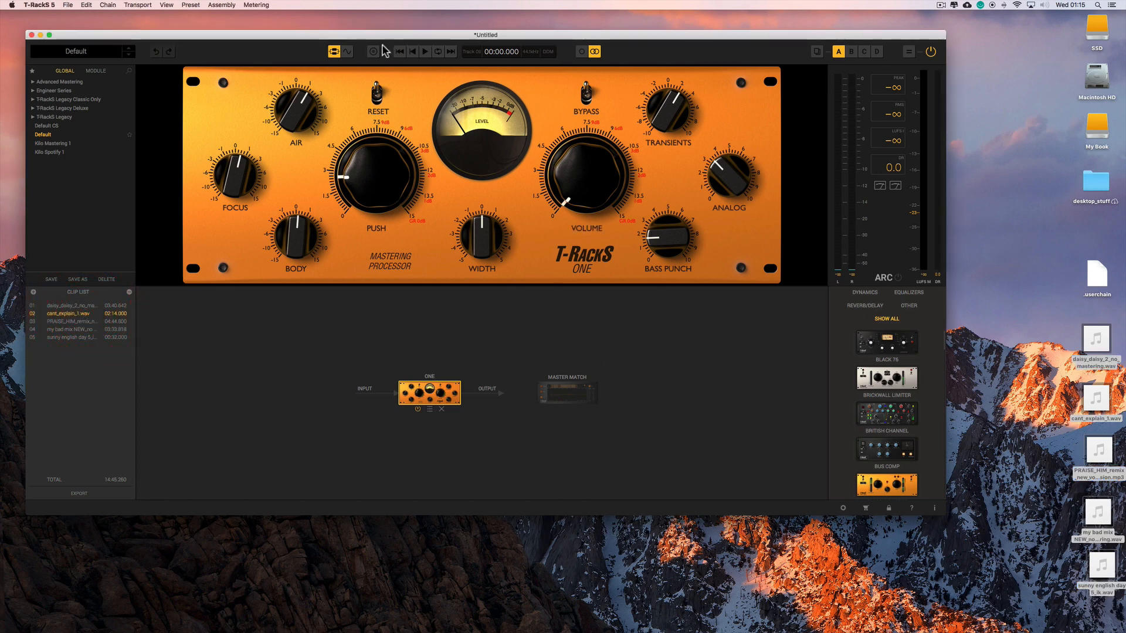
click(350, 51)
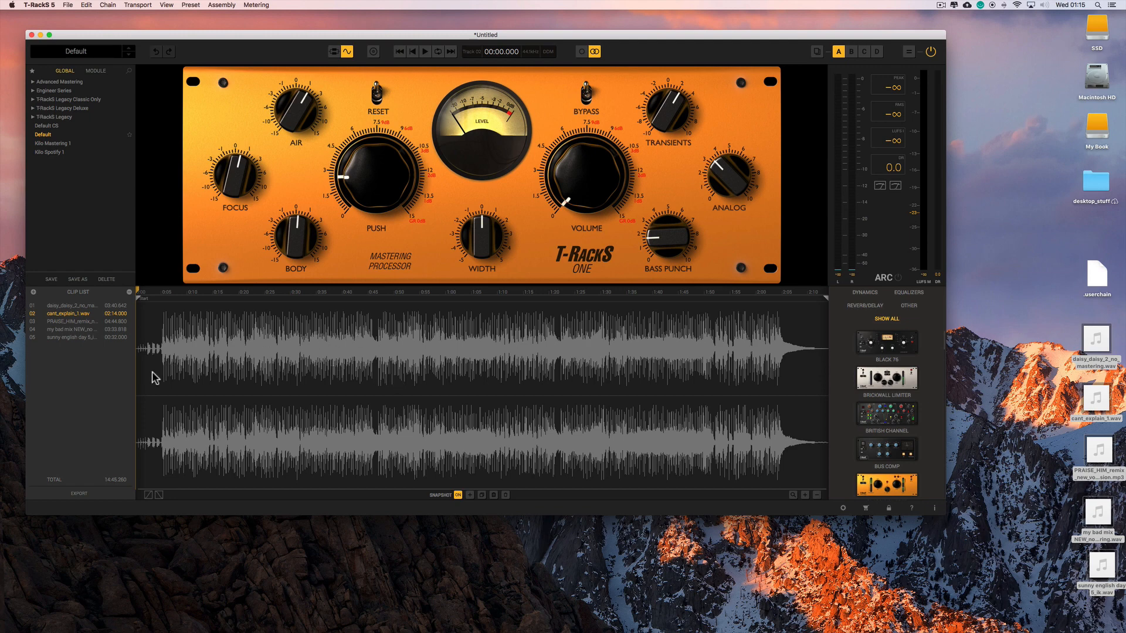
Try trimming the start and end of the clip, then restore its full length.
mouse_move(143, 397)
mouse_down()
mouse_move(359, 412)
mouse_move(143, 409)
mouse_up()
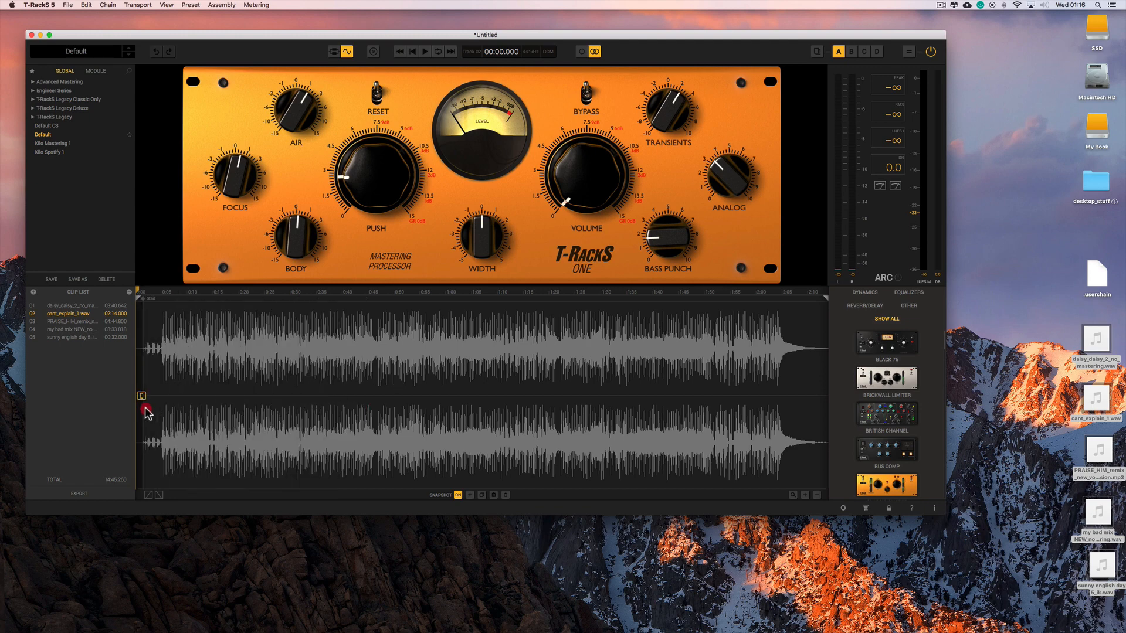
click(234, 413)
drag(825, 400, 694, 409)
drag(826, 397, 1025, 396)
Try a fade-in and a fade-out on the clip, check the fade curve options, and remove both fades.
mouse_move(827, 303)
mouse_down()
mouse_move(604, 309)
mouse_move(839, 321)
mouse_move(740, 326)
mouse_up()
mouse_move(138, 298)
mouse_down()
mouse_move(250, 305)
mouse_move(251, 368)
mouse_up()
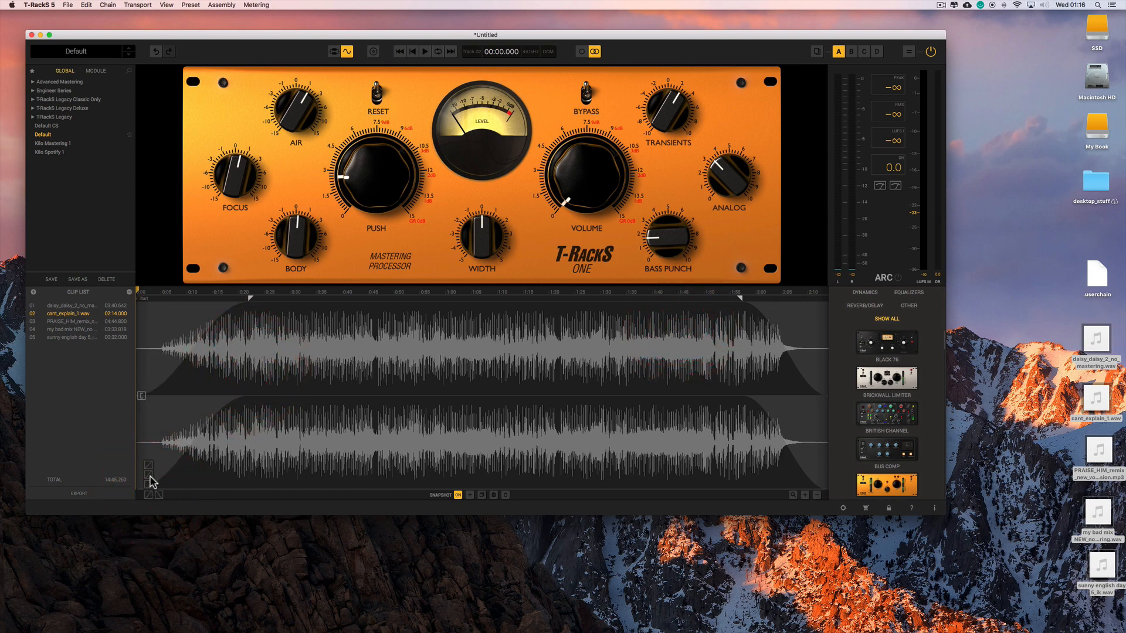
click(159, 496)
drag(249, 299, 121, 296)
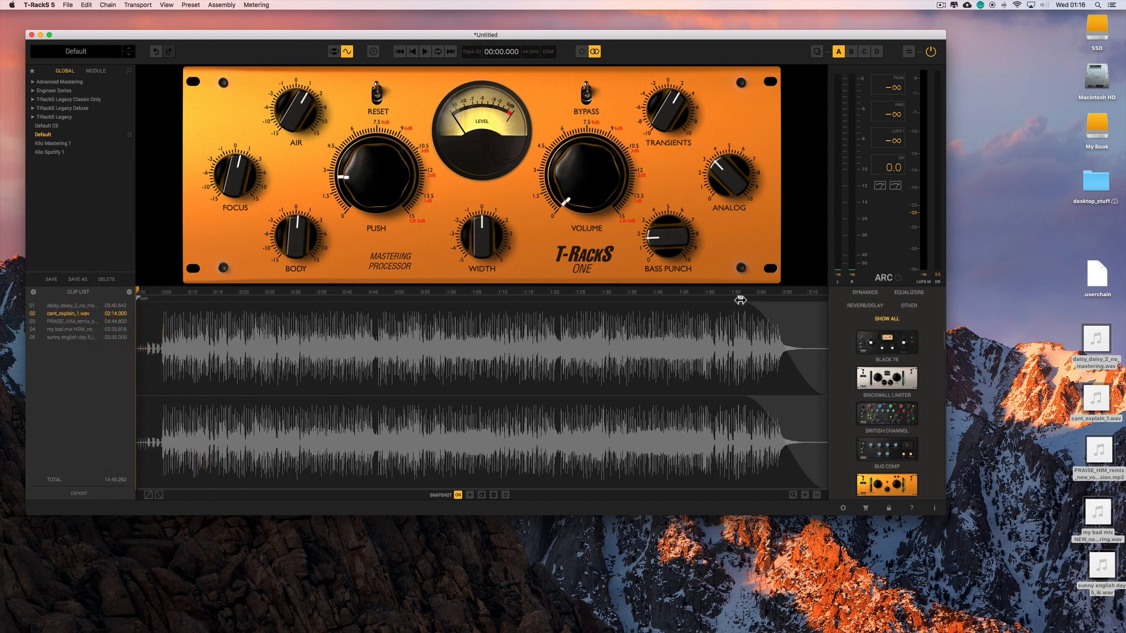
drag(740, 300, 824, 299)
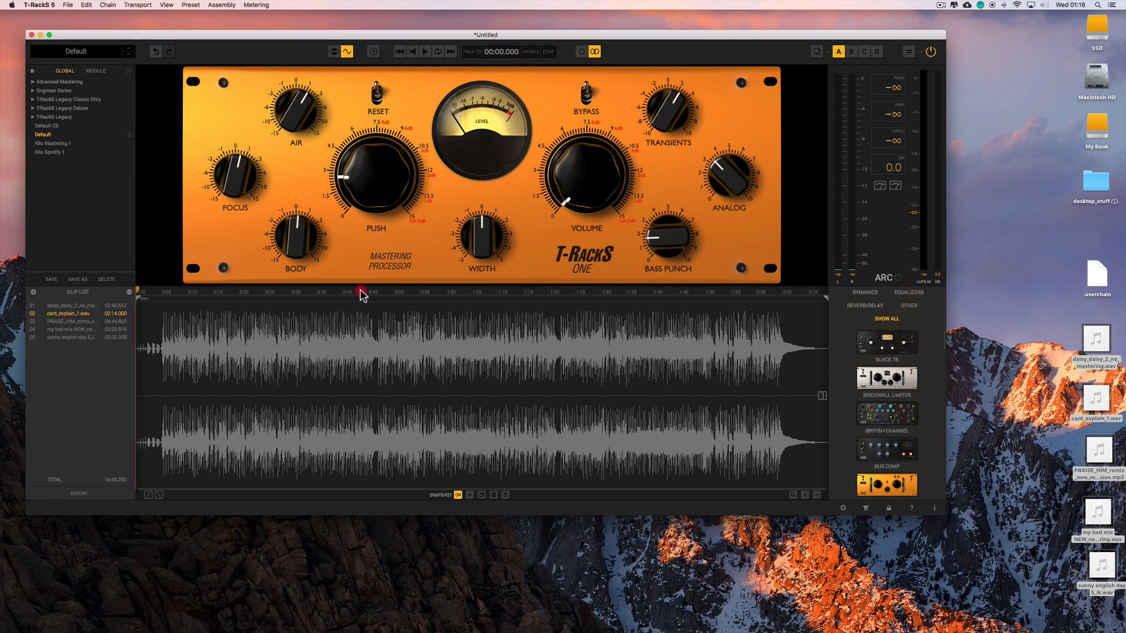
Mark a loop region from about 0:40 to 1:08 on the waveform and switch loop playback on and off again.
drag(360, 293, 470, 299)
mouse_move(358, 298)
mouse_down()
mouse_move(322, 298)
mouse_move(530, 296)
mouse_move(354, 297)
mouse_move(372, 297)
mouse_up()
click(435, 53)
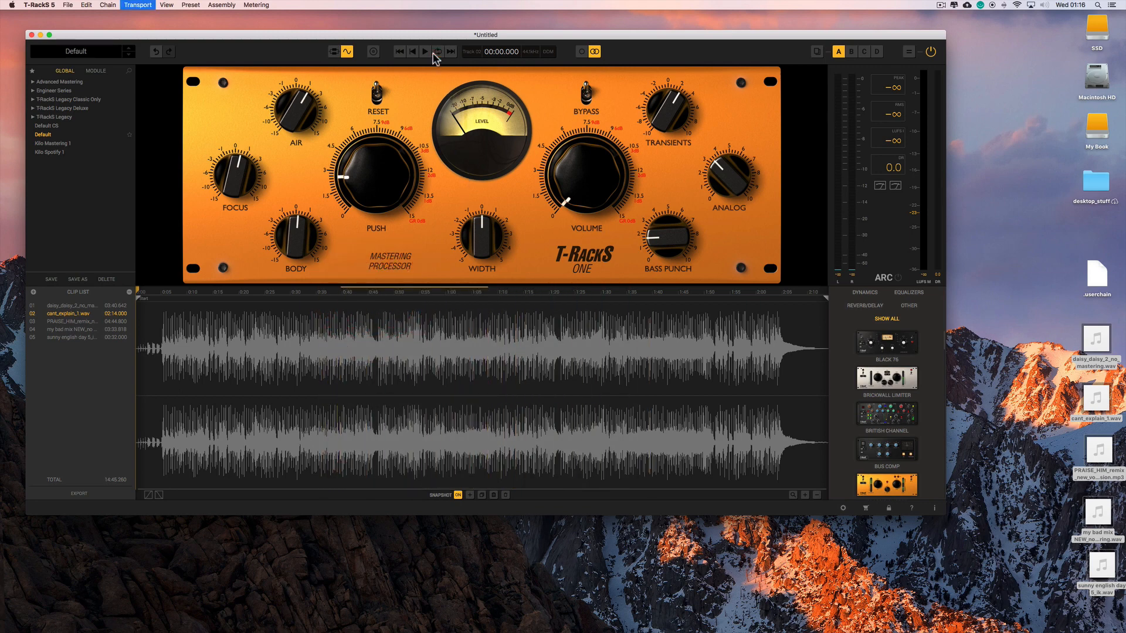
click(435, 52)
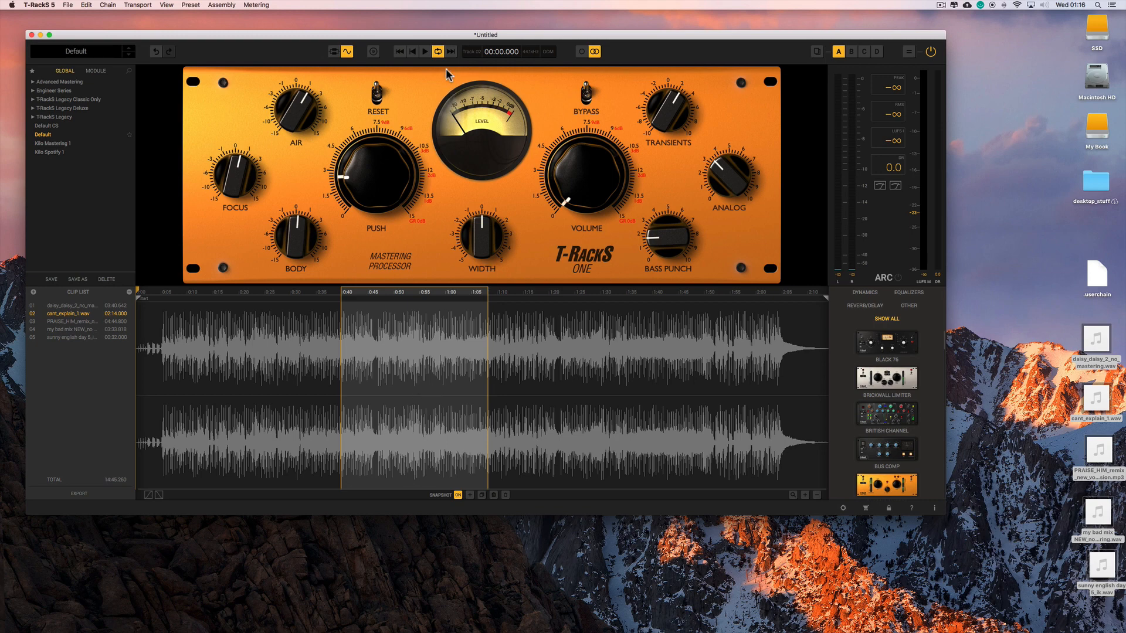
click(438, 53)
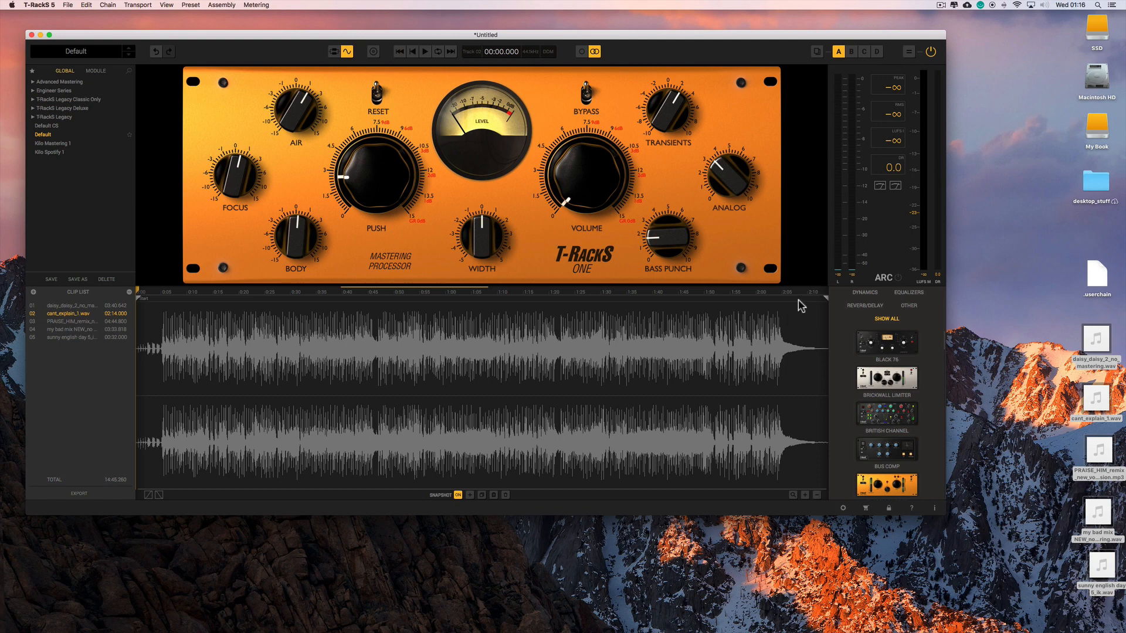
Expand the metering section beside the processor chain and enlarge the application window after moving it toward the screen's upper-left corner.
drag(827, 282, 609, 356)
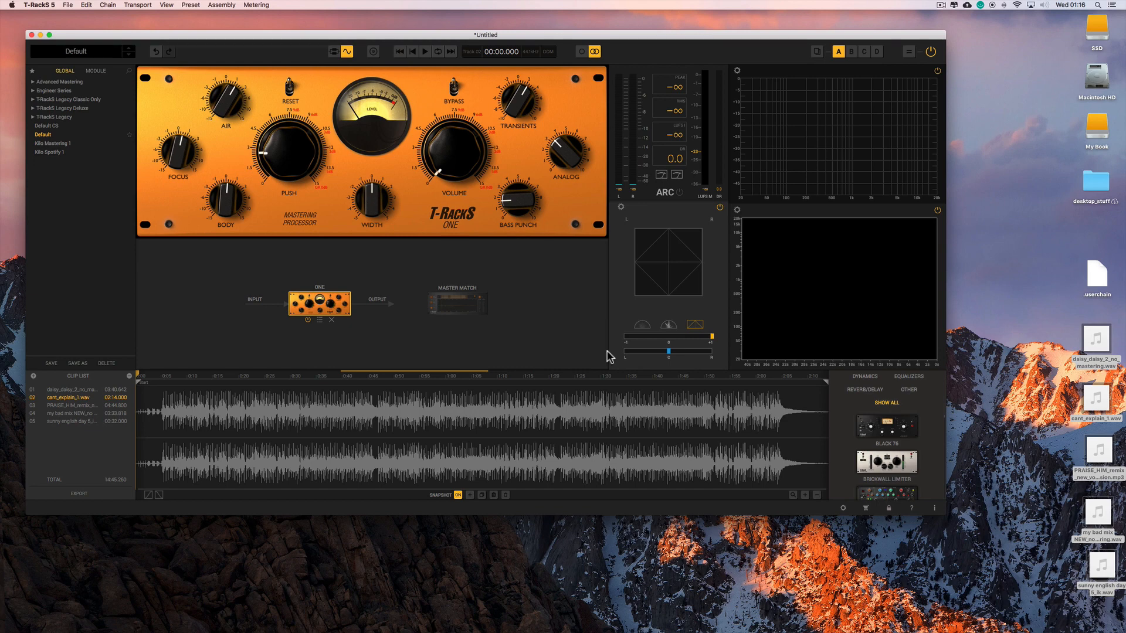
drag(309, 43, 288, 28)
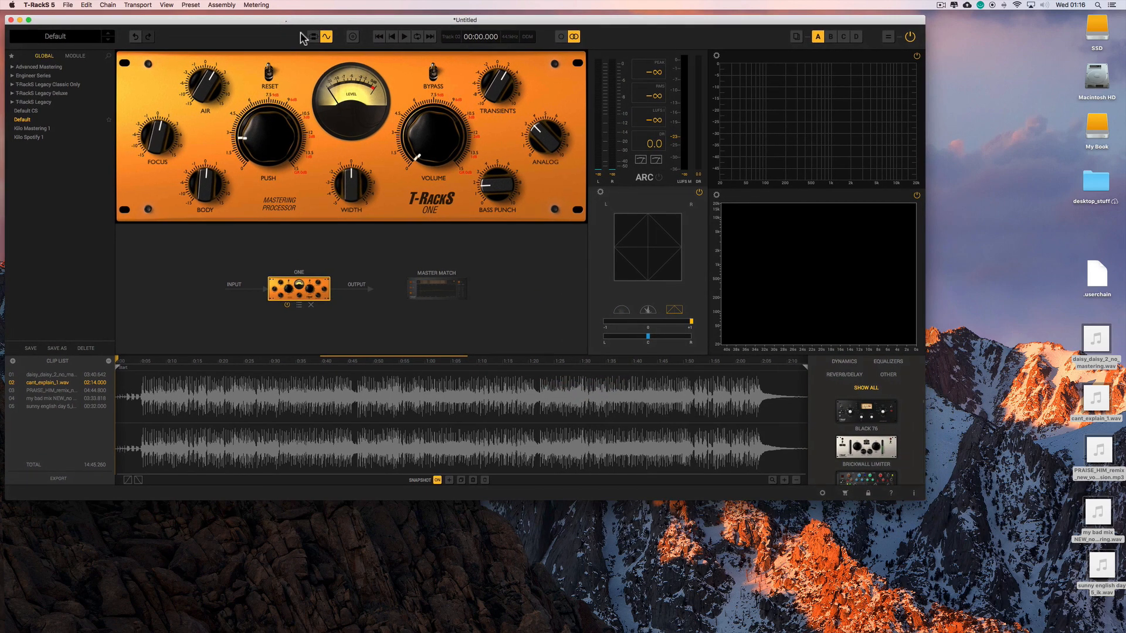
drag(925, 501, 1059, 598)
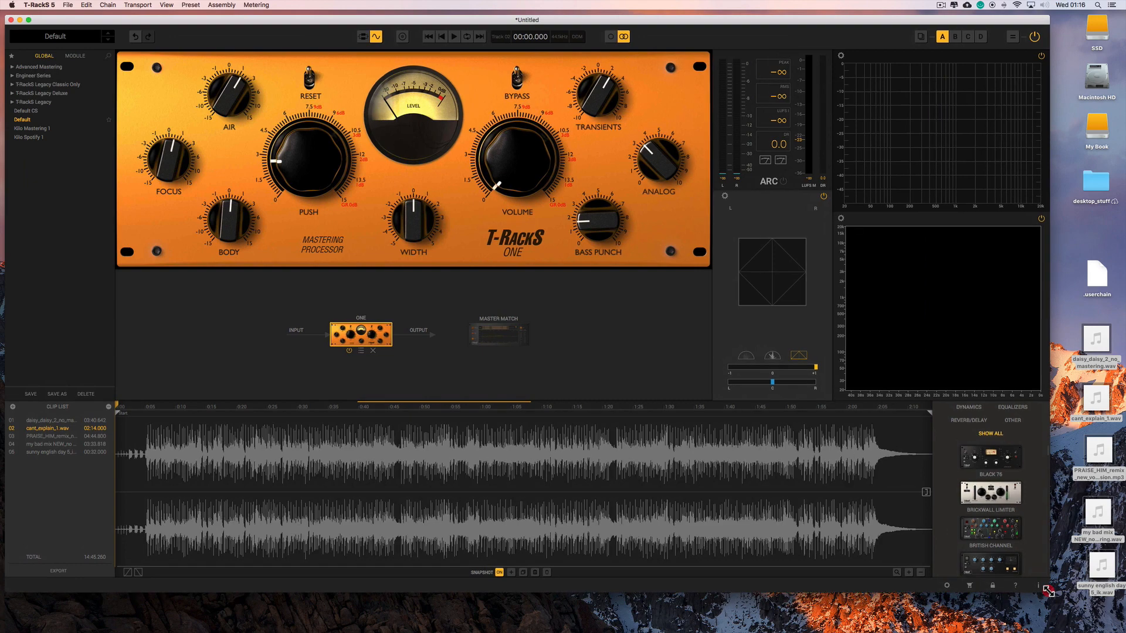
Widen the metering section to include the VU meters and make the waveform area slightly taller.
drag(684, 399, 687, 412)
click(687, 397)
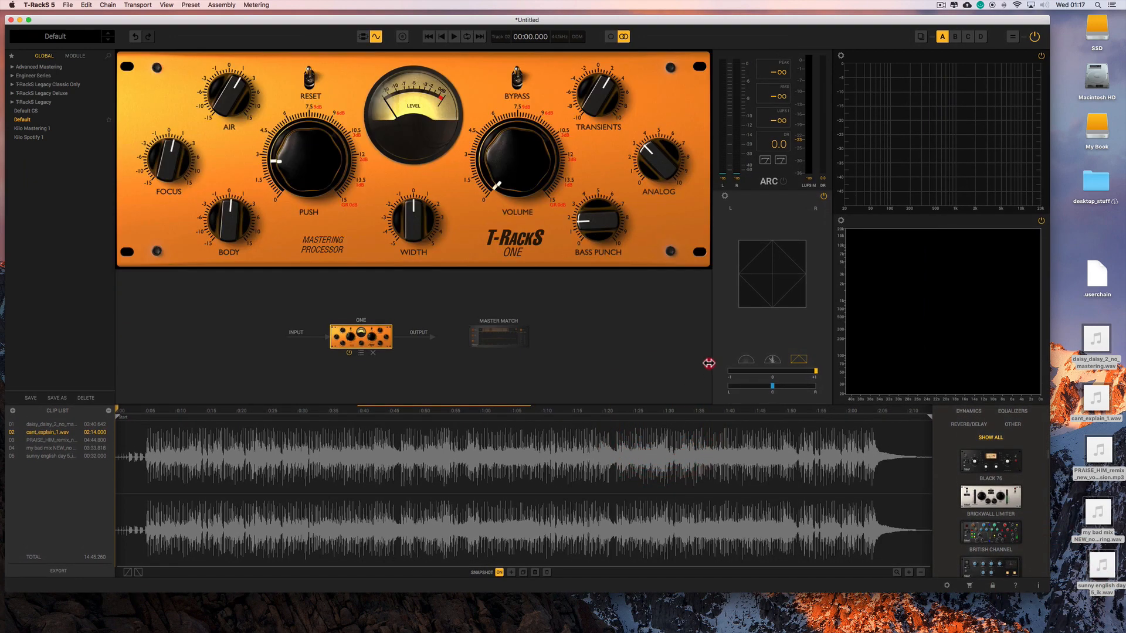
drag(709, 363, 658, 360)
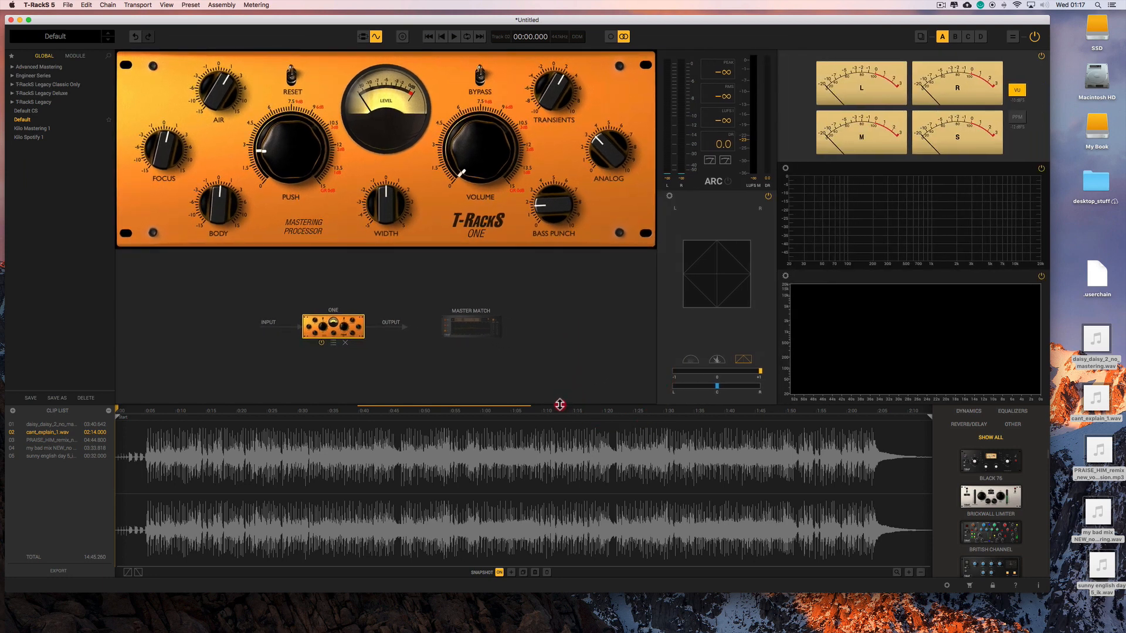
drag(560, 405, 560, 384)
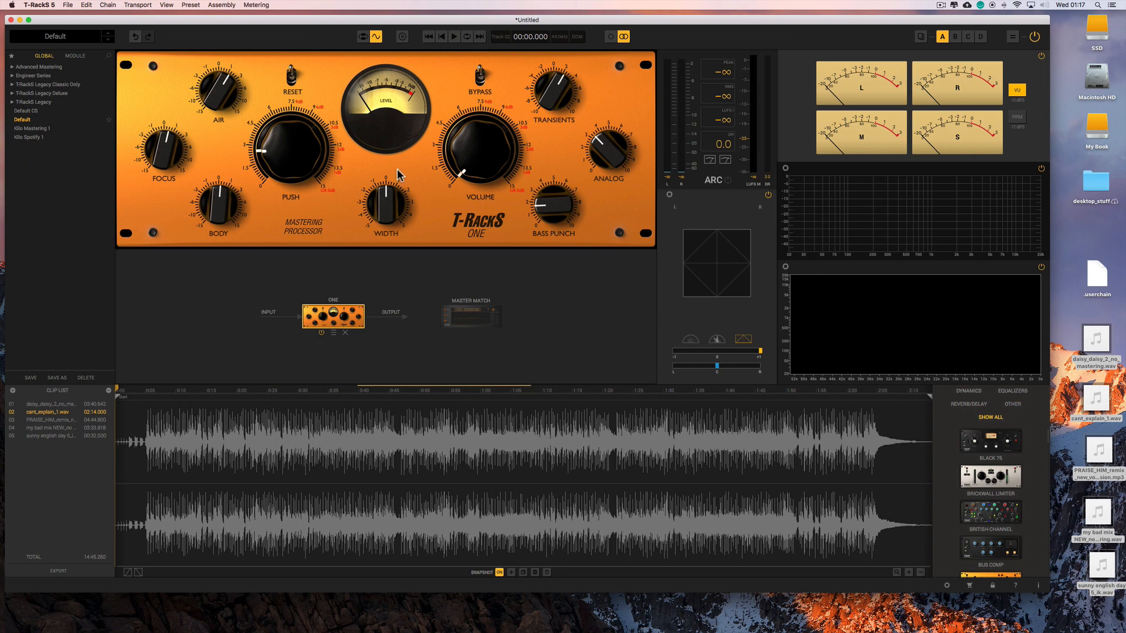
drag(287, 24, 284, 19)
Open the meters in a separate Metering window, move it over the main window, and close it.
click(167, 5)
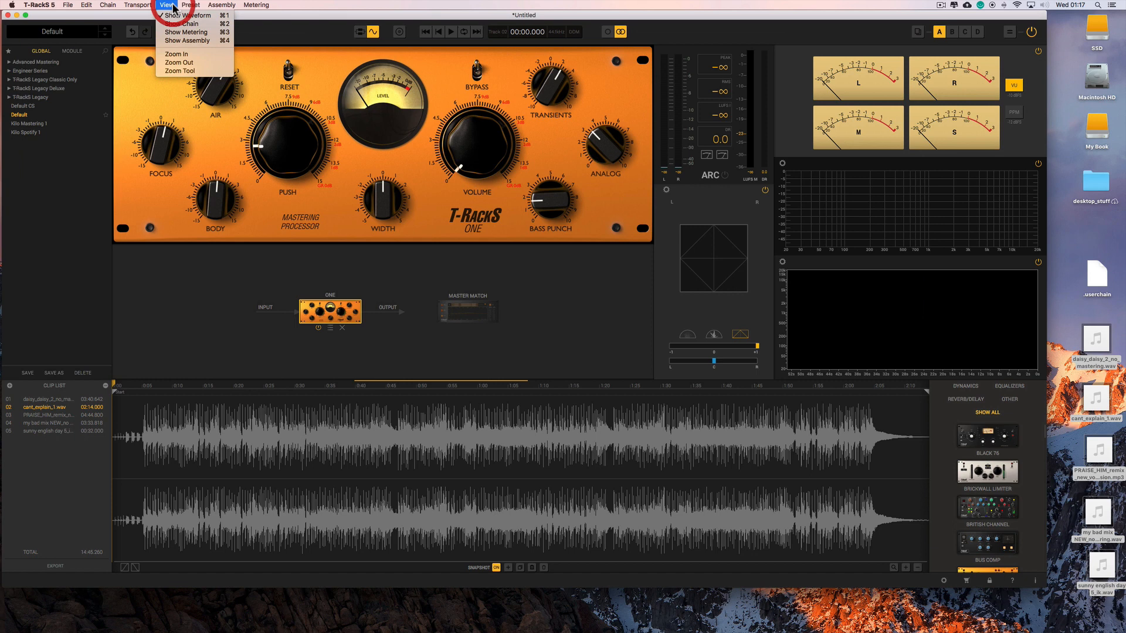
click(199, 33)
drag(239, 19, 480, 105)
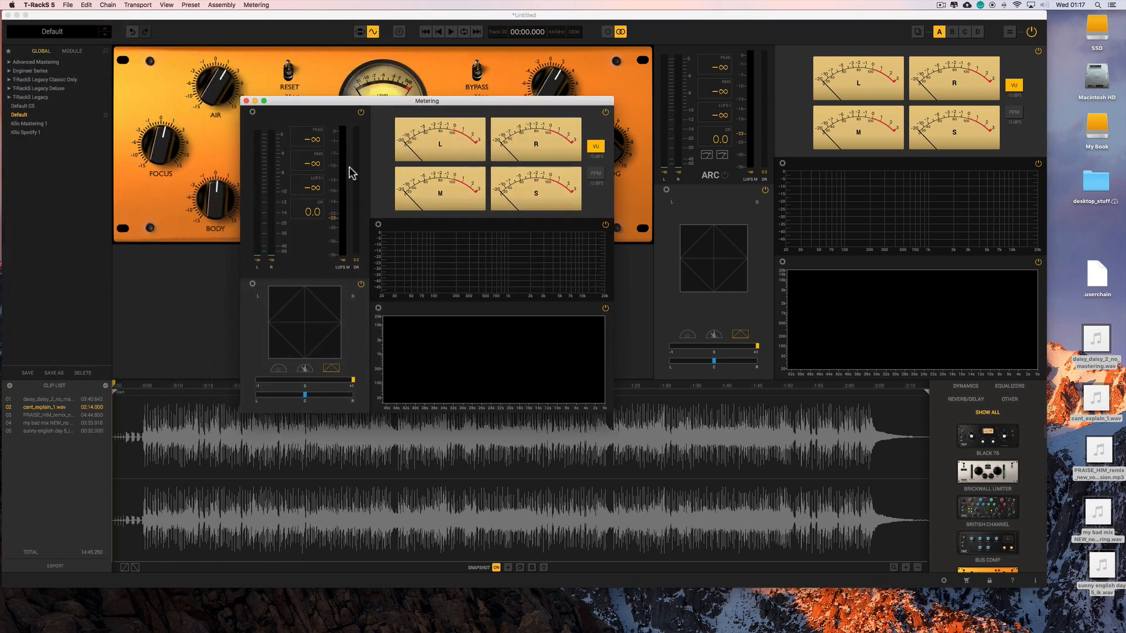
click(247, 102)
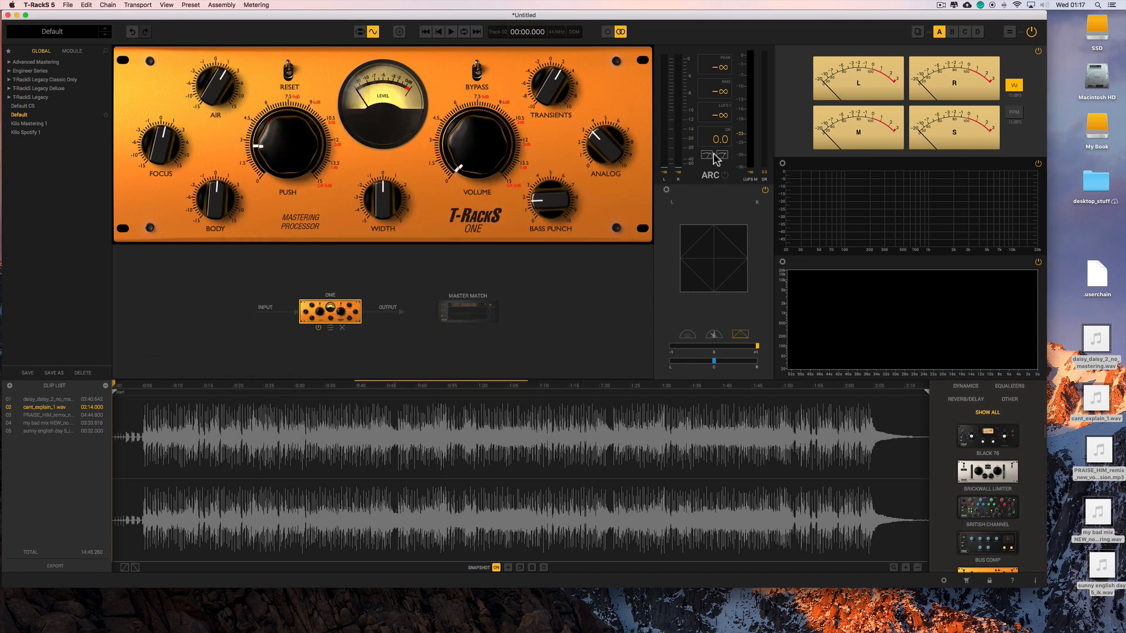
Reopen the meters in the separate Metering window and close it again.
click(717, 157)
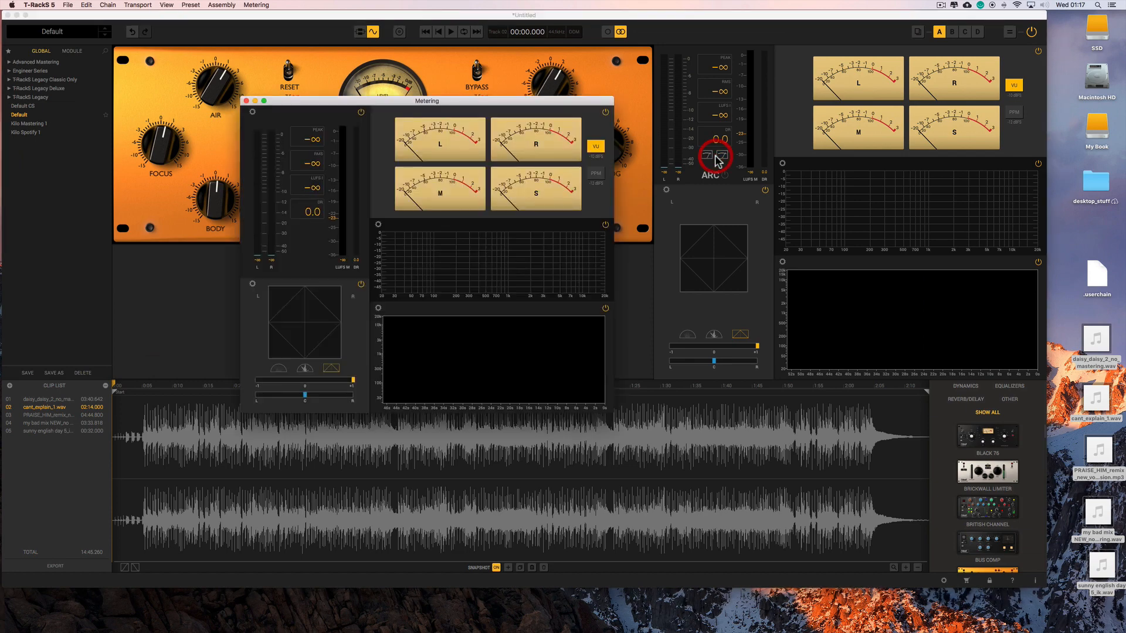
click(246, 101)
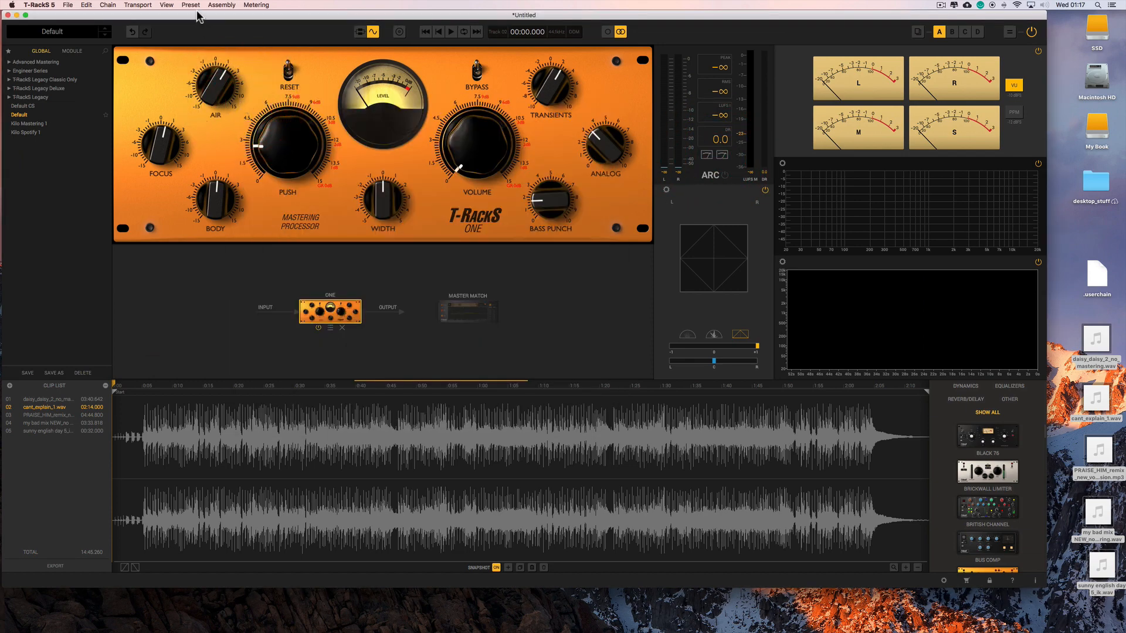
Show the Album Assembly window, move and enlarge it to inspect the track arrangement, and close it.
click(168, 5)
click(182, 21)
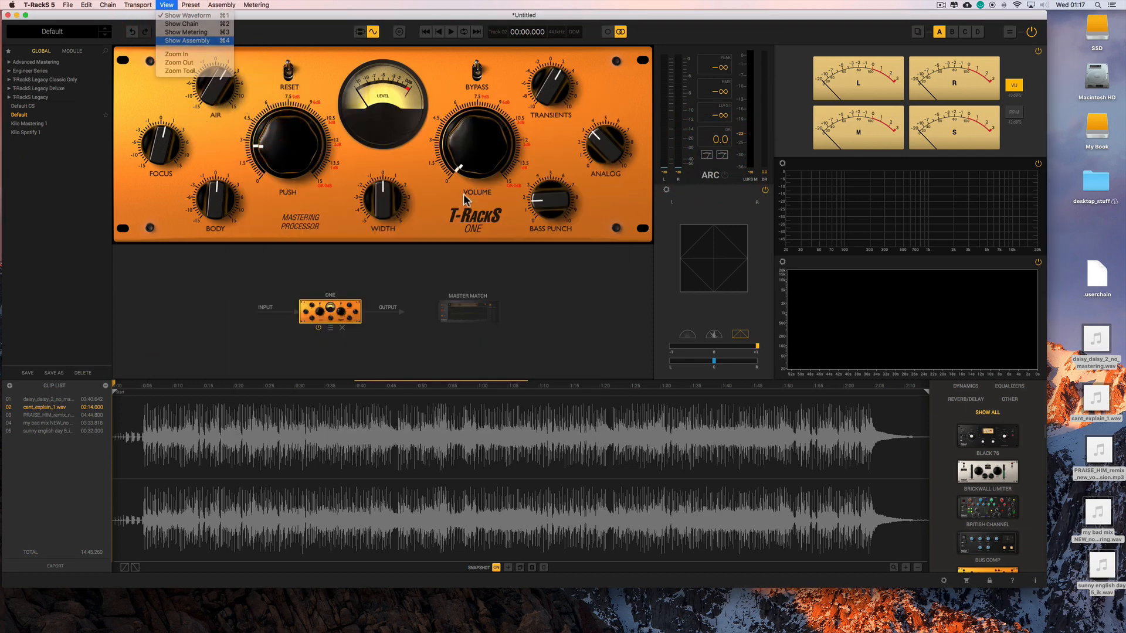
drag(252, 22, 274, 51)
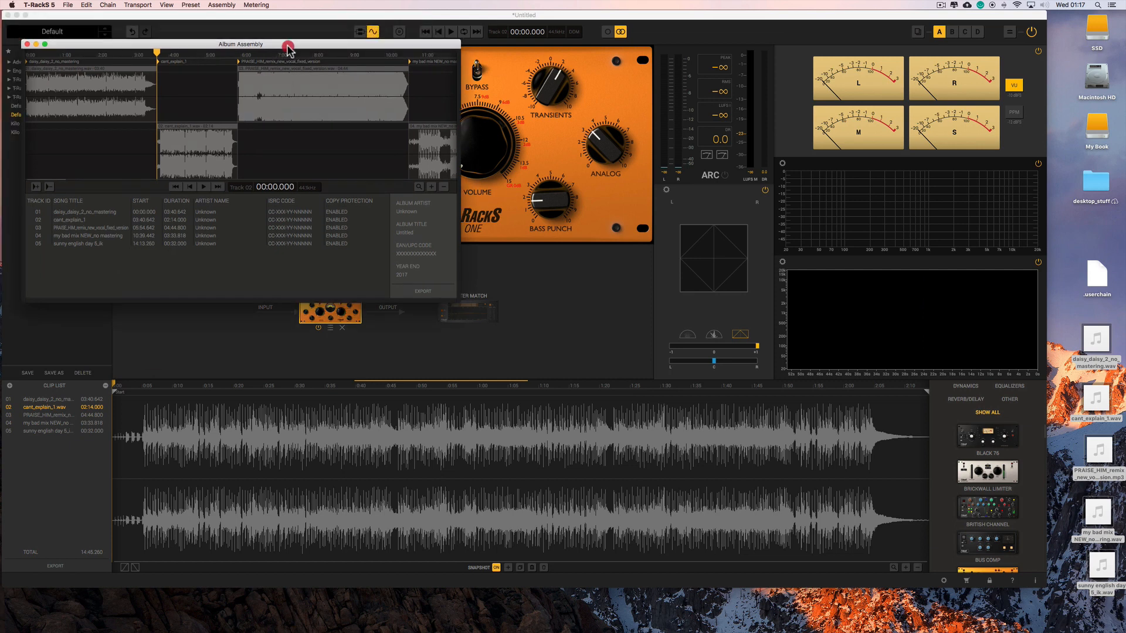
drag(456, 299, 937, 540)
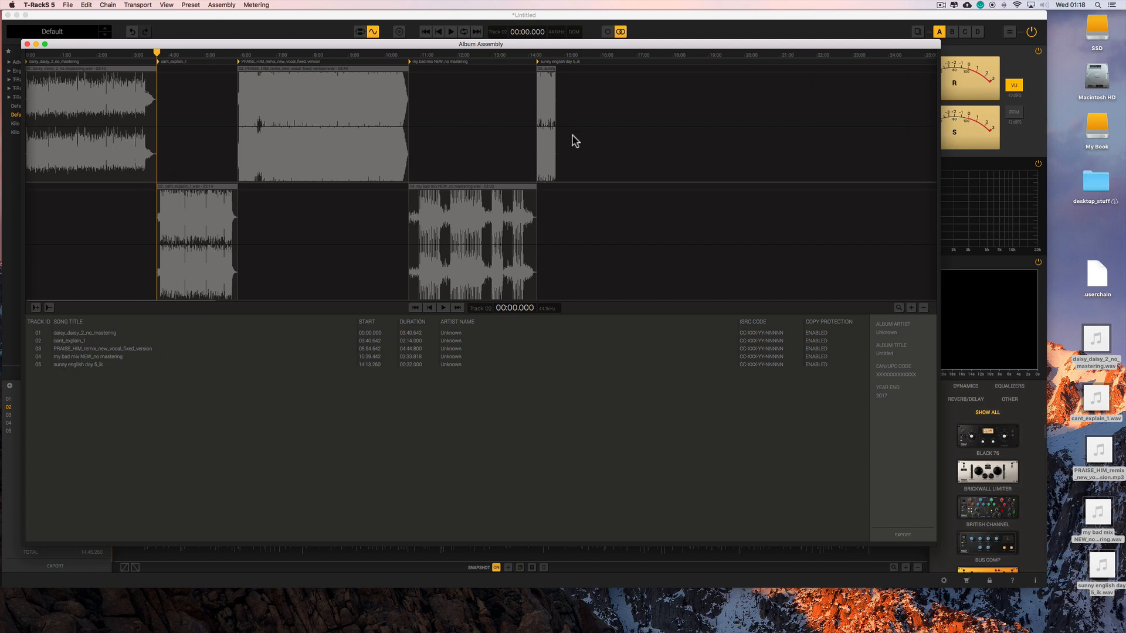
click(27, 45)
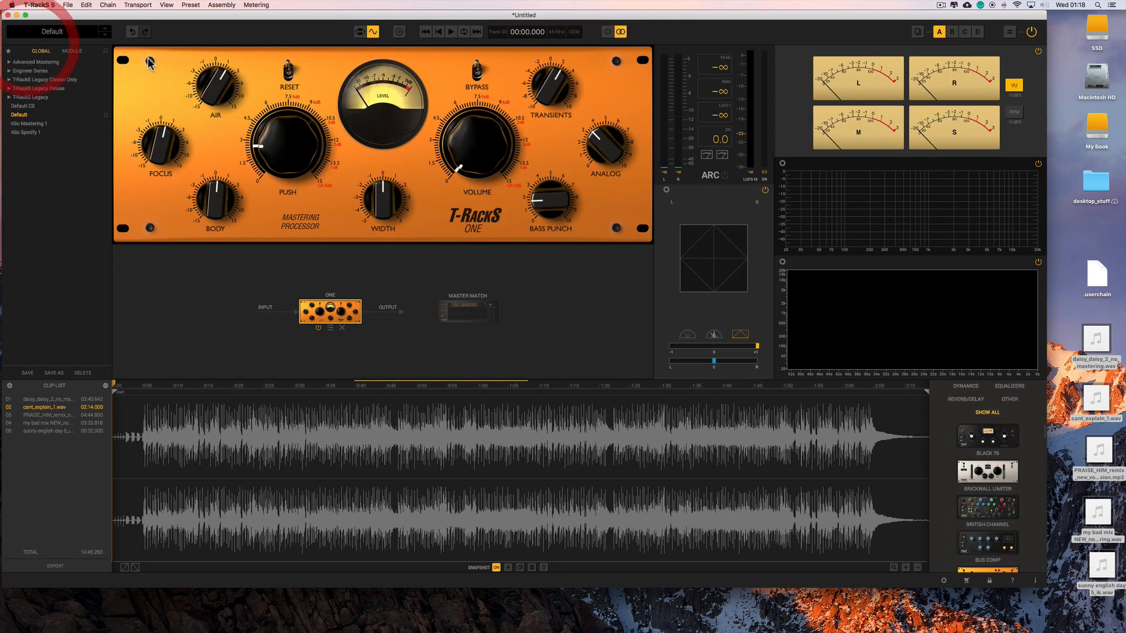
Put the application in full screen, show Metering as a second tab, and switch back to the main Untitled tab.
key(ctrl+super+f)
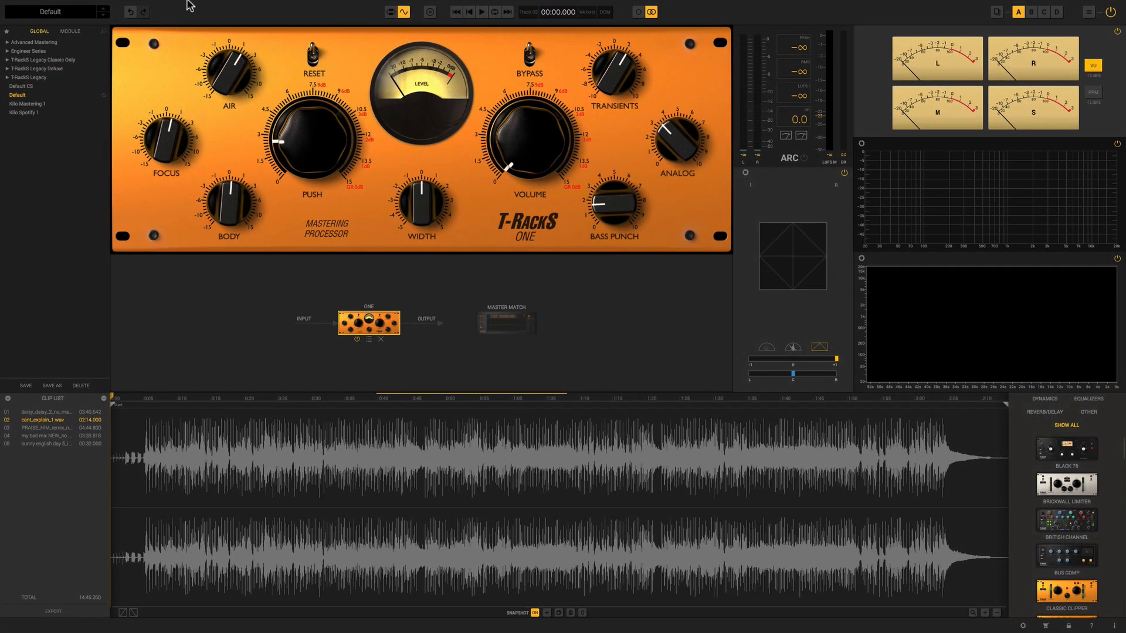
click(166, 4)
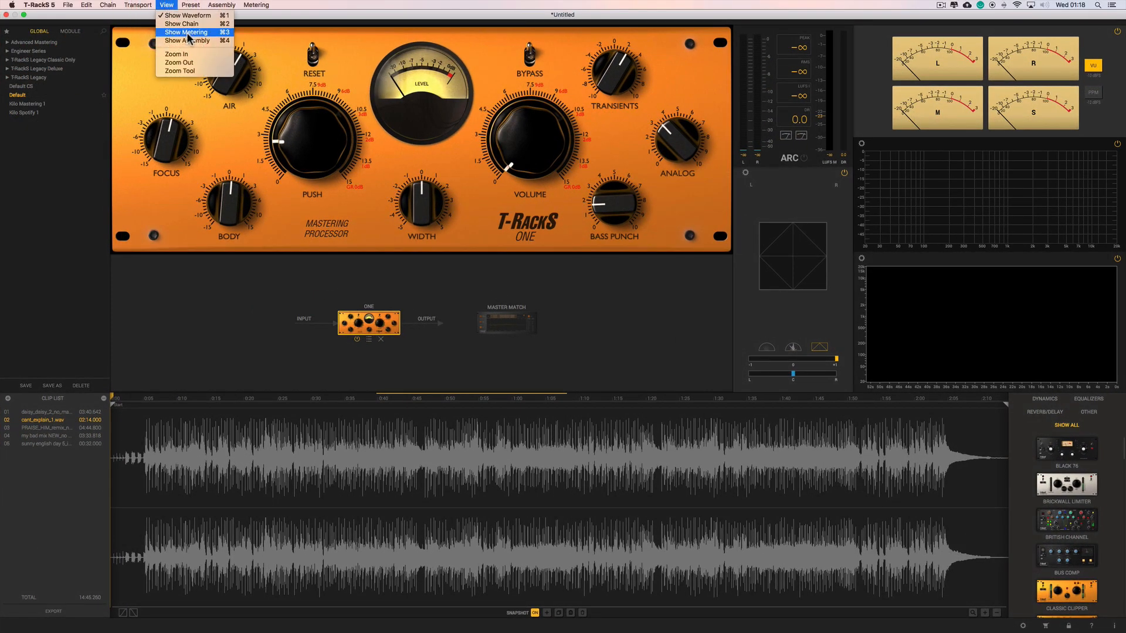
click(188, 37)
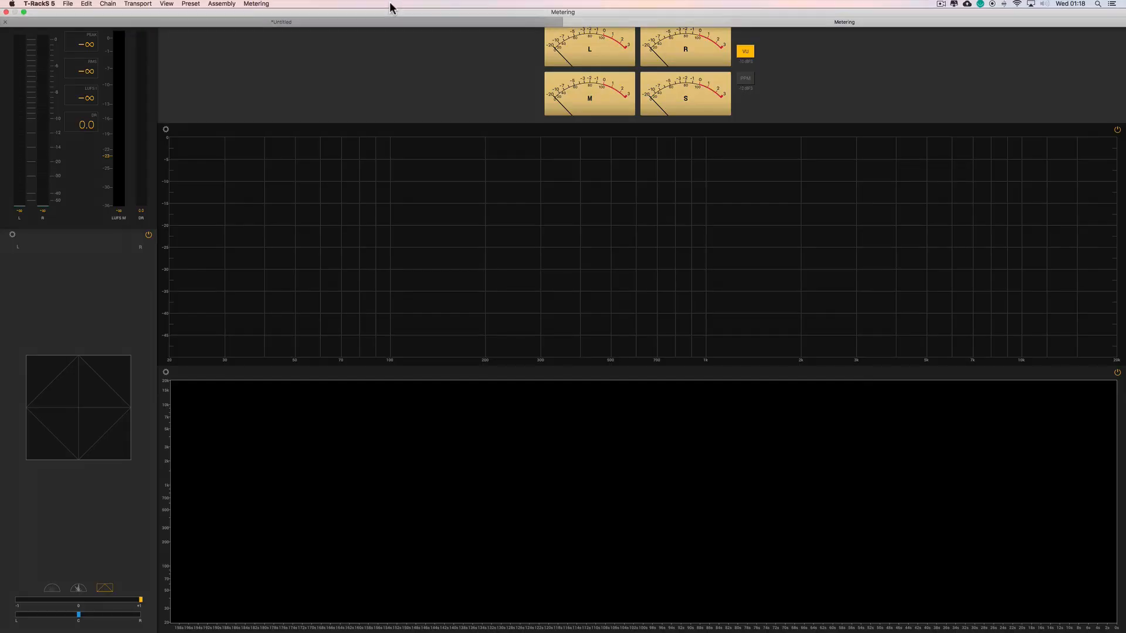
click(531, 24)
click(604, 25)
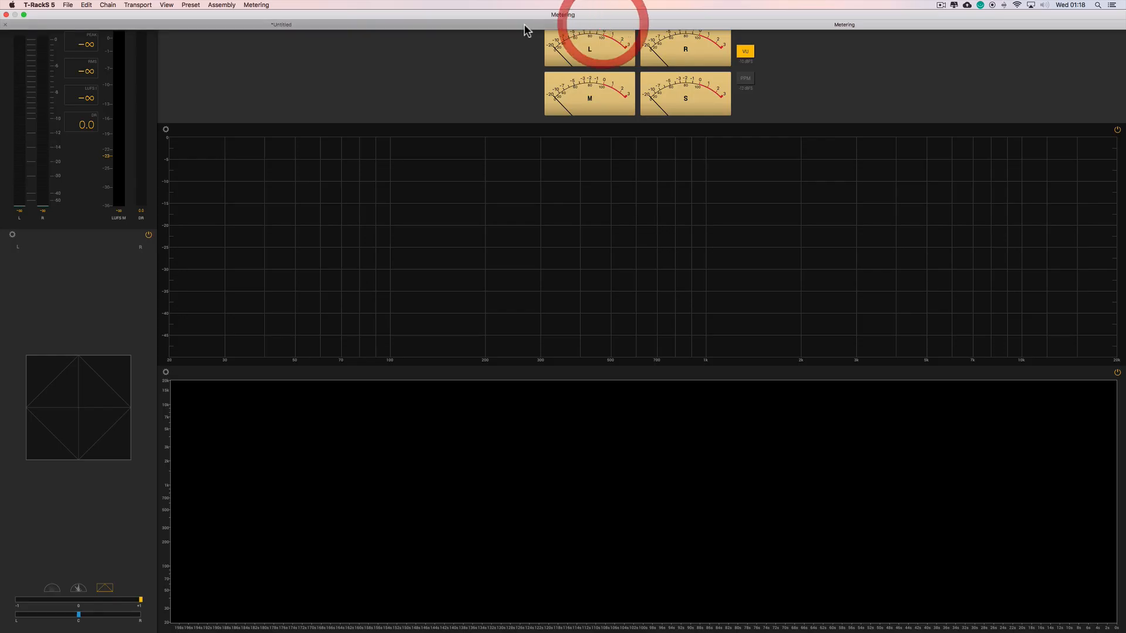
click(537, 25)
Show Album Assembly as a third full-screen tab and switch through the Untitled, Metering and Album Assembly tabs.
click(167, 5)
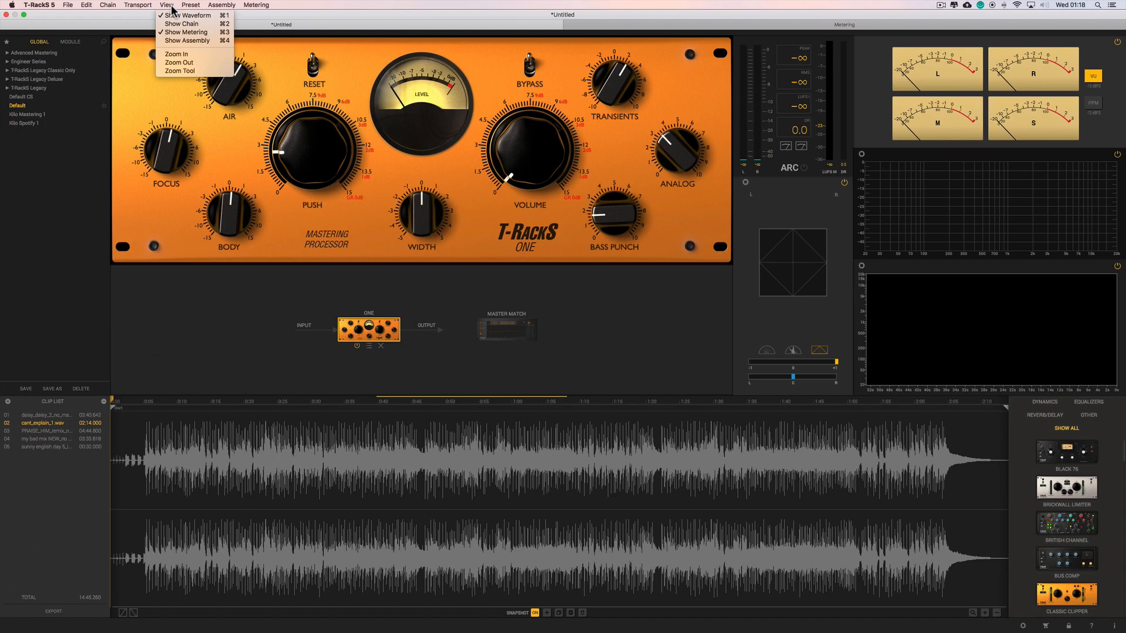
click(188, 41)
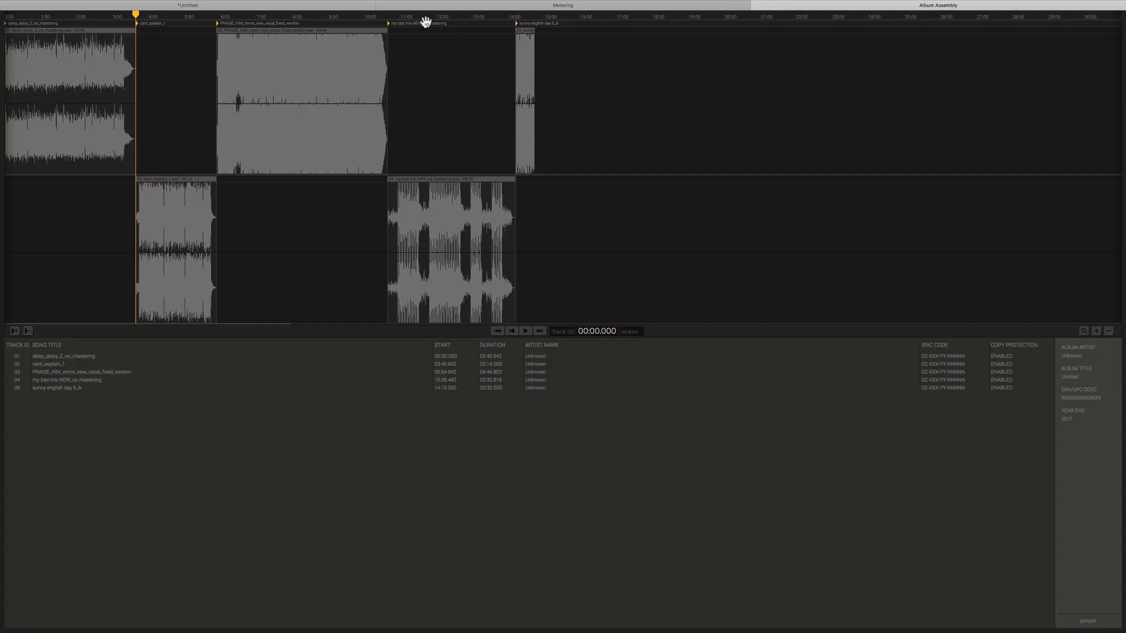
click(334, 6)
click(420, 8)
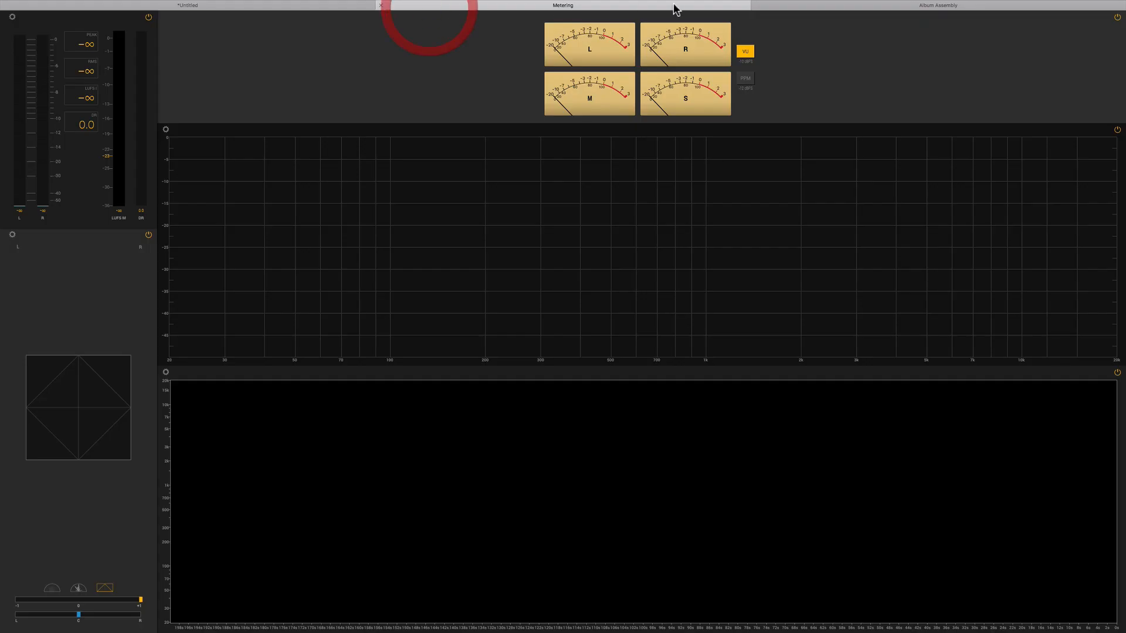
click(784, 6)
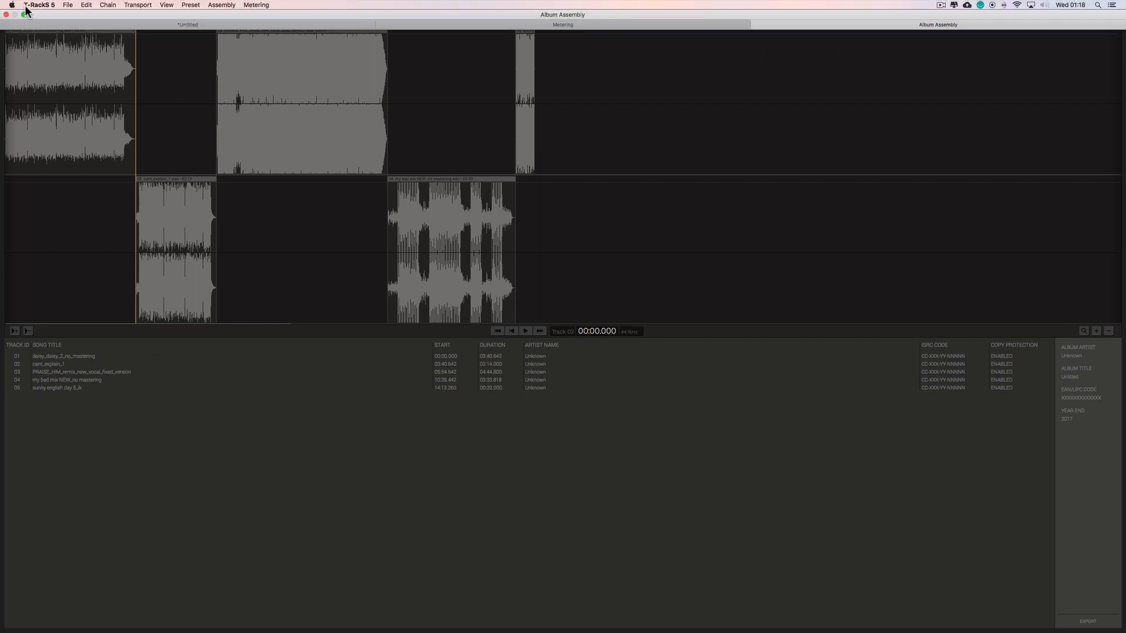
Exit full screen, shrink and reposition the tabbed window, and reduce the waveform height on the Untitled tab to reveal the processor chain.
click(26, 19)
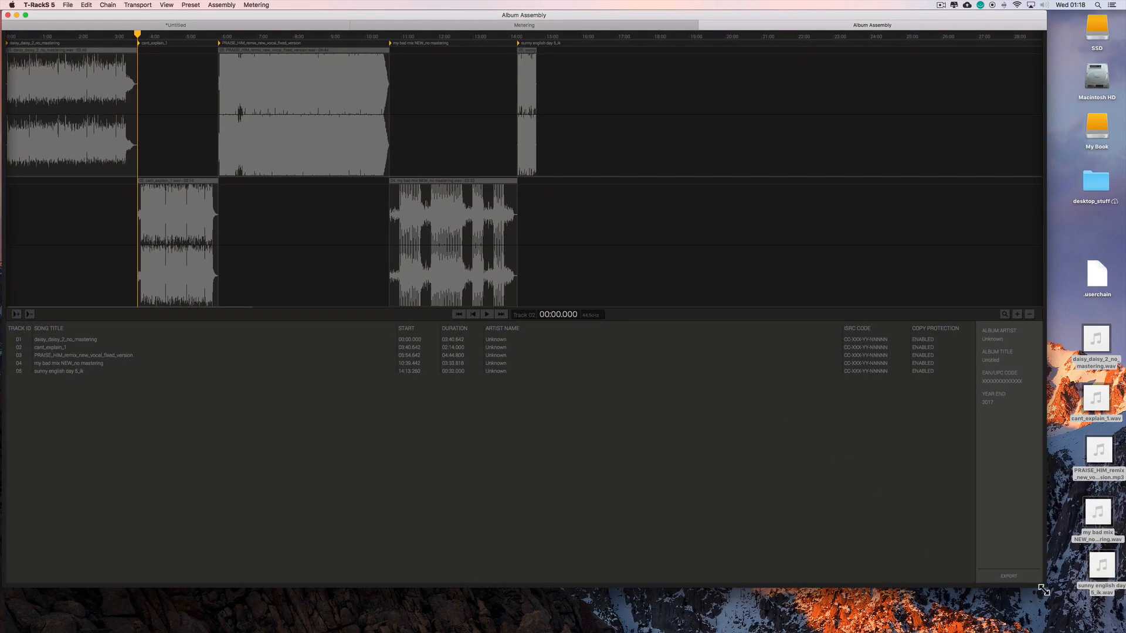
drag(1043, 586, 963, 554)
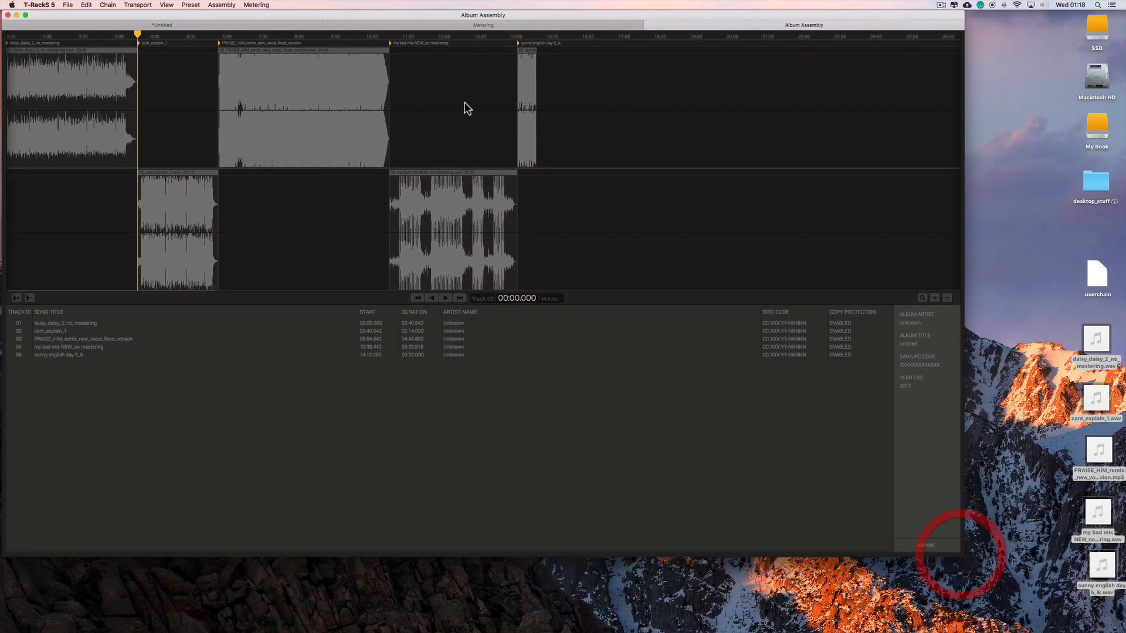
drag(407, 16, 443, 54)
click(303, 63)
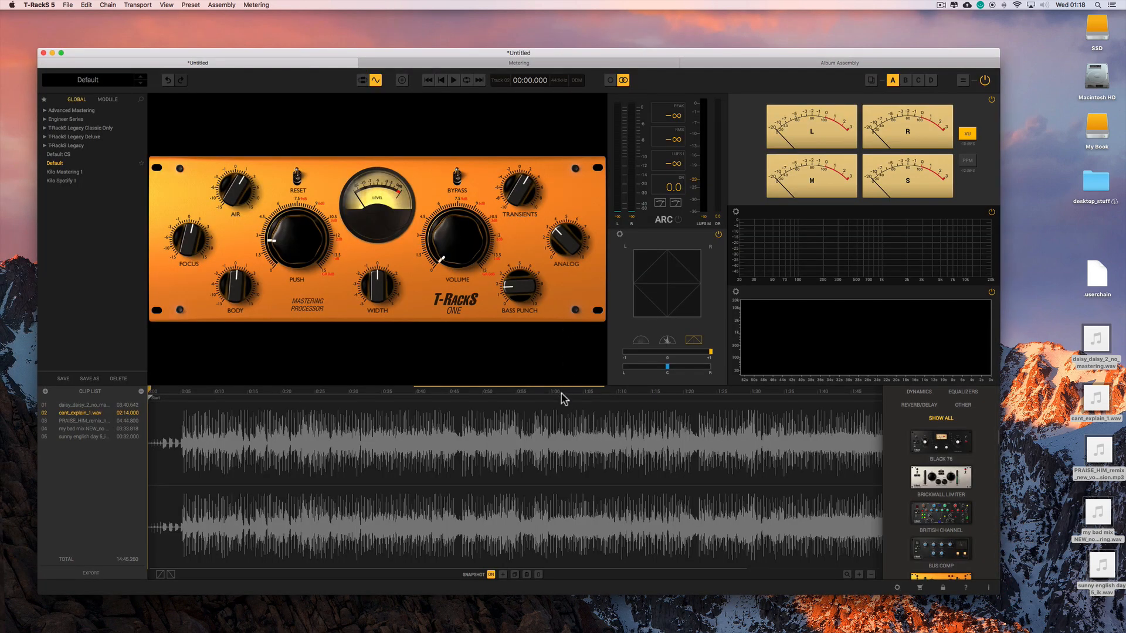
drag(561, 385, 561, 403)
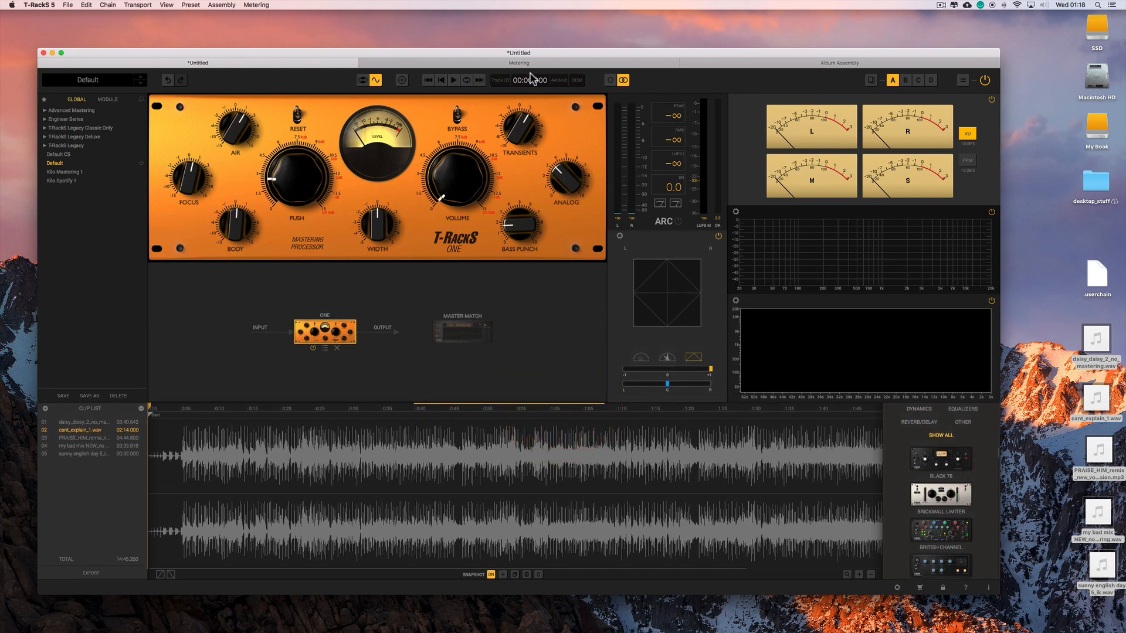
Look through the Metering and Album Assembly tabs and return to the Untitled tab.
click(544, 64)
click(829, 64)
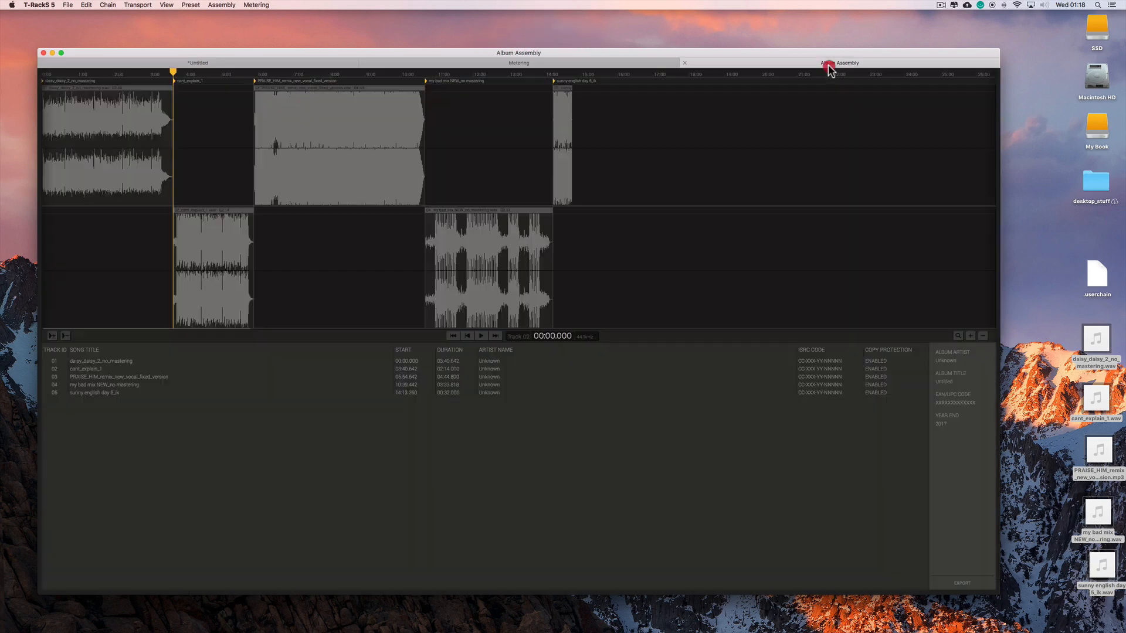
click(165, 64)
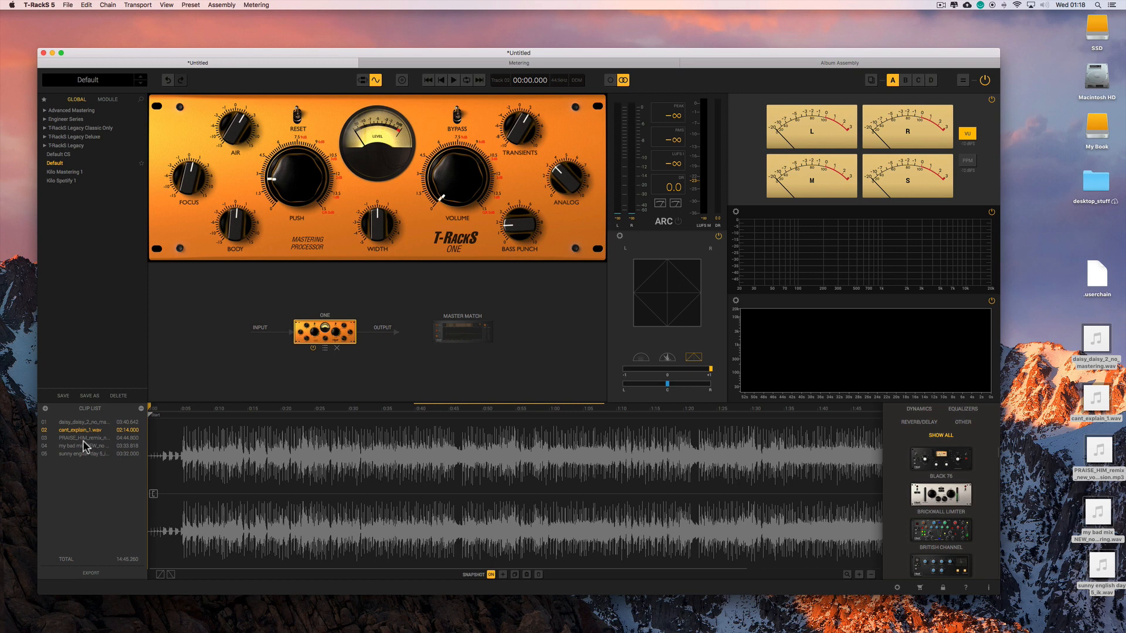
Move the "my bad mix NEW" clip to the first position in the clip list and check the order in Album Assembly.
drag(85, 446, 85, 426)
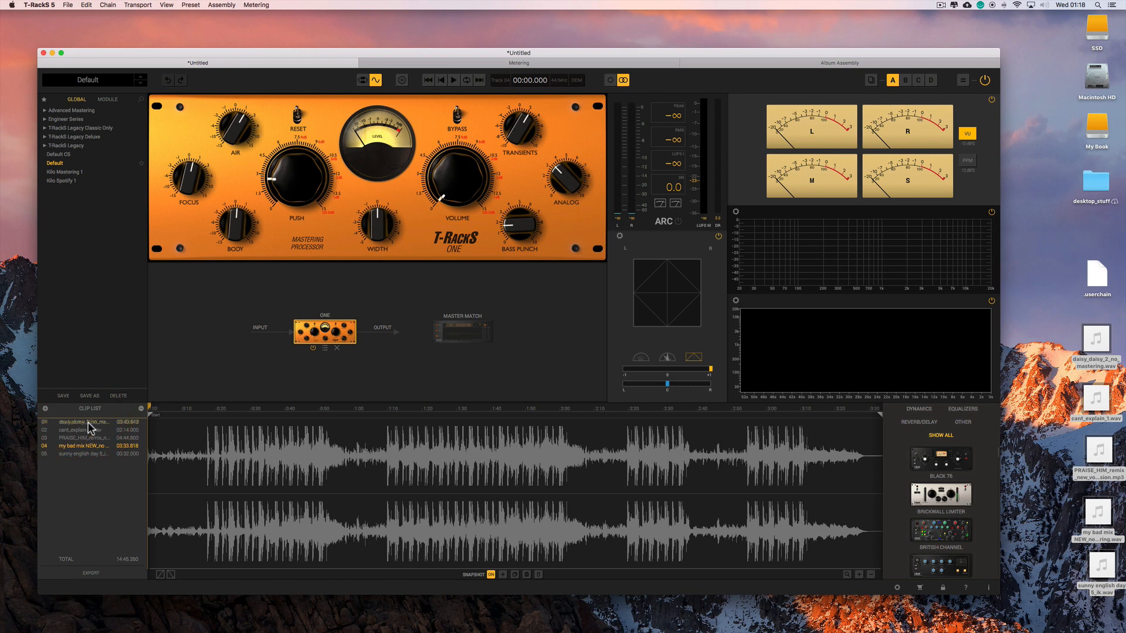
click(862, 62)
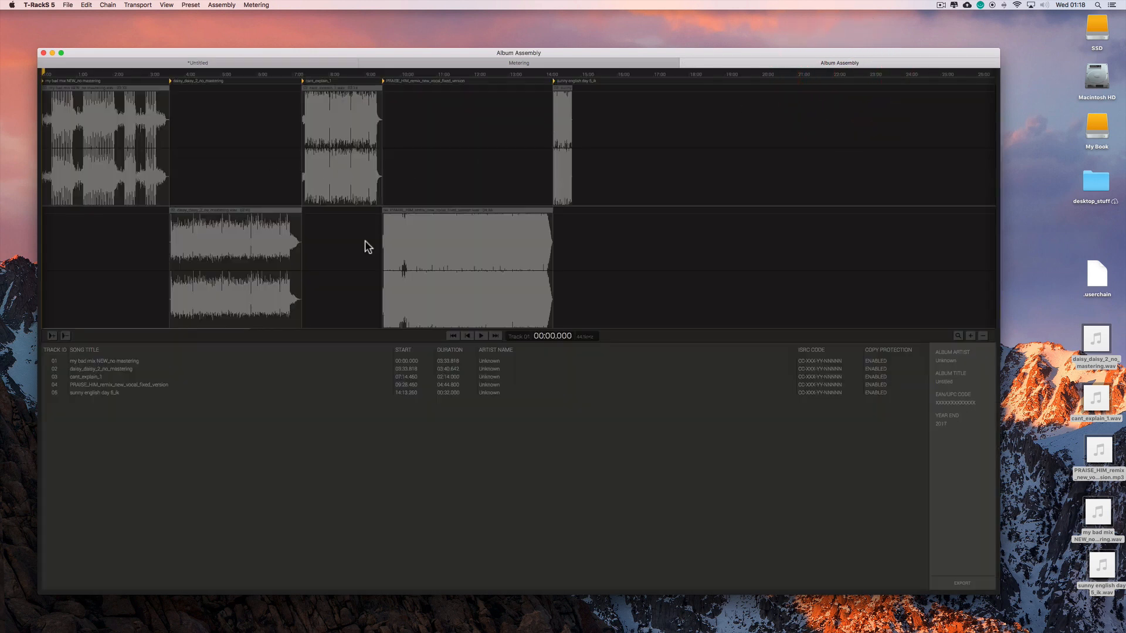
Move daisy_daisy_2_no_mastering to the first track in Album Assembly, then select cant_explain_1.wav in the main clip list.
drag(97, 370, 98, 358)
click(324, 63)
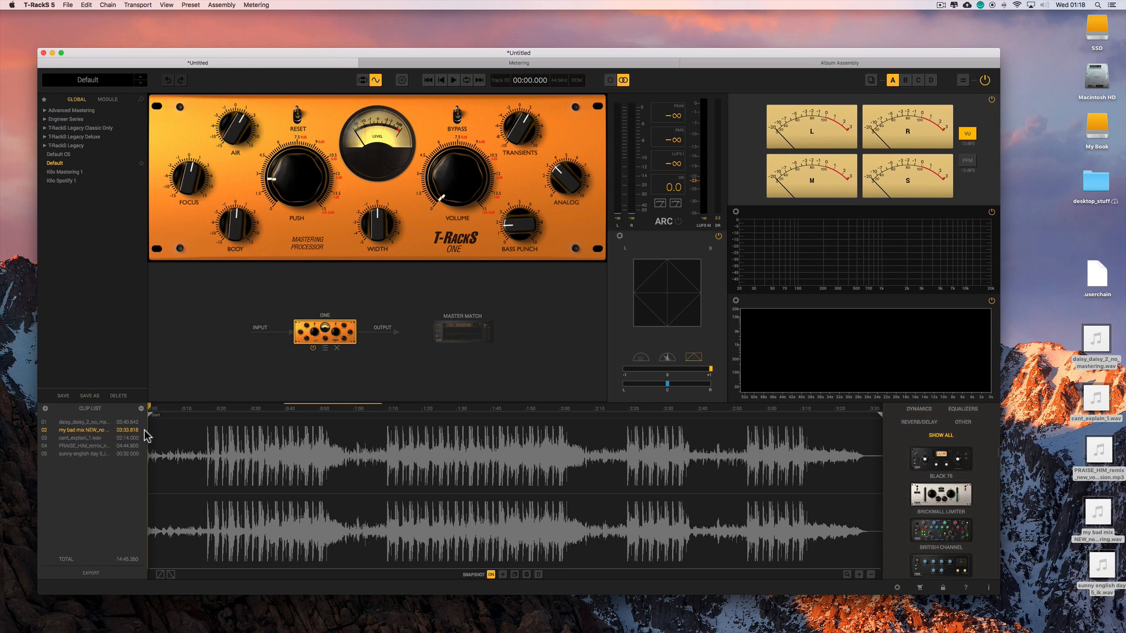
click(93, 438)
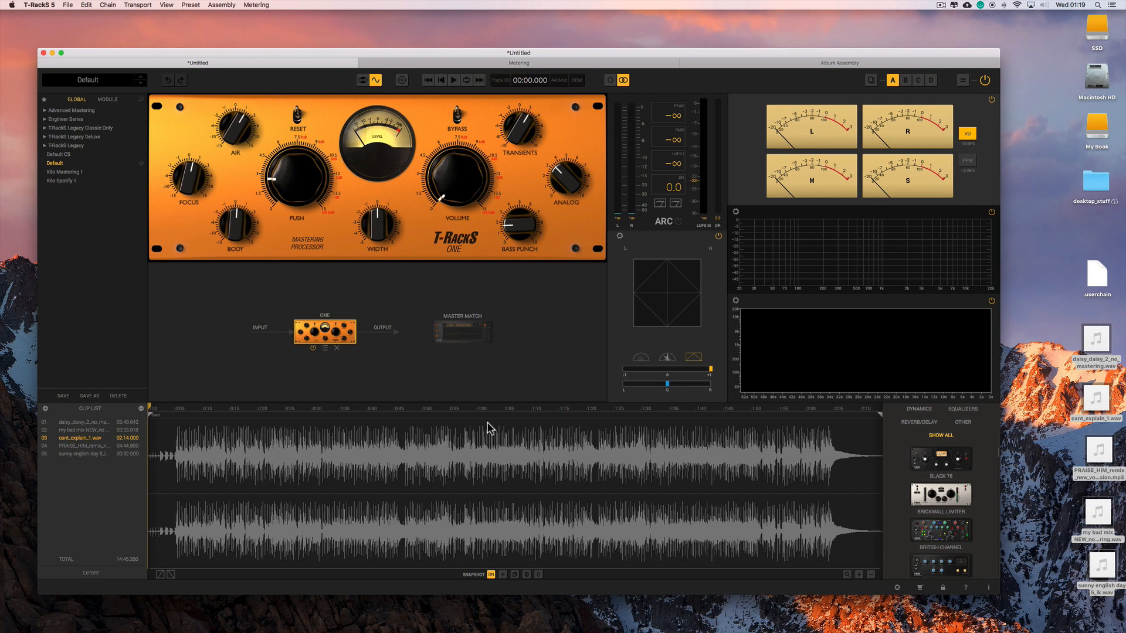
Expand the Engineer Series and Advanced Mastering preset folders and load the Be Gentle preset.
drag(551, 53, 526, 40)
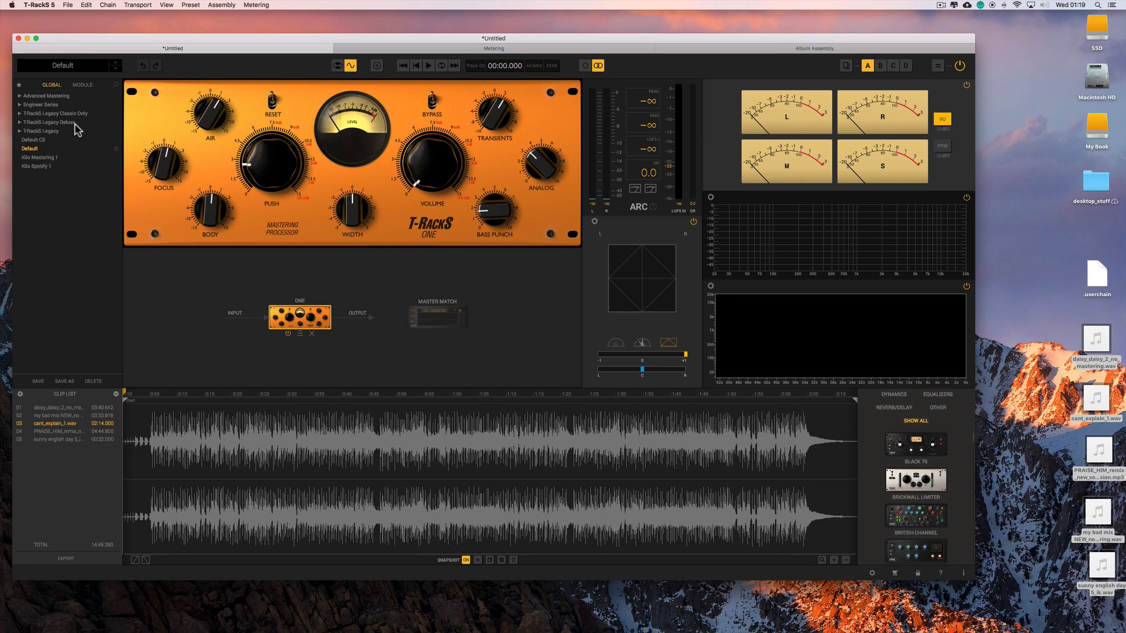
click(21, 105)
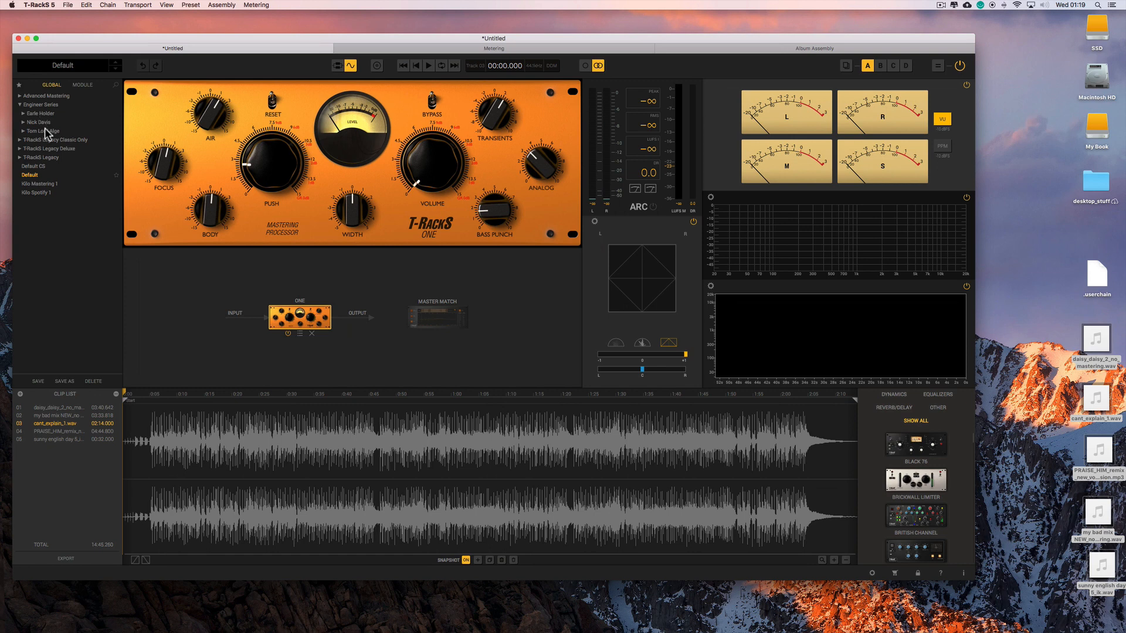
click(19, 95)
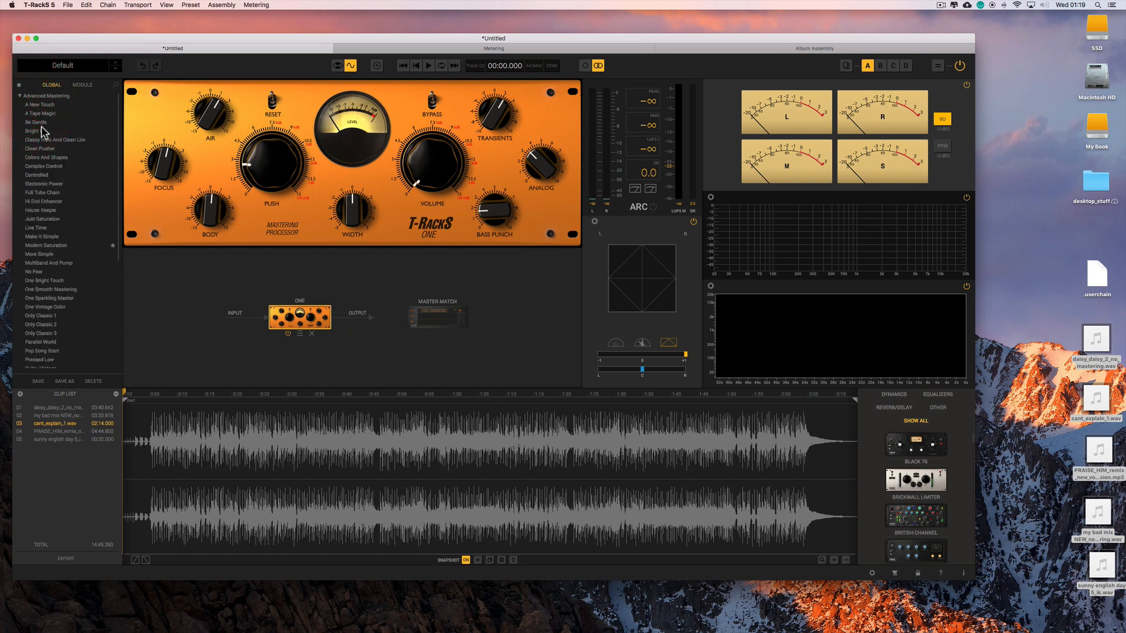
click(40, 123)
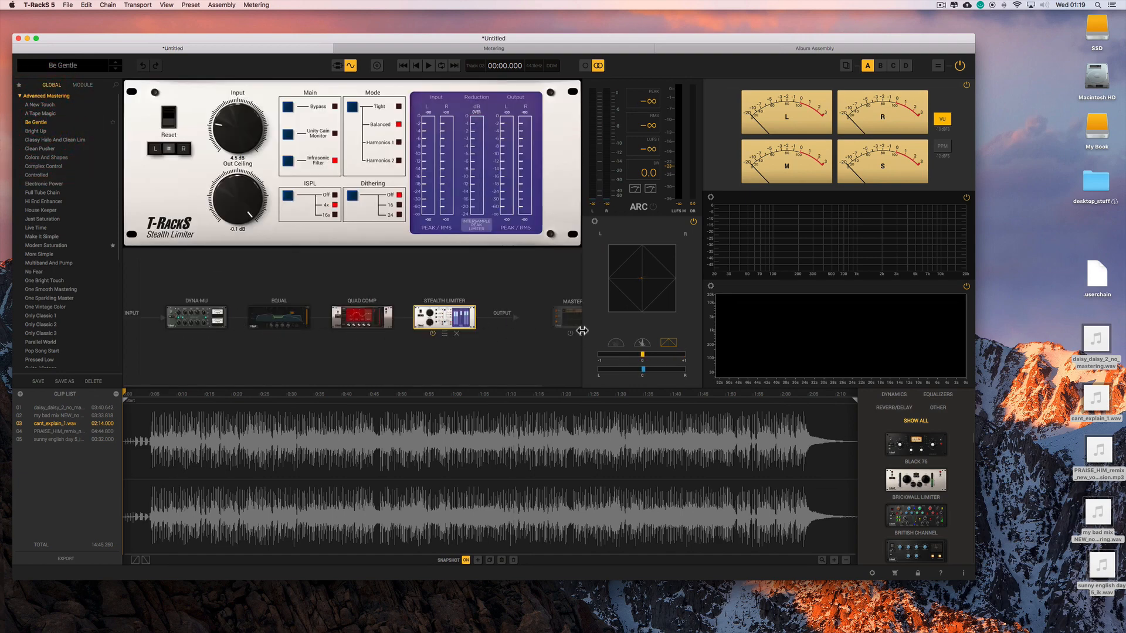
Widen the processor area and the application window, and reduce the waveform height until the whole chain shows.
drag(582, 331, 610, 334)
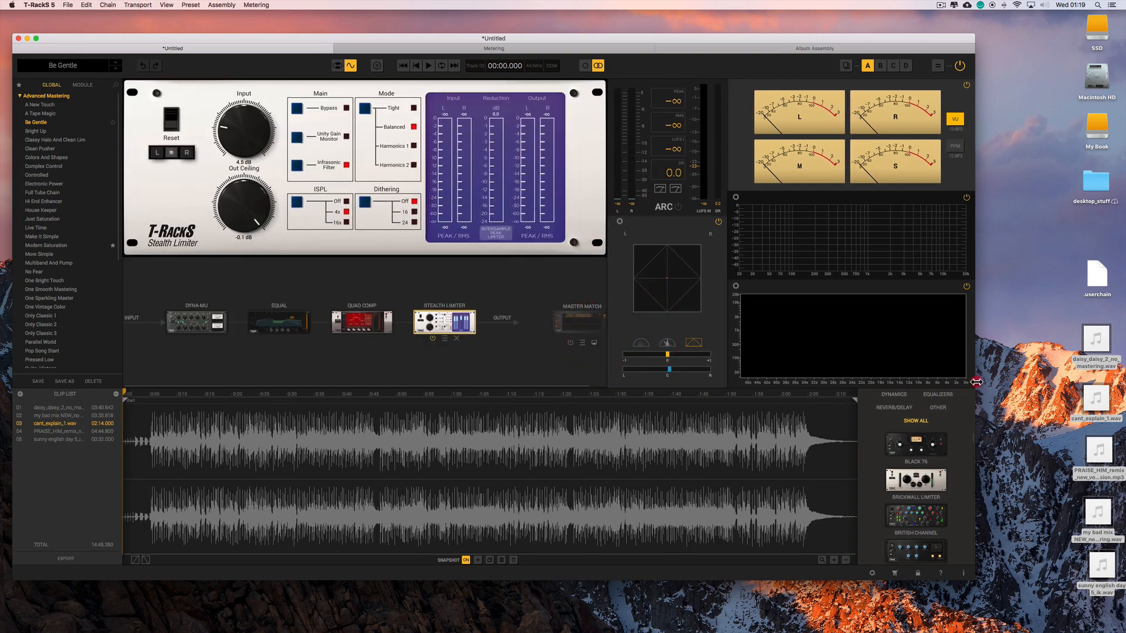
drag(975, 381, 1050, 382)
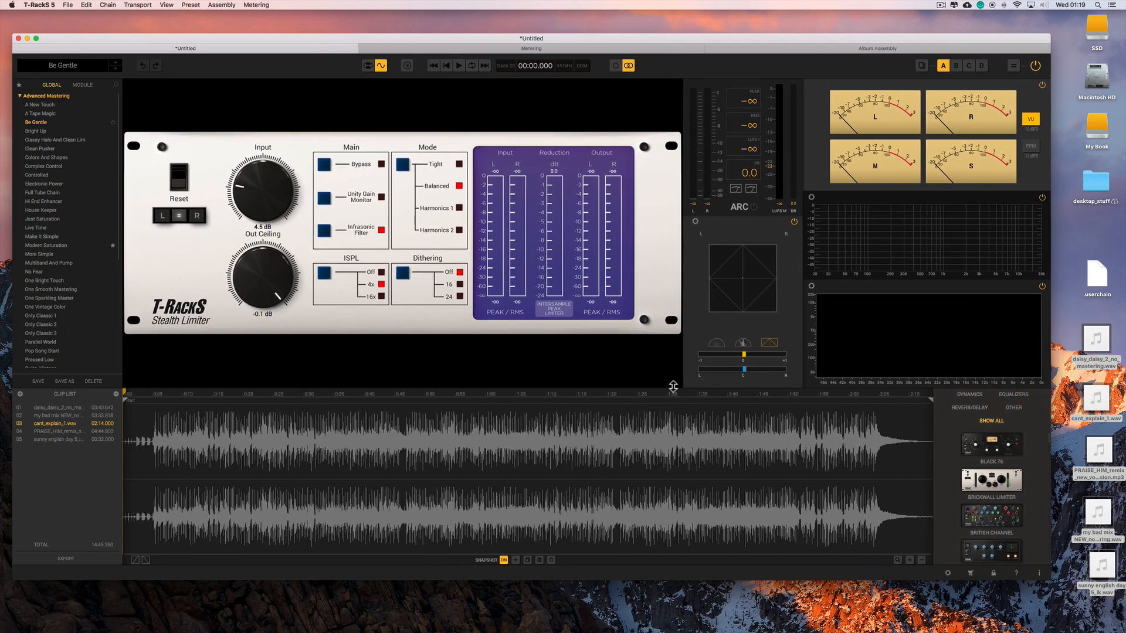
drag(673, 387, 676, 426)
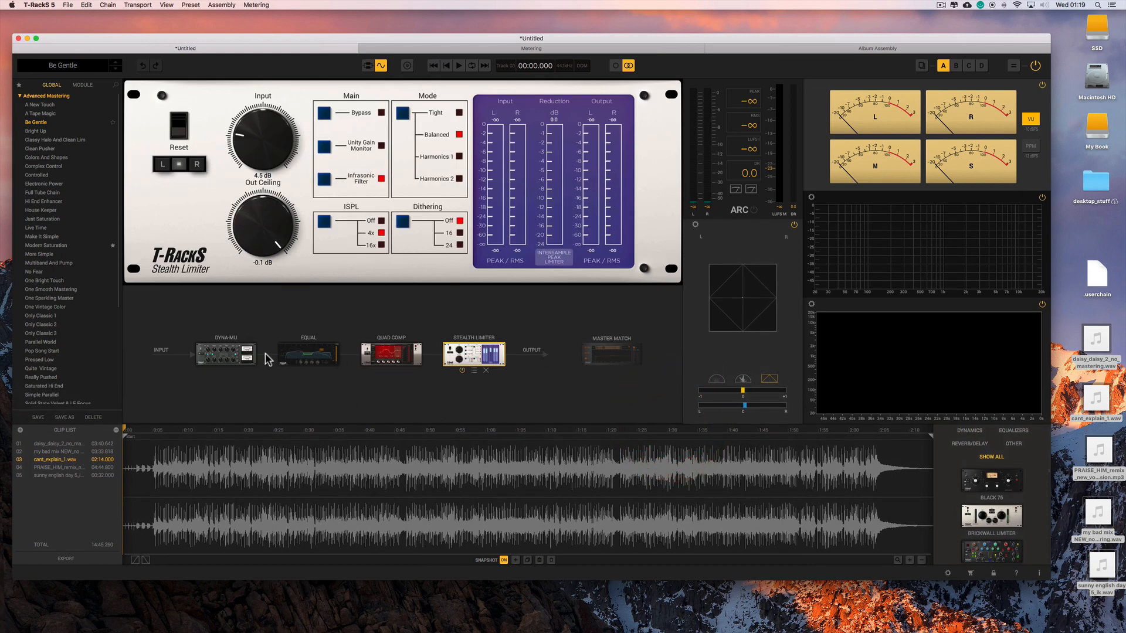
Load the Colors And Shapes, Modern Saturation, No Fear and One Smooth Mastering presets one after another to compare their chains.
click(37, 155)
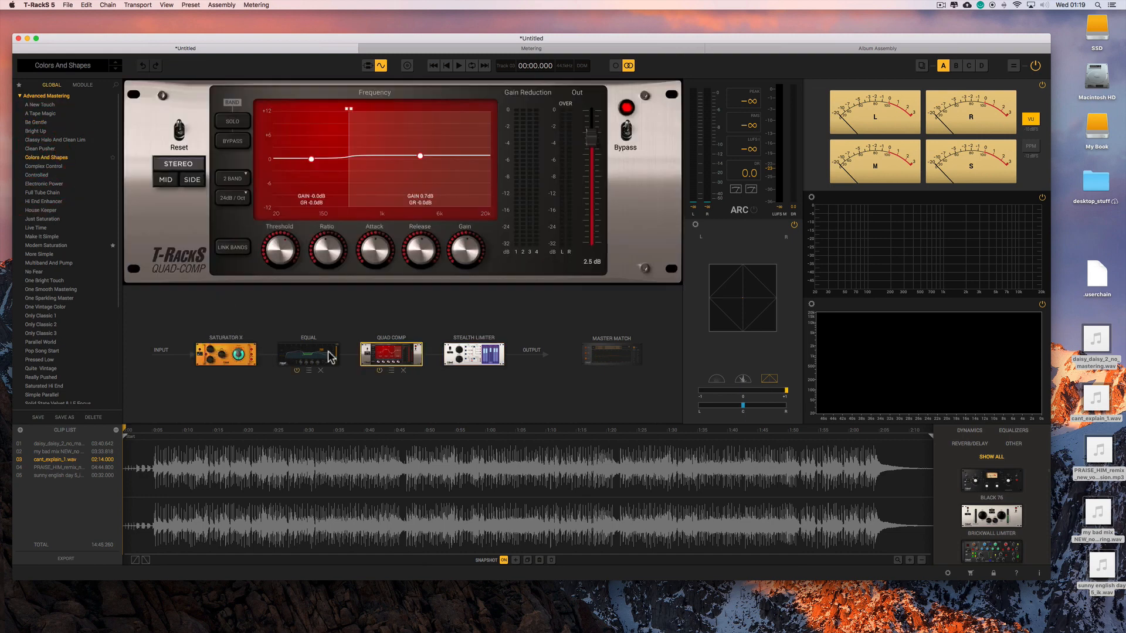
click(49, 246)
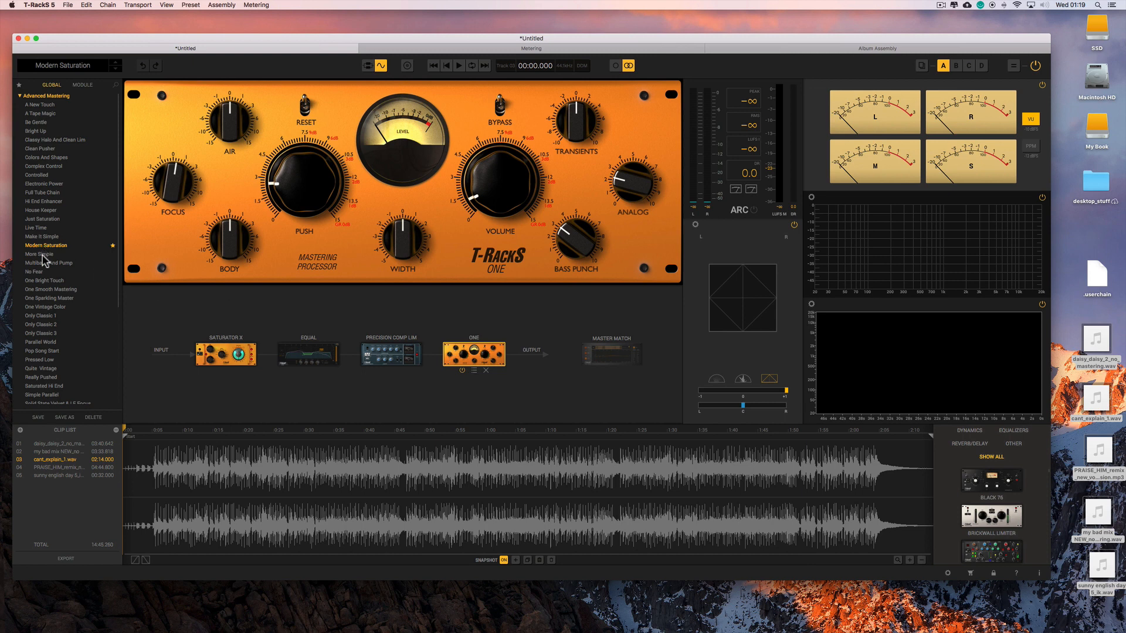
click(41, 272)
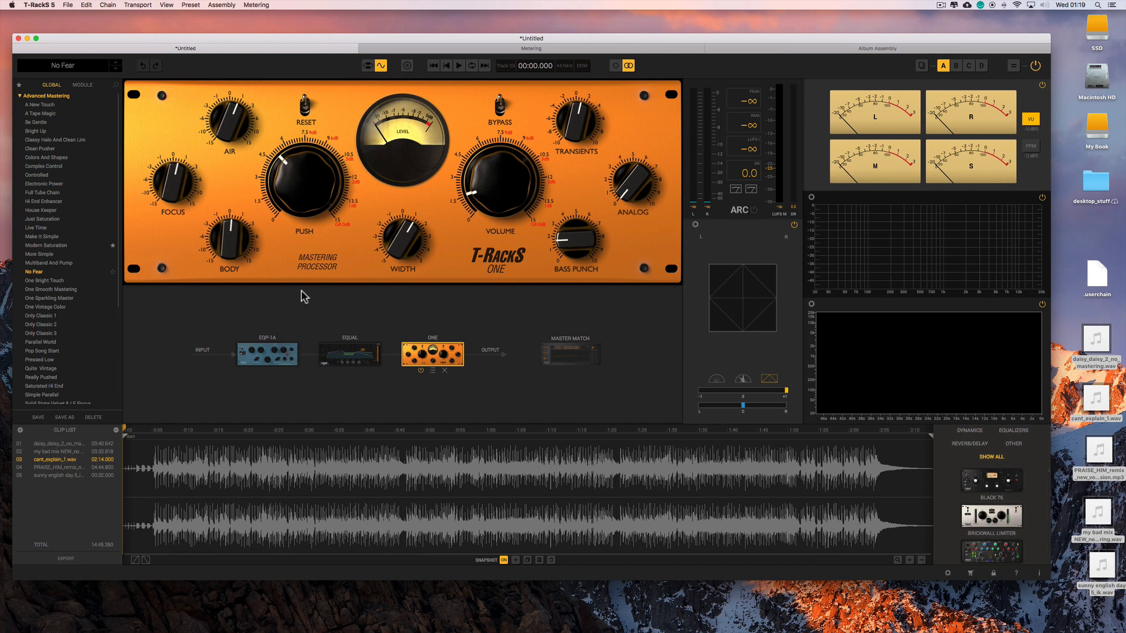
click(51, 290)
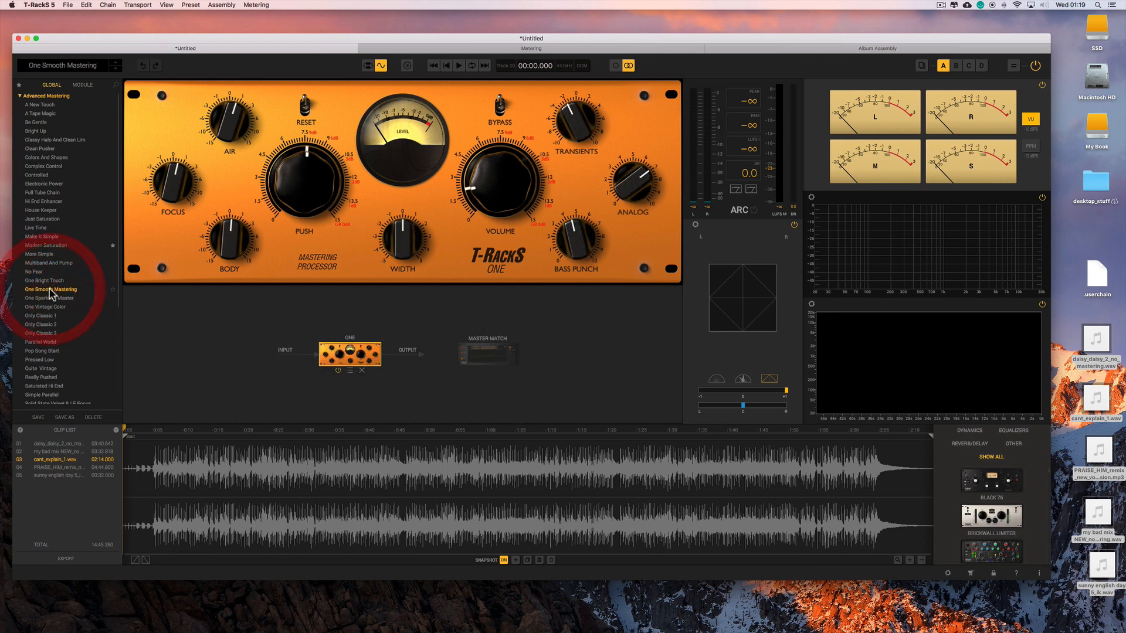
Load the One Vintage Color, Just Saturation, Hi End Enhancer, House Keeper and Electronic Power presets in turn to compare their chains.
click(46, 306)
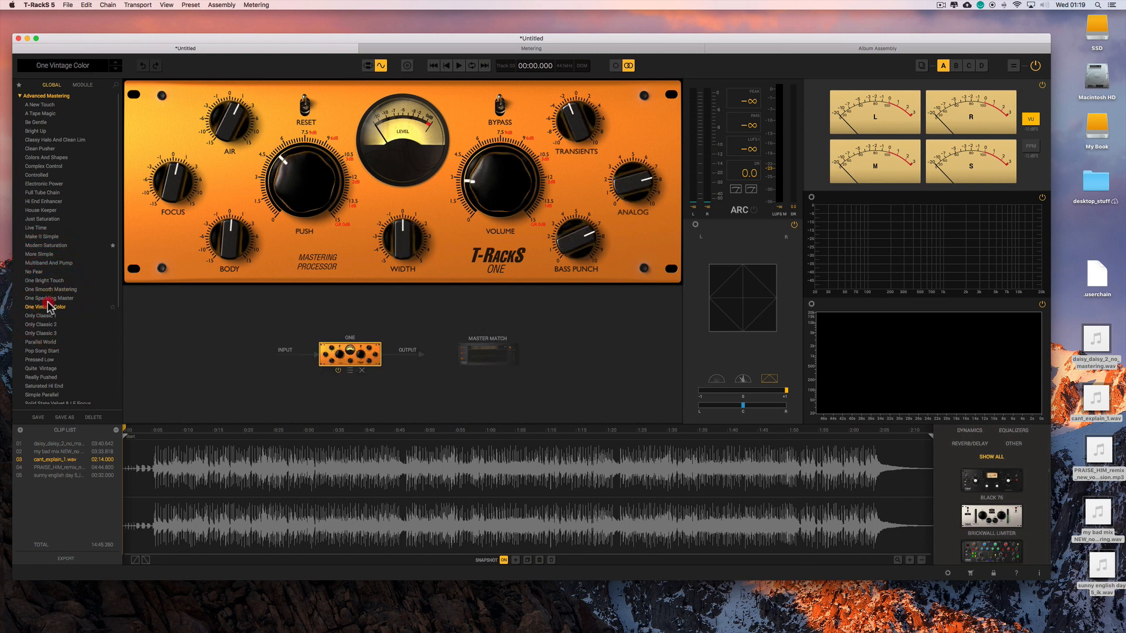
click(50, 220)
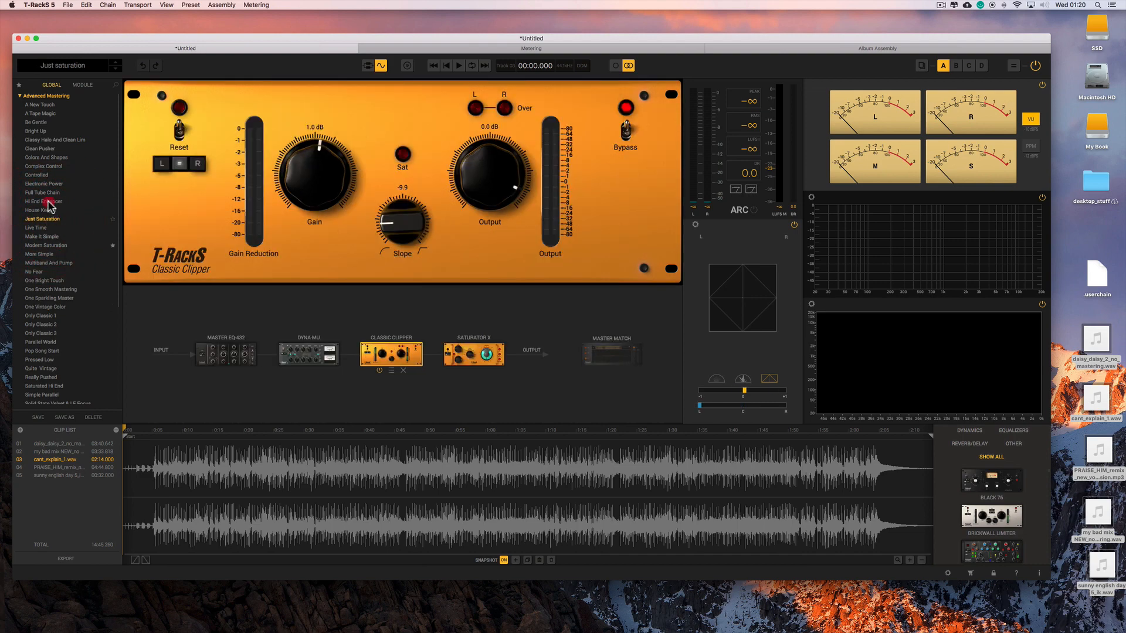
click(48, 202)
click(49, 210)
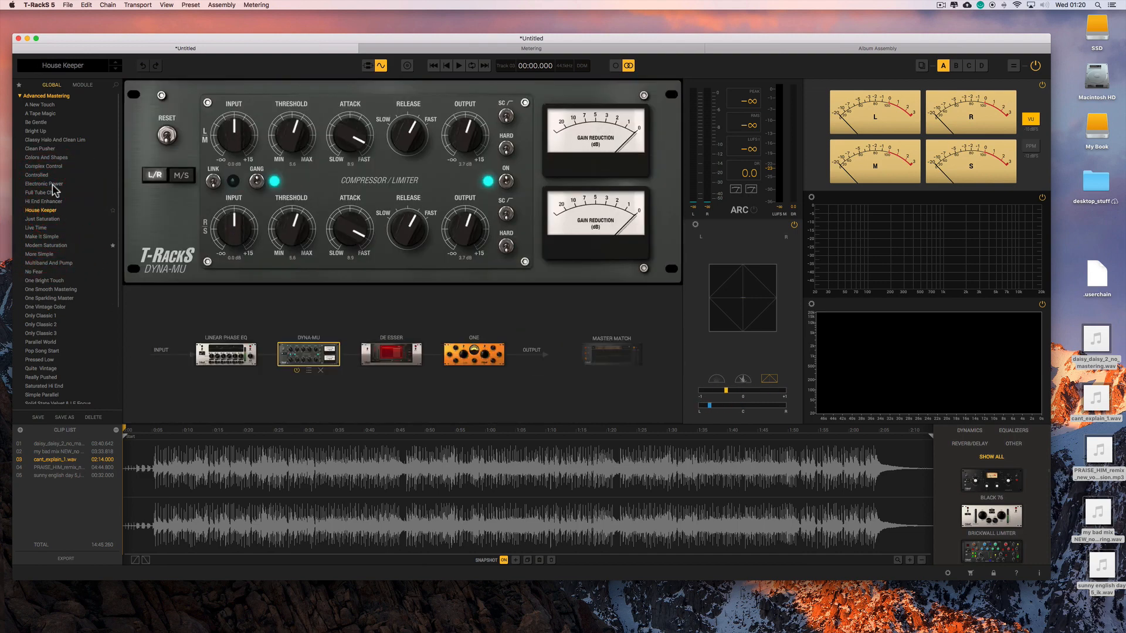
click(53, 184)
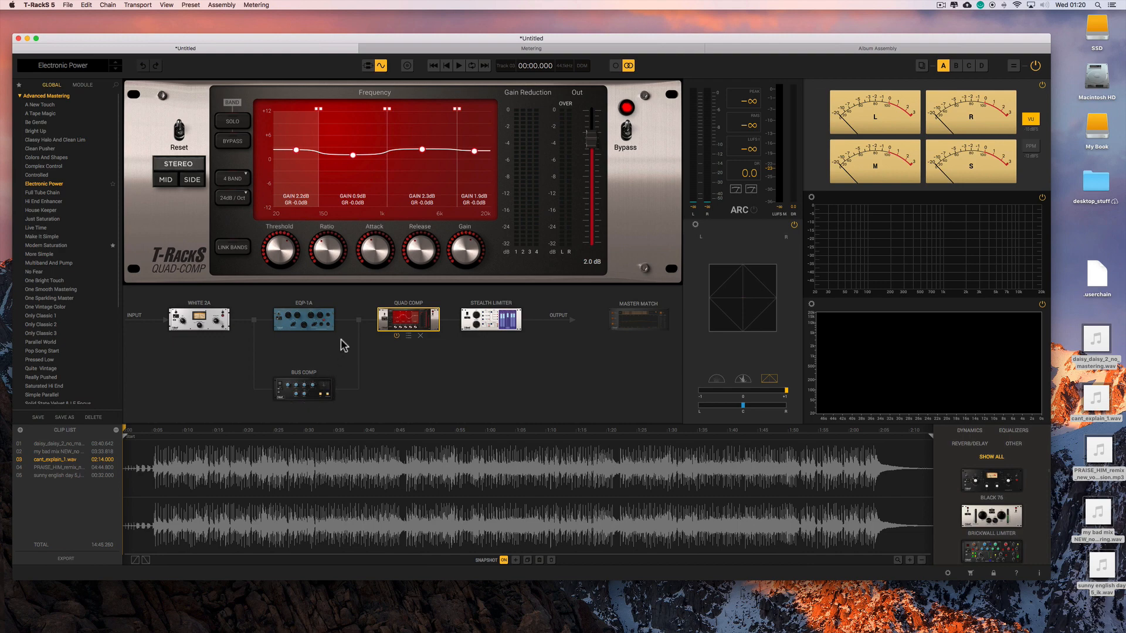
Extend the parallel branch so Bus Comp runs alongside White 2A, EQP-1A and Quad Comp, and remove Bus Comp from the chain.
drag(323, 388, 387, 388)
drag(340, 324, 183, 328)
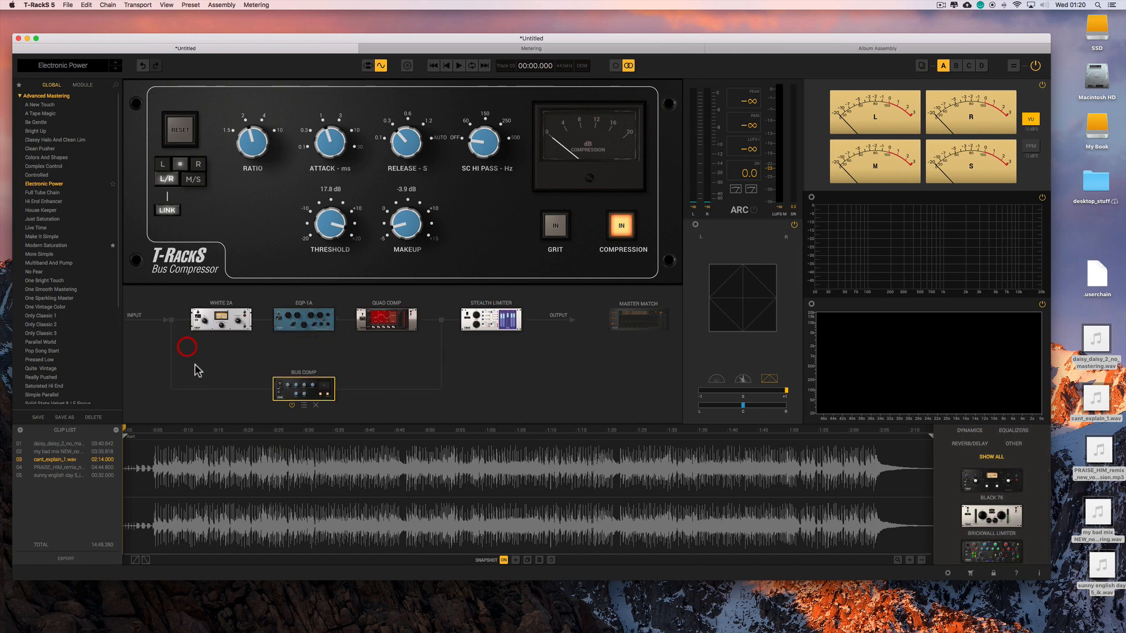
click(441, 326)
mouse_move(321, 394)
click(316, 405)
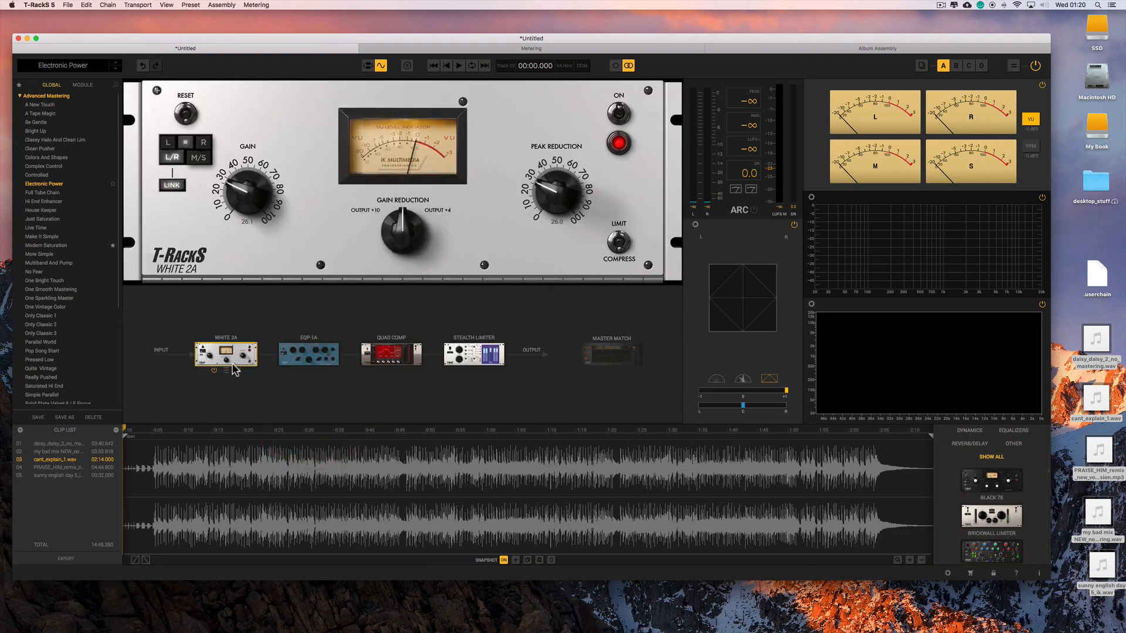
Load the Complex Control, Clean Pusher, Bright Up and Be Gentle presets one after another.
click(31, 166)
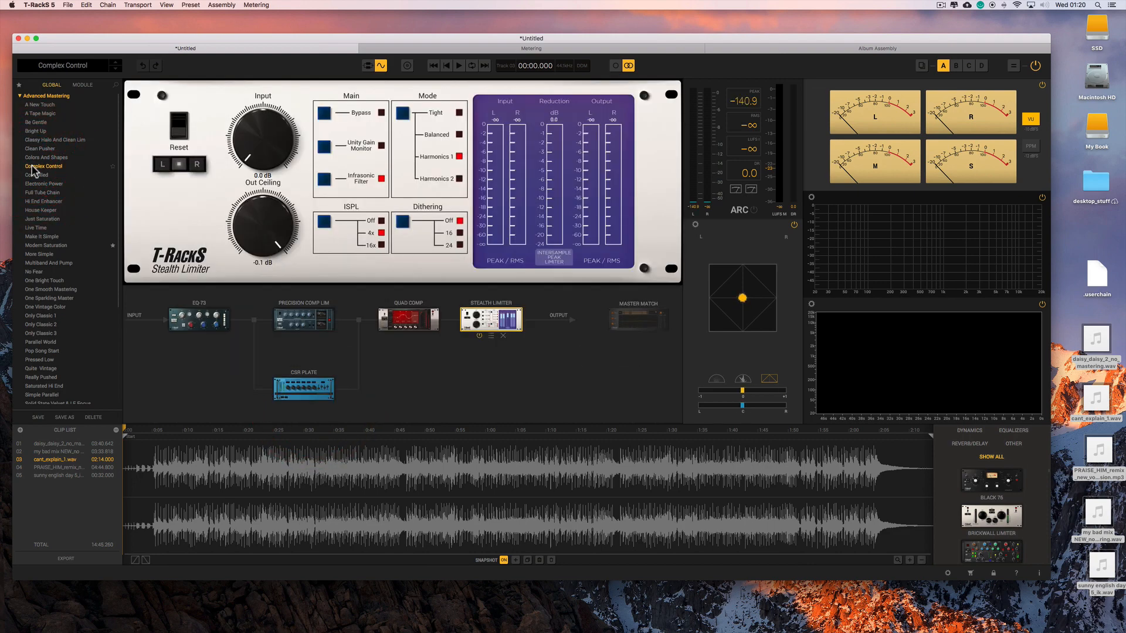
click(38, 149)
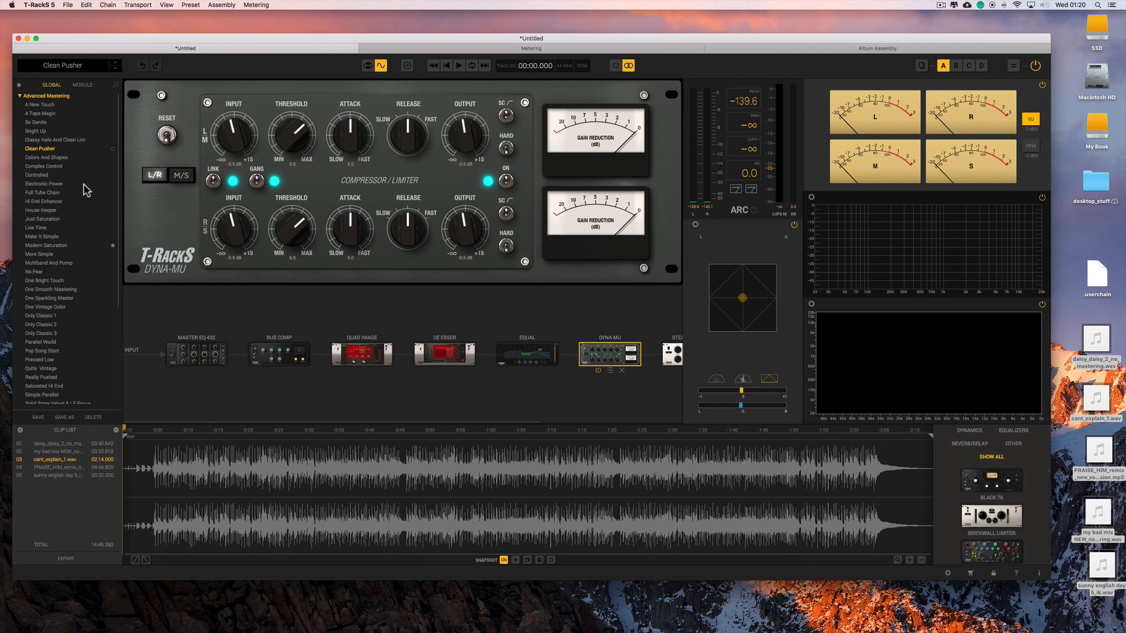
click(40, 133)
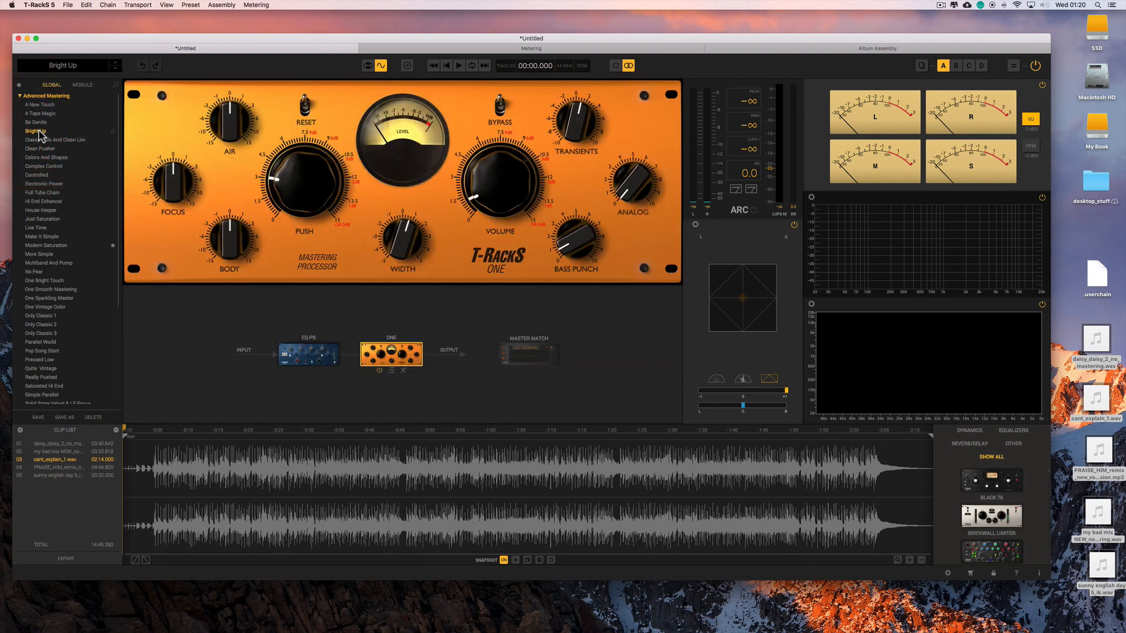
click(36, 122)
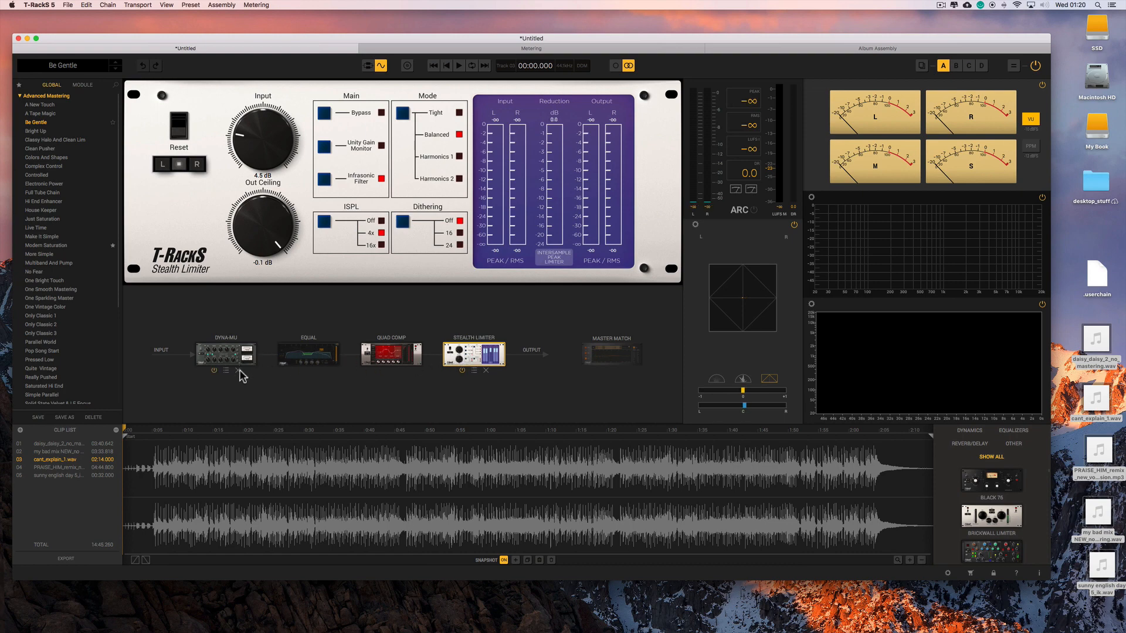
Bypass and re-enable the Dyna-Mu, Equal and Quad Comp modules in the Be Gentle chain.
click(214, 370)
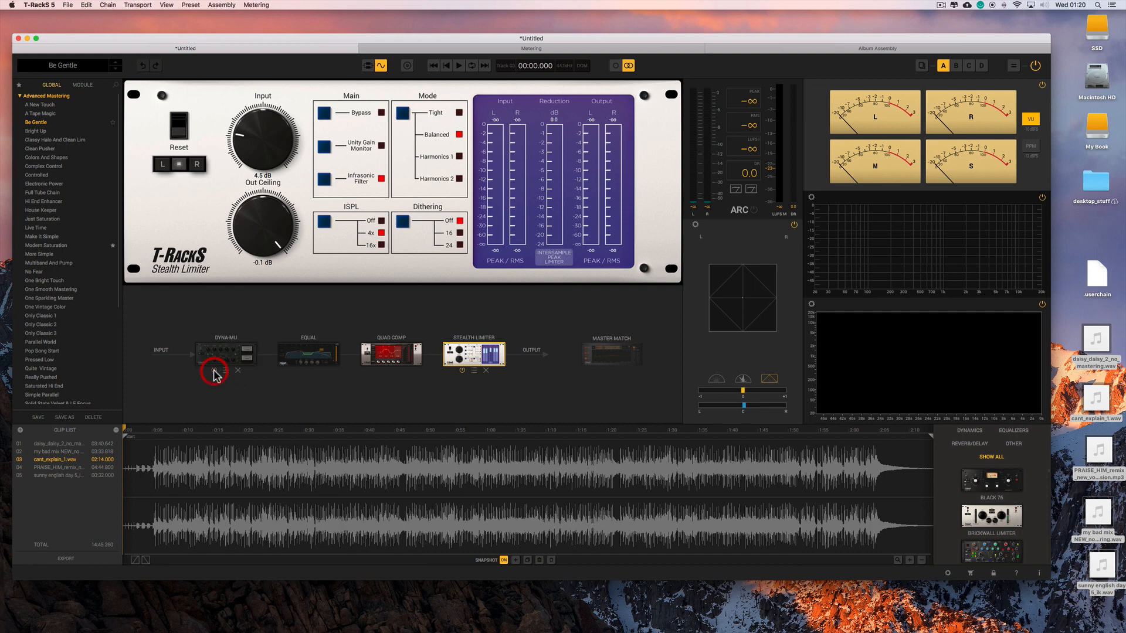
click(213, 370)
click(214, 370)
click(213, 370)
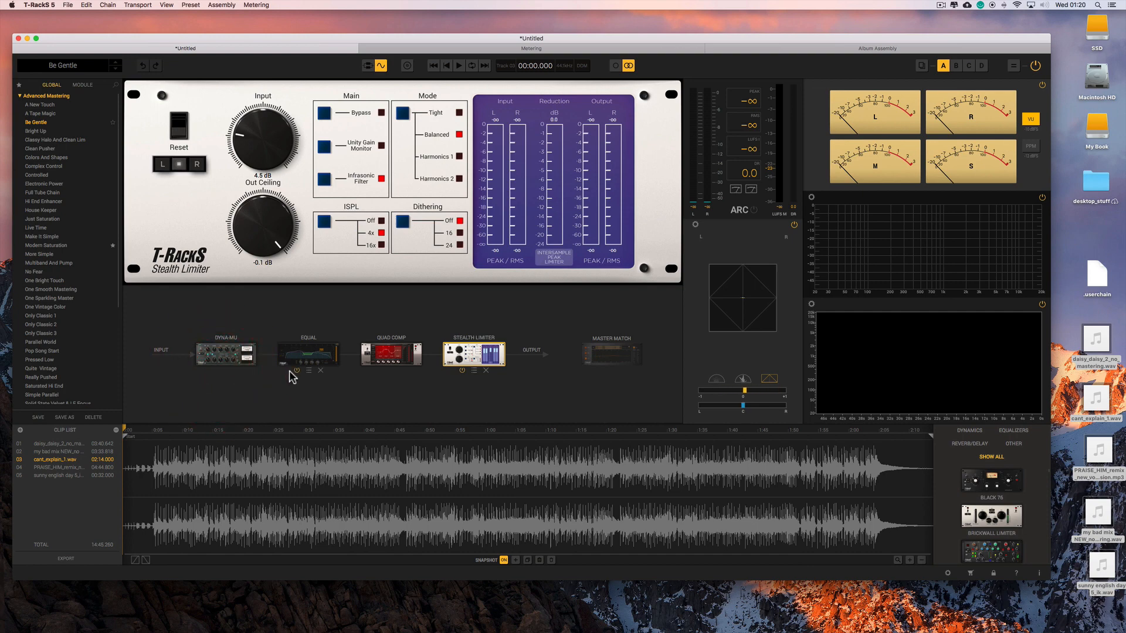
click(297, 370)
click(297, 370)
click(380, 371)
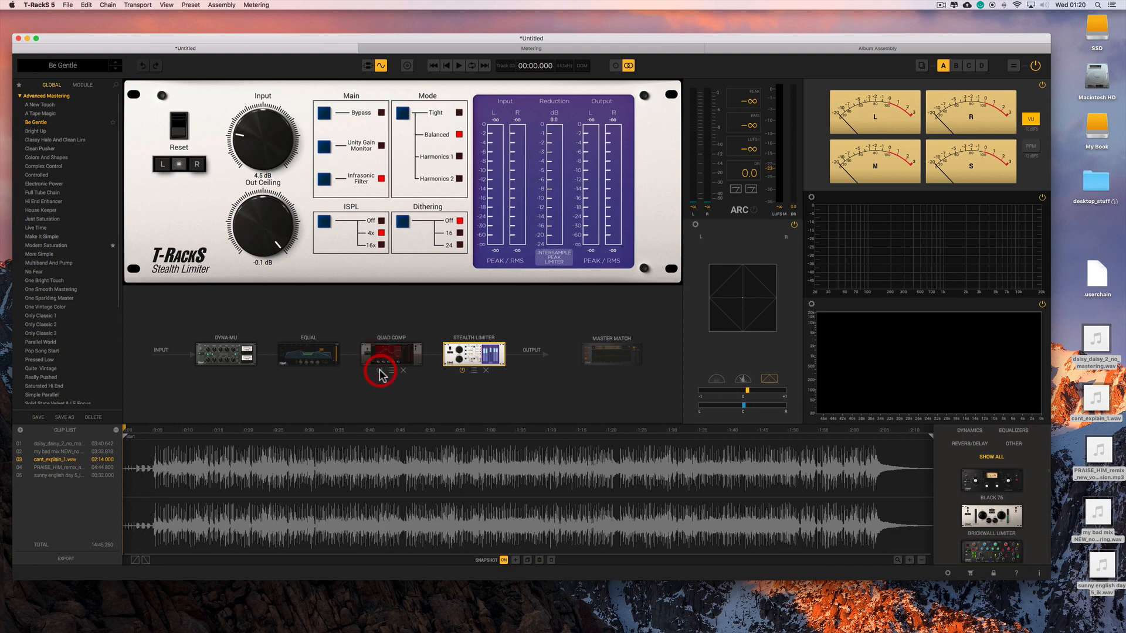
click(380, 371)
Browse the module presets of Dyna-Mu, Quad Comp and Stealth Limiter, and collapse the Stealth Limiter list.
mouse_move(290, 369)
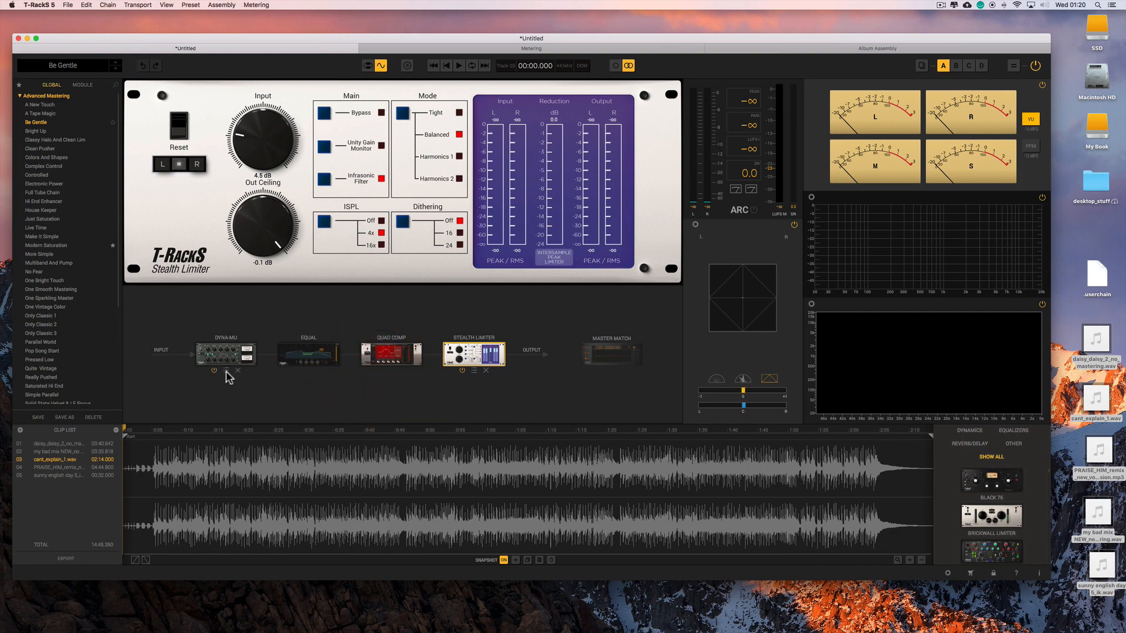
click(226, 371)
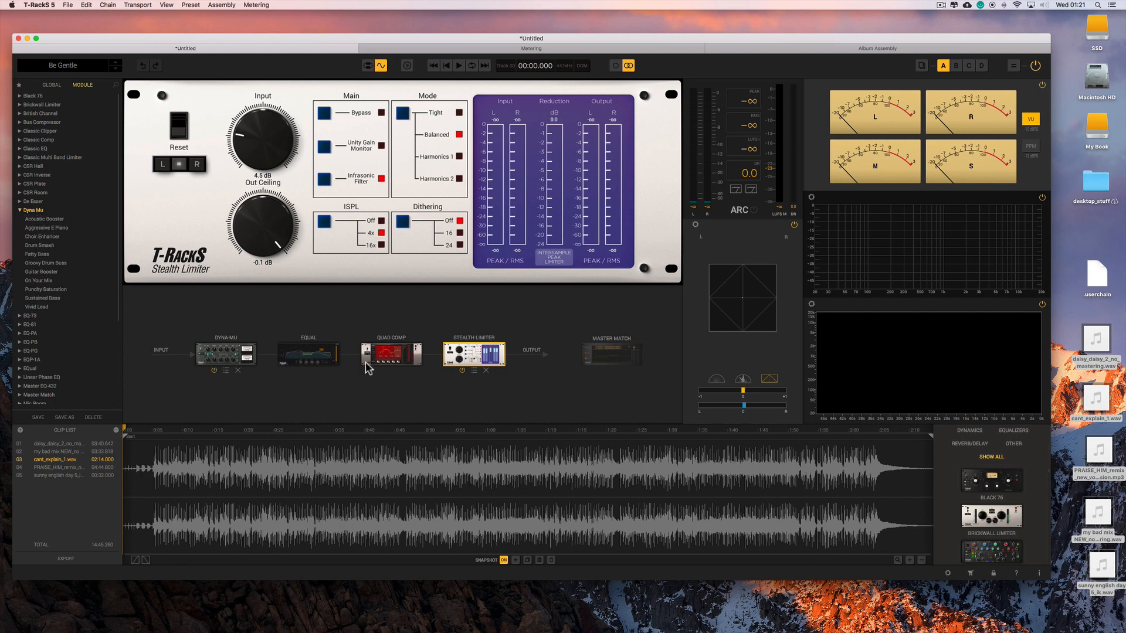
click(390, 373)
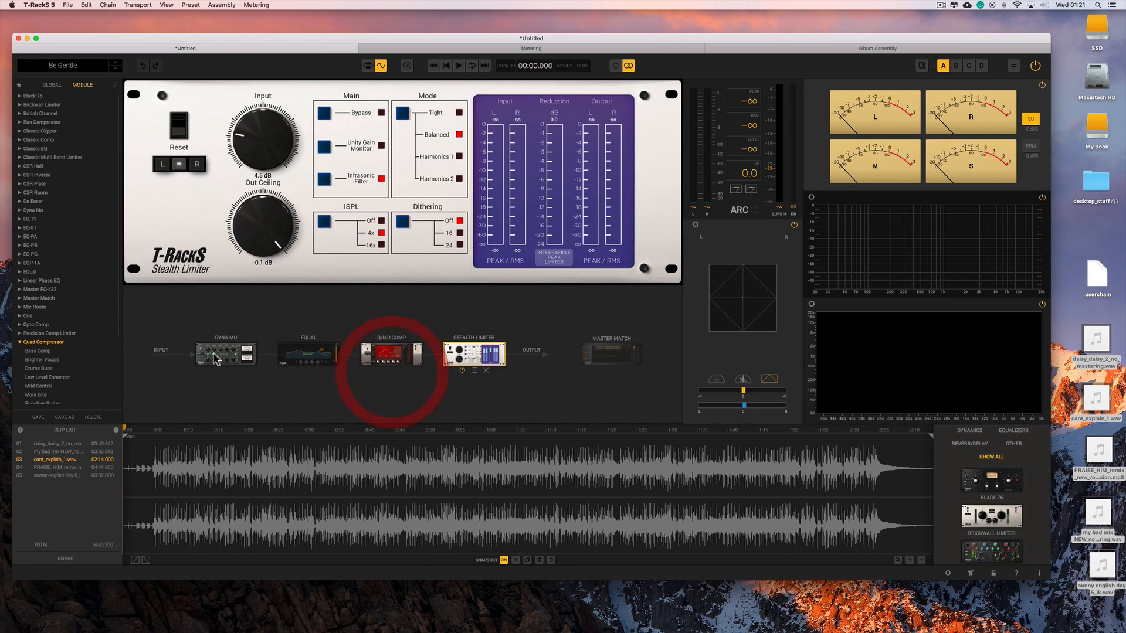
scroll(75, 313, down, 4)
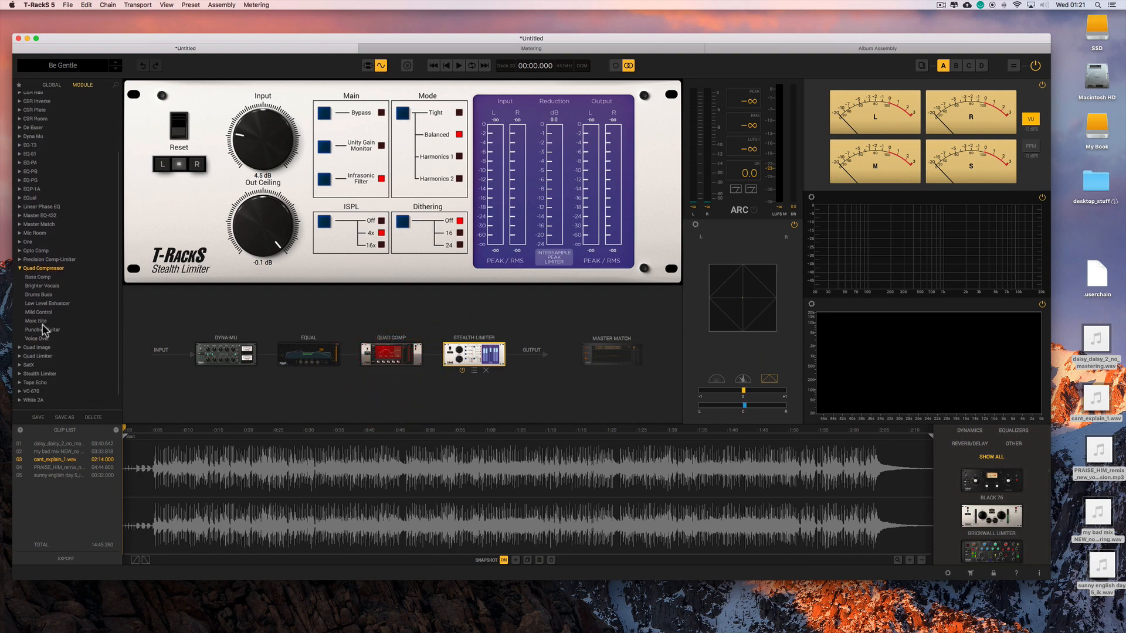
click(475, 373)
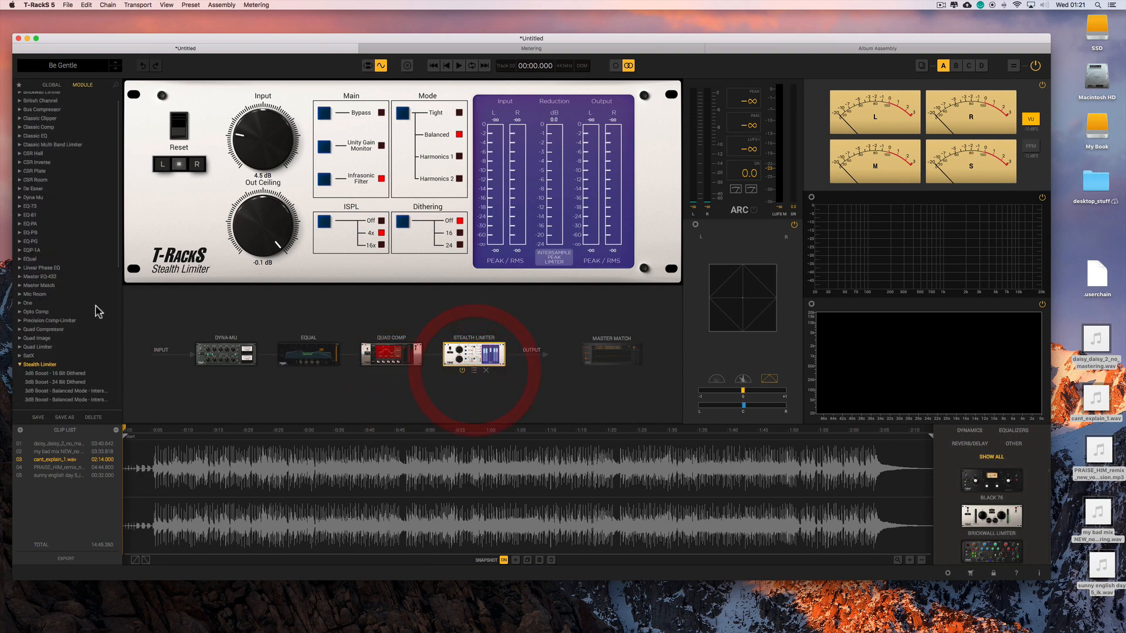
scroll(68, 291, down, 4)
scroll(62, 274, down, 5)
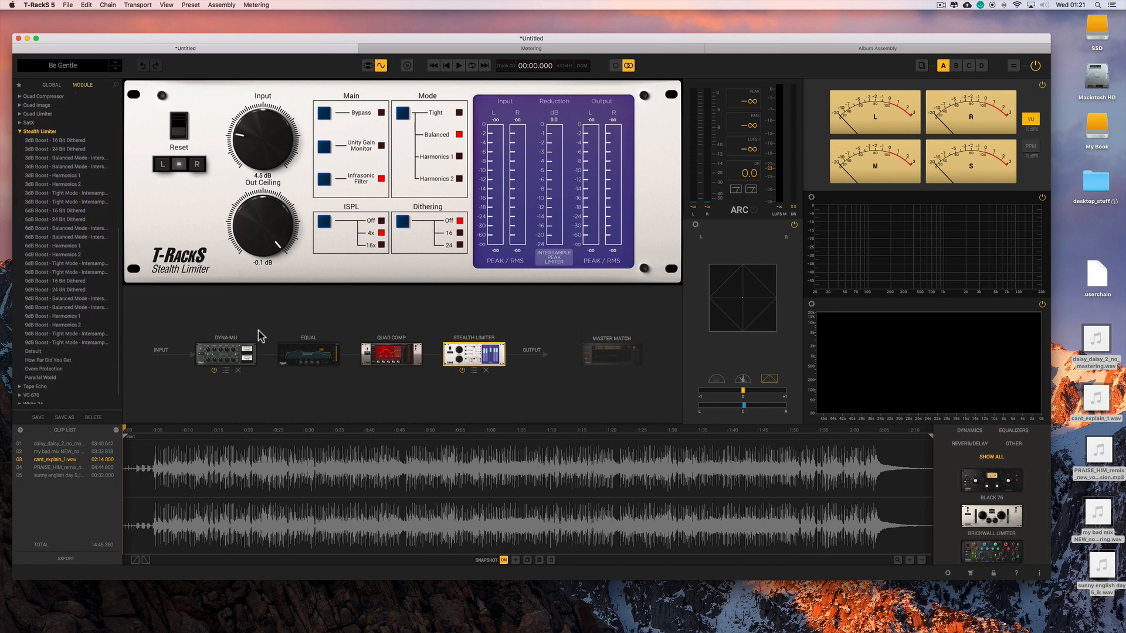
click(22, 132)
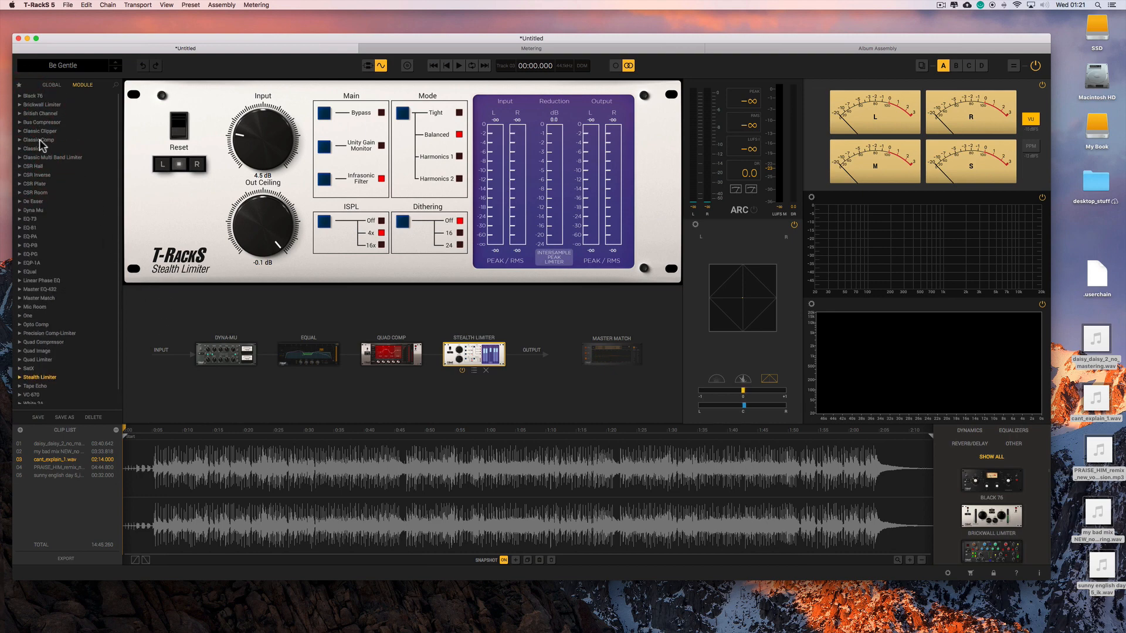
Load the A New Touch global preset and save the chain as a new global preset named kilo mastering 2.
click(53, 85)
click(39, 104)
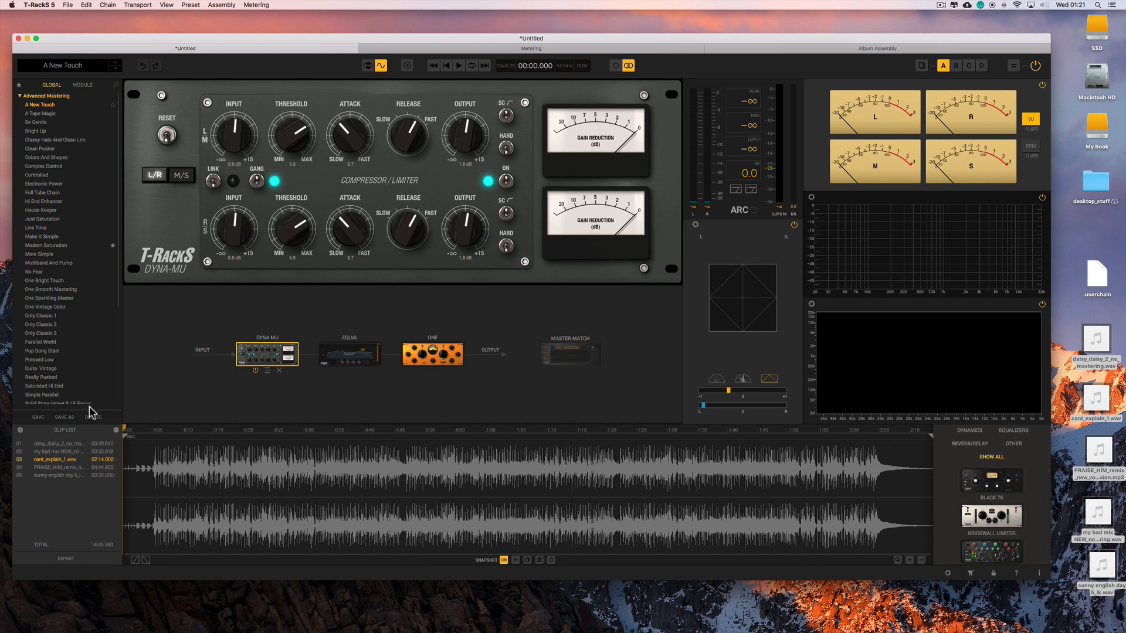
click(74, 420)
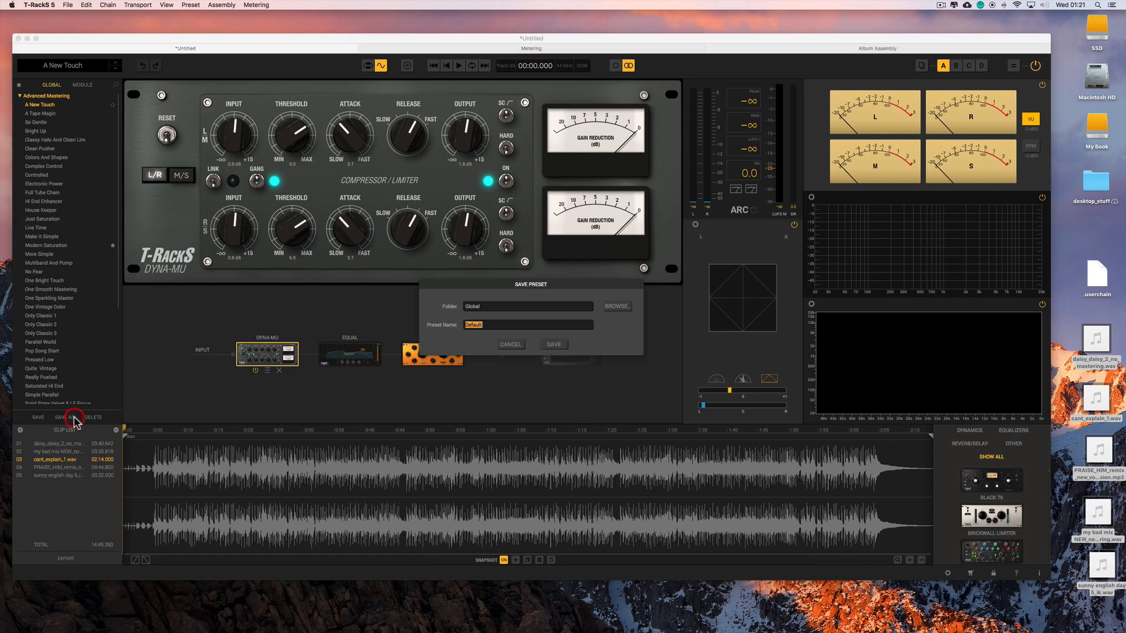
click(484, 326)
double_click(476, 326)
click(552, 344)
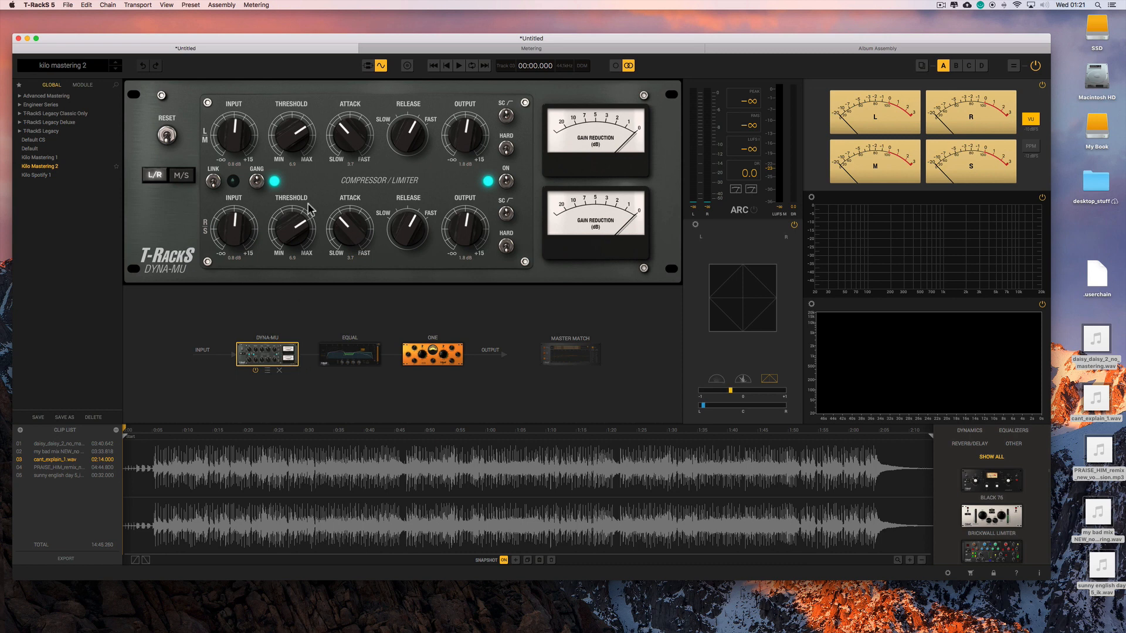
Nudge the Dyna-Mu threshold, show its module presets, and open and cancel saving a new preset in the Dyna Mu folder.
drag(288, 143, 297, 134)
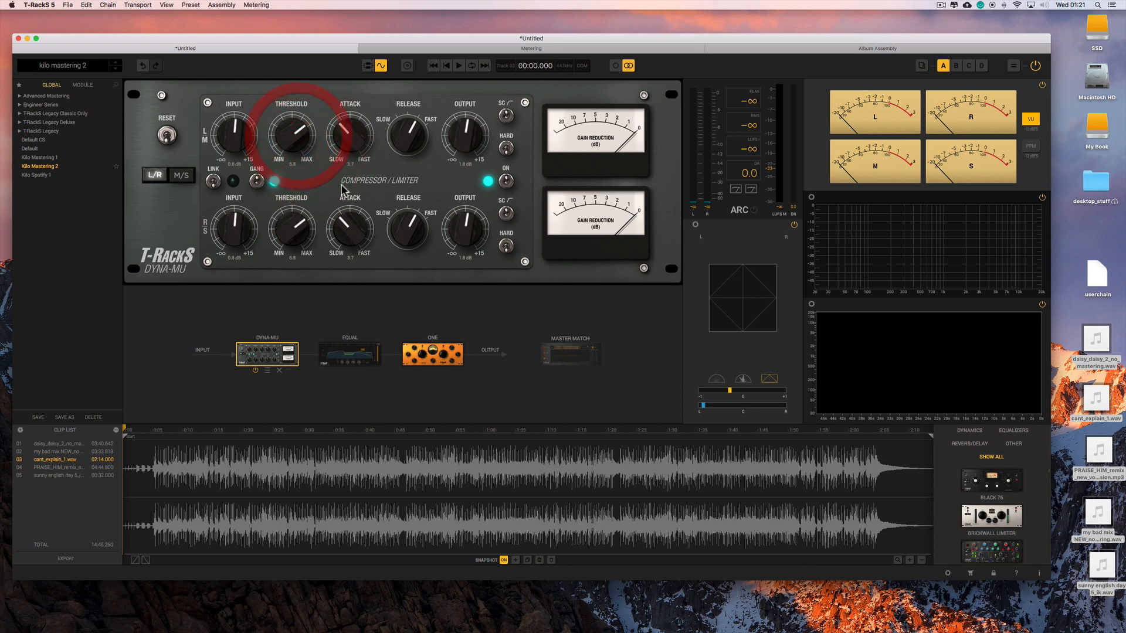
click(267, 372)
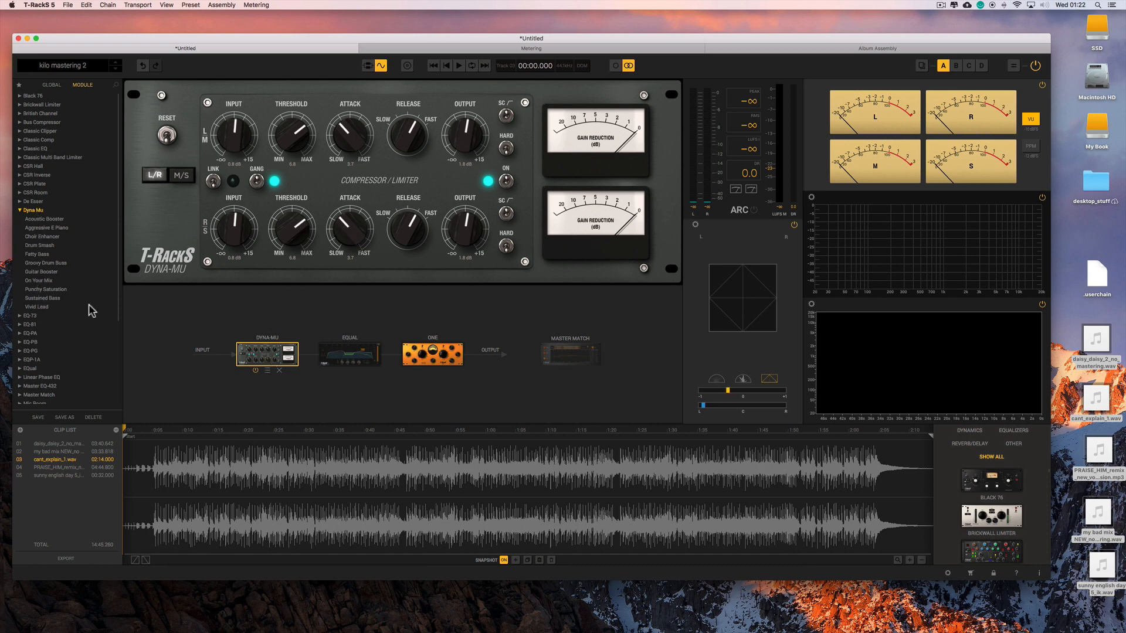
click(67, 417)
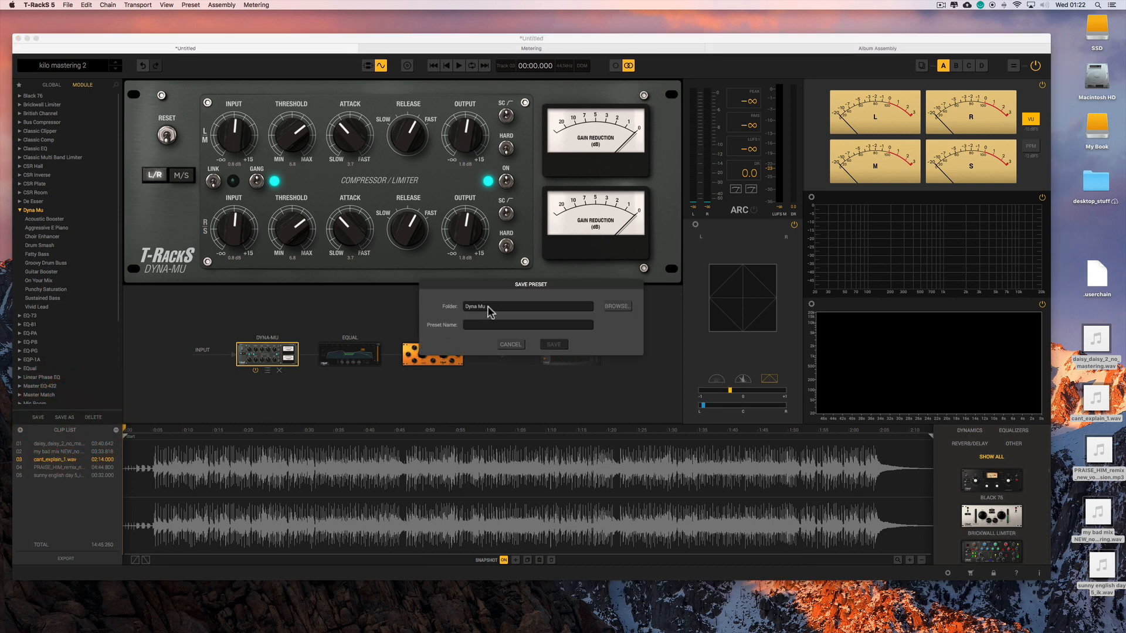
click(470, 325)
click(510, 344)
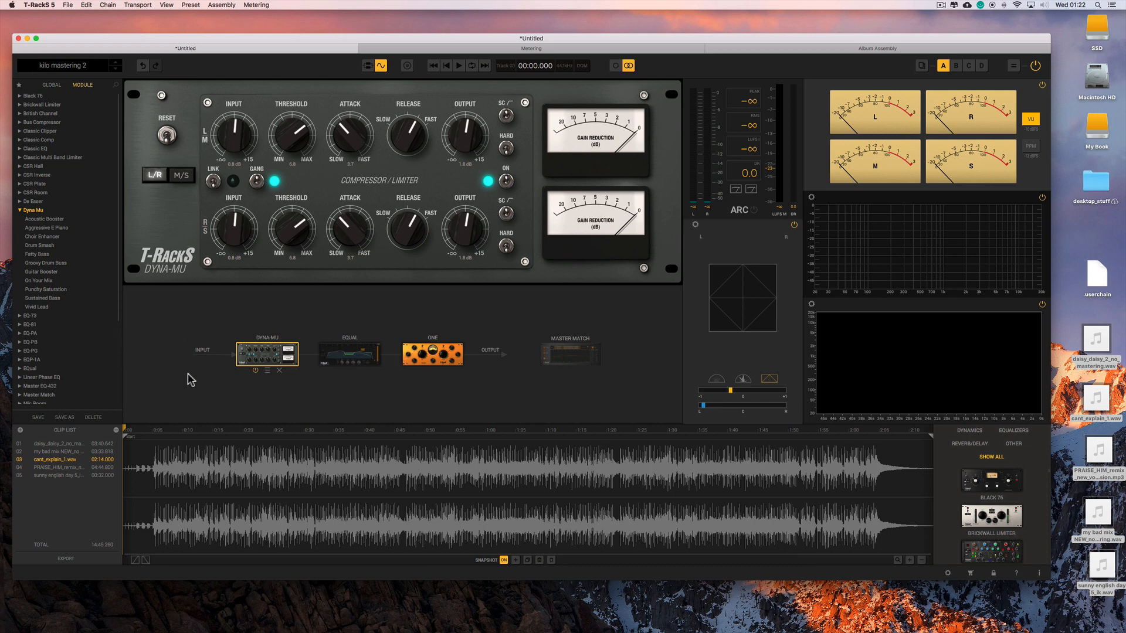
Return to the global presets, load the Default preset and remove the One module to empty the chain.
click(52, 85)
click(20, 97)
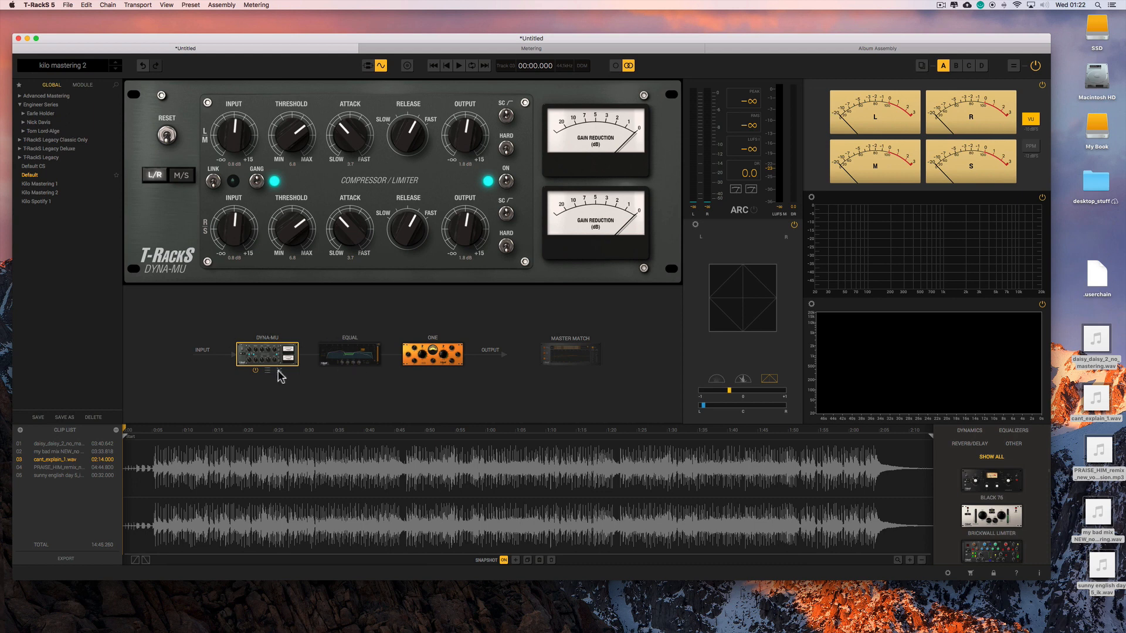
click(30, 176)
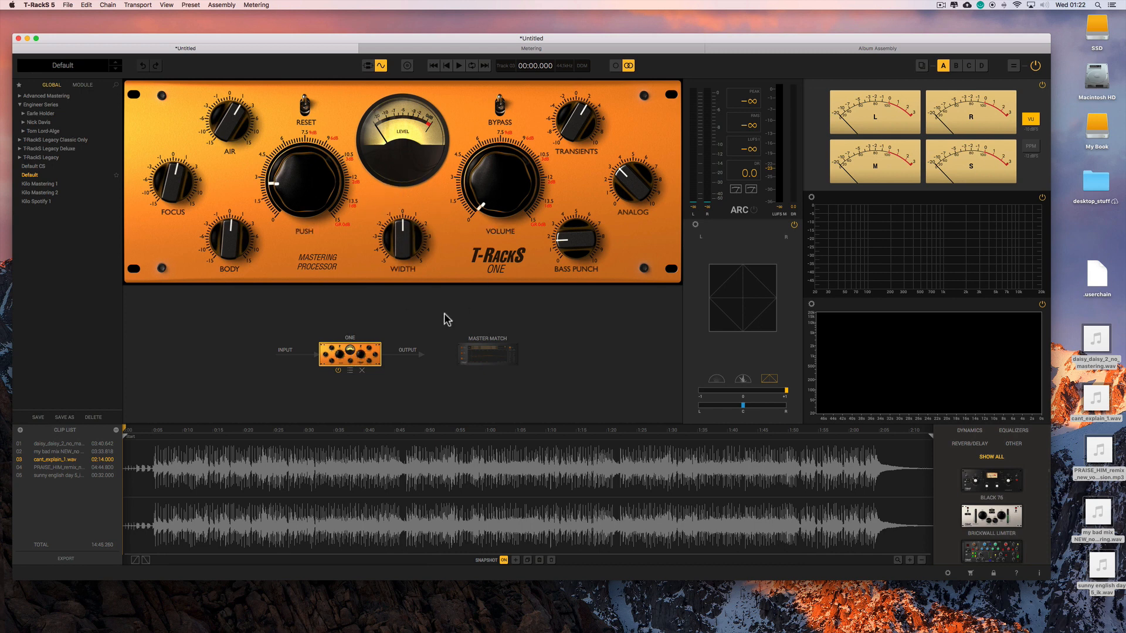
click(361, 370)
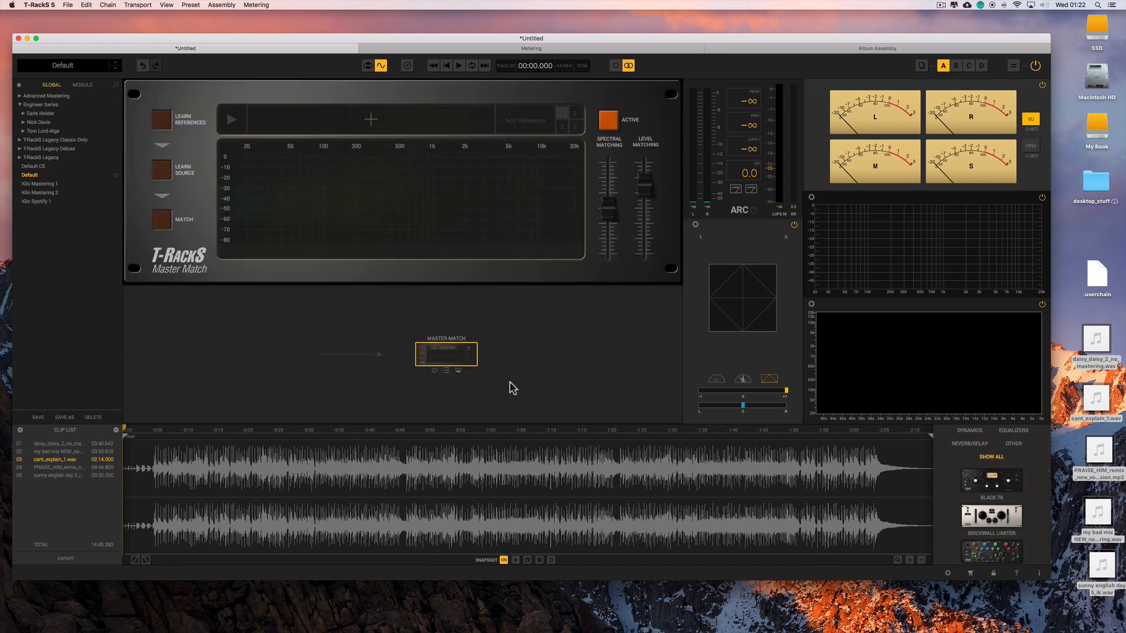
Filter the module library to dynamics processors and add Dyna-Mu to the empty chain.
click(977, 435)
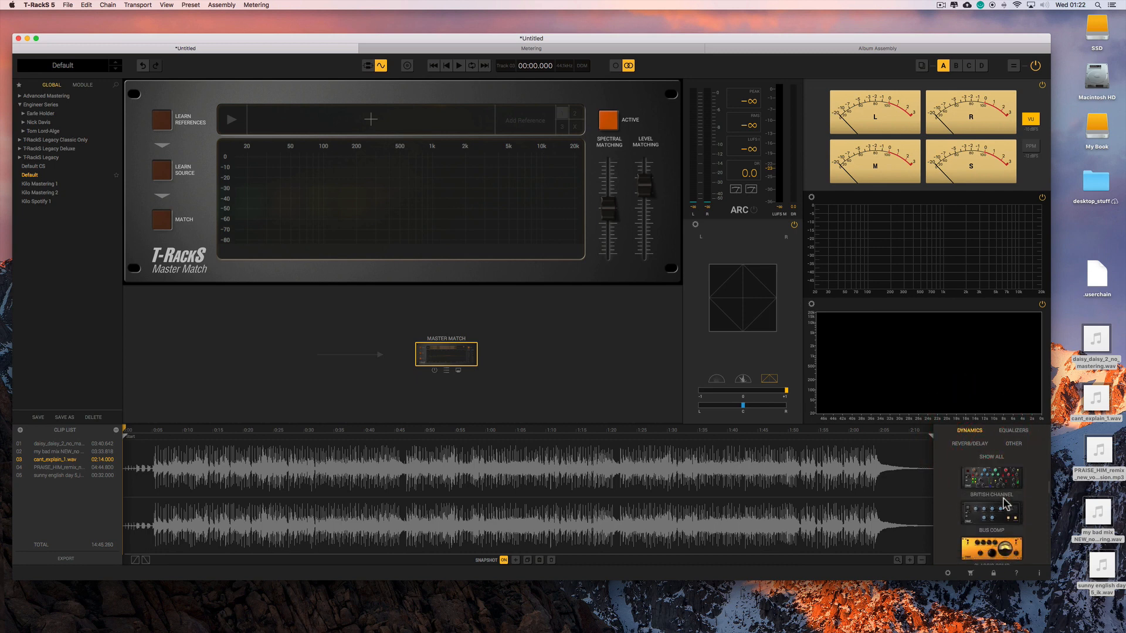
scroll(1005, 503, down, 5)
drag(997, 511, 350, 354)
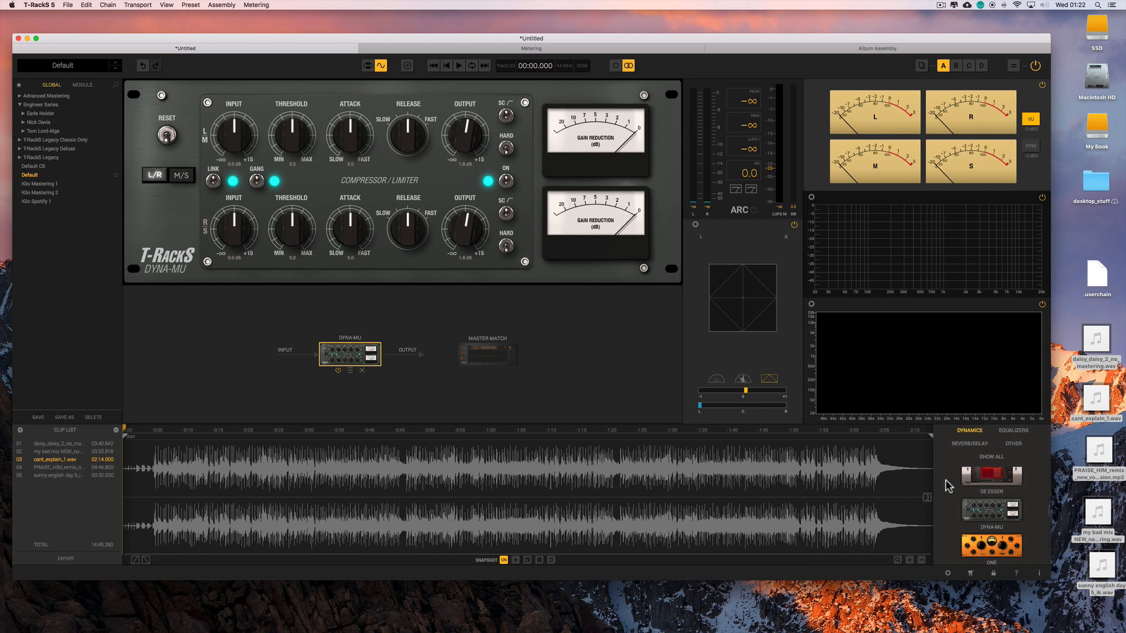
Filter the module library to equalizers, add Master EQ 432 after Dyna-Mu, and select Dyna-Mu in the chain.
click(1013, 431)
scroll(1013, 501, down, 3)
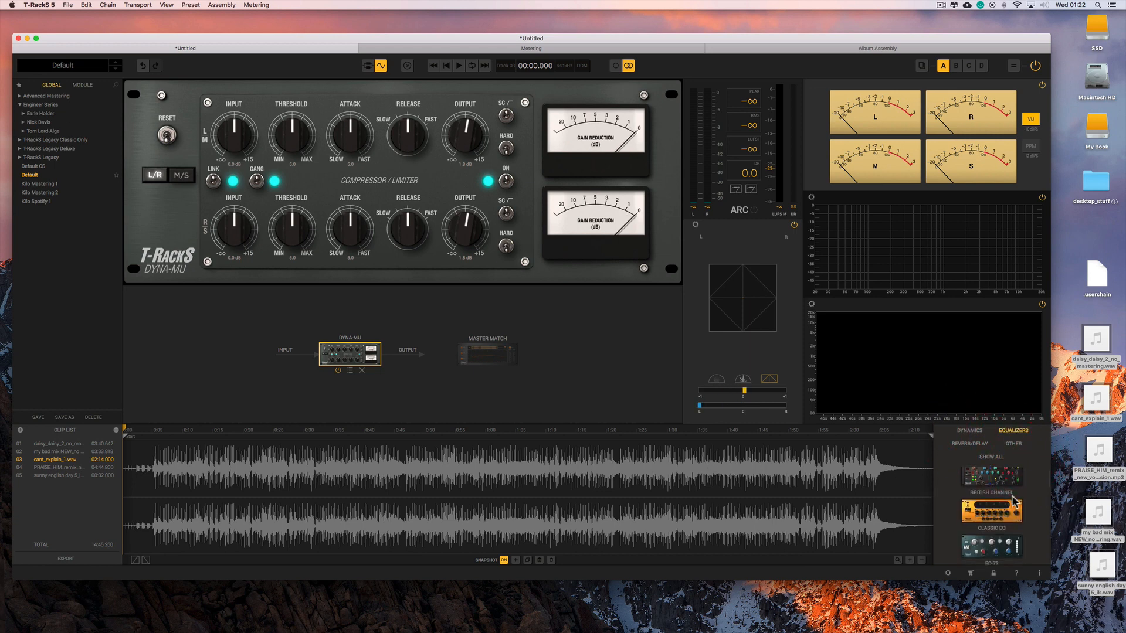
scroll(1014, 501, down, 1)
drag(991, 491, 414, 370)
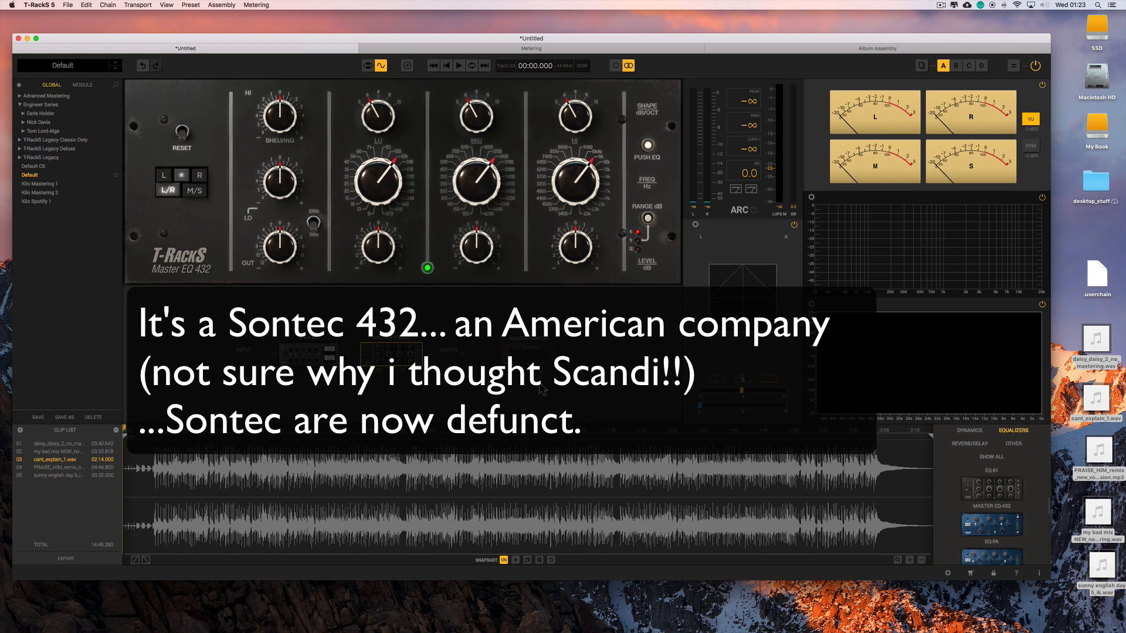
click(310, 355)
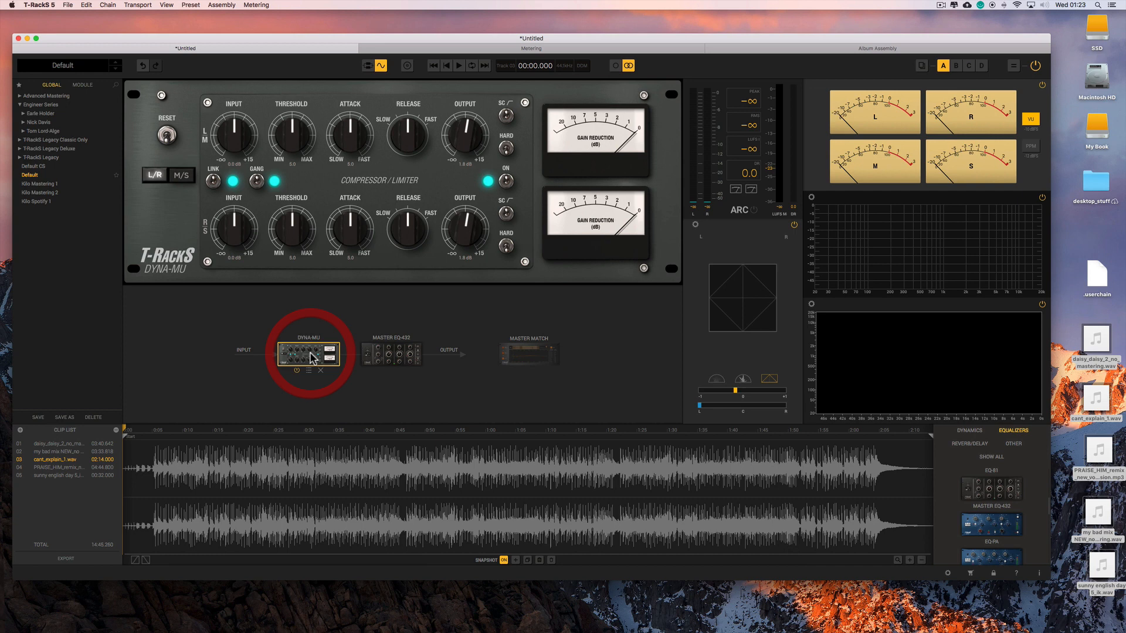
Filter the module library to dynamics processors and add VC-670 and Stealth Limiter to the chain after Master EQ 432.
click(409, 358)
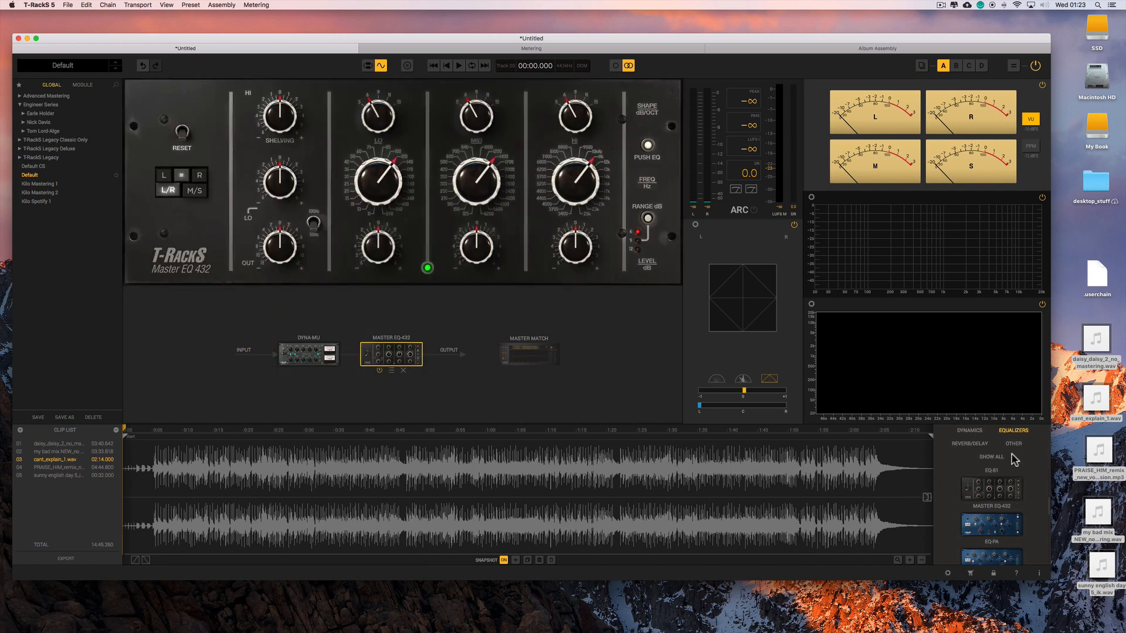
click(978, 431)
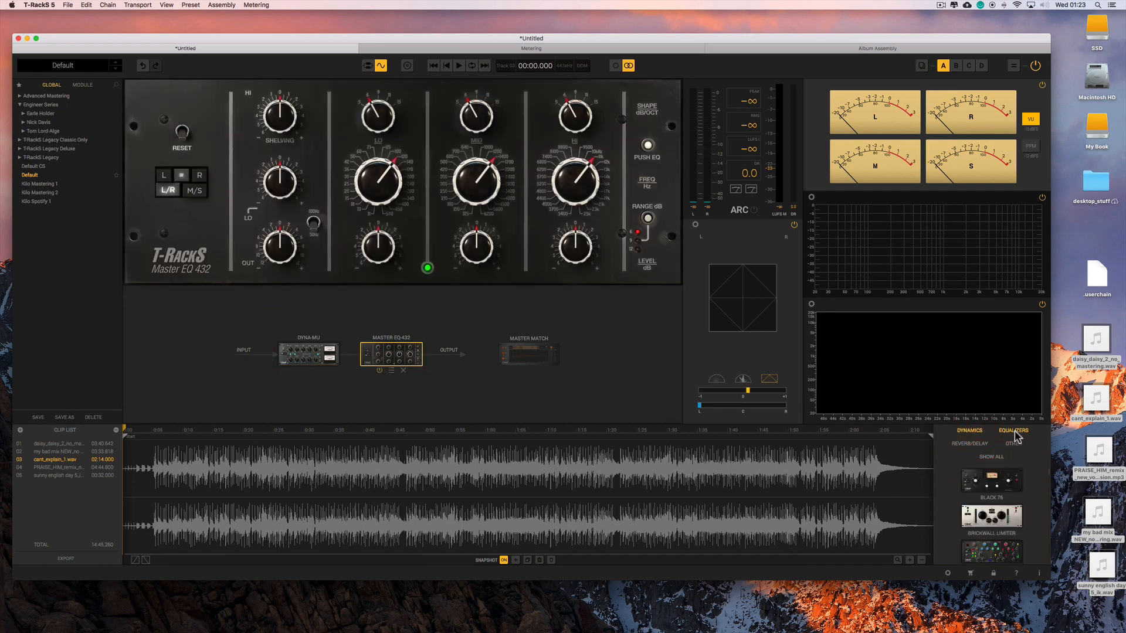
scroll(1008, 490, down, 3)
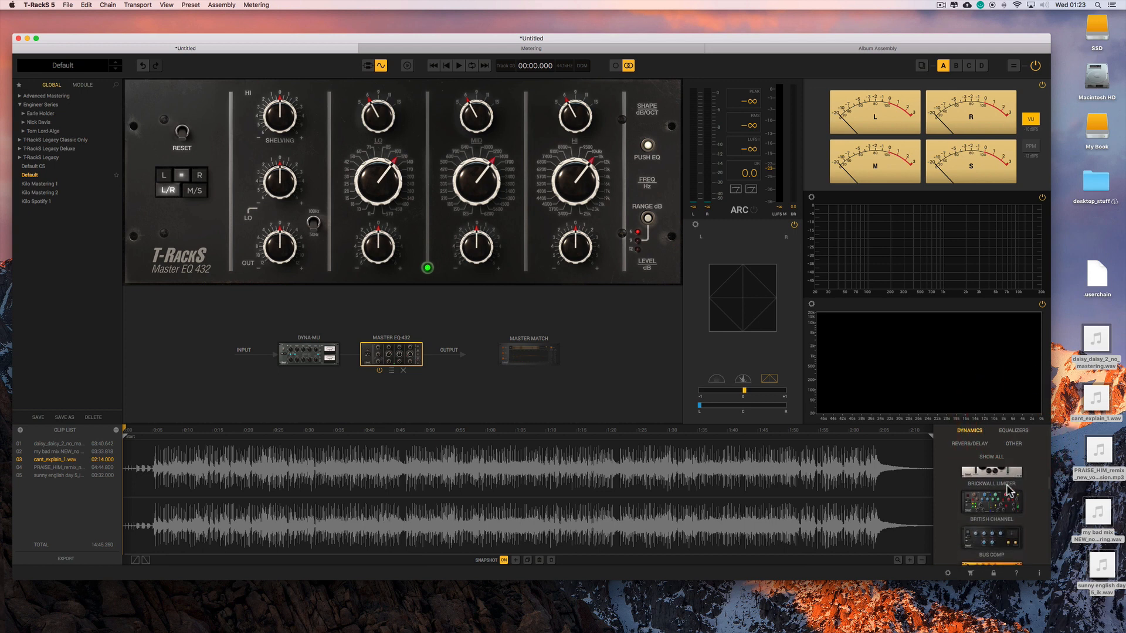
scroll(1008, 489, down, 4)
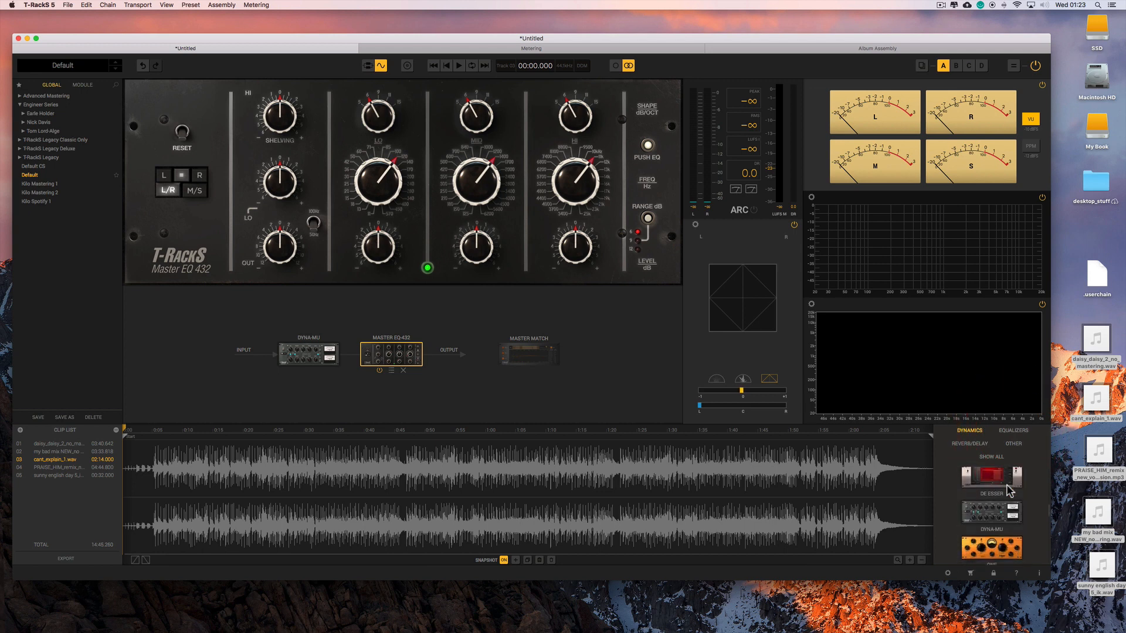
scroll(1009, 489, down, 5)
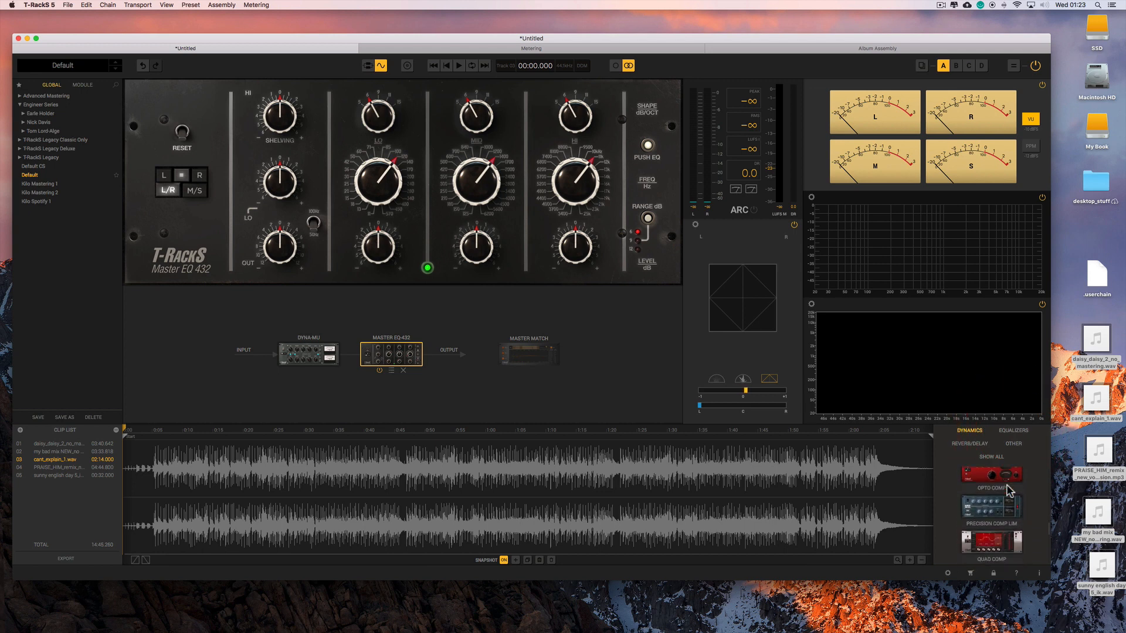
scroll(1009, 490, down, 2)
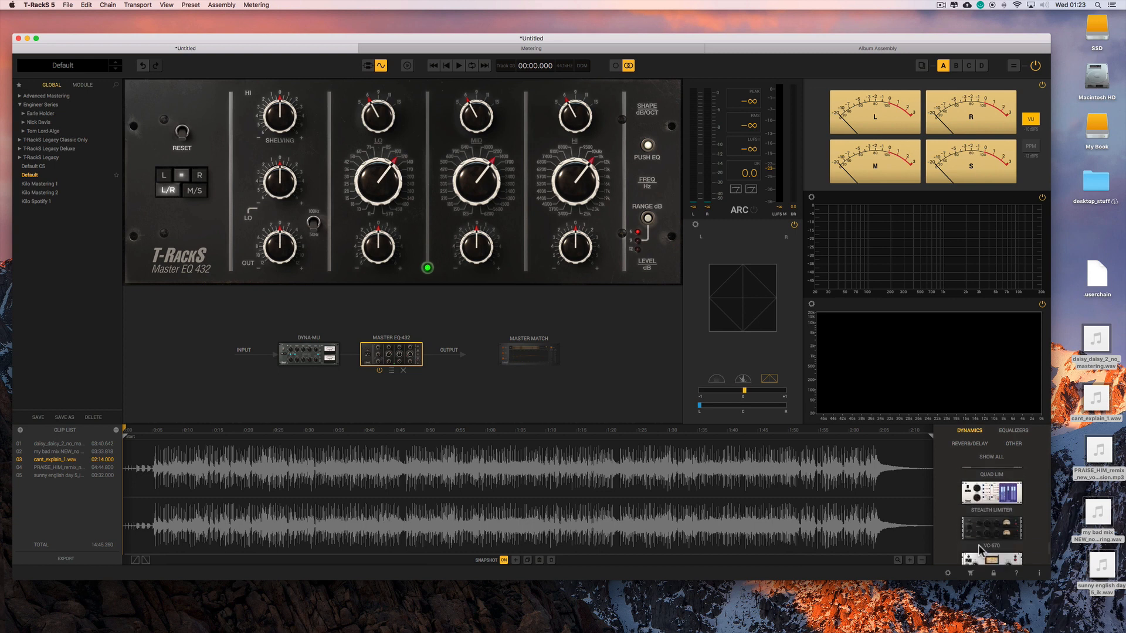
drag(980, 554, 420, 364)
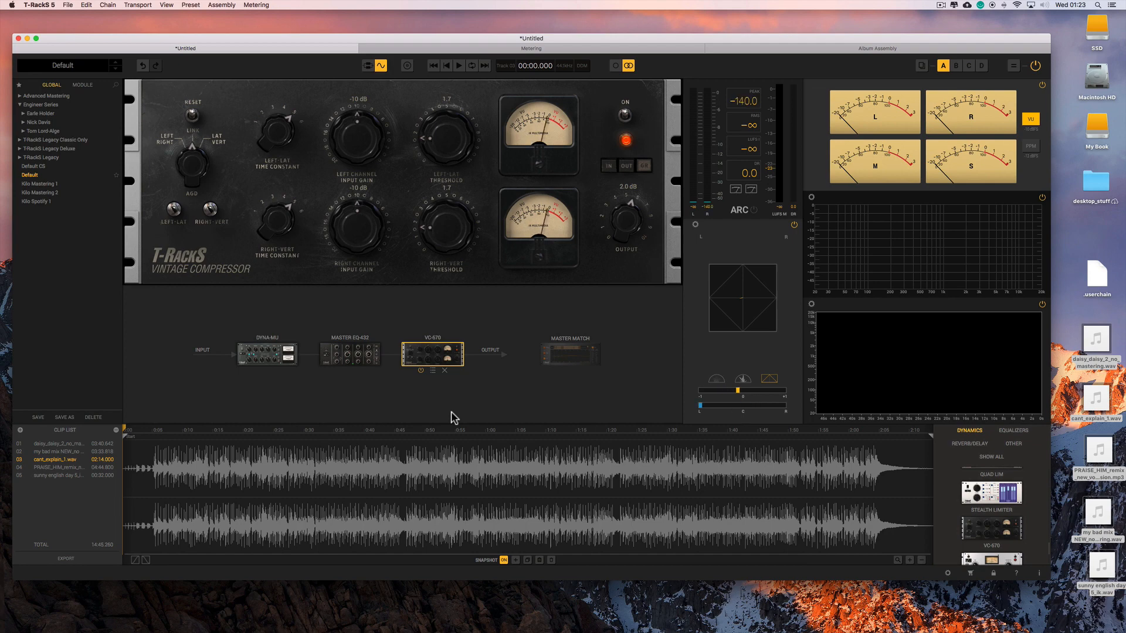
drag(1003, 529, 449, 363)
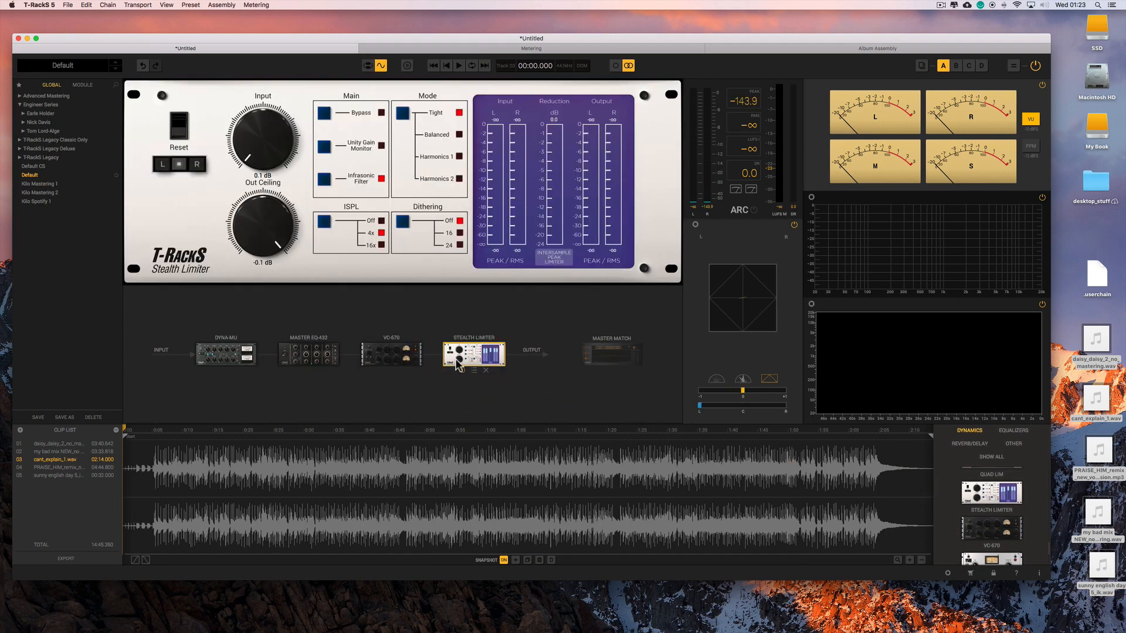
Add Precision Comp Lim to the chain in parallel with Master EQ 432, and remove it again.
scroll(1004, 498, up, 2)
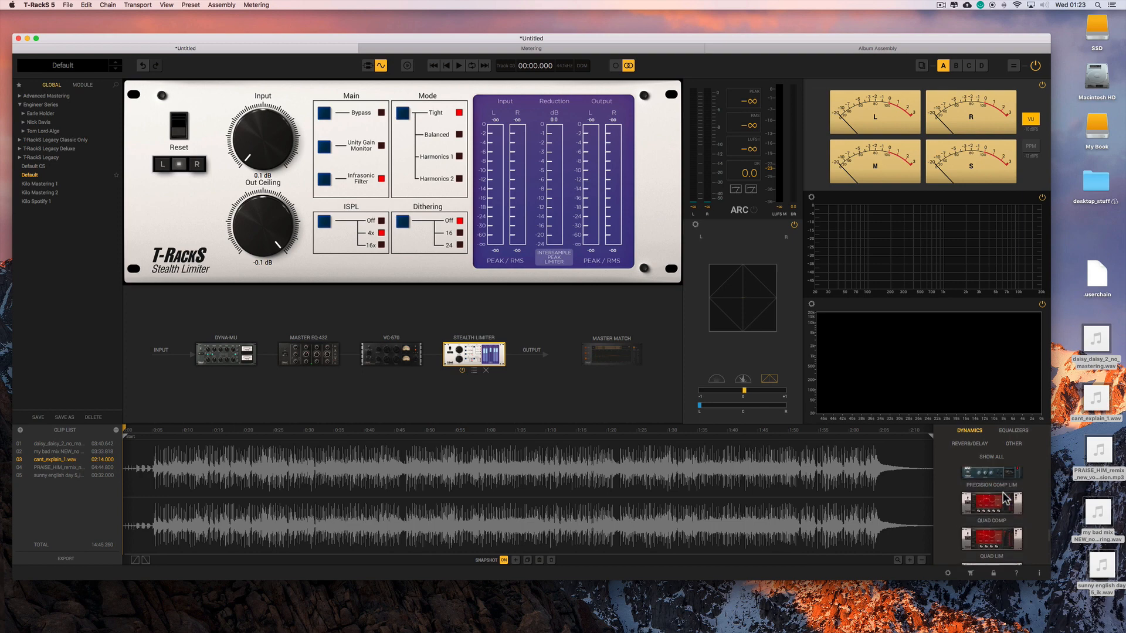
scroll(1004, 498, up, 2)
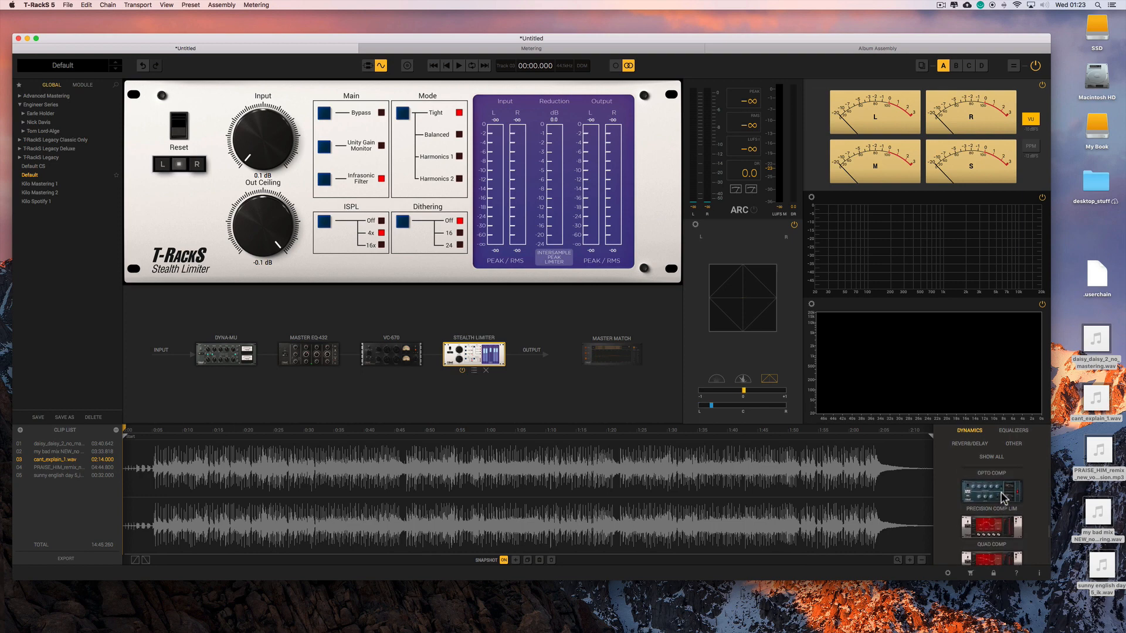
drag(1004, 499, 329, 397)
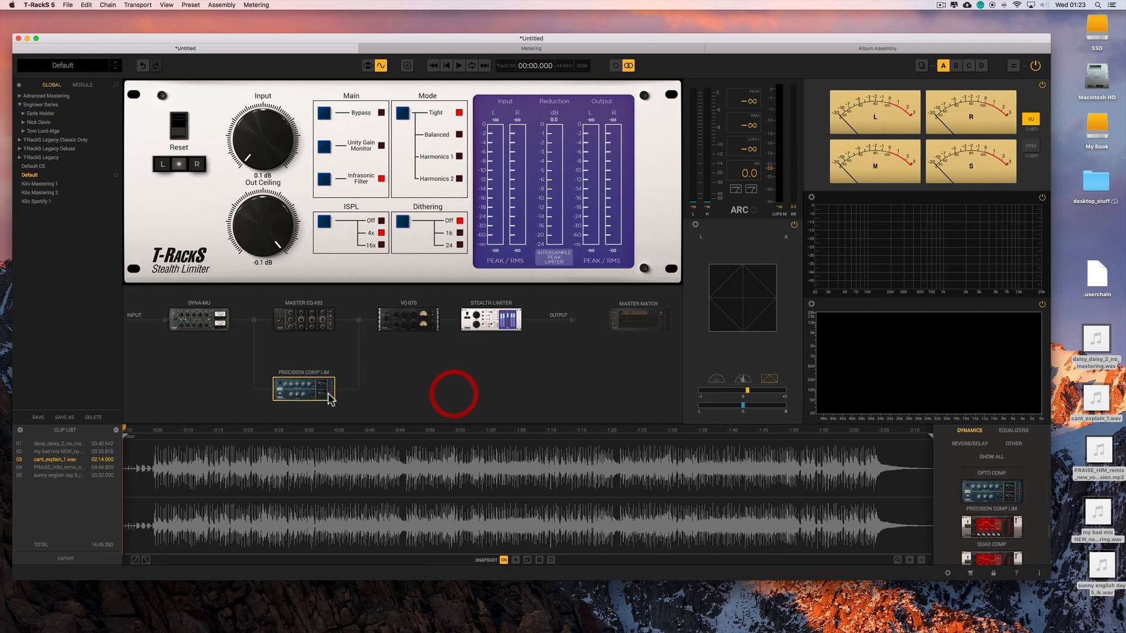
click(314, 406)
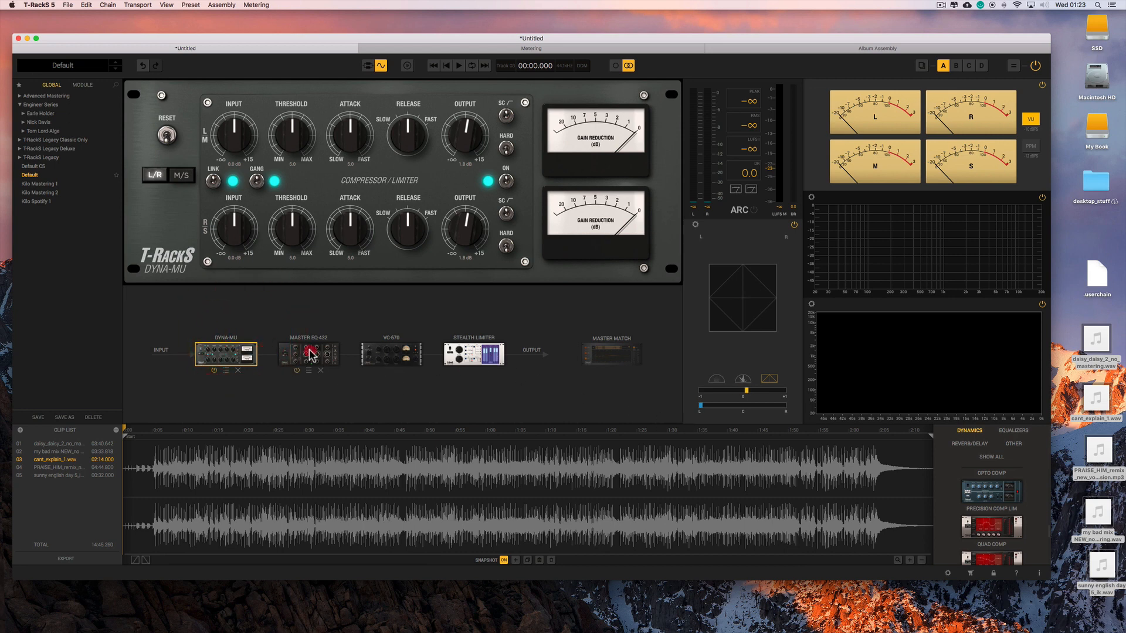
View the Master EQ 432 and VC-670 modules in the chain, and open and cancel saving the chain as a new global preset.
click(308, 354)
click(381, 359)
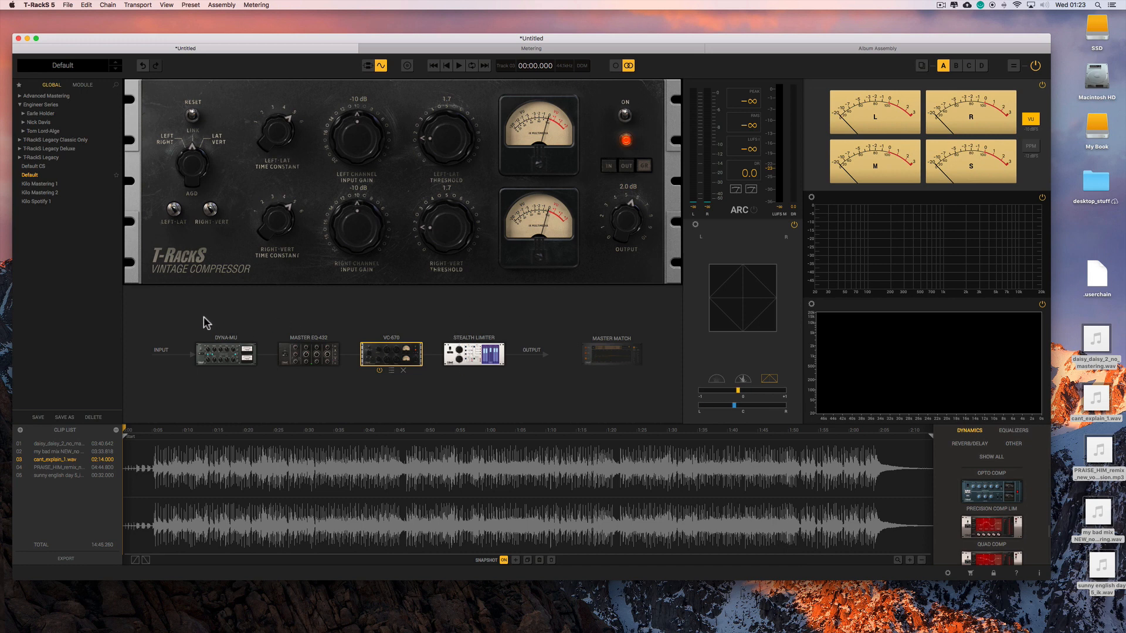
click(265, 322)
click(65, 417)
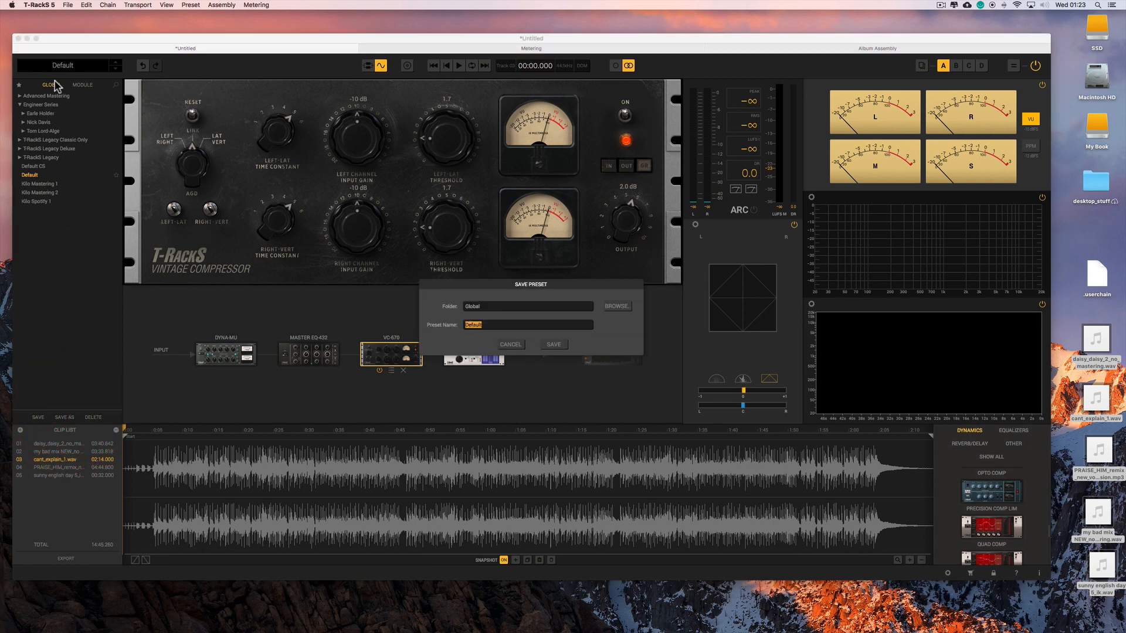
click(520, 346)
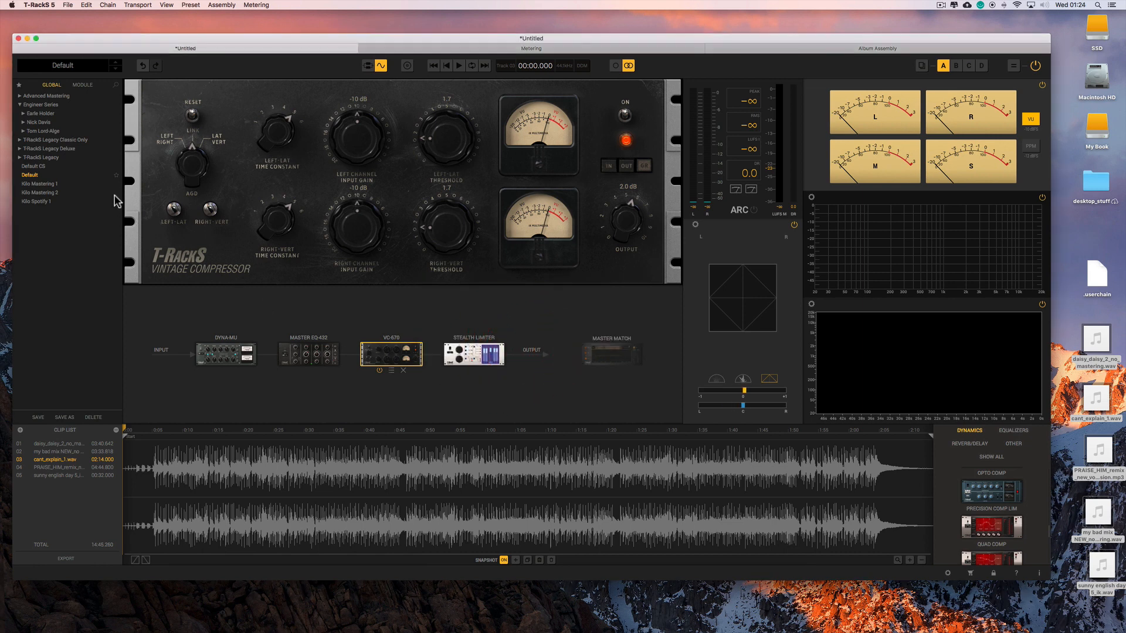
Load the A New Touch global preset from the Advanced Mastering folder and collapse the folder.
click(29, 96)
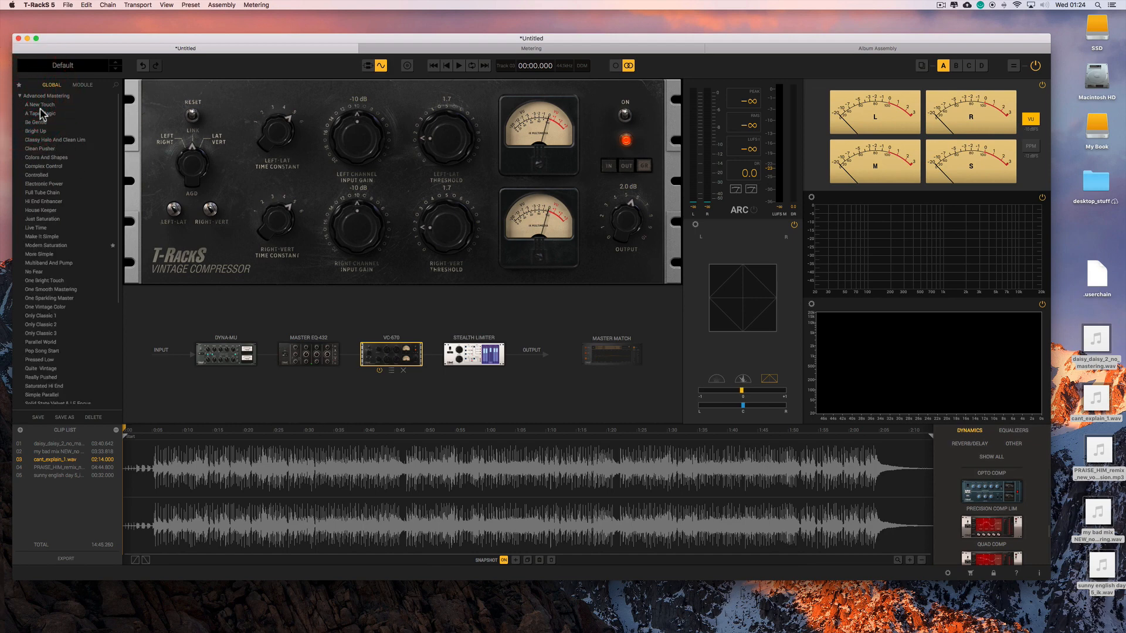
click(39, 106)
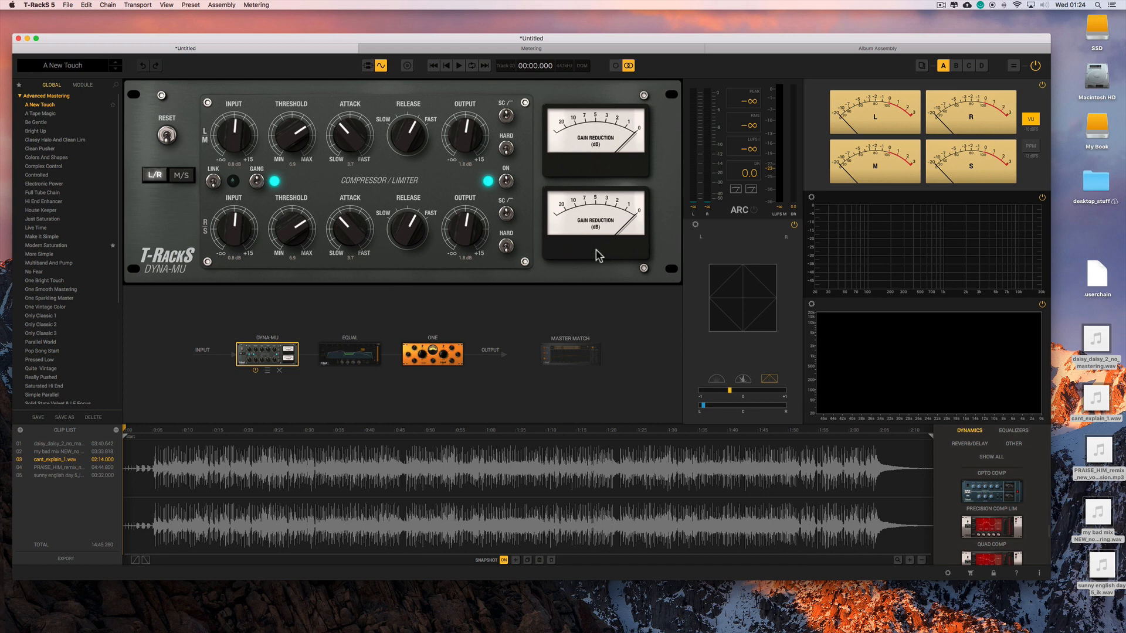
click(21, 96)
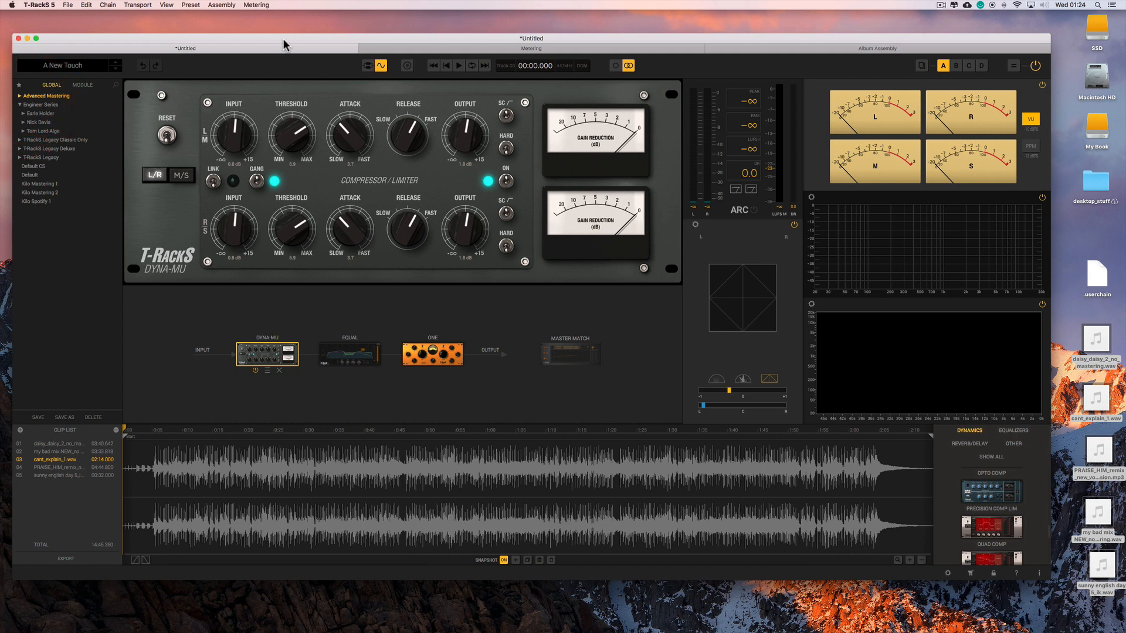
Show the album assembly and examine the order of the five clips and the transitions between them on the timeline.
click(796, 49)
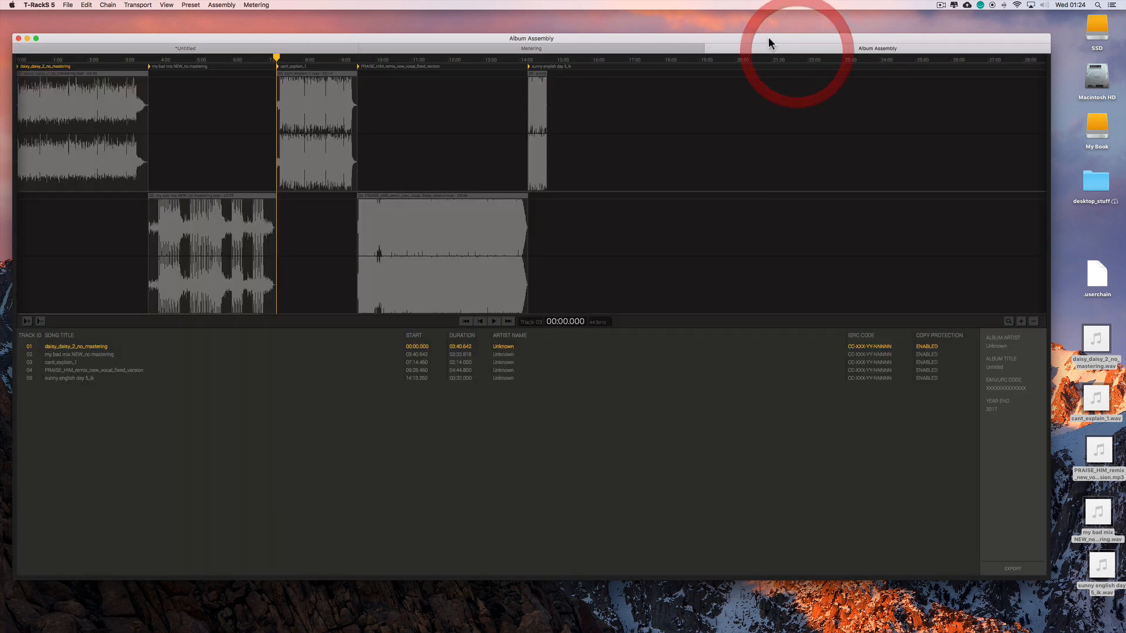
drag(768, 37, 767, 30)
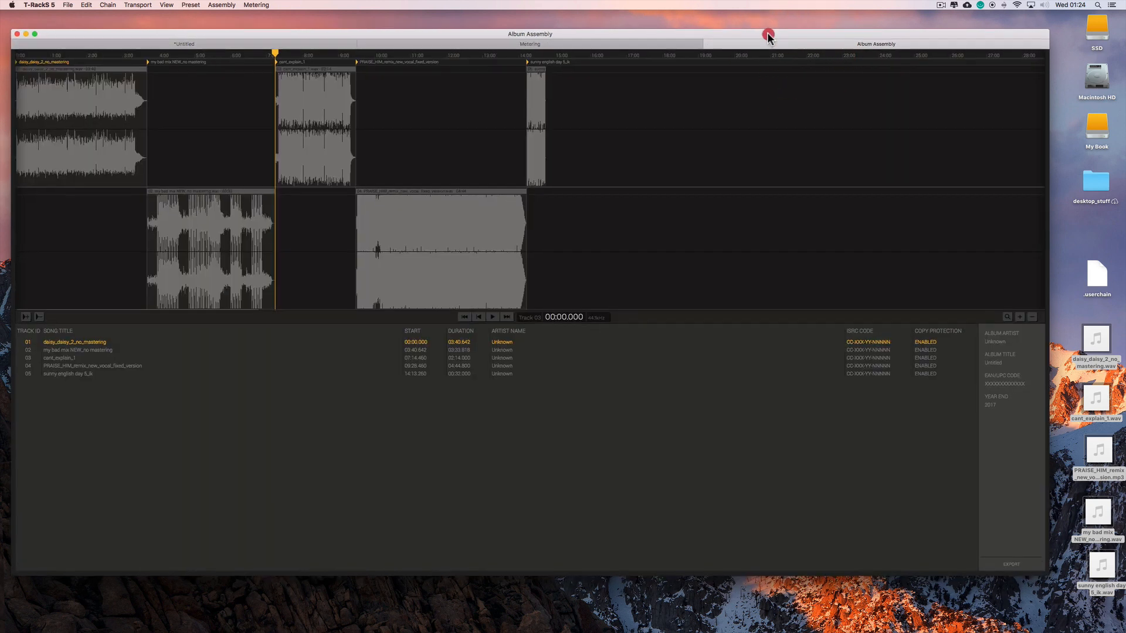
click(1019, 315)
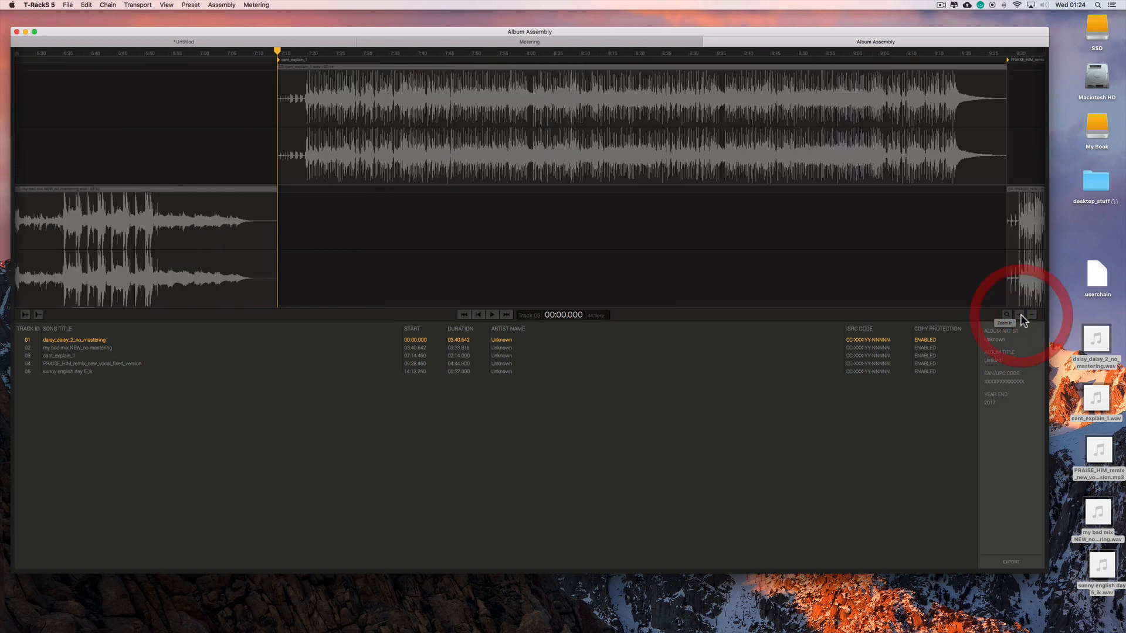
scroll(287, 287, left, 3)
scroll(303, 282, left, 1)
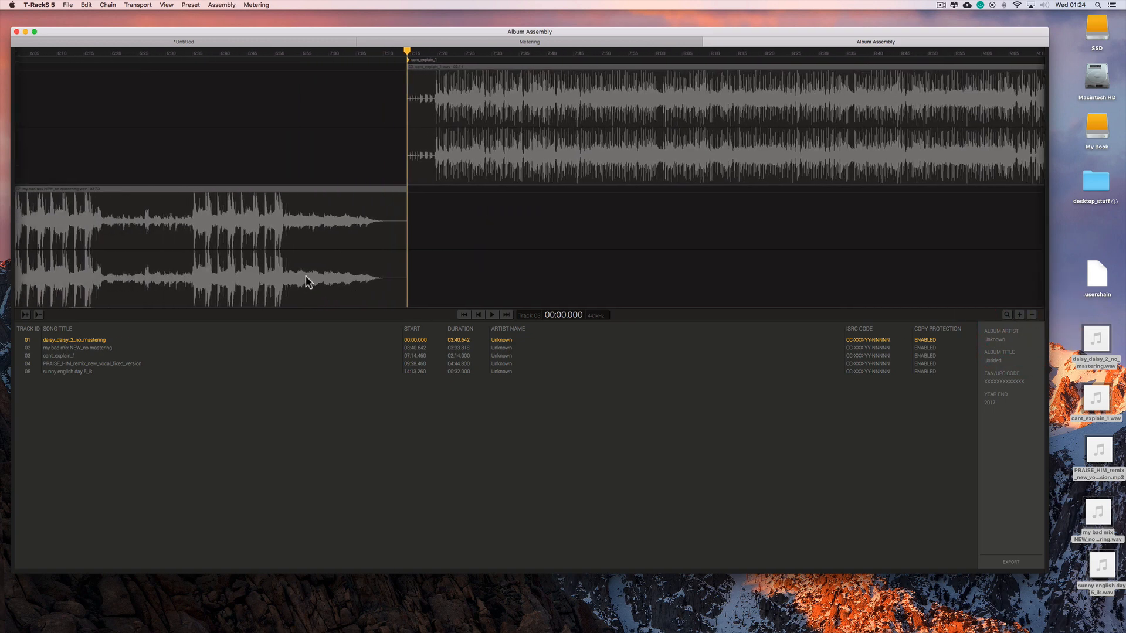
scroll(311, 264, up, 3)
scroll(310, 264, down, 5)
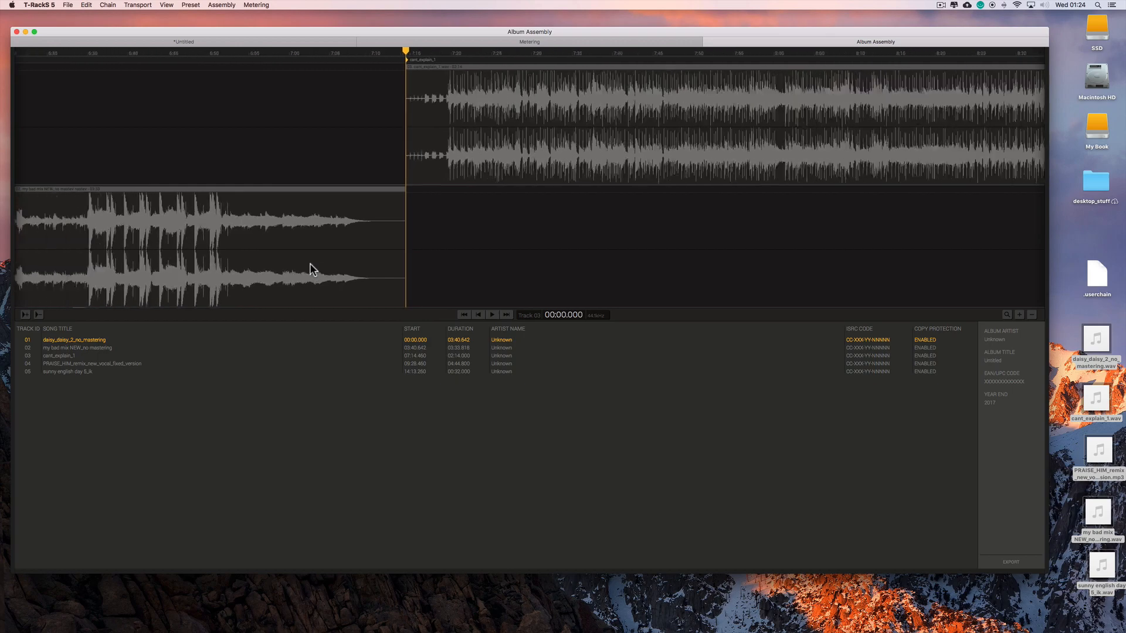
scroll(310, 263, up, 1)
scroll(310, 264, down, 3)
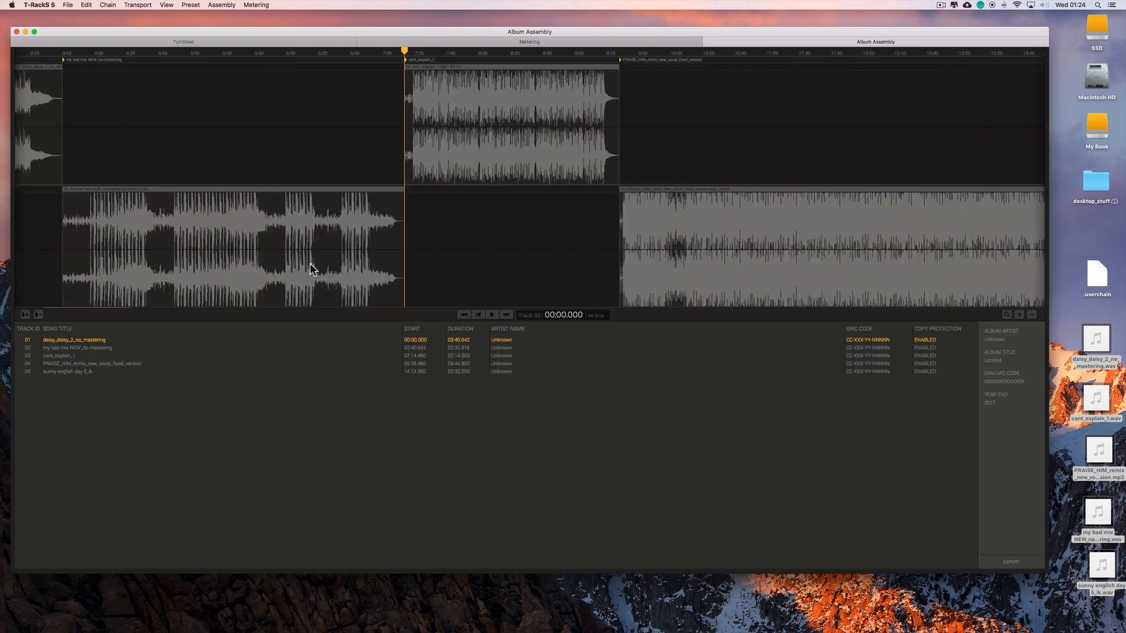
scroll(310, 264, up, 3)
scroll(310, 264, down, 5)
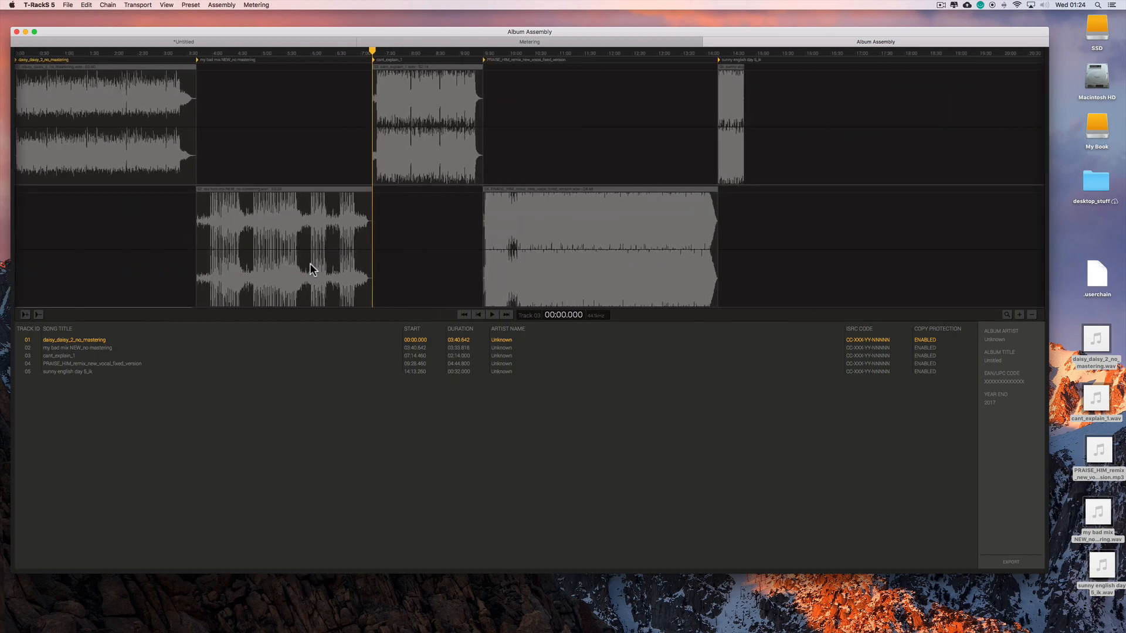
scroll(310, 264, down, 1)
scroll(310, 264, up, 1)
scroll(310, 264, down, 2)
scroll(310, 264, up, 3)
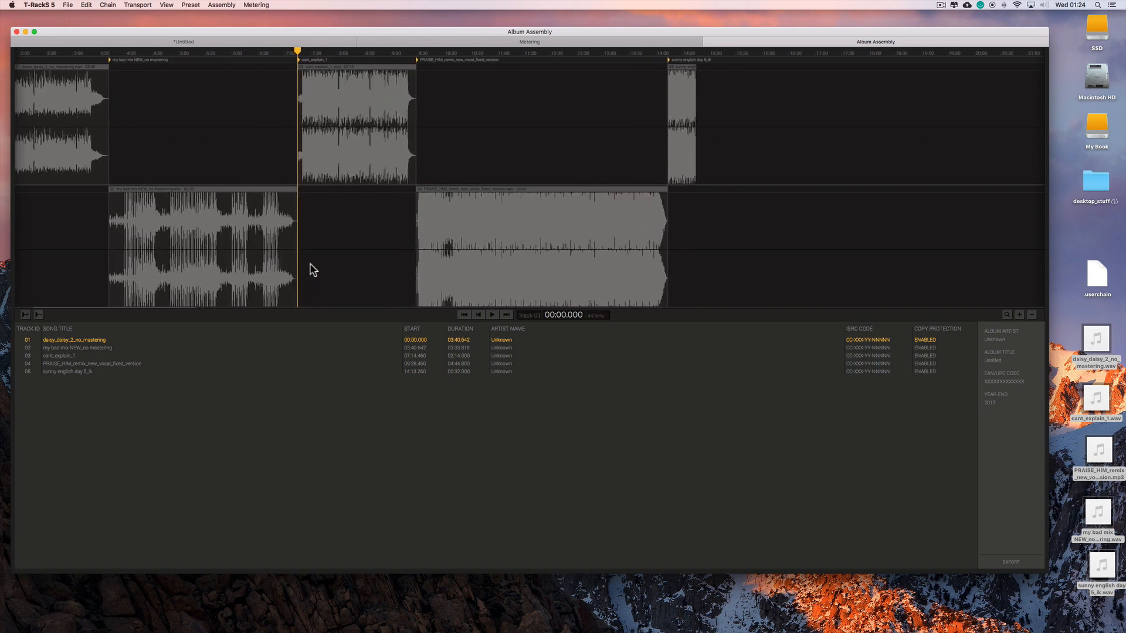
scroll(311, 270, up, 3)
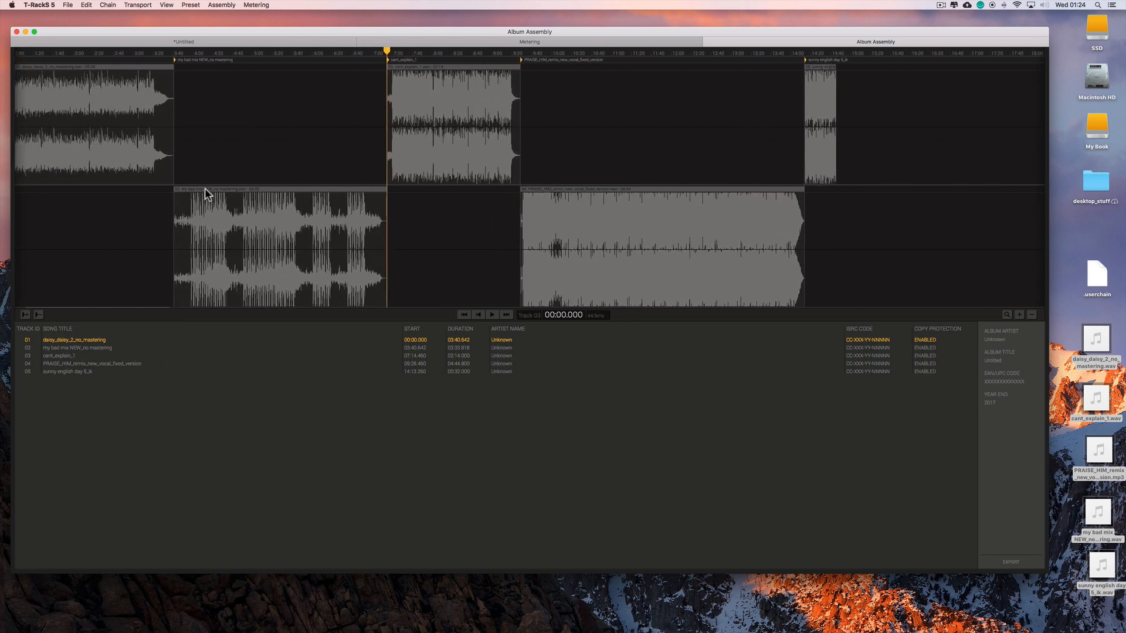
Shift tracks 2 to 5 later on the album timeline to start at about 3:46, 7:24, 9:43 and 14:31, leaving short gaps.
drag(206, 192, 212, 192)
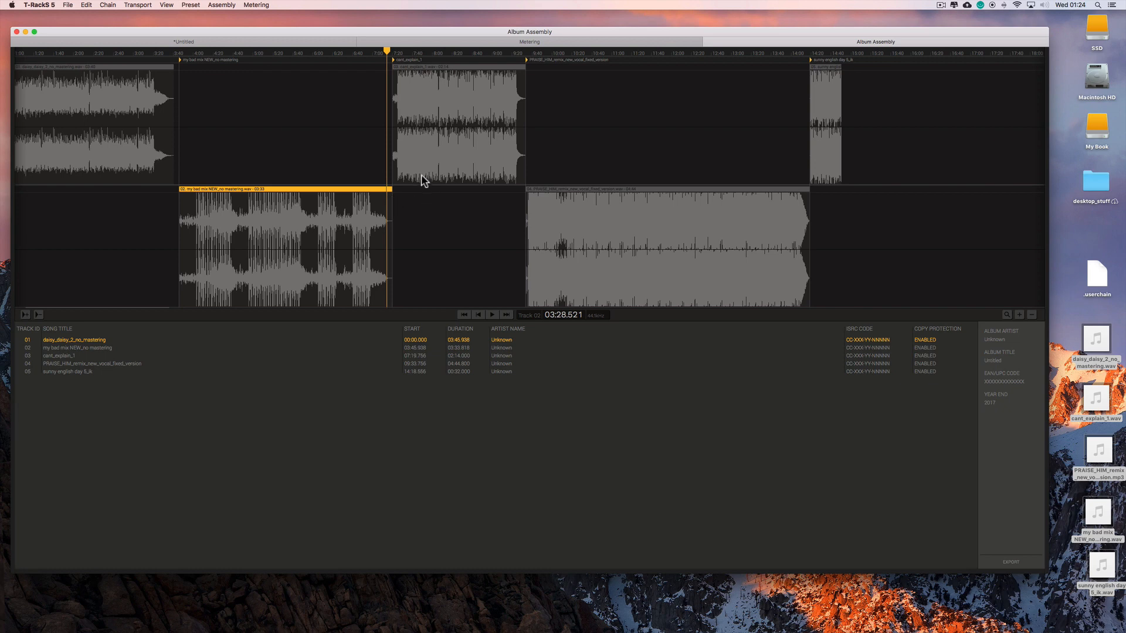
drag(422, 177, 426, 177)
drag(599, 190, 607, 189)
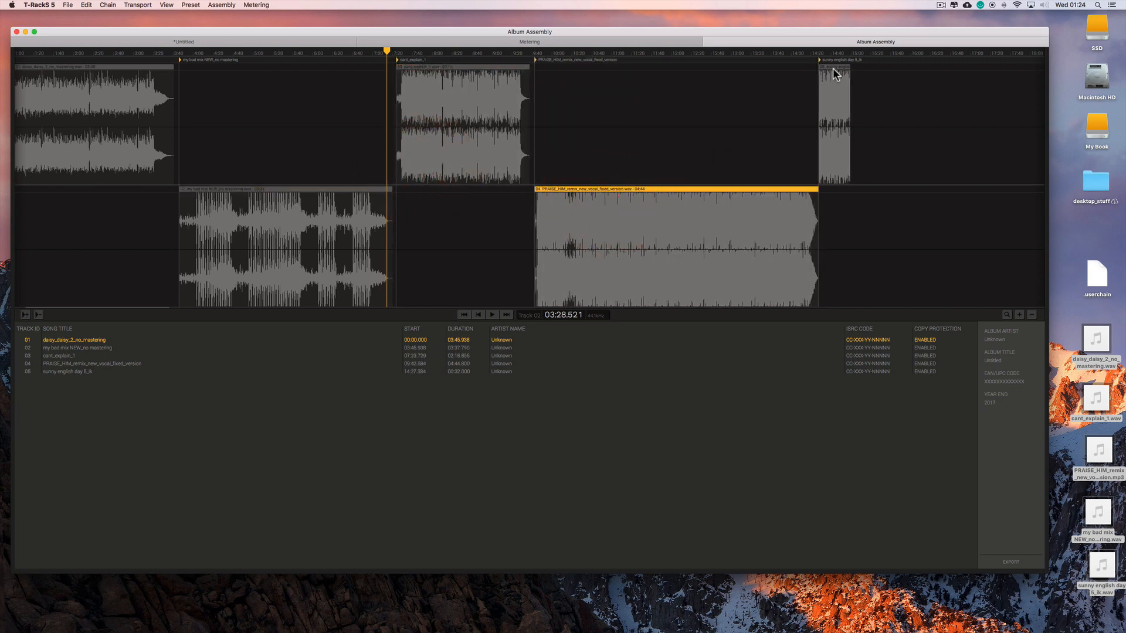
drag(835, 68, 839, 68)
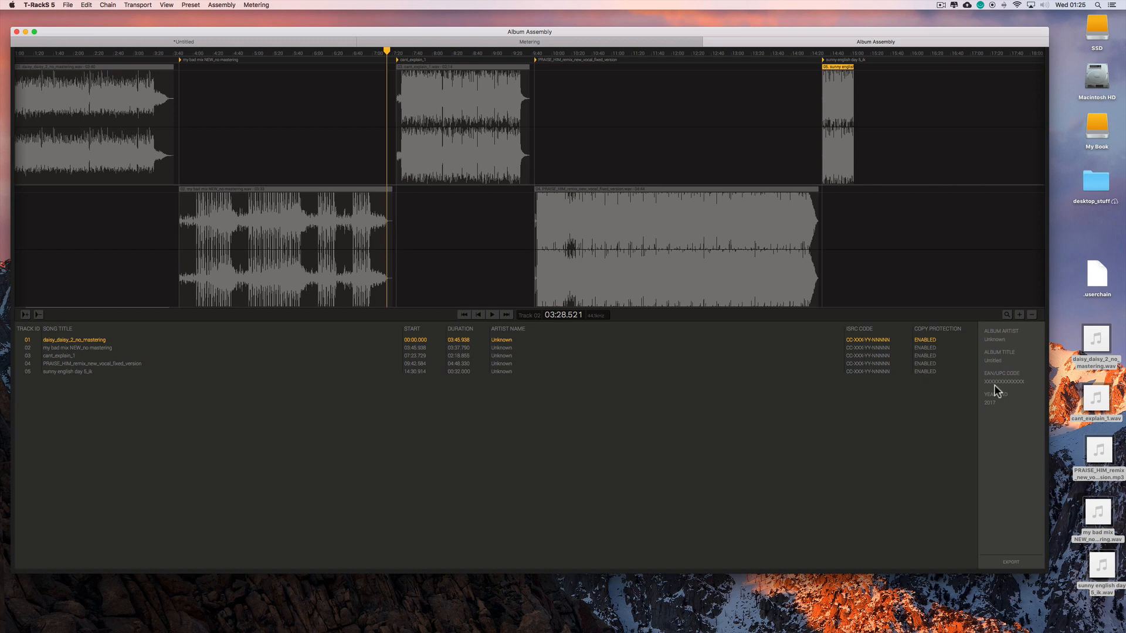
Open the album's audio montage export settings and examine the mode, sample rate and resolution options.
click(1014, 558)
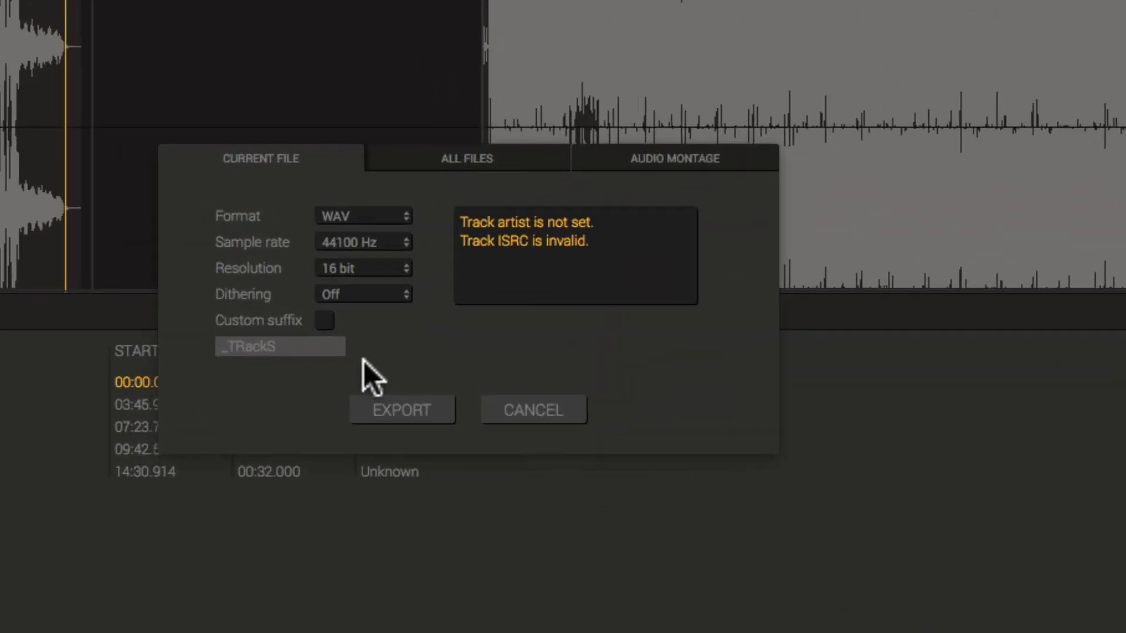
click(662, 157)
click(365, 216)
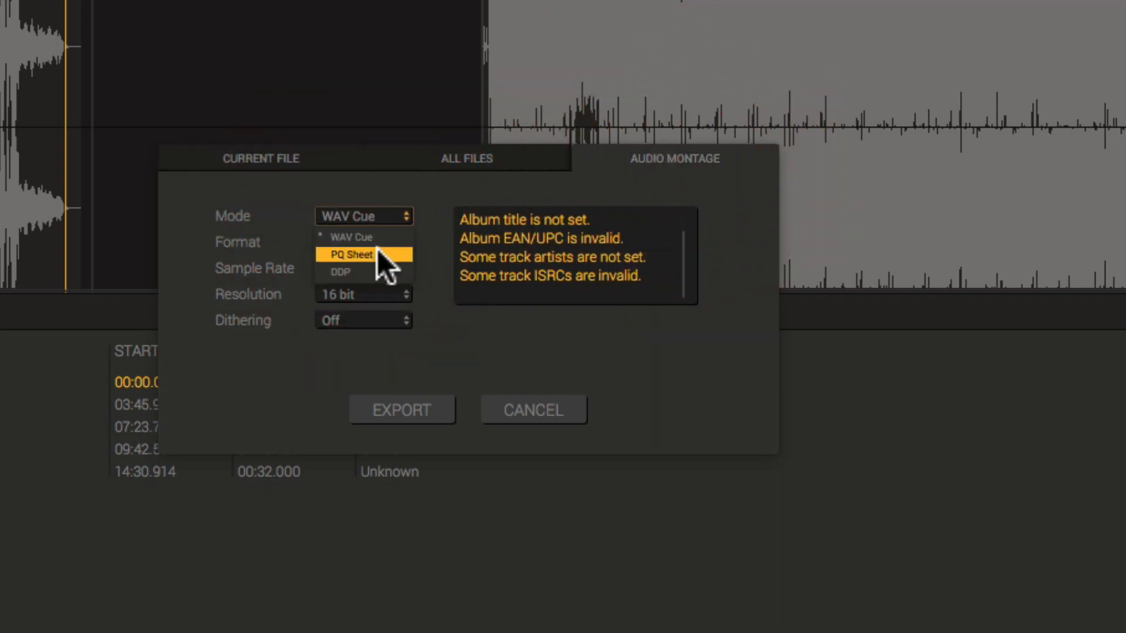
click(449, 250)
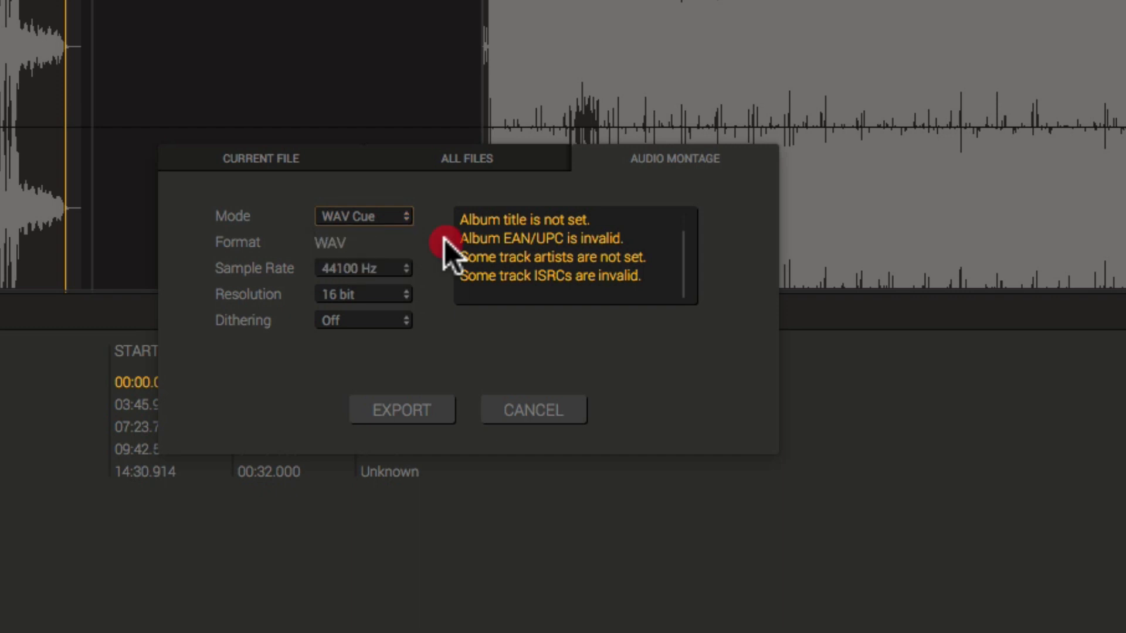
click(365, 270)
click(456, 333)
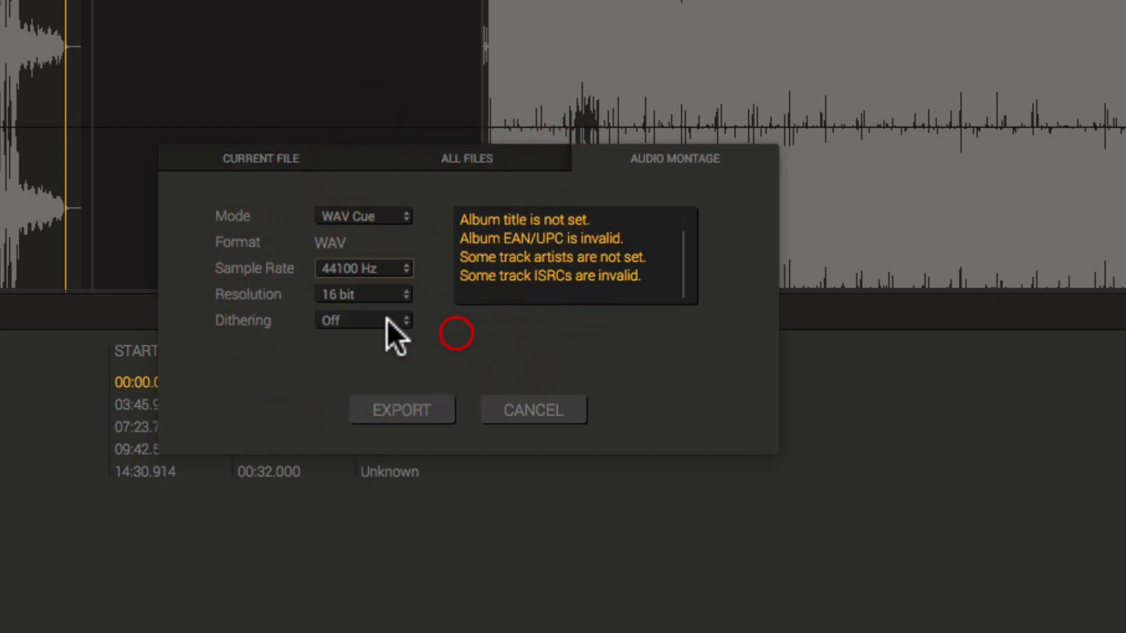
click(368, 296)
click(475, 350)
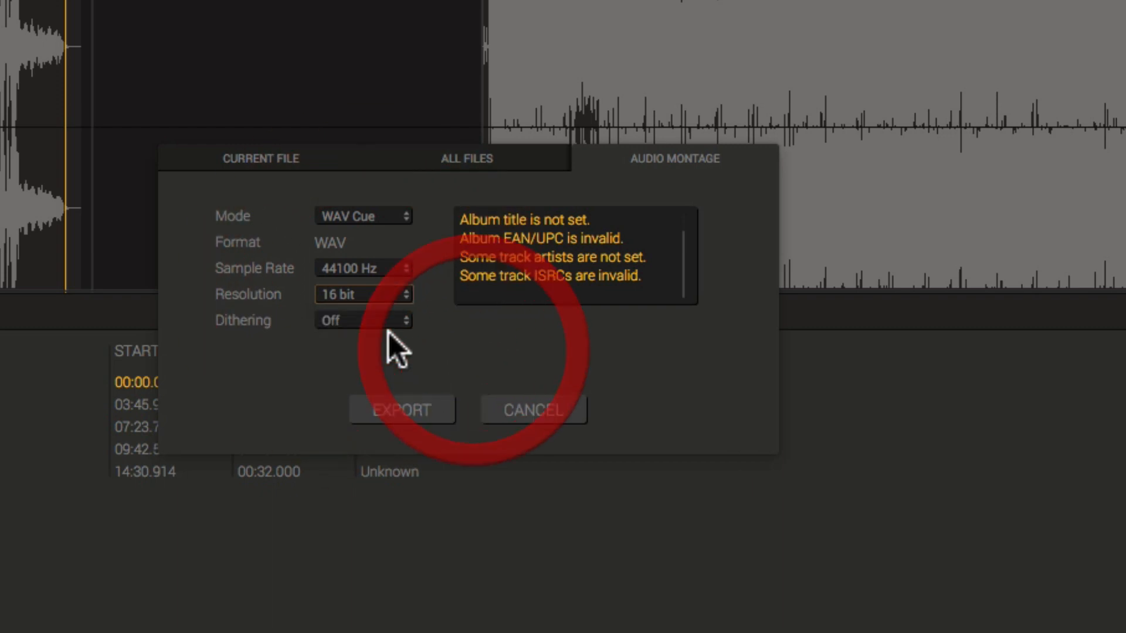
Examine the dithering options of the audio montage export and cancel the export.
click(378, 322)
click(447, 350)
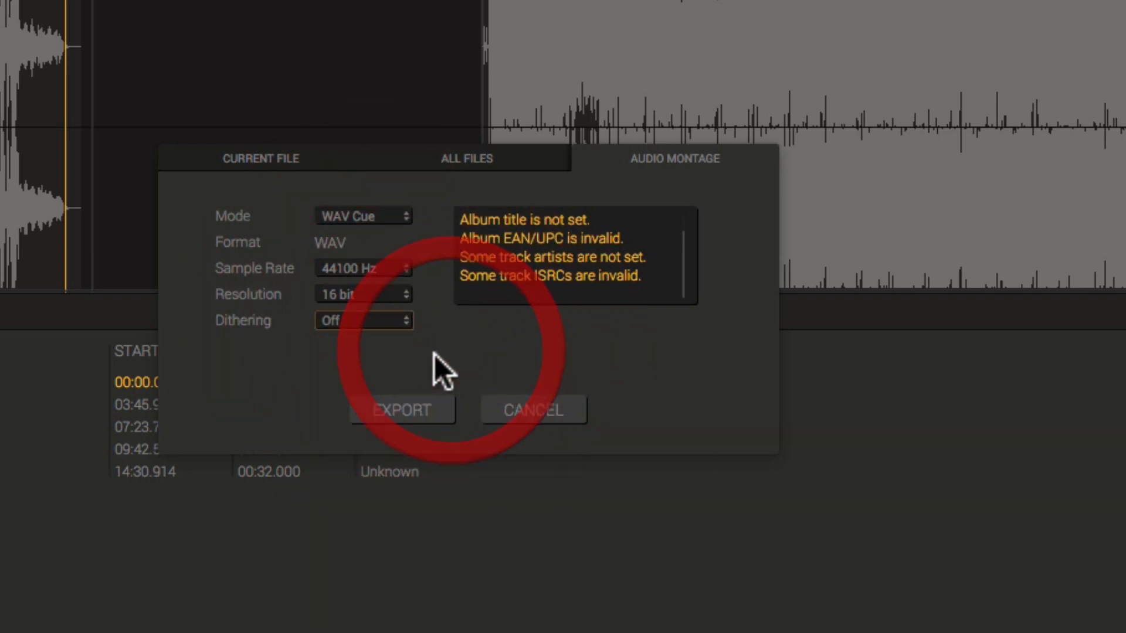
click(523, 403)
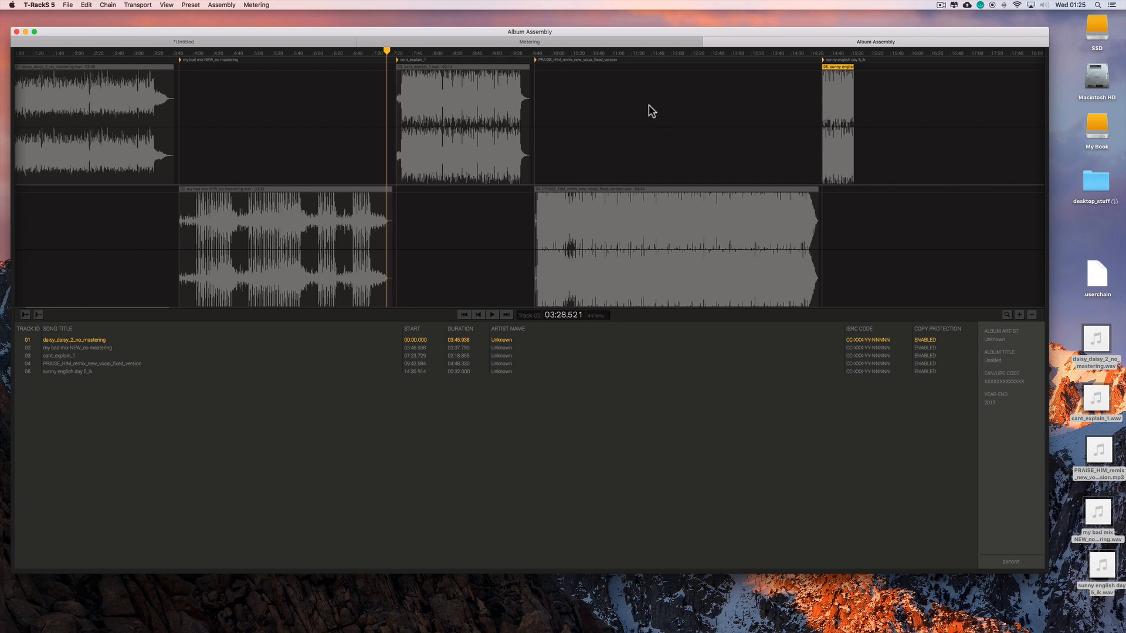
View the mastering chain and the full metering view, return to the chain, and enlarge the level meter area in height and width.
click(323, 42)
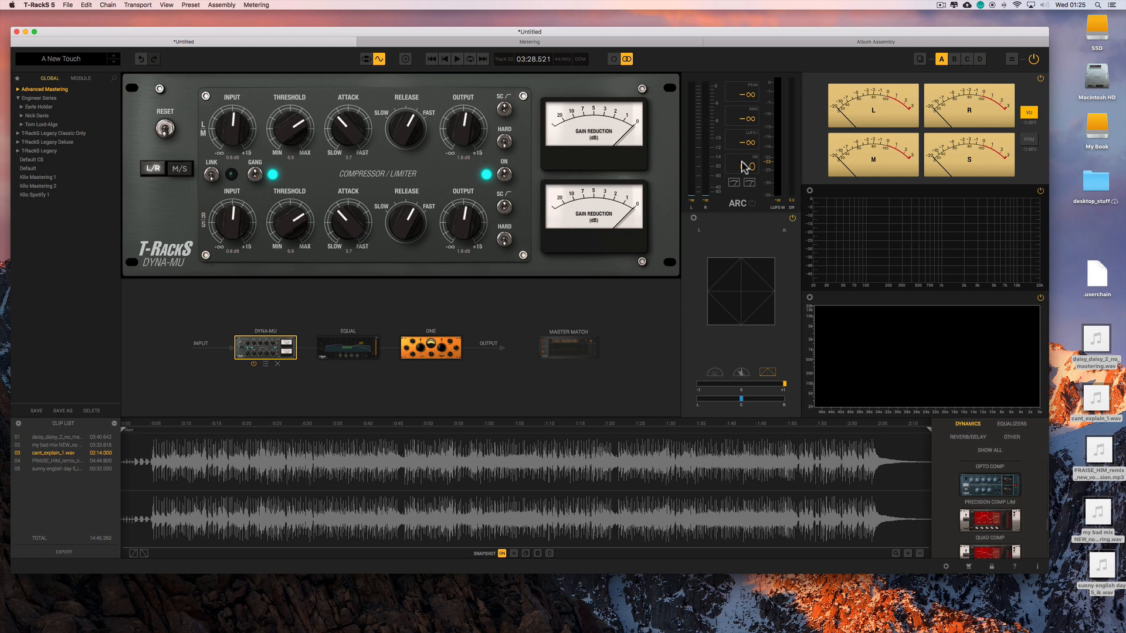
click(558, 47)
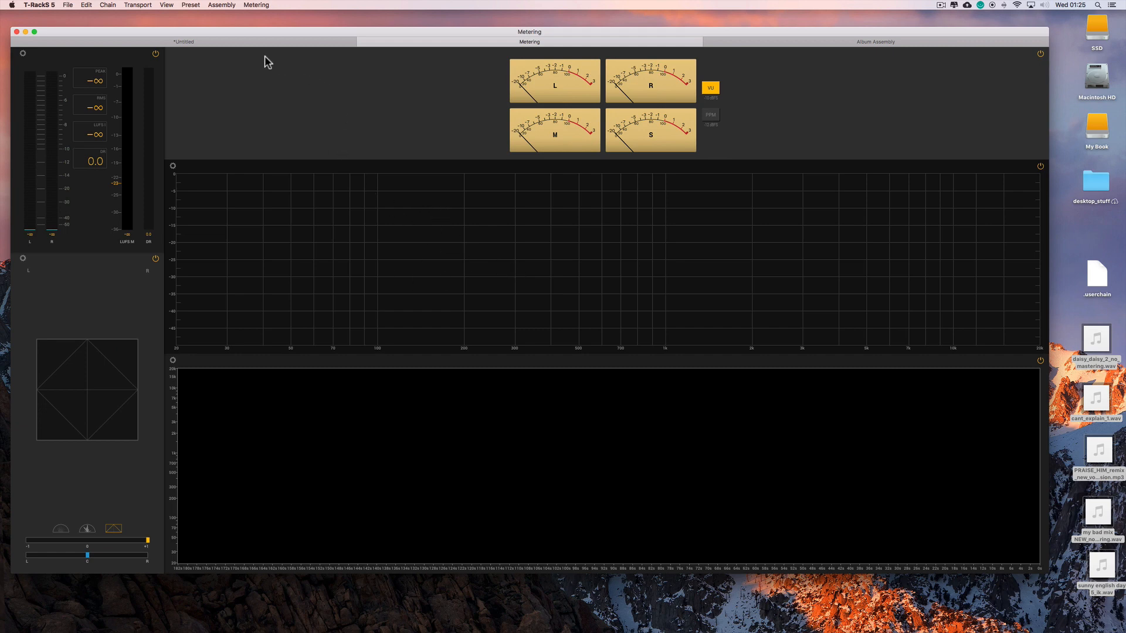
click(252, 42)
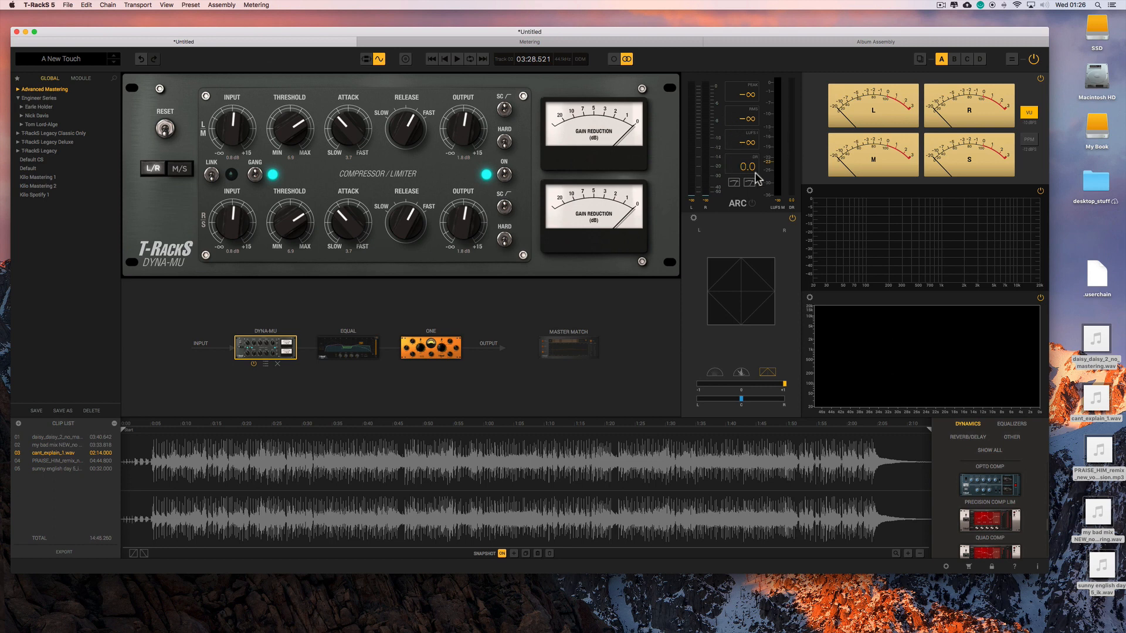
drag(777, 214, 777, 265)
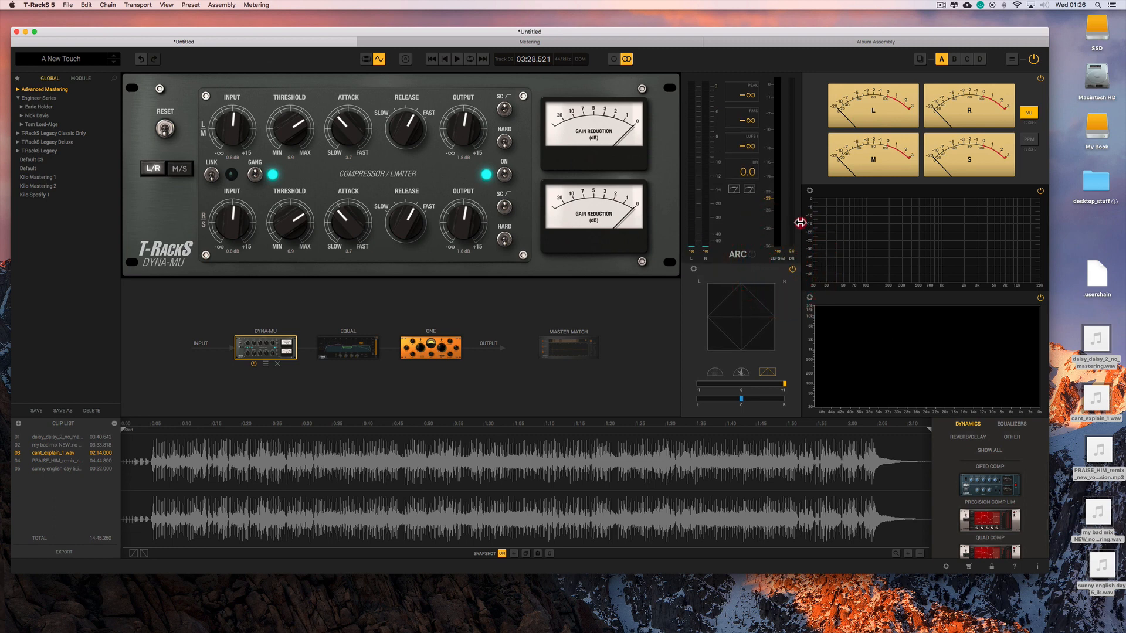
mouse_move(801, 225)
mouse_down()
mouse_move(835, 224)
mouse_move(813, 223)
mouse_up()
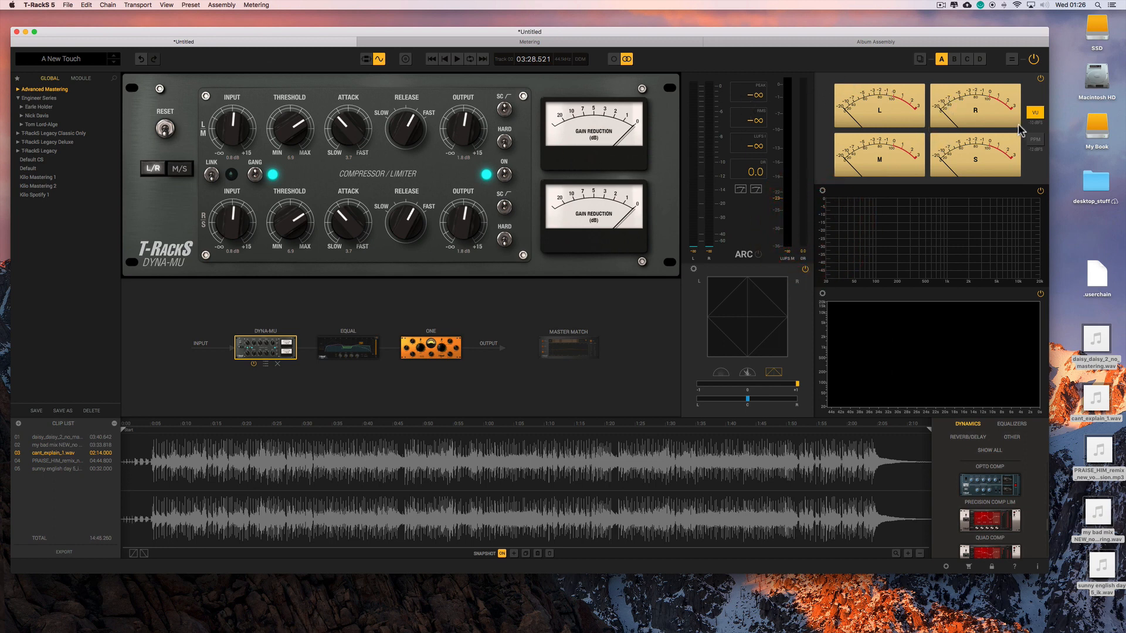
Try the PPM meter mode, return to VU, and view each of the three stereo phase display modes.
click(1035, 141)
click(1035, 113)
click(726, 372)
click(744, 373)
click(769, 374)
Select the region from about 0:28 to 0:46 on the cant_explain_1.wav waveform and play it briefly to watch the meters.
drag(289, 425, 409, 426)
key(space)
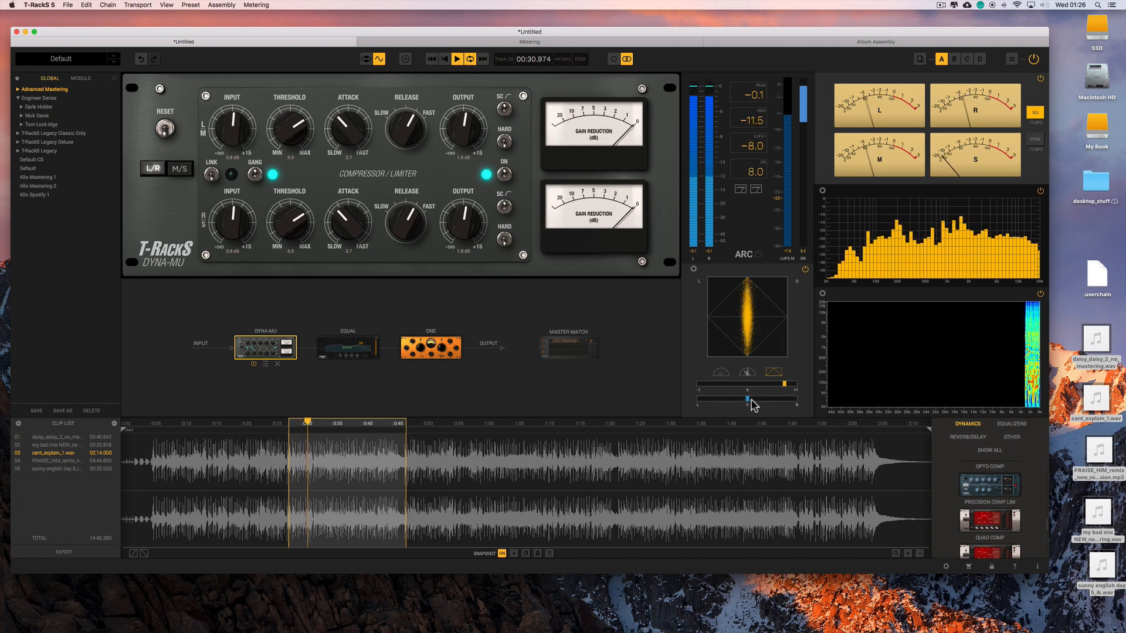
key(space)
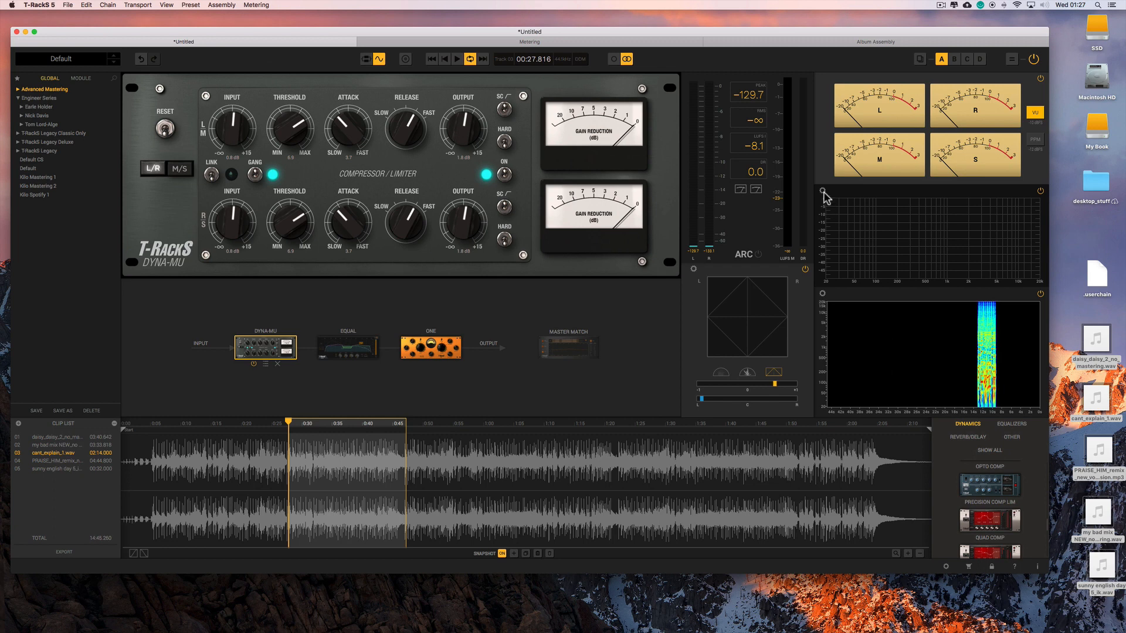
Replay the looped region briefly and examine the settings available for the spectrum analyser and the spectrogram.
click(823, 193)
click(884, 191)
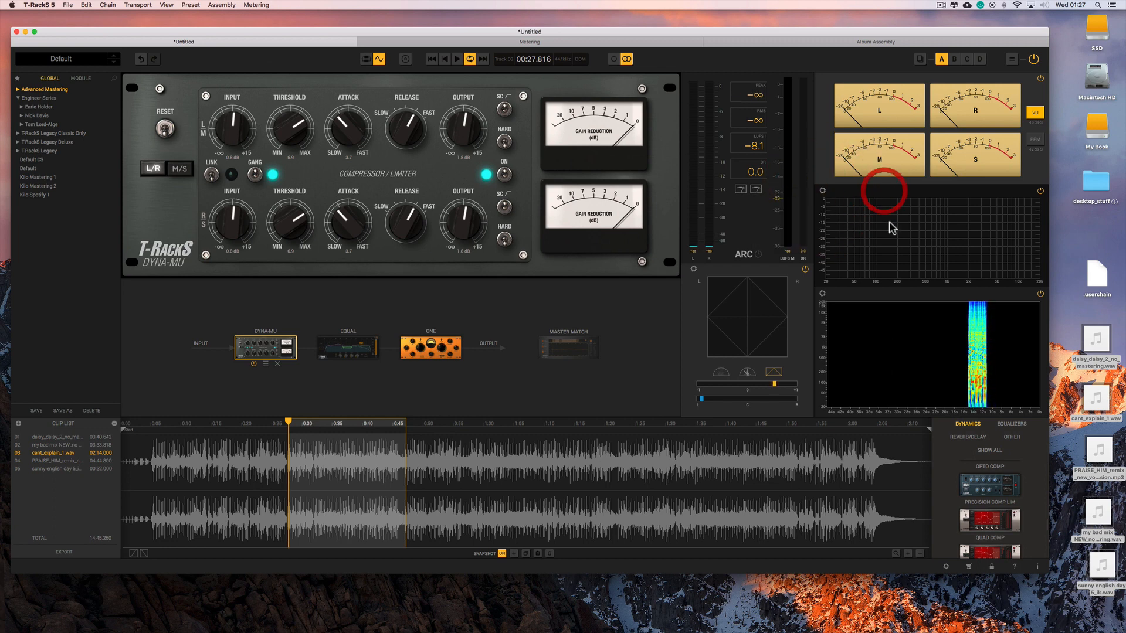
key(space)
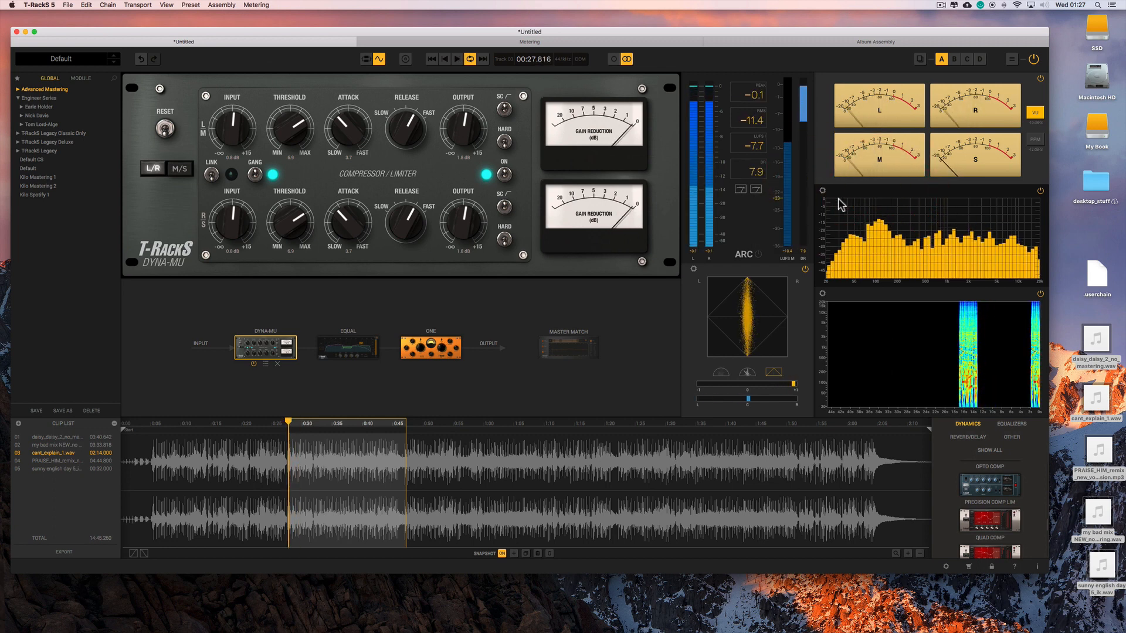
key(space)
click(822, 192)
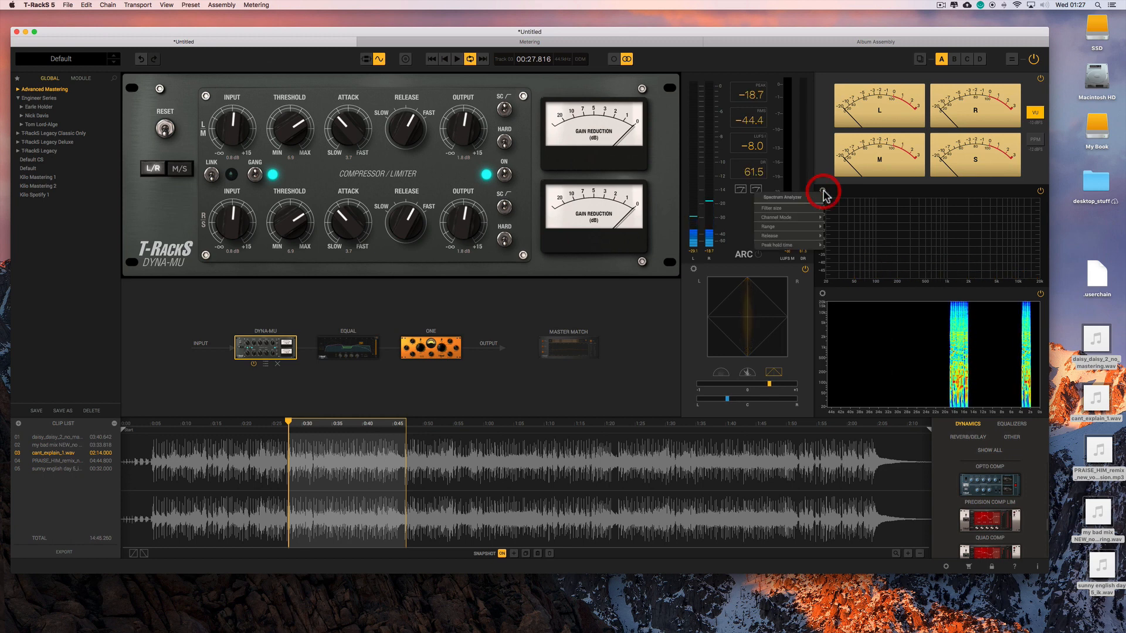
mouse_move(818, 208)
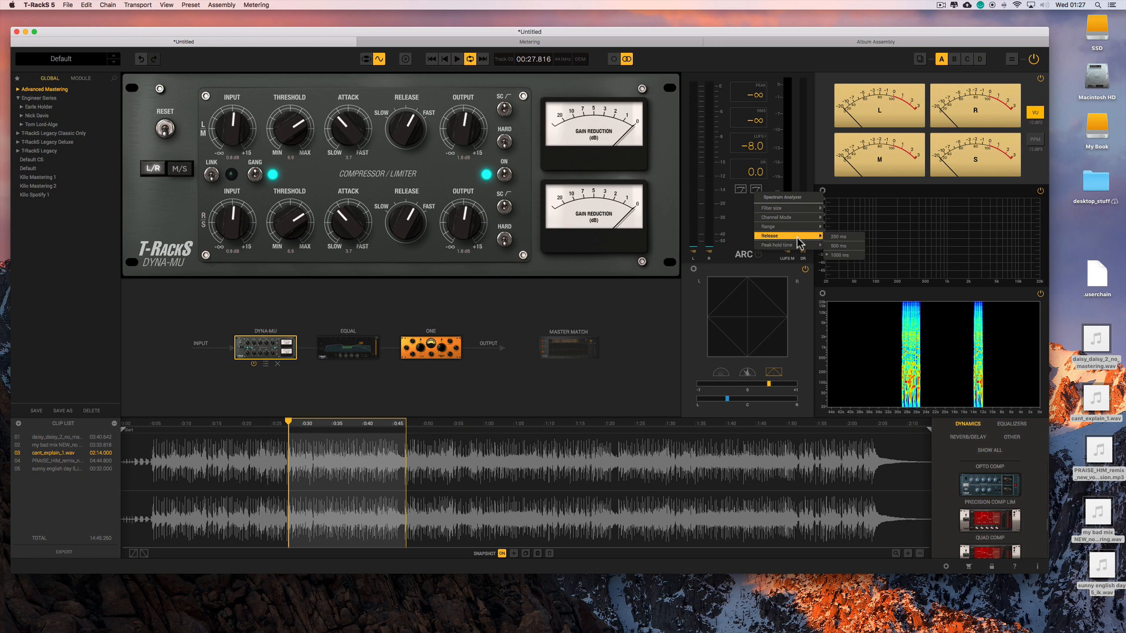
mouse_move(813, 247)
click(850, 202)
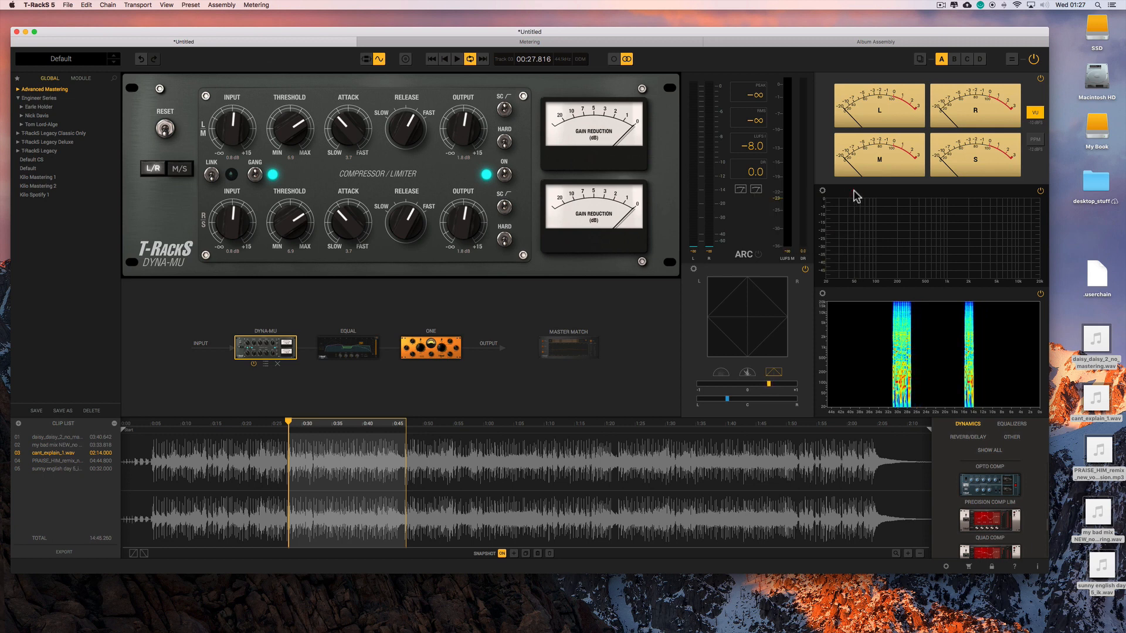
click(824, 294)
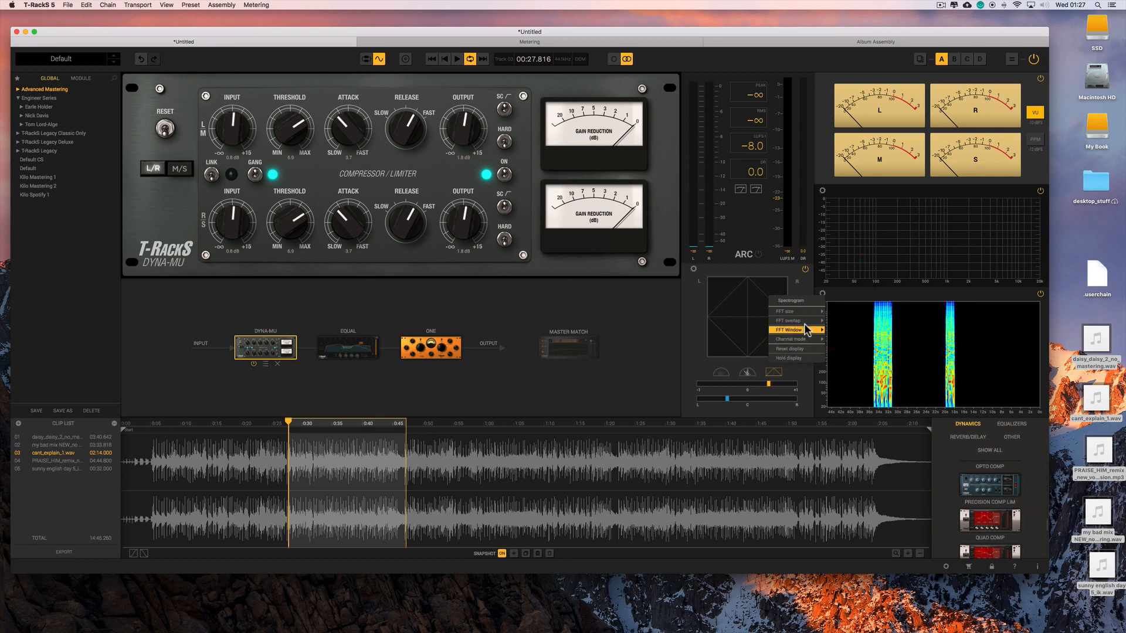
click(852, 302)
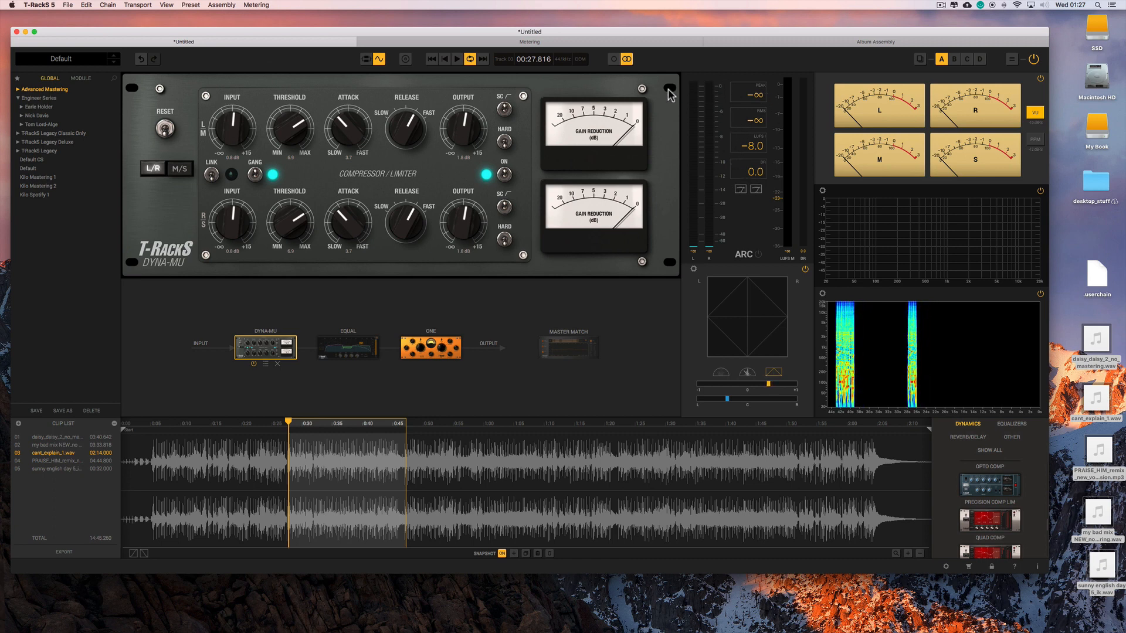
Show the full metering view and set the level meters' genre target to Jazz.
click(573, 42)
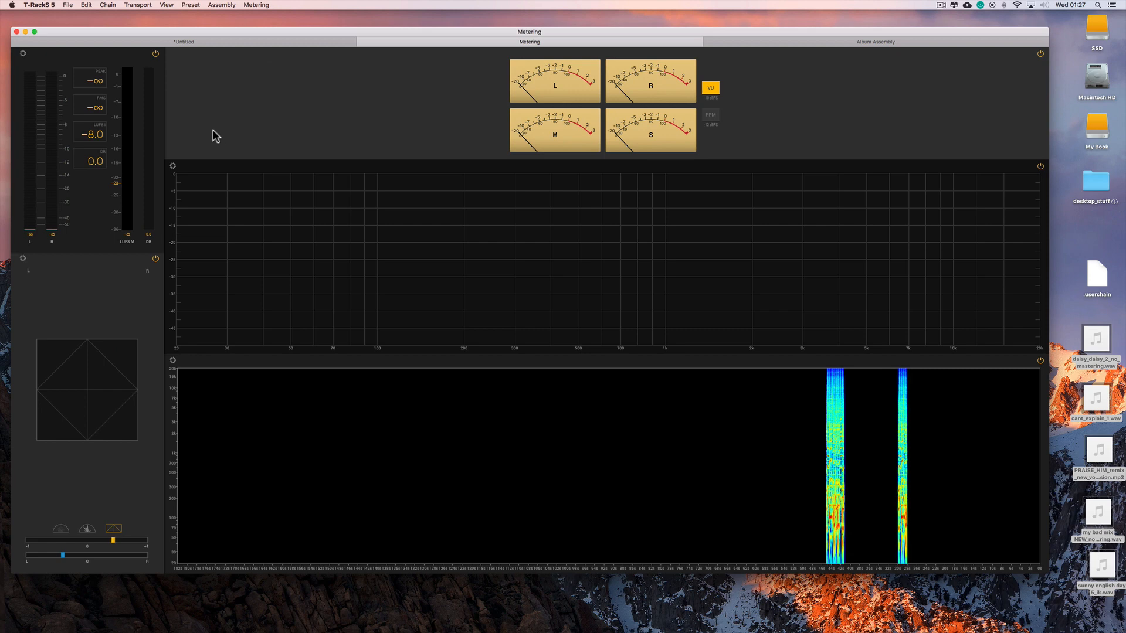
click(23, 54)
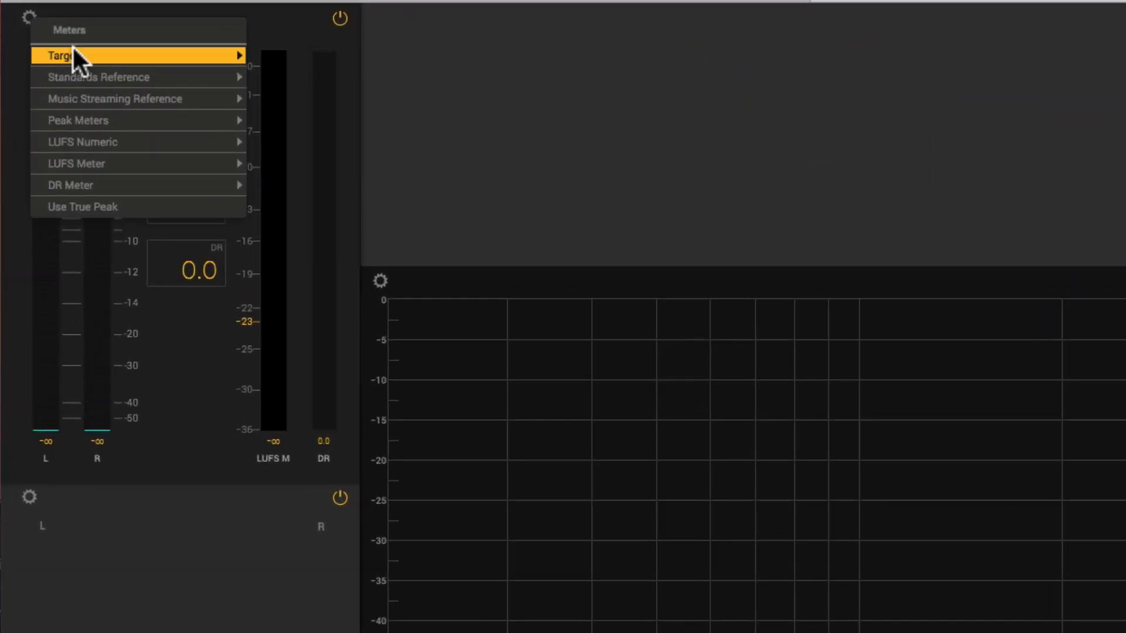
mouse_move(44, 71)
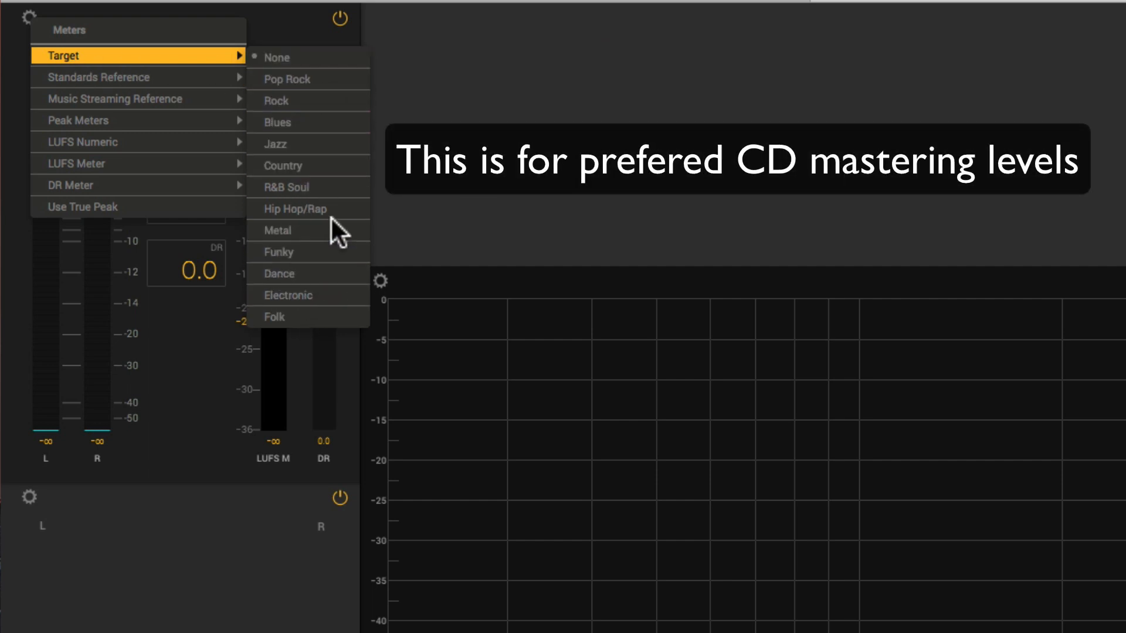
click(292, 144)
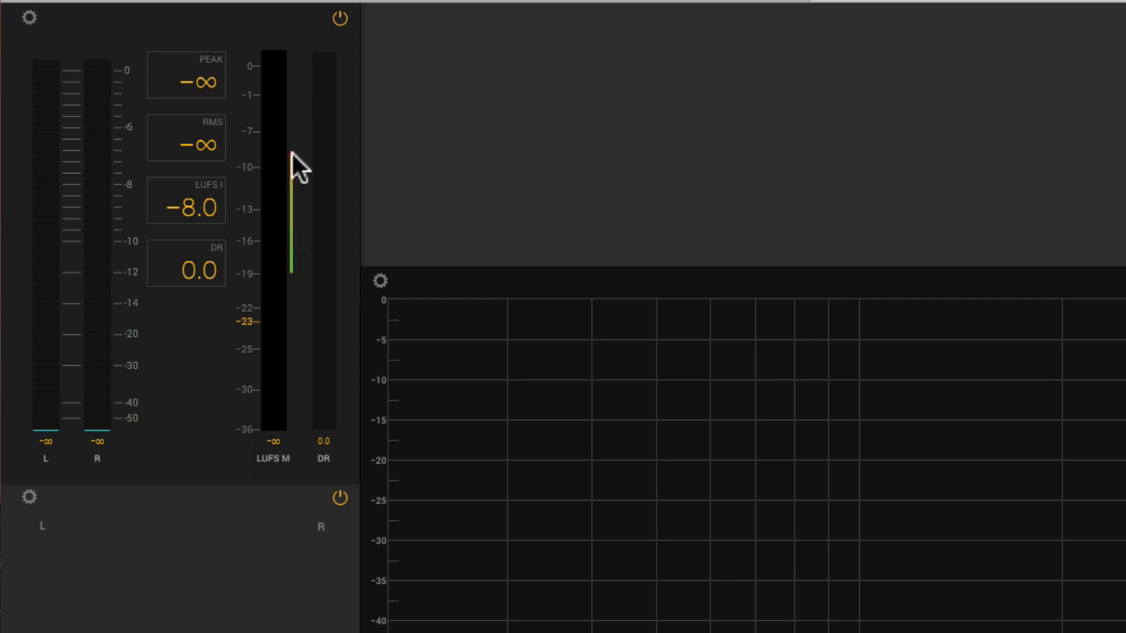
Change the level meters' genre target to Rock and then set it to None.
click(31, 20)
mouse_move(82, 61)
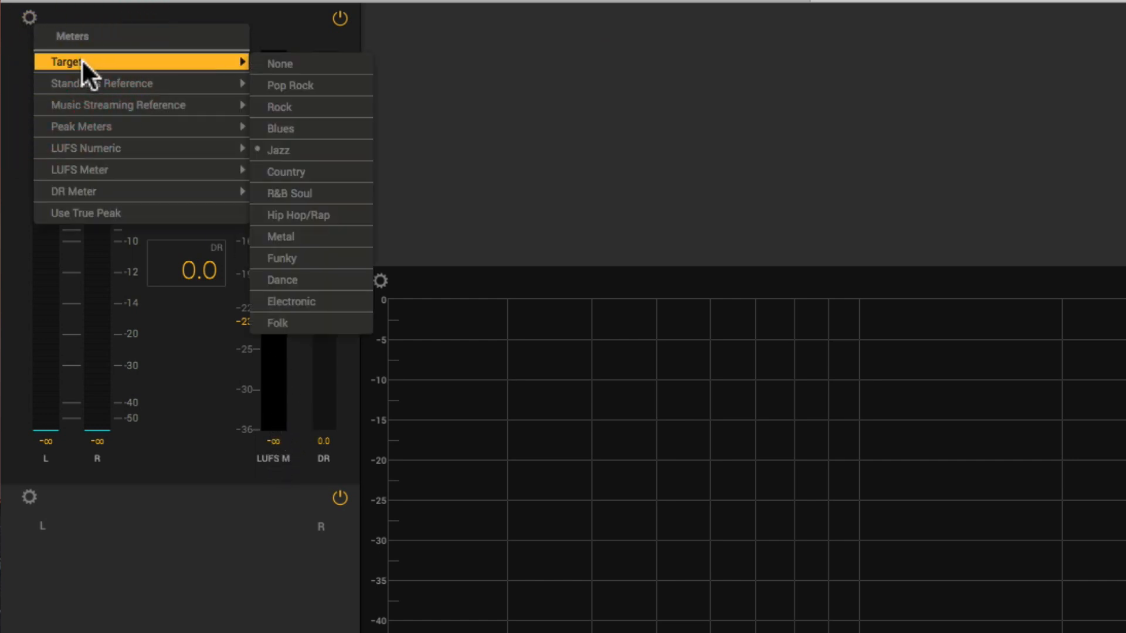
click(321, 121)
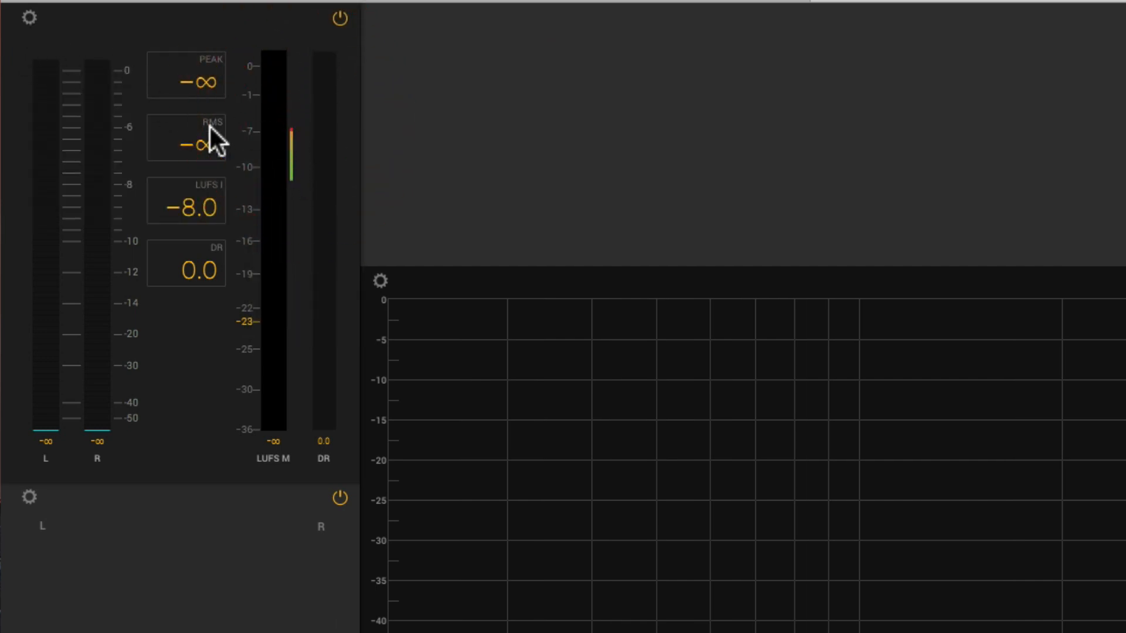
click(30, 17)
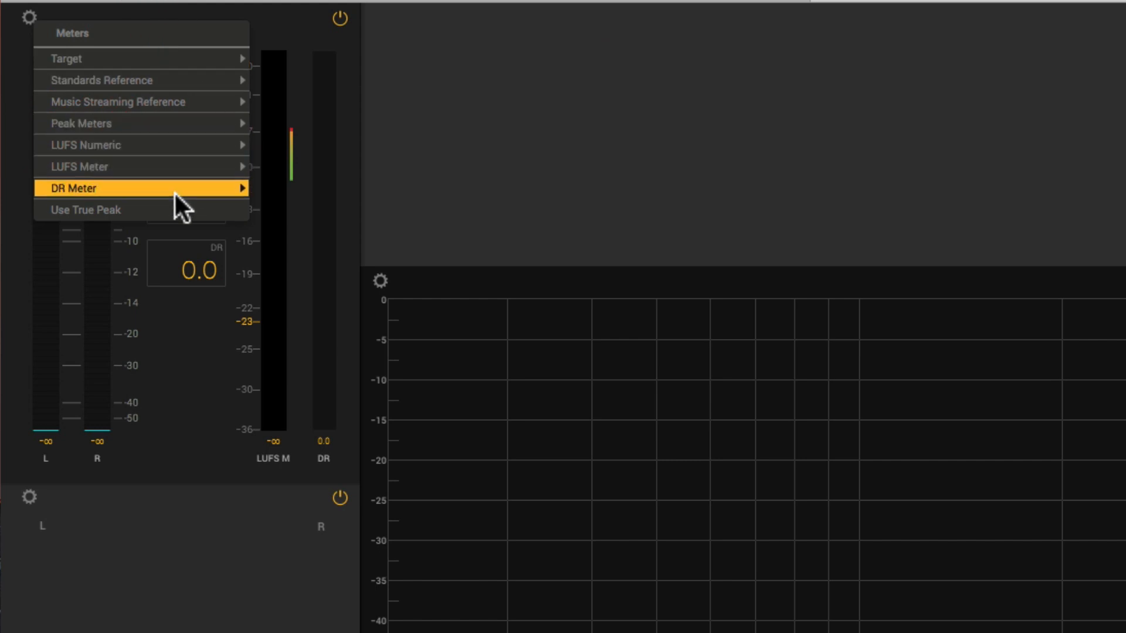
mouse_move(170, 59)
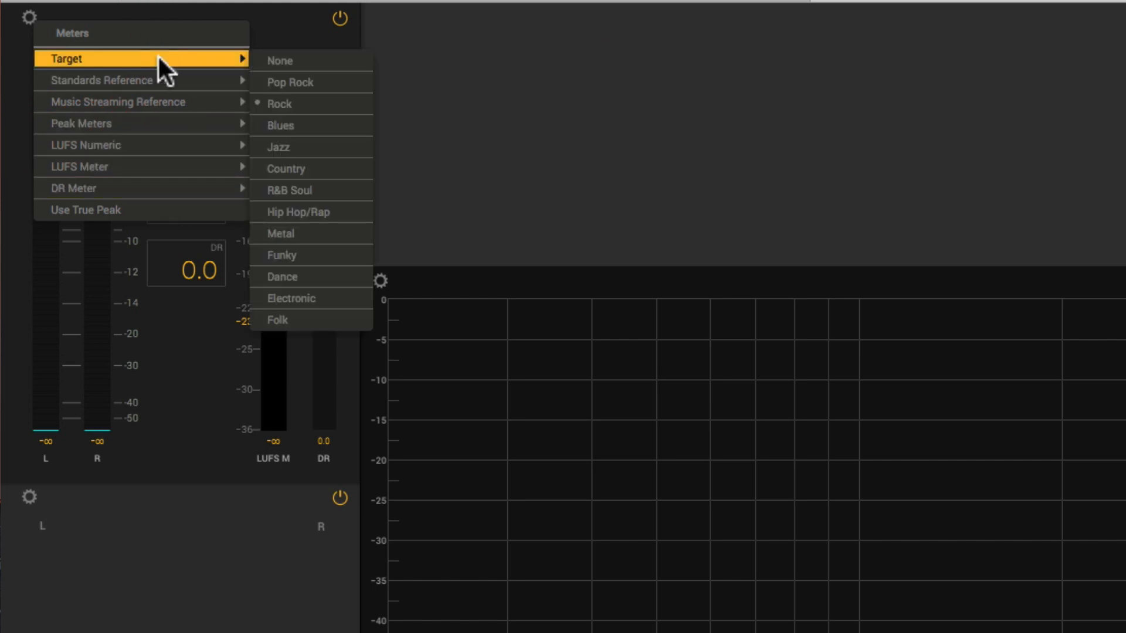
click(284, 59)
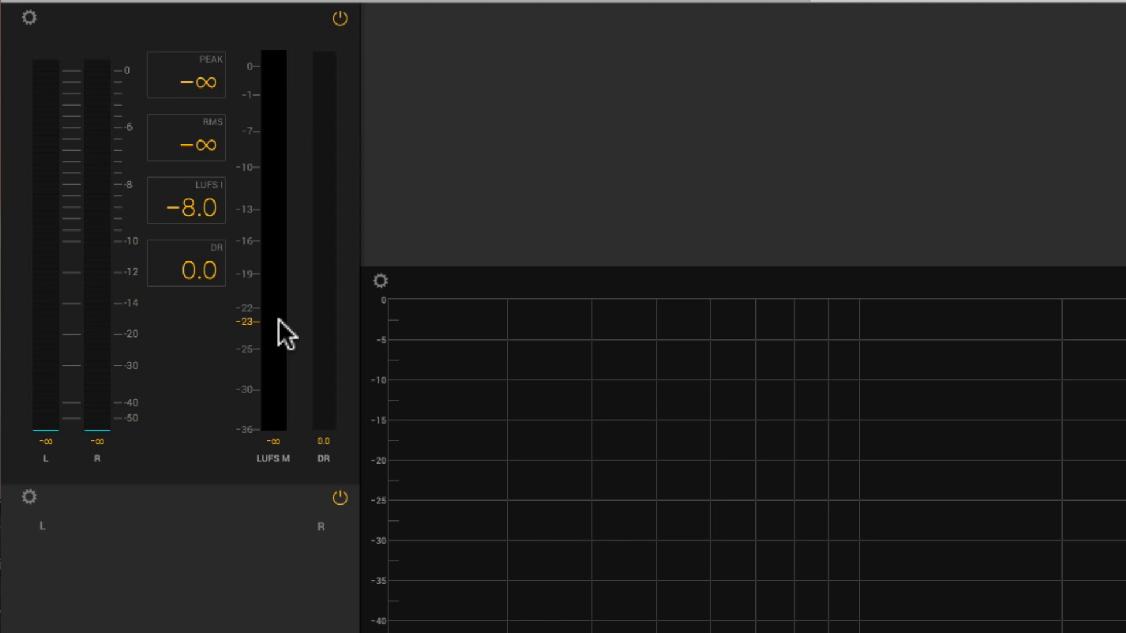
Examine the level meters' peak range and Standards Reference options, including EBU R128, without choosing another one.
click(30, 20)
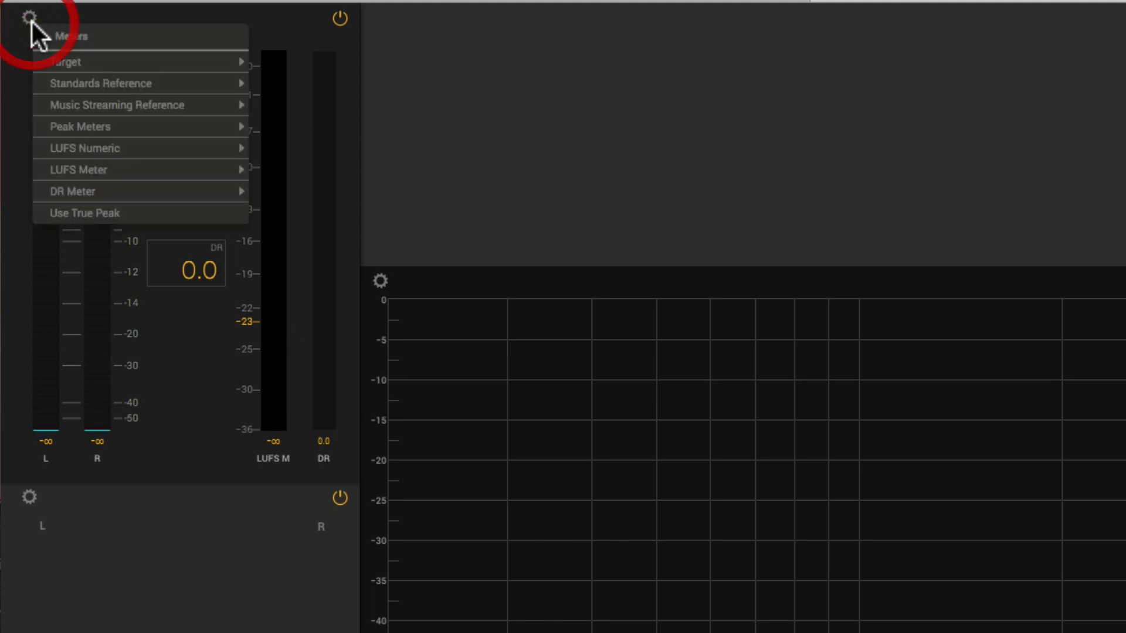
mouse_move(106, 127)
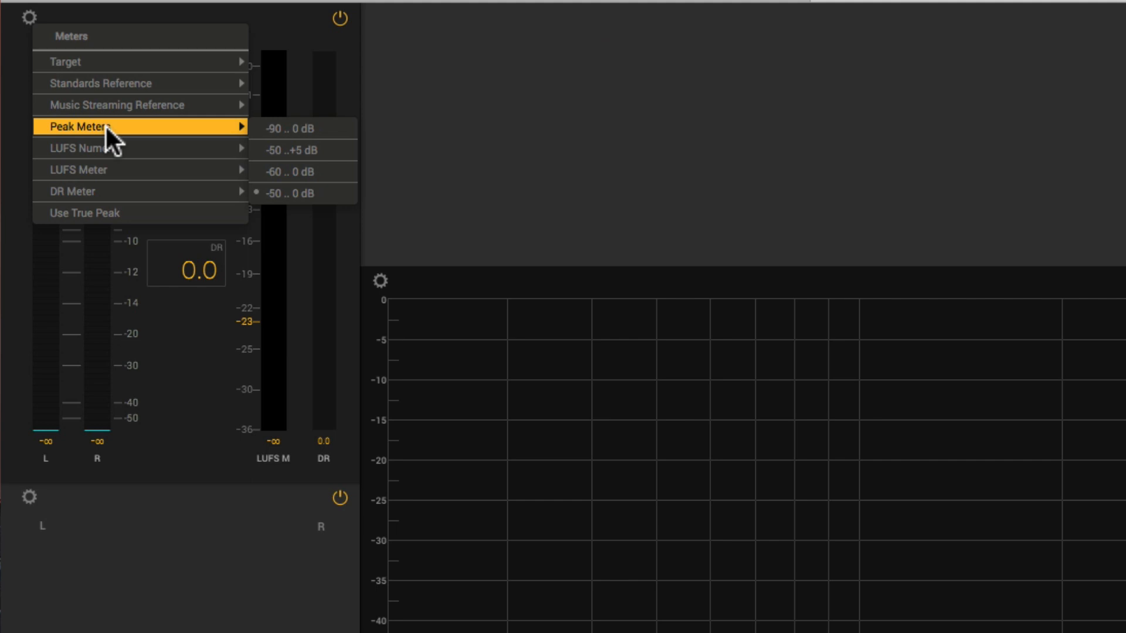
mouse_move(113, 89)
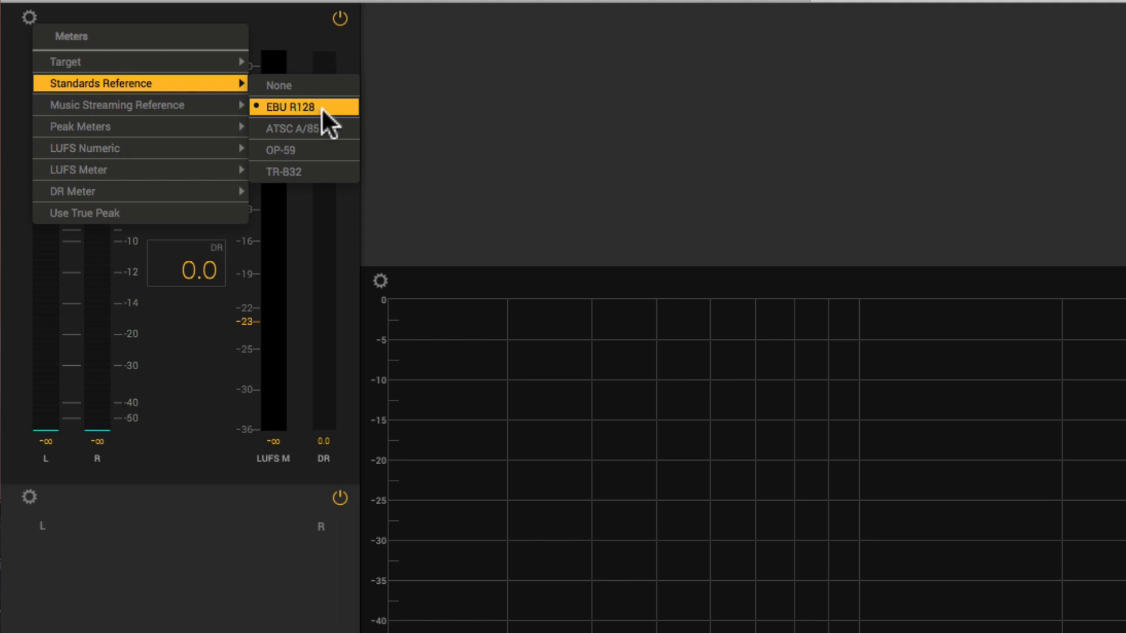
click(235, 333)
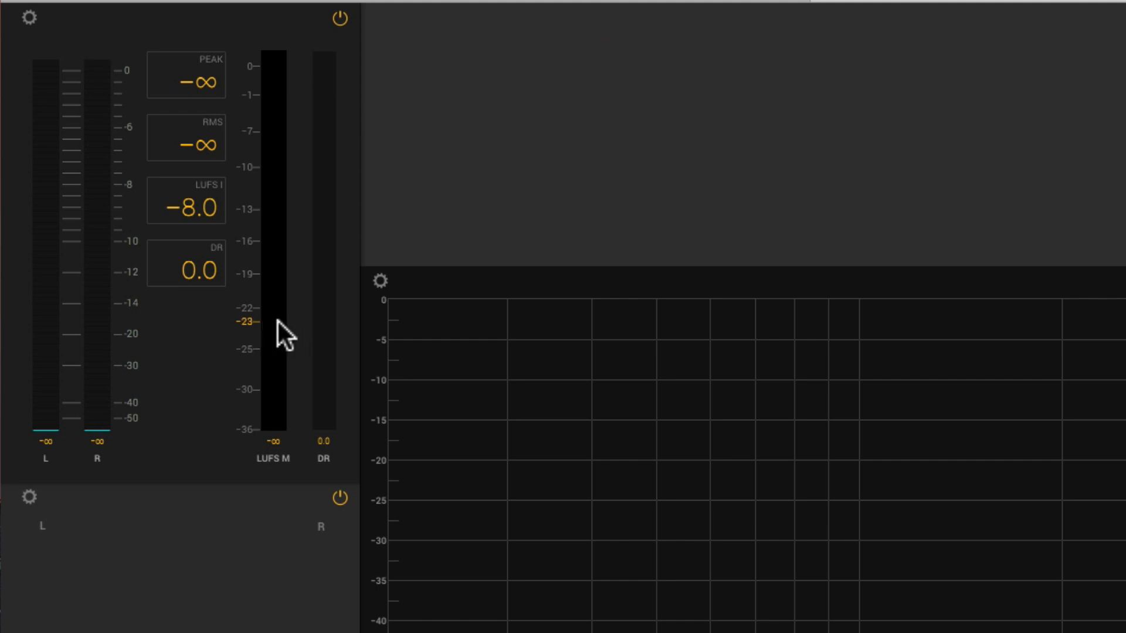
Try the ATSC A/85 and OP-59 standards references on the level meters to compare their LUFS targets.
click(30, 18)
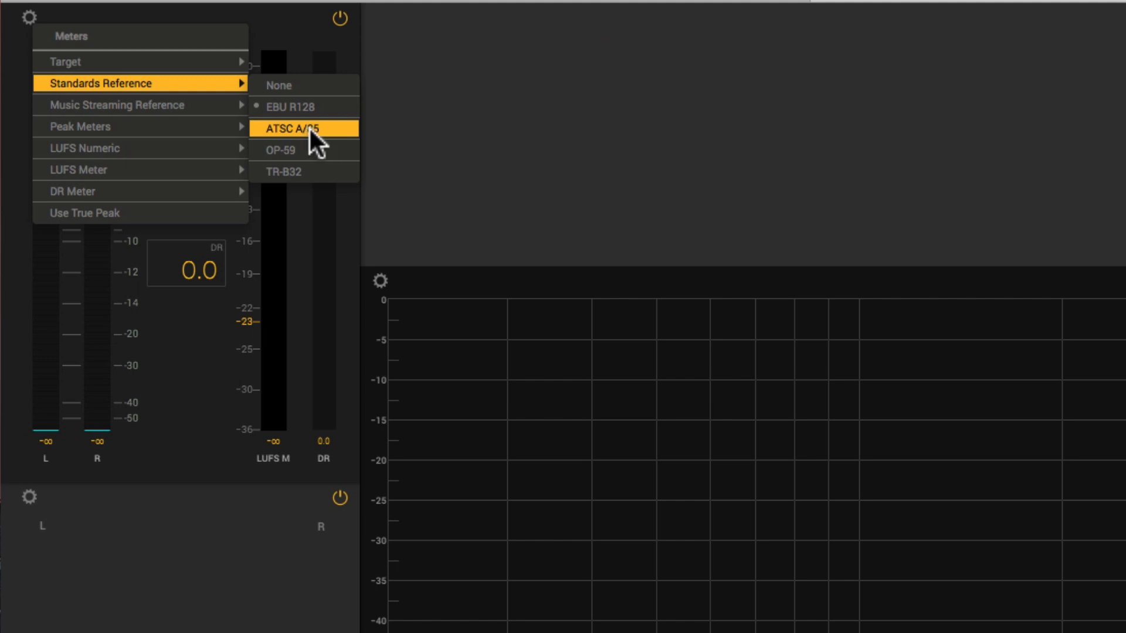
click(312, 128)
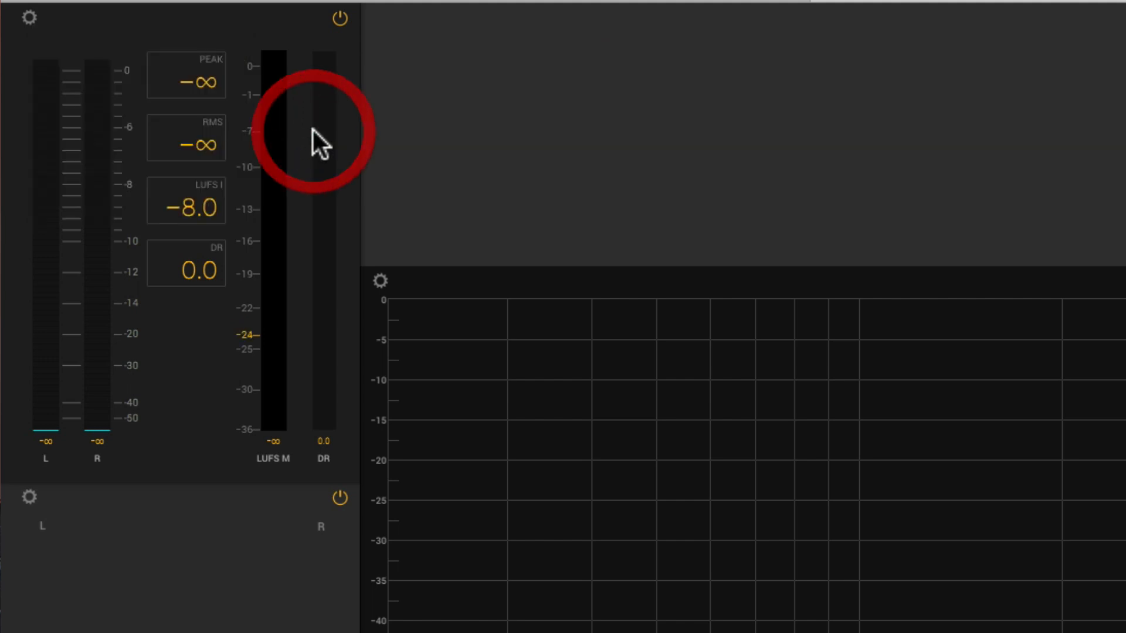
click(29, 16)
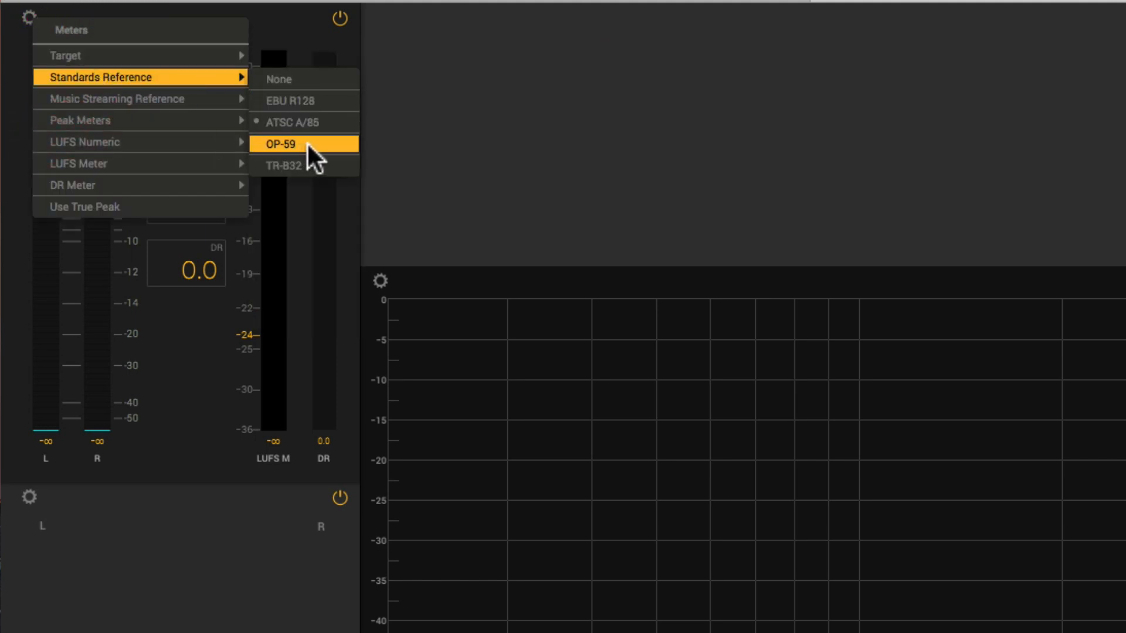
click(307, 143)
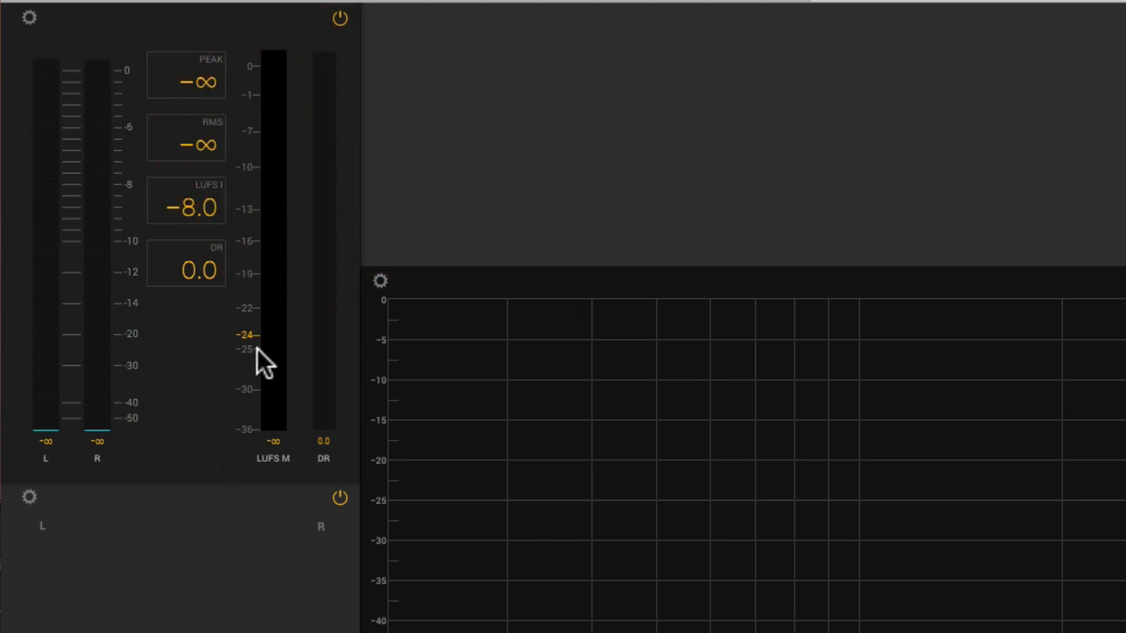
Set the level meters' standards reference to TR-B32.
click(30, 18)
mouse_move(110, 83)
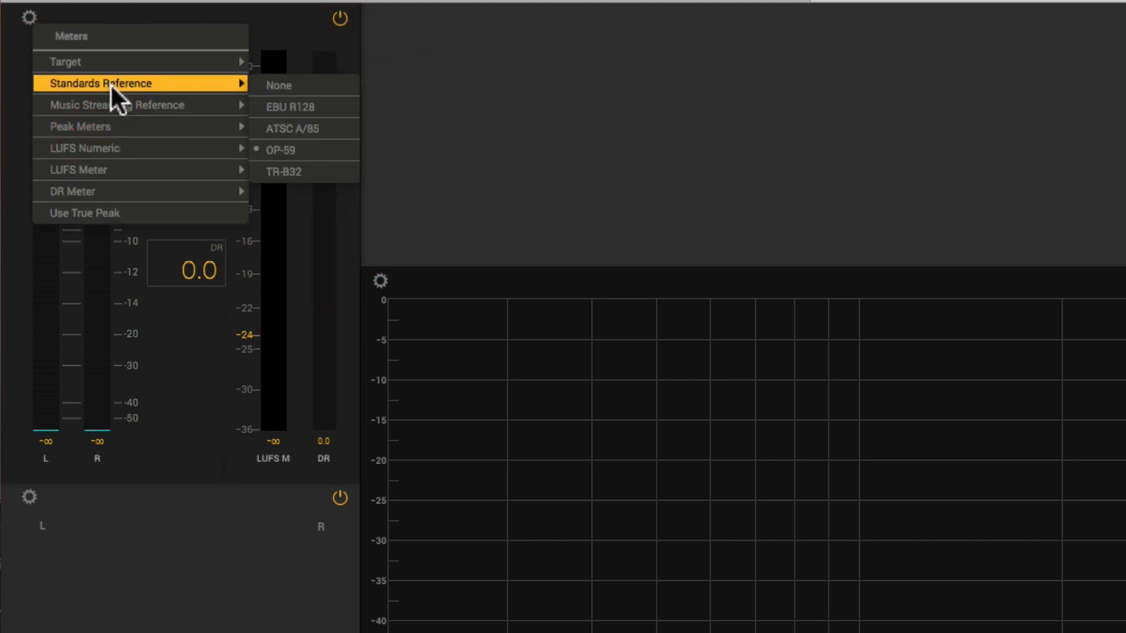
click(312, 171)
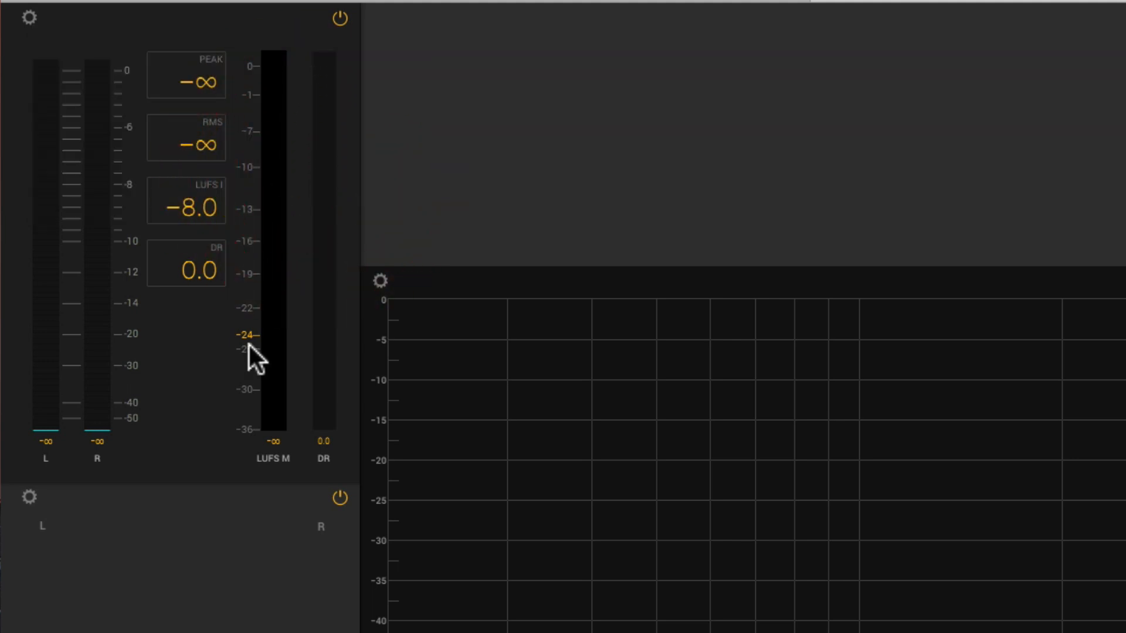
Set the level meters' standards reference to None.
click(30, 18)
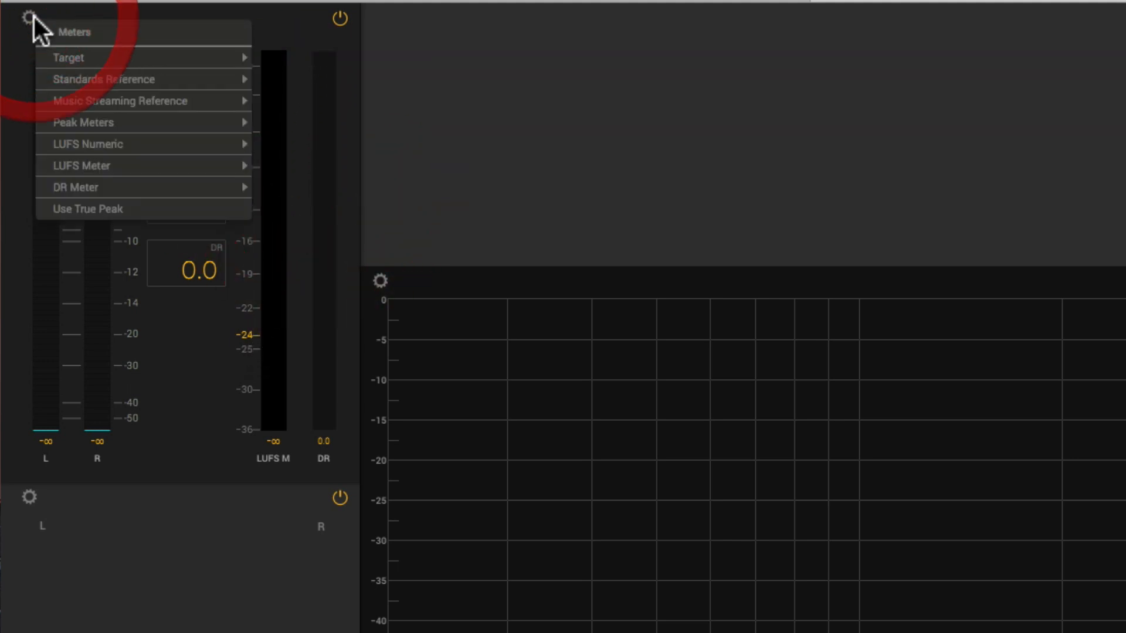
mouse_move(88, 78)
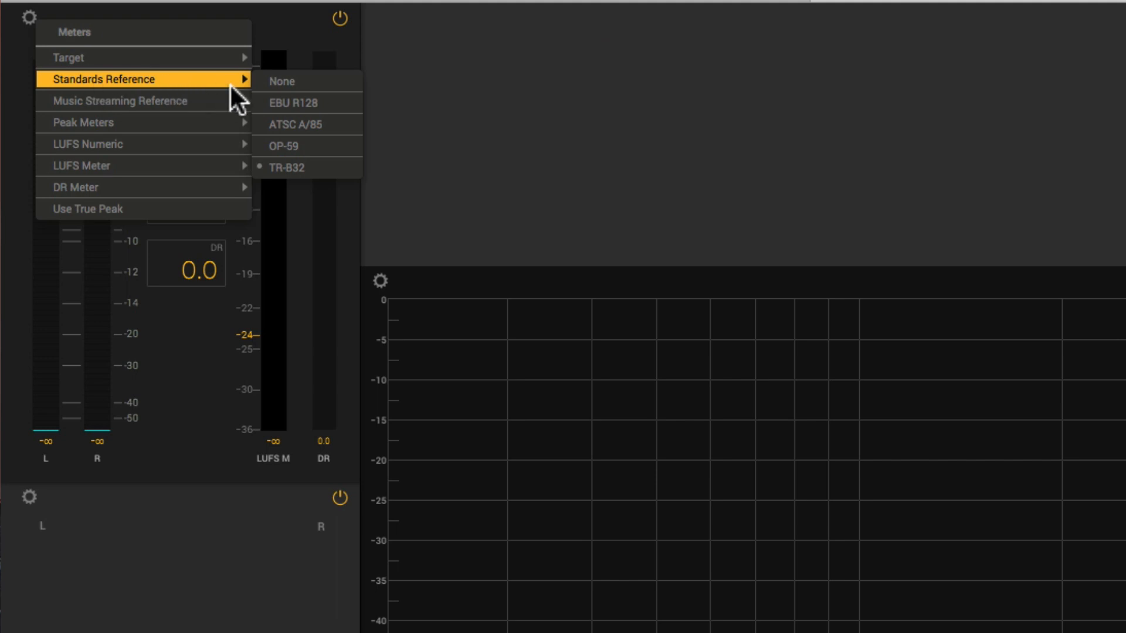
click(284, 80)
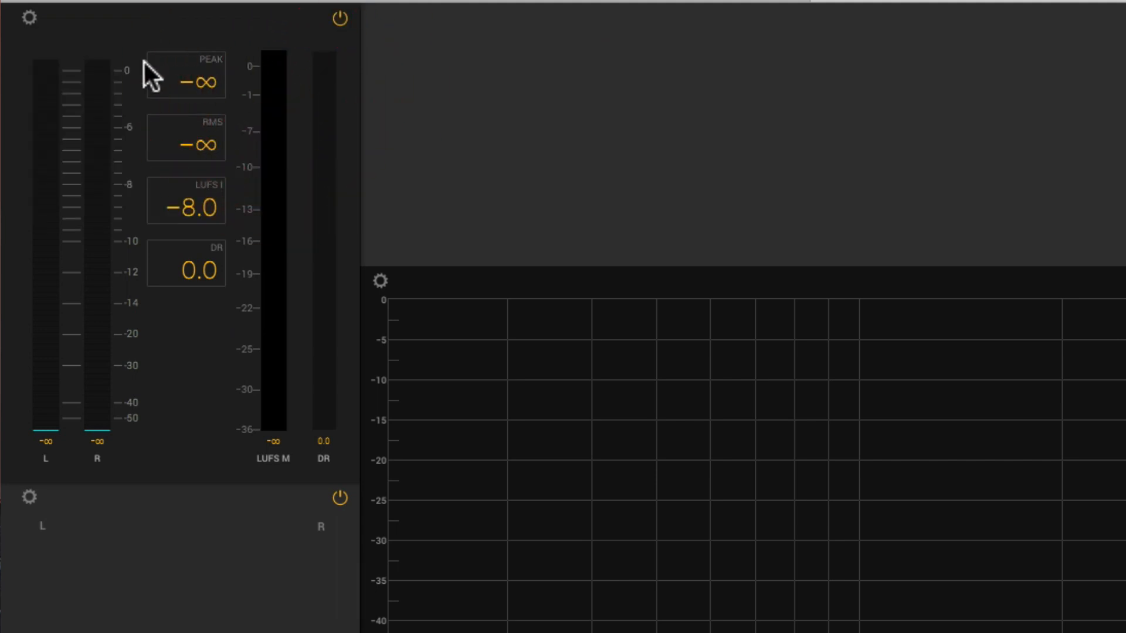
Try the Apple Music streaming reference on the level meters and then set the music streaming reference to Other.
click(29, 19)
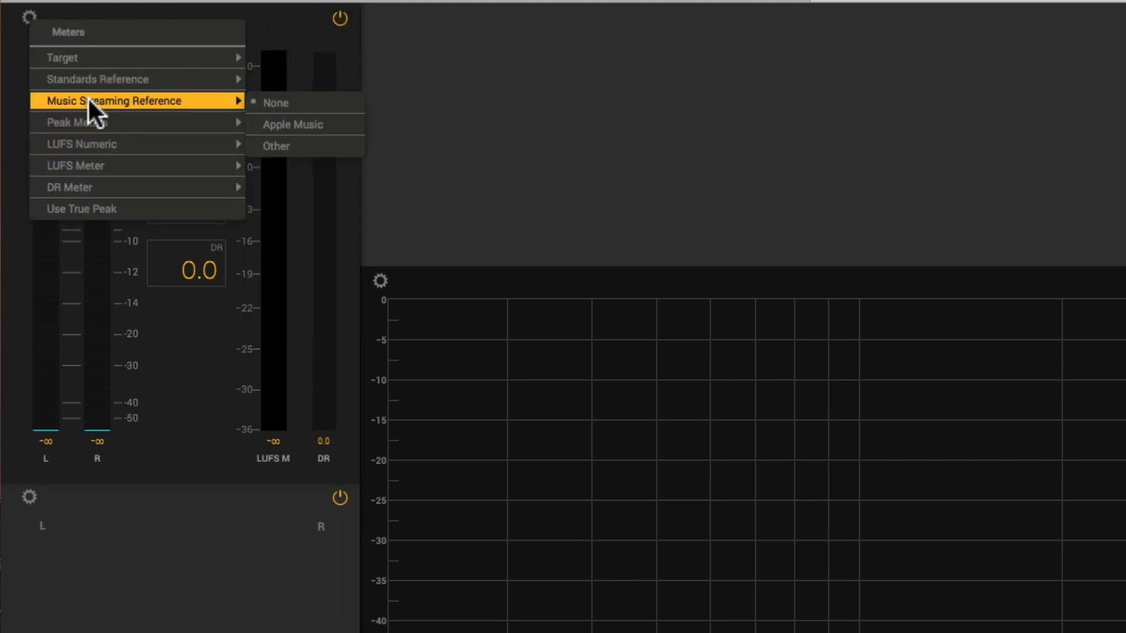
click(318, 124)
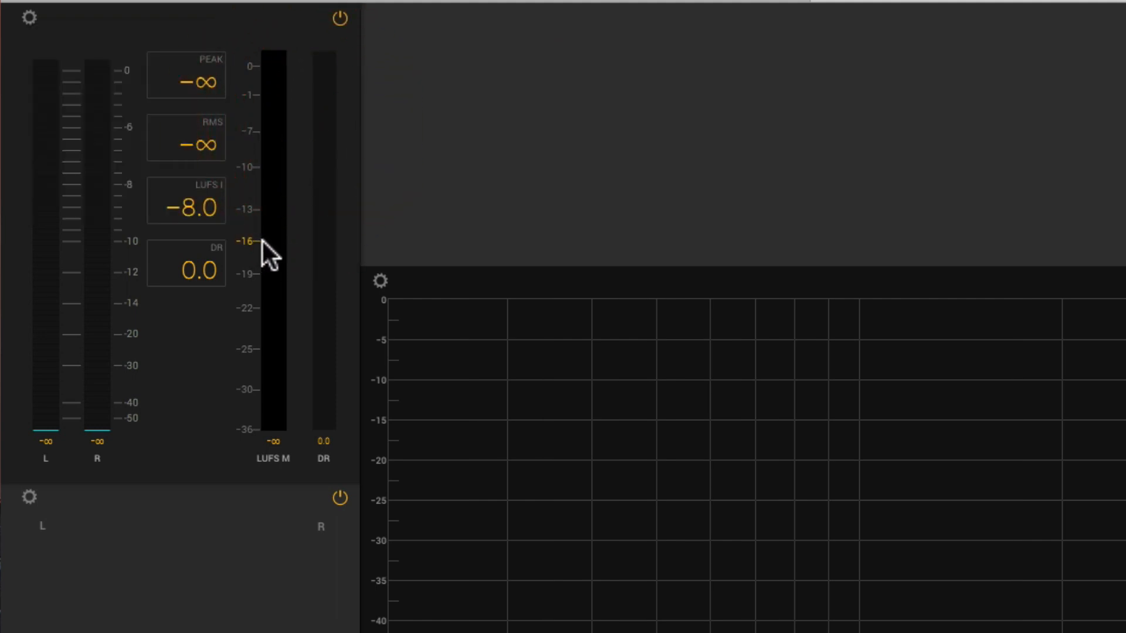
click(30, 17)
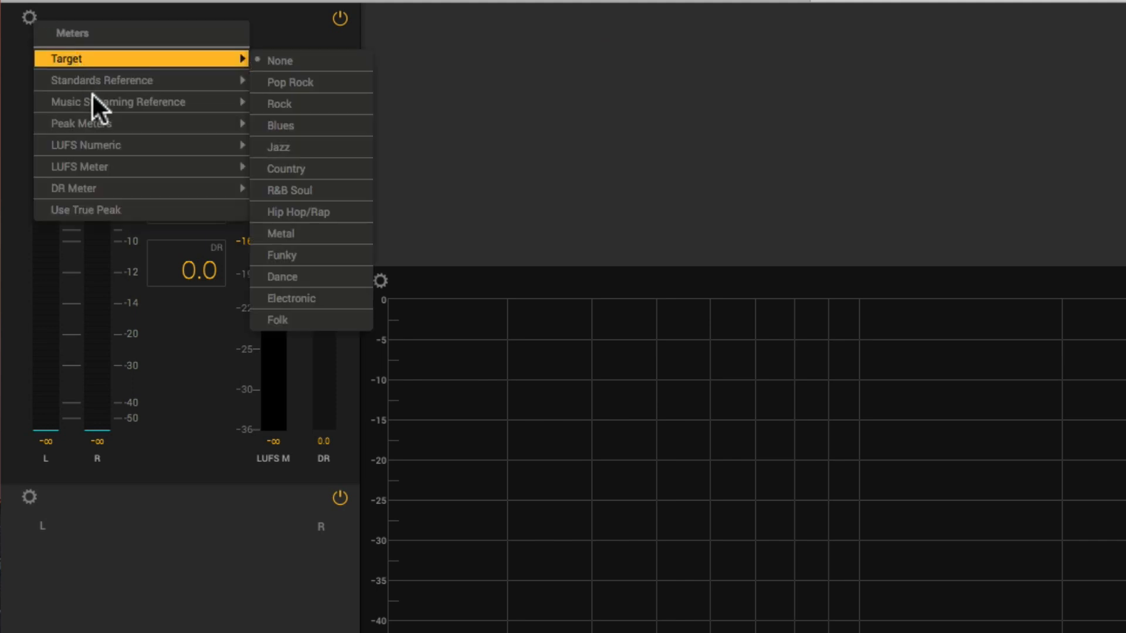
mouse_move(91, 94)
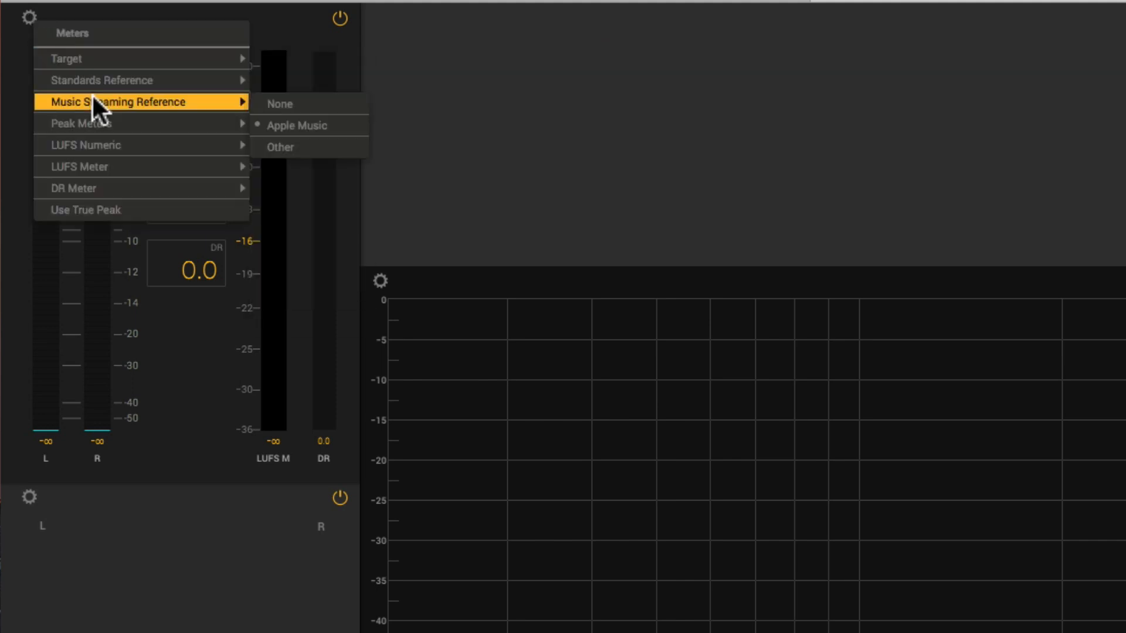
click(287, 146)
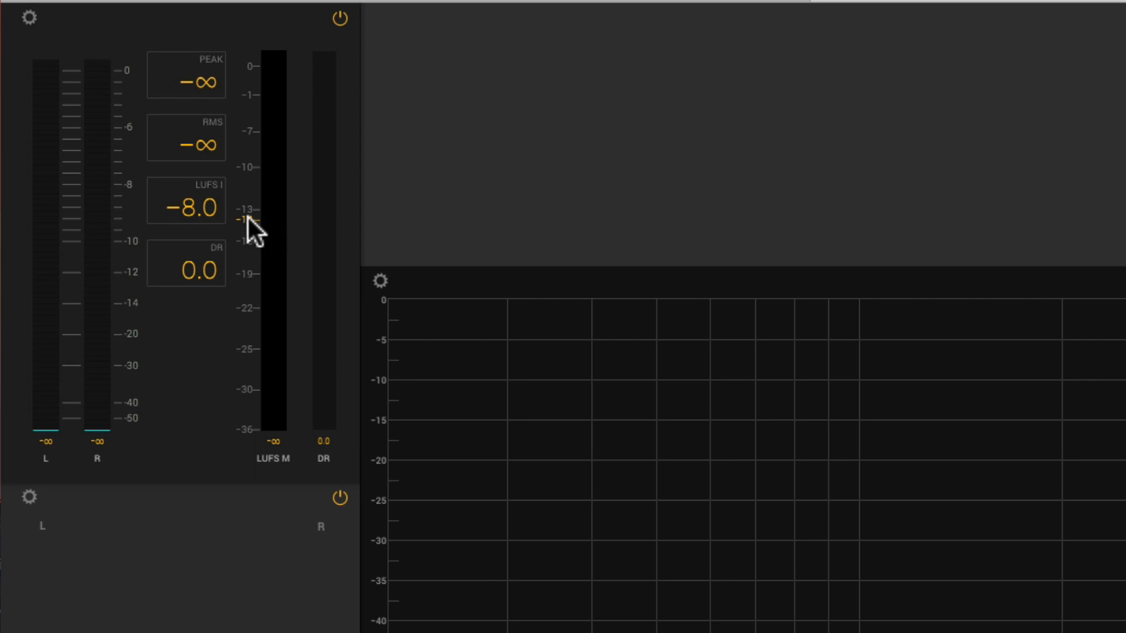
Examine the level meters' peak range and LUFS Numeric options without choosing another one.
click(29, 19)
mouse_move(179, 105)
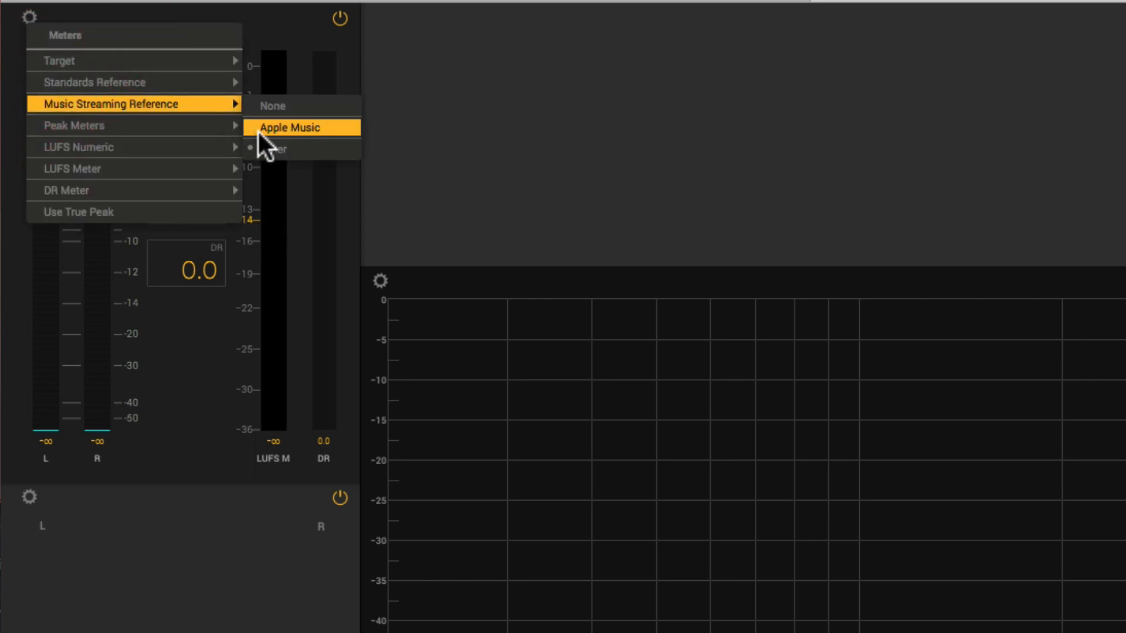
mouse_move(167, 128)
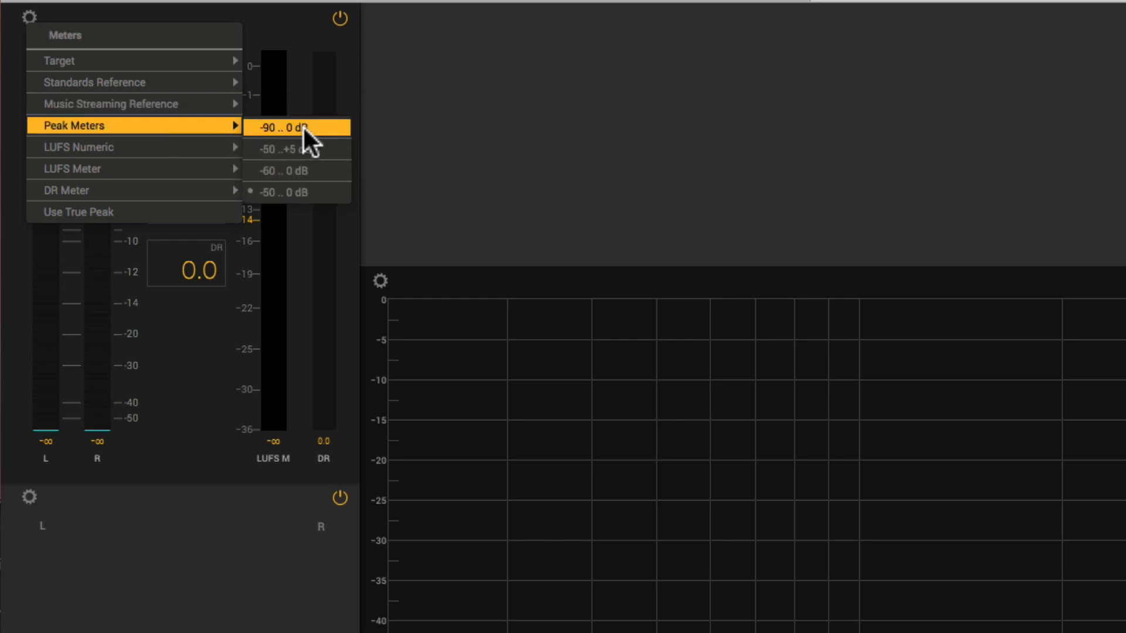
mouse_move(159, 146)
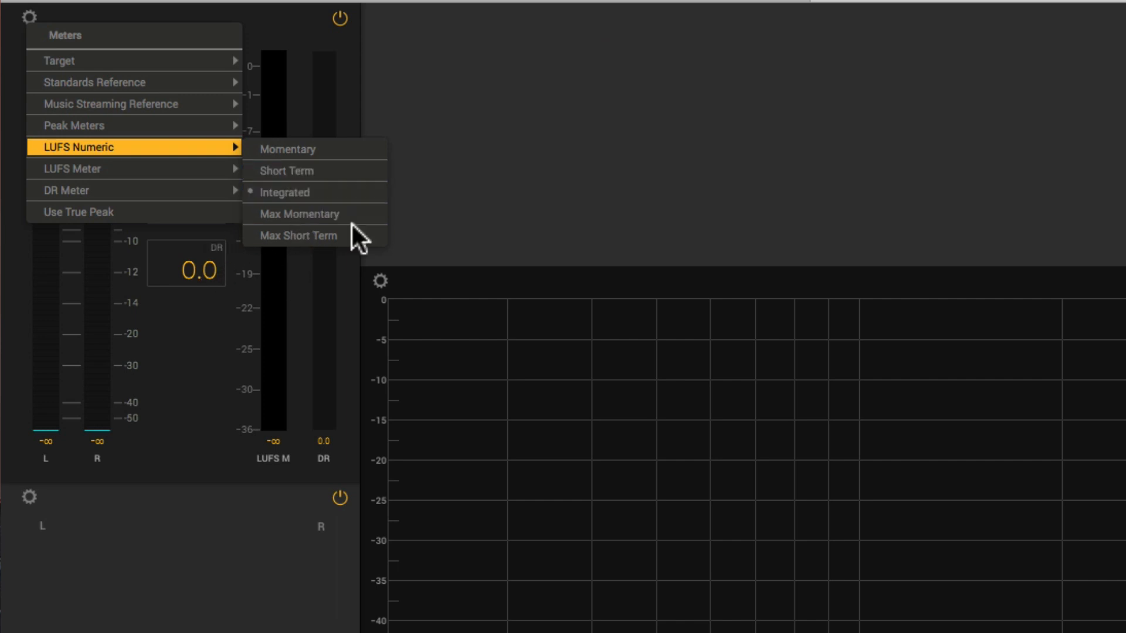
click(463, 199)
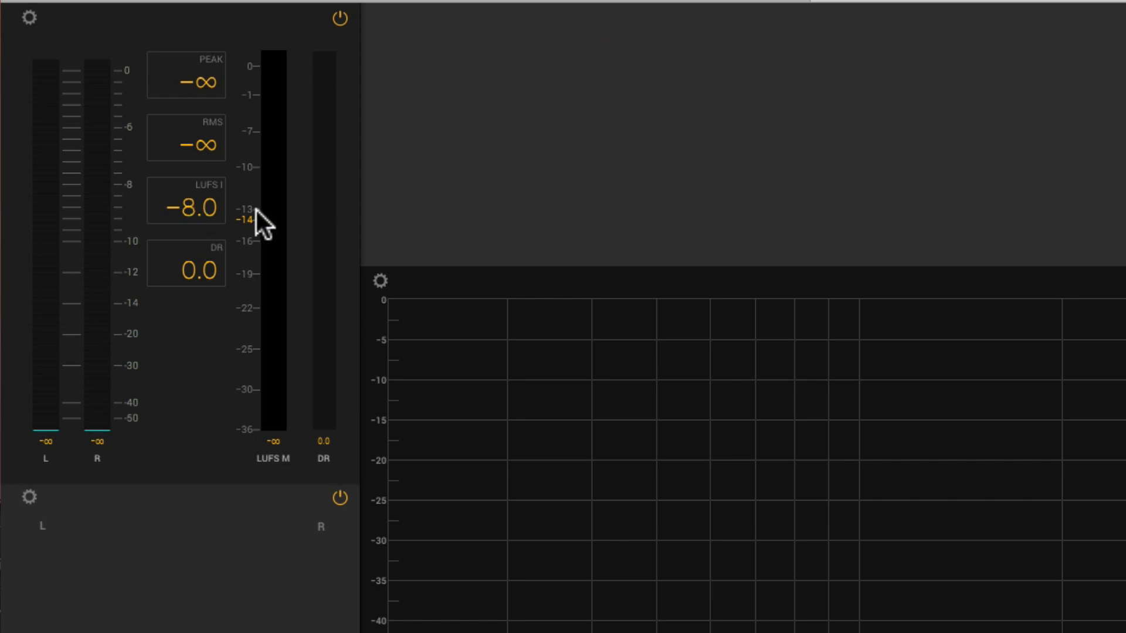
Review the LUFS Meter and DR Meter options of the level meters and turn on Use True Peak.
click(29, 18)
mouse_move(96, 150)
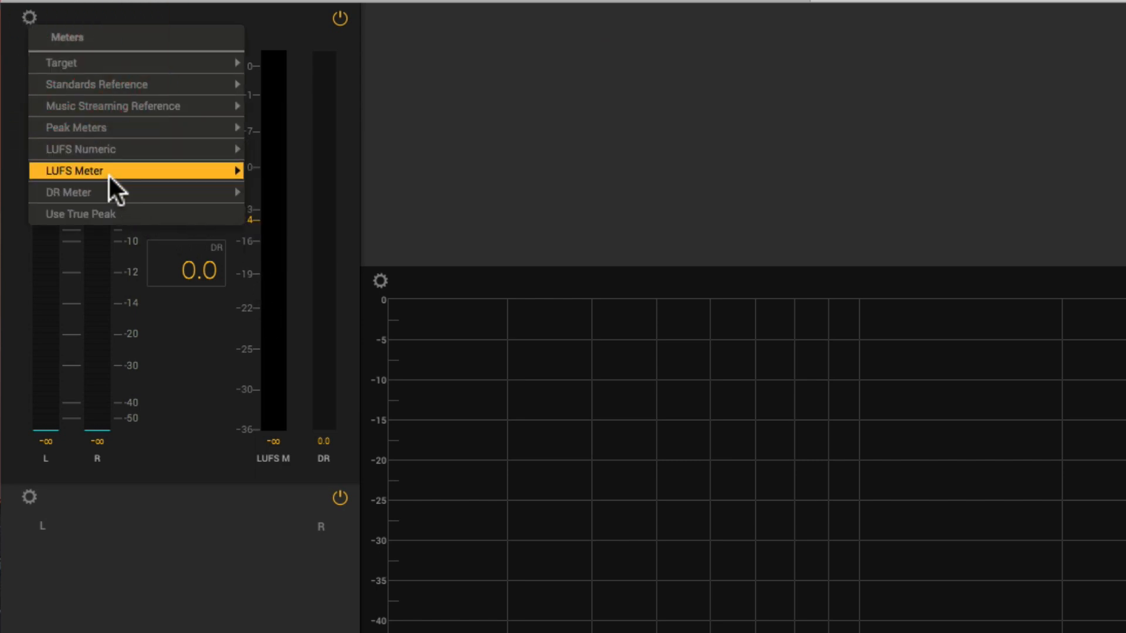
mouse_move(108, 171)
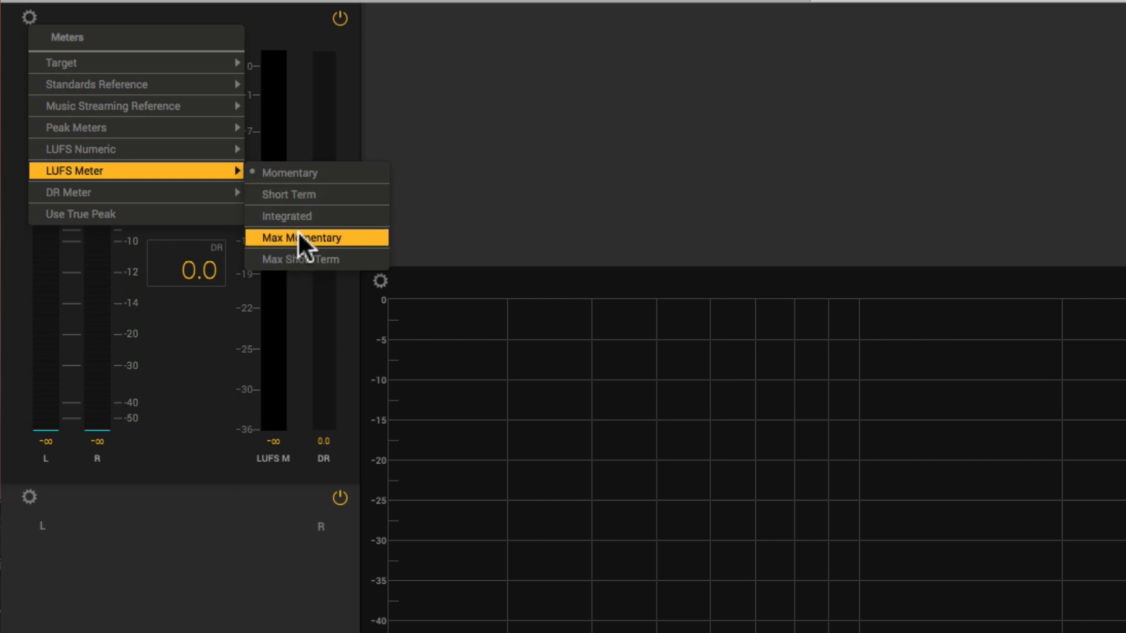
mouse_move(173, 192)
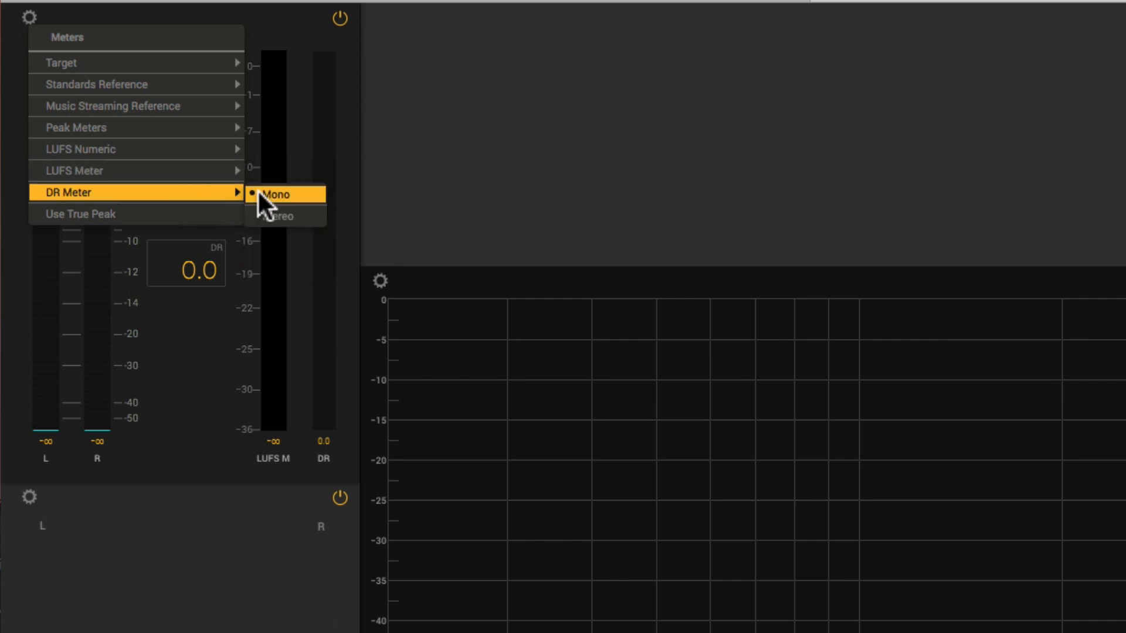
click(119, 213)
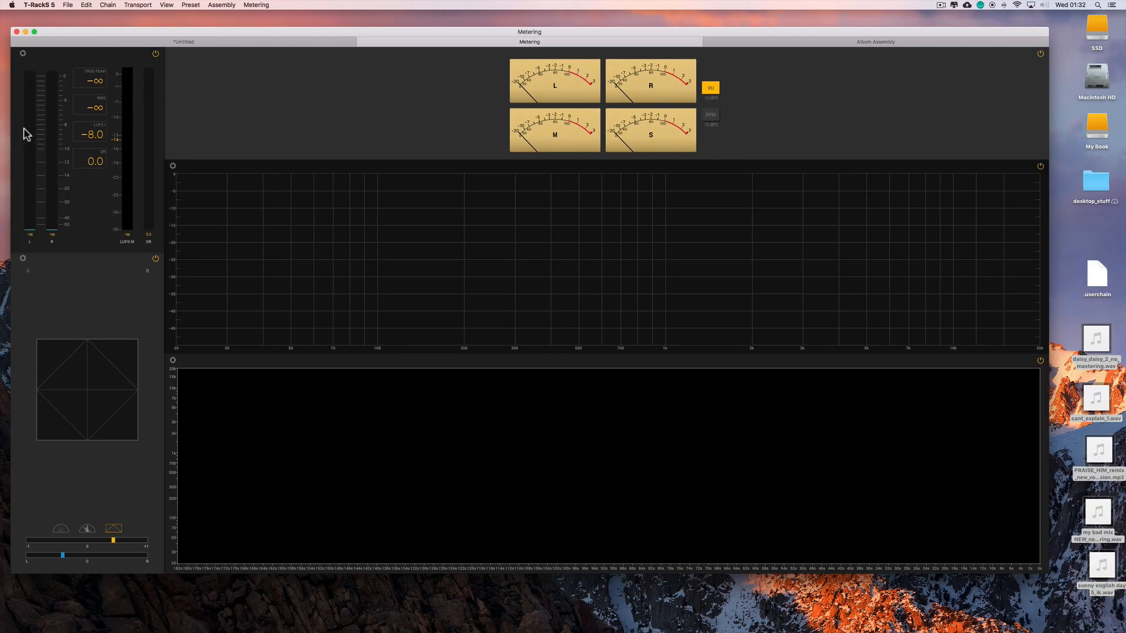
Return to the mastering chain and play the looped section to check the true peak level.
click(267, 42)
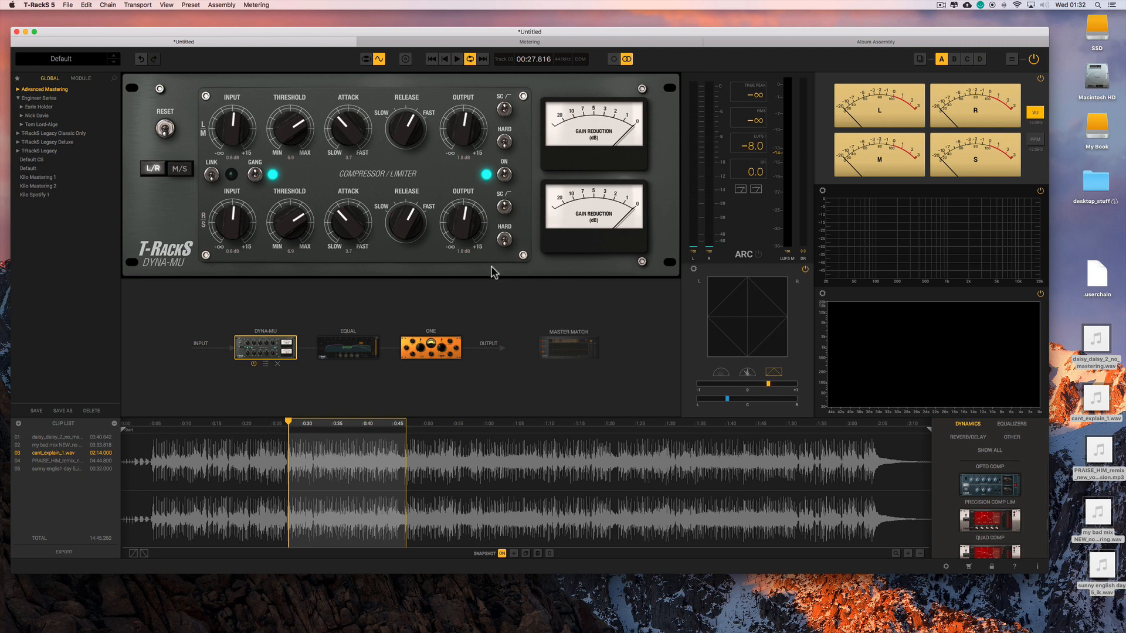
key(space)
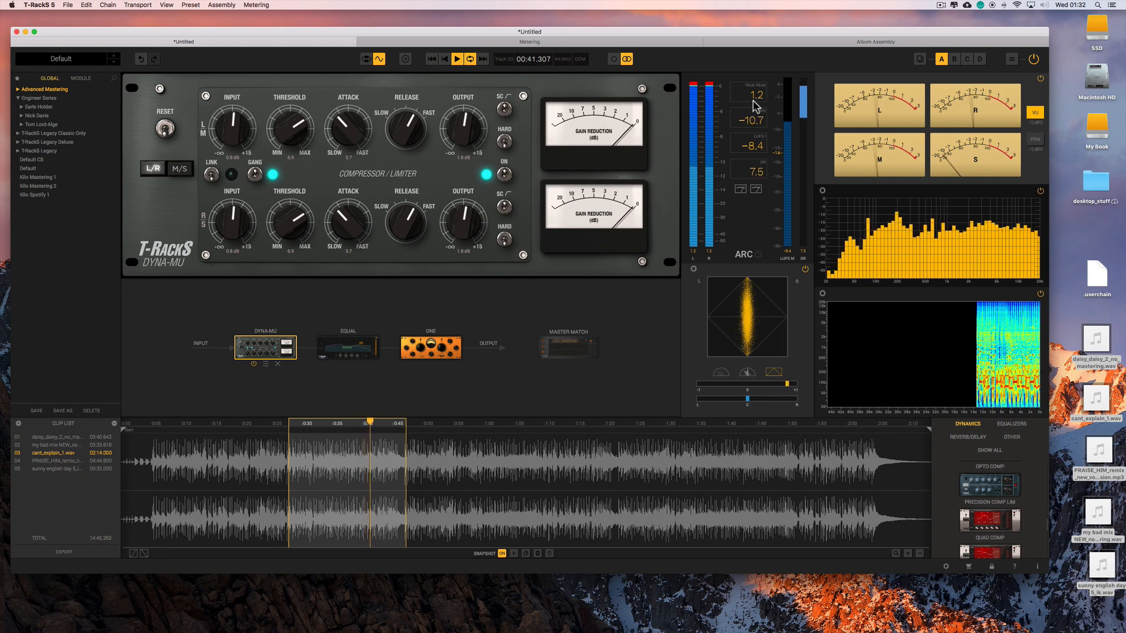
key(space)
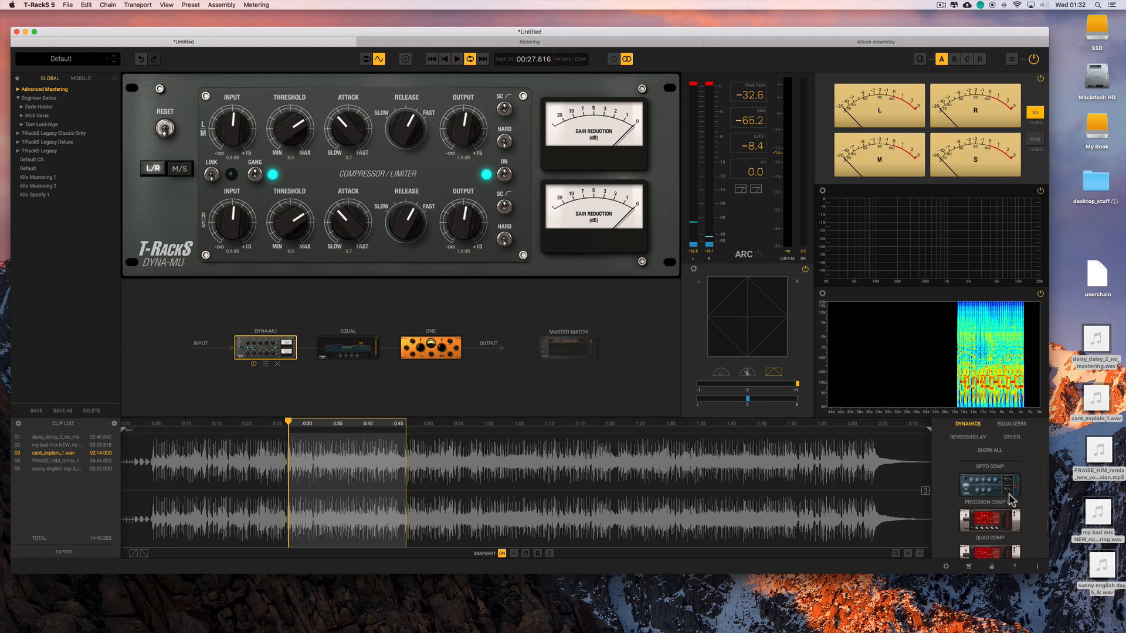
Add the Stealth Limiter from the dynamics modules to the end of the chain, after the One processor.
scroll(1011, 499, down, 5)
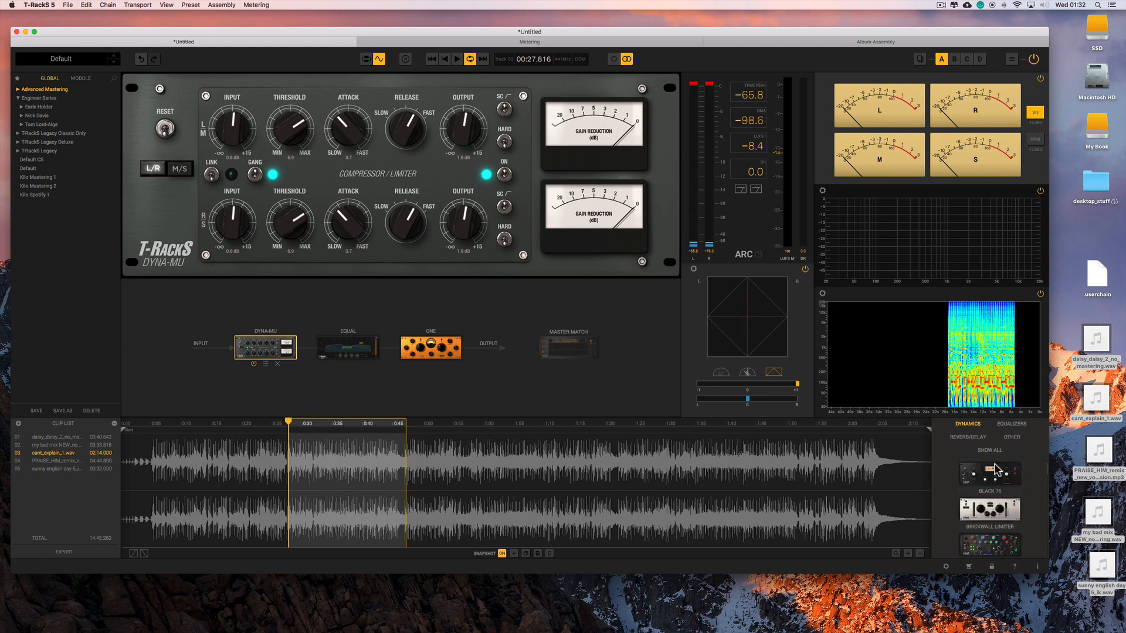
scroll(1003, 493, down, 5)
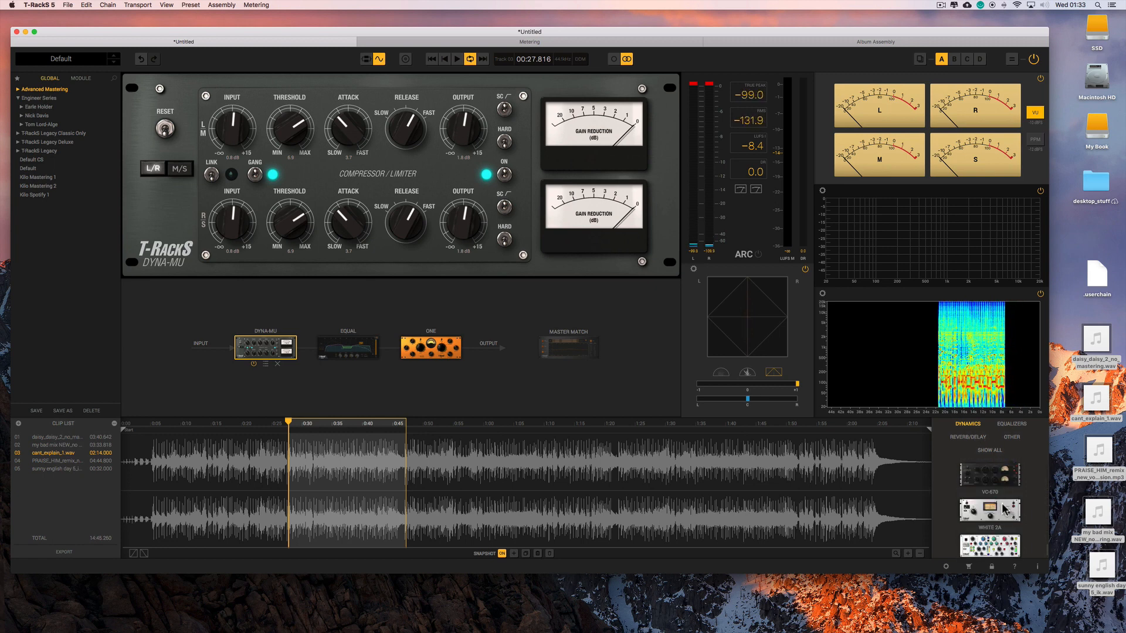
scroll(1005, 510, up, 3)
drag(1004, 498, 472, 349)
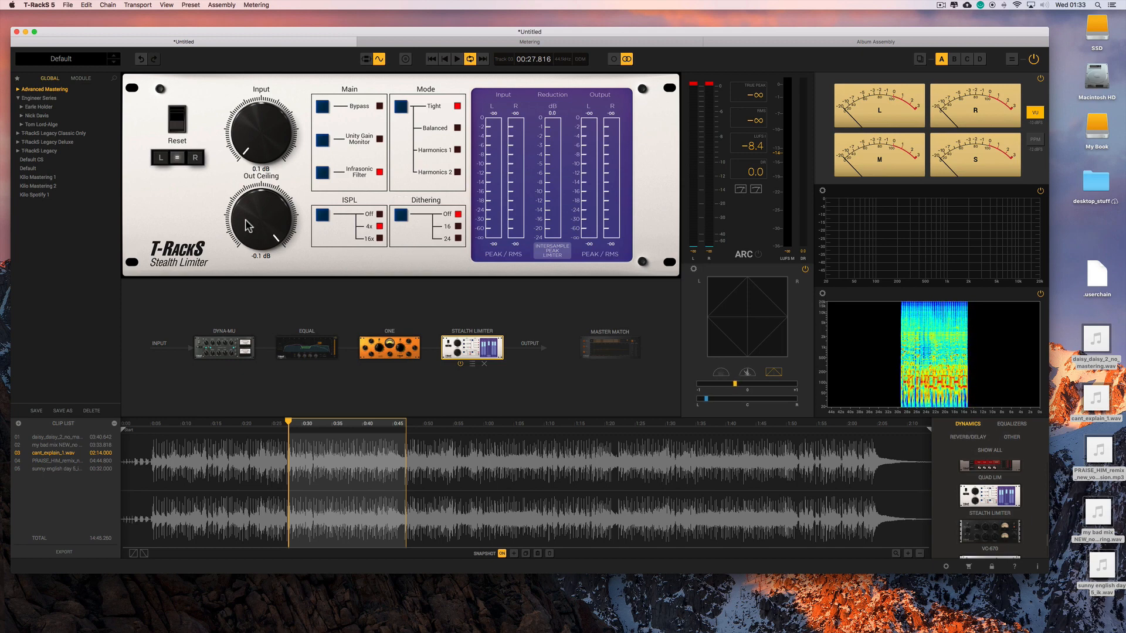
Lower the output level of the Dyna-Mu compressor at the start of the chain.
click(400, 351)
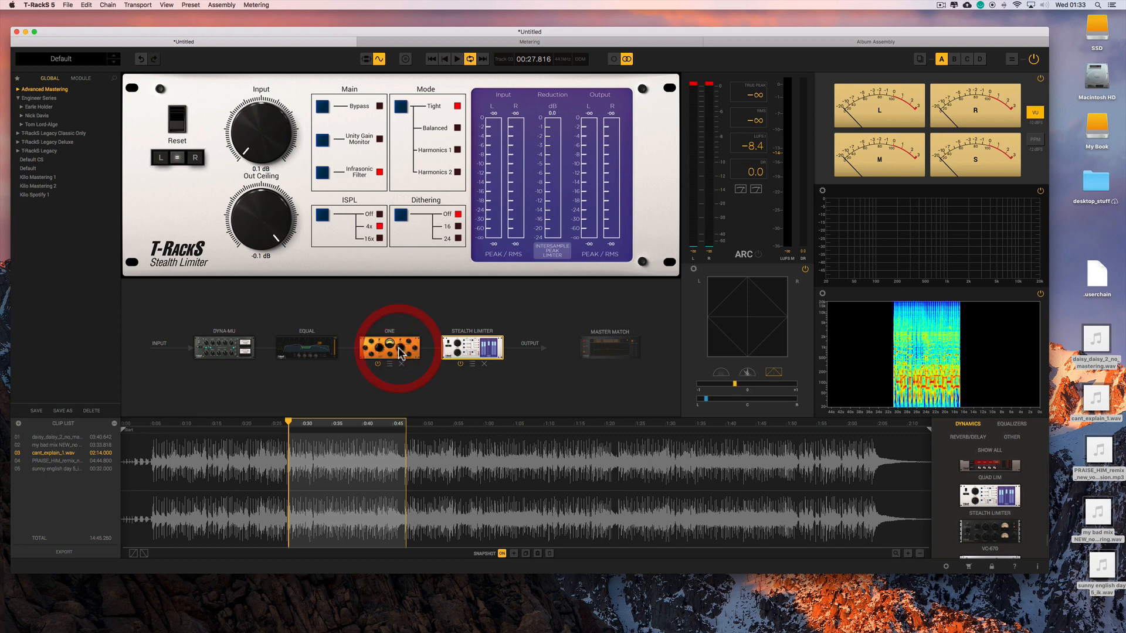
click(231, 349)
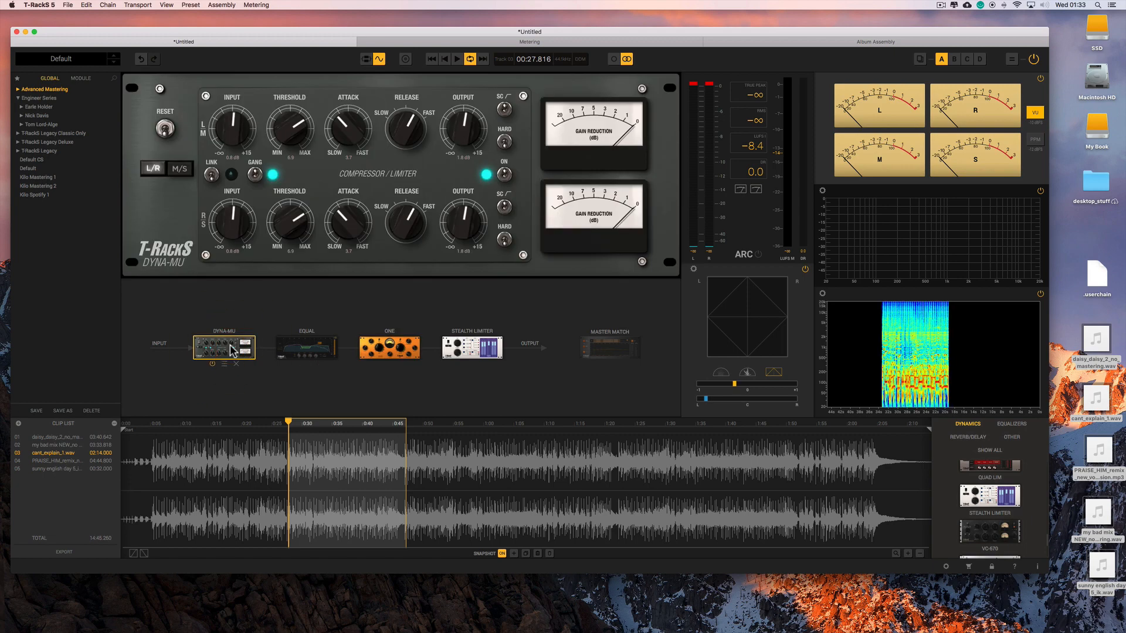
click(463, 233)
drag(463, 232, 463, 234)
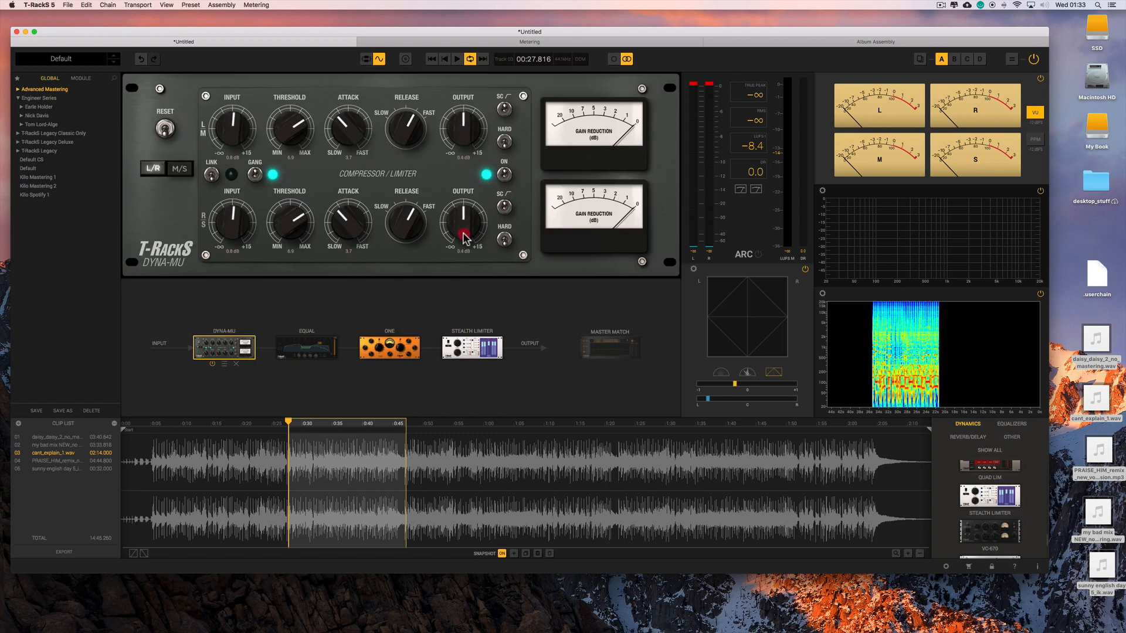
Set the One processor's volume to 1.8 while listening to the looped section.
key(space)
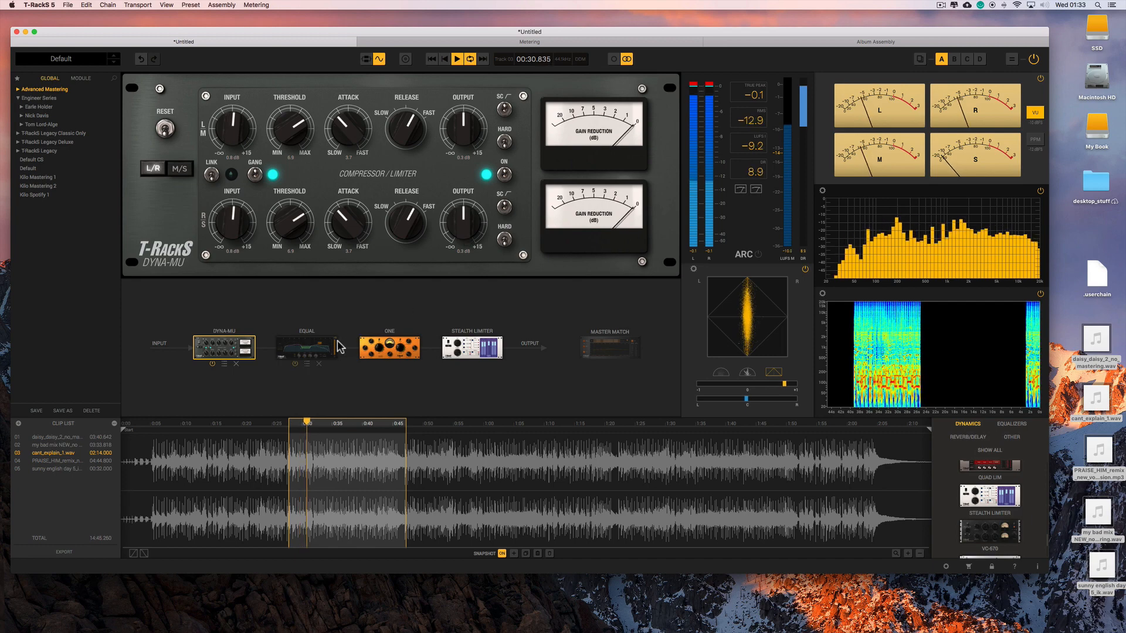
click(379, 347)
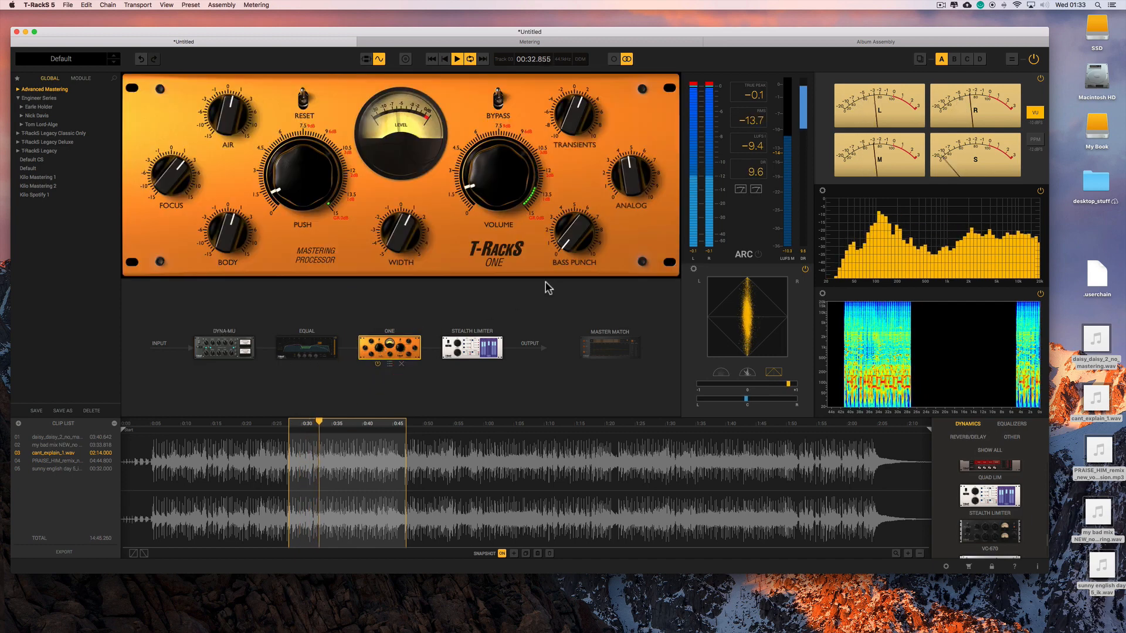
mouse_move(495, 200)
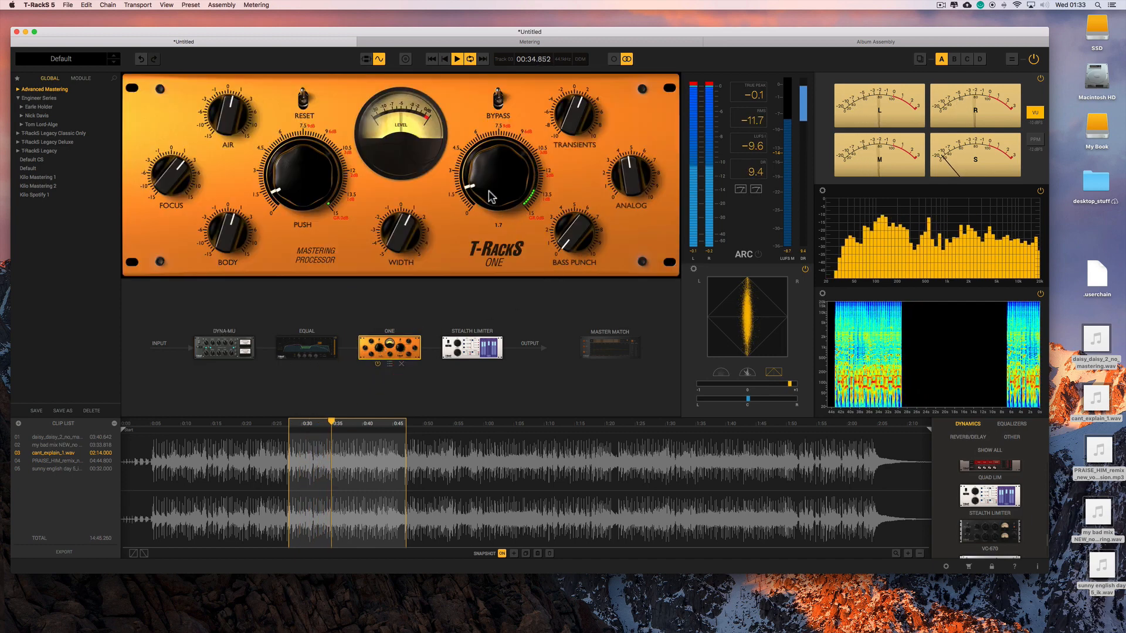
drag(496, 201, 493, 199)
key(space)
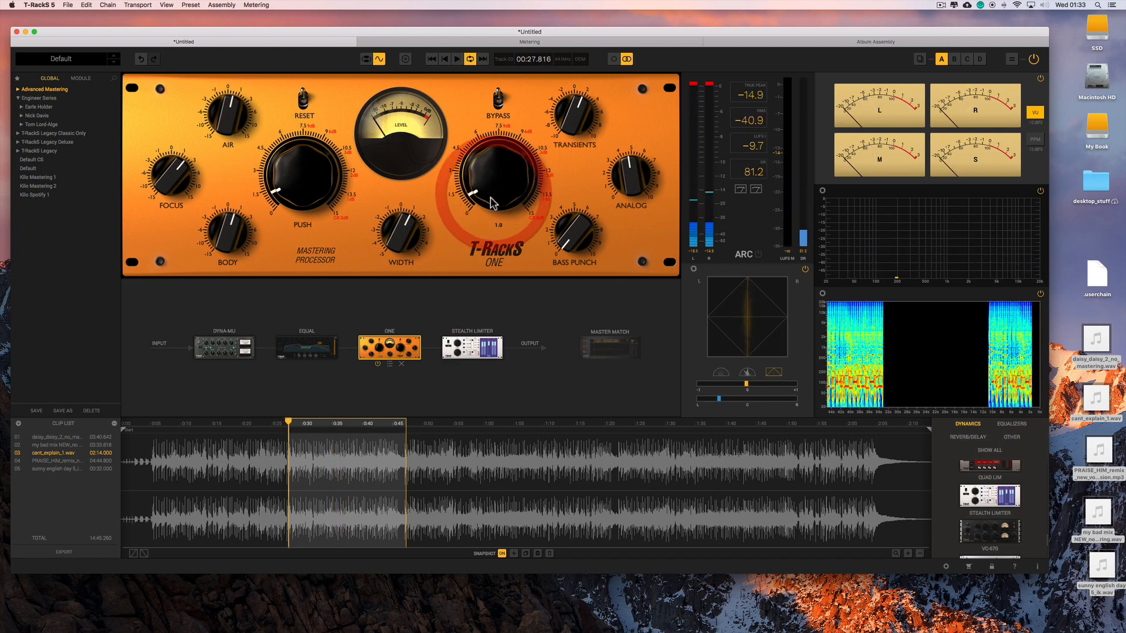
Play and stop the looped section repeatedly to check the dynamic range and integrated LUFS readings.
key(space)
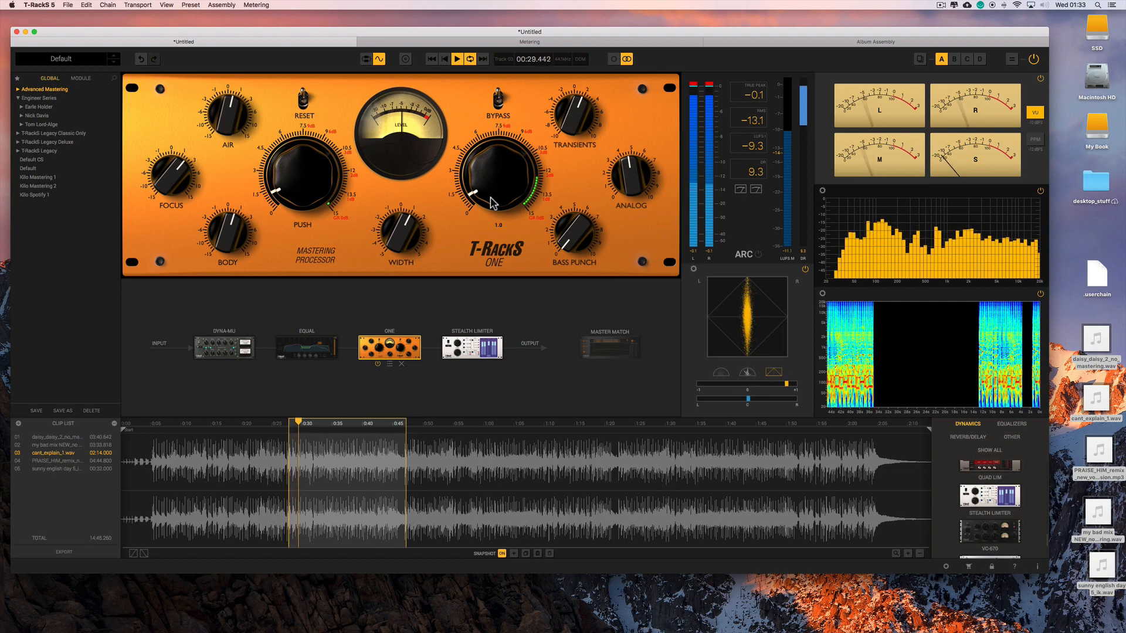
key(space)
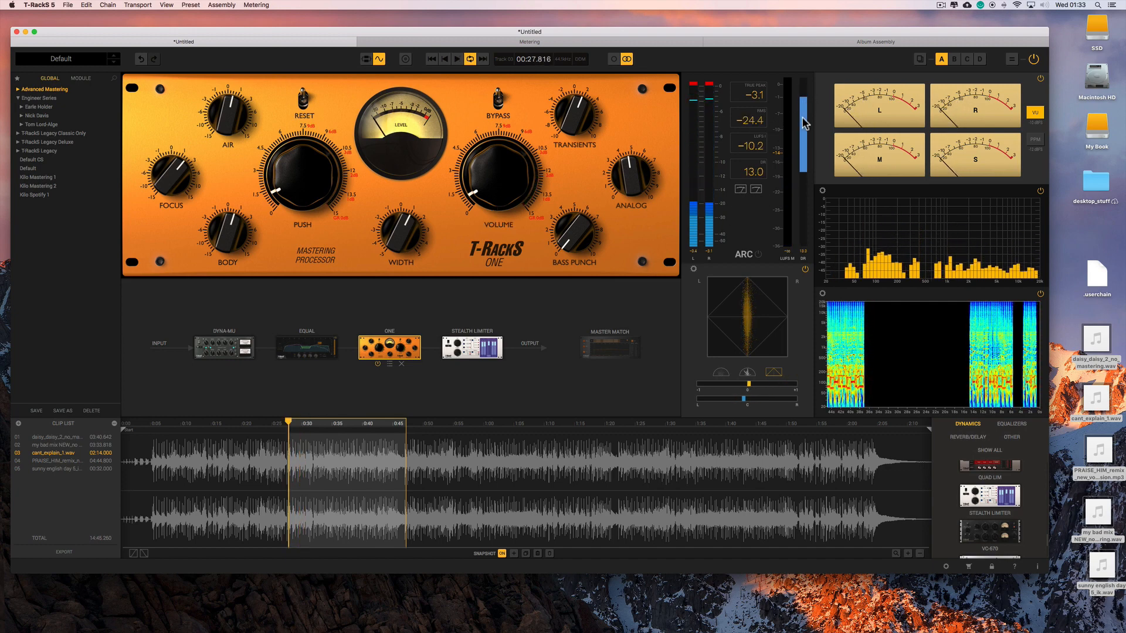
key(space)
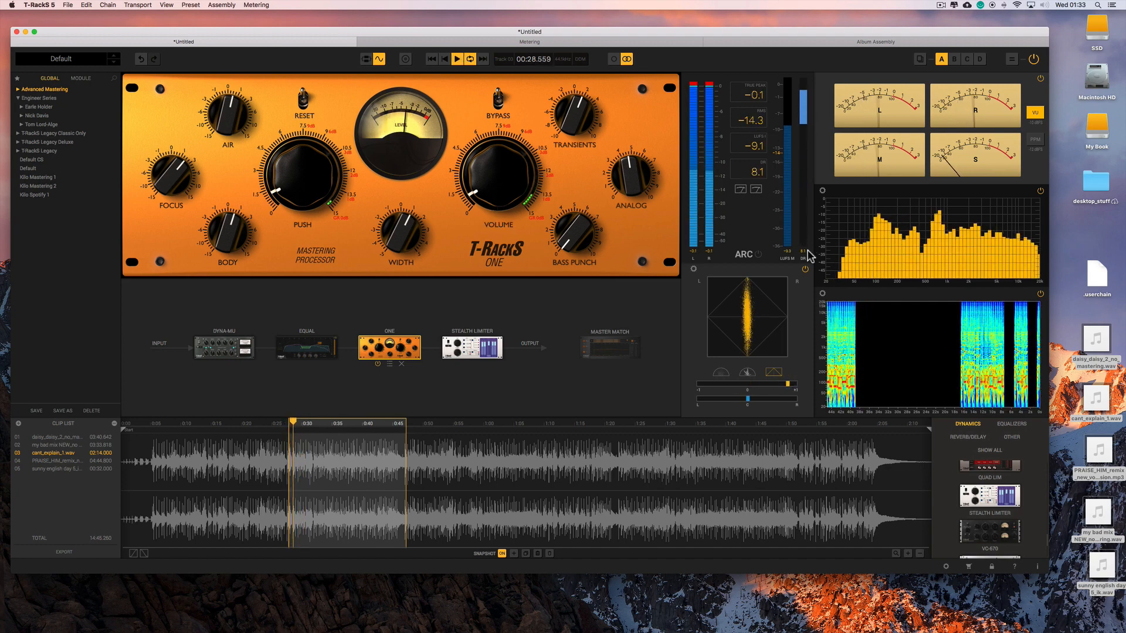
key(space)
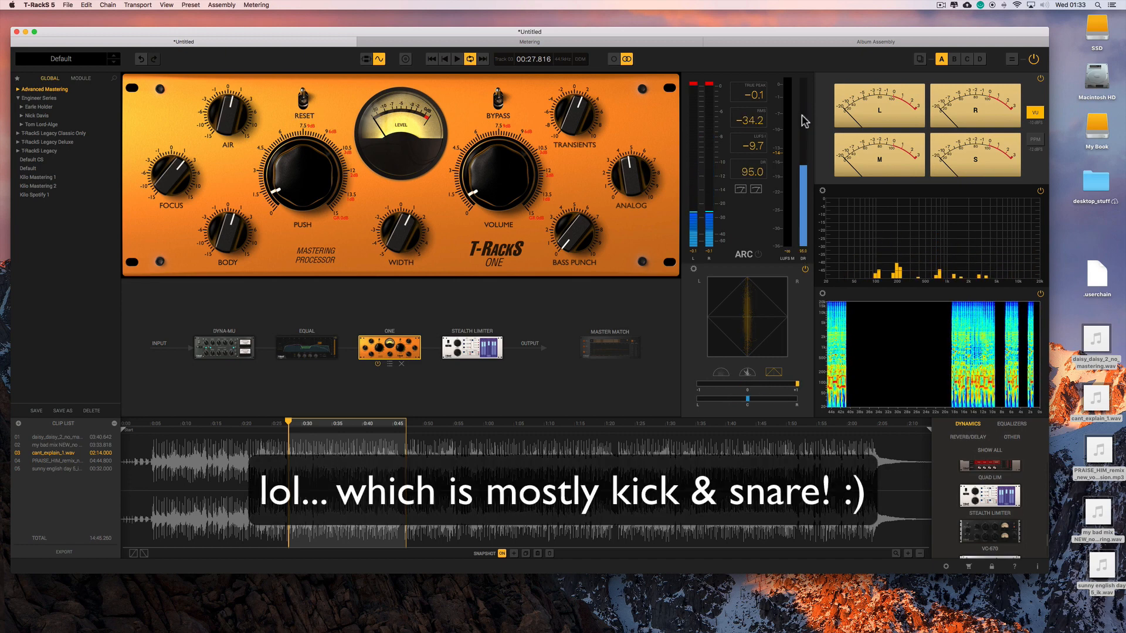
key(space)
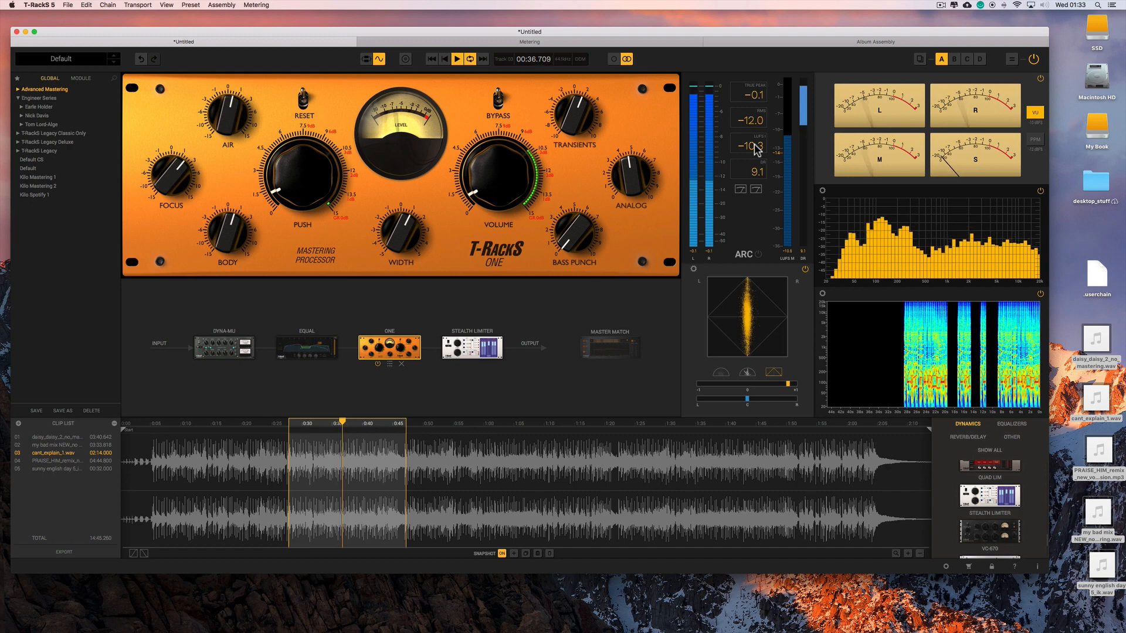
key(space)
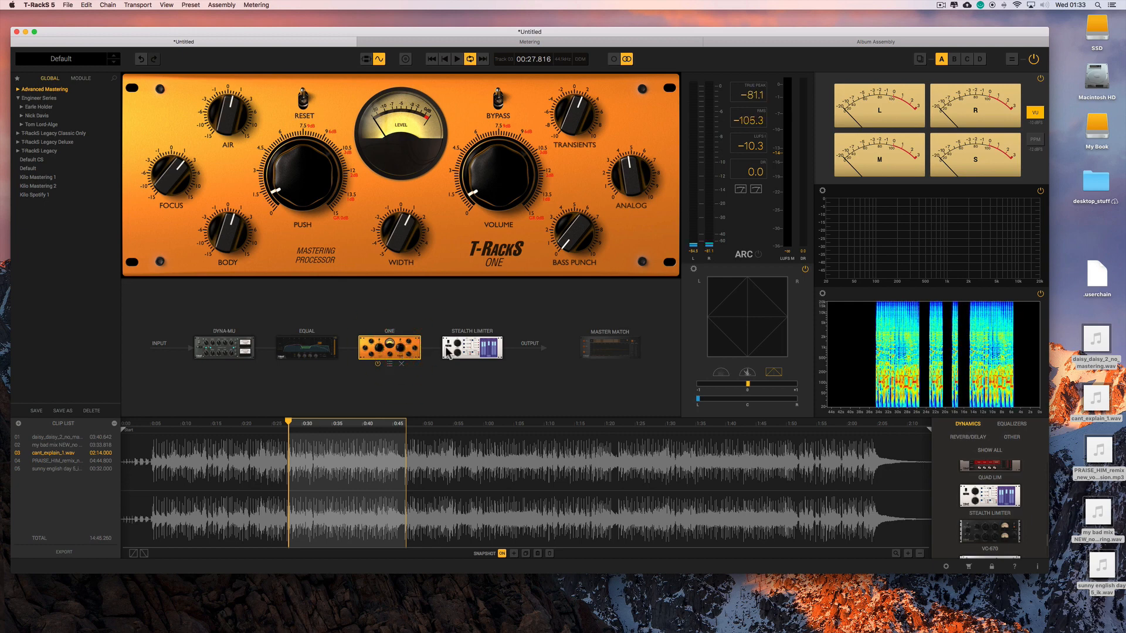
Bring up the Stealth Limiter and lower its output ceiling to -4.1 dB while auditioning the looped section.
click(245, 352)
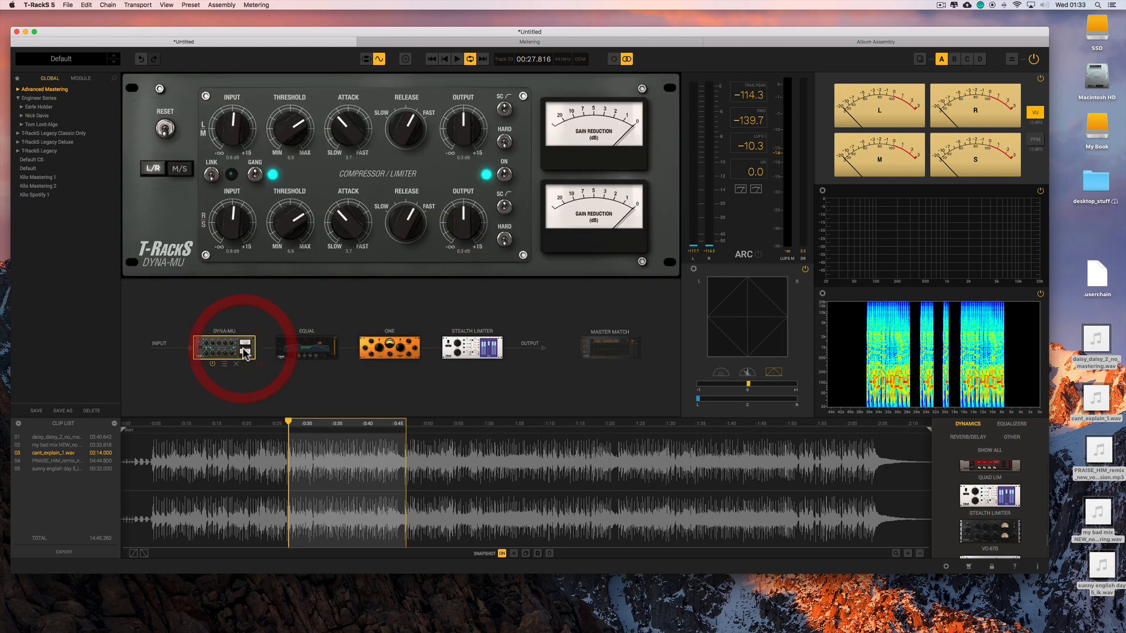
click(470, 348)
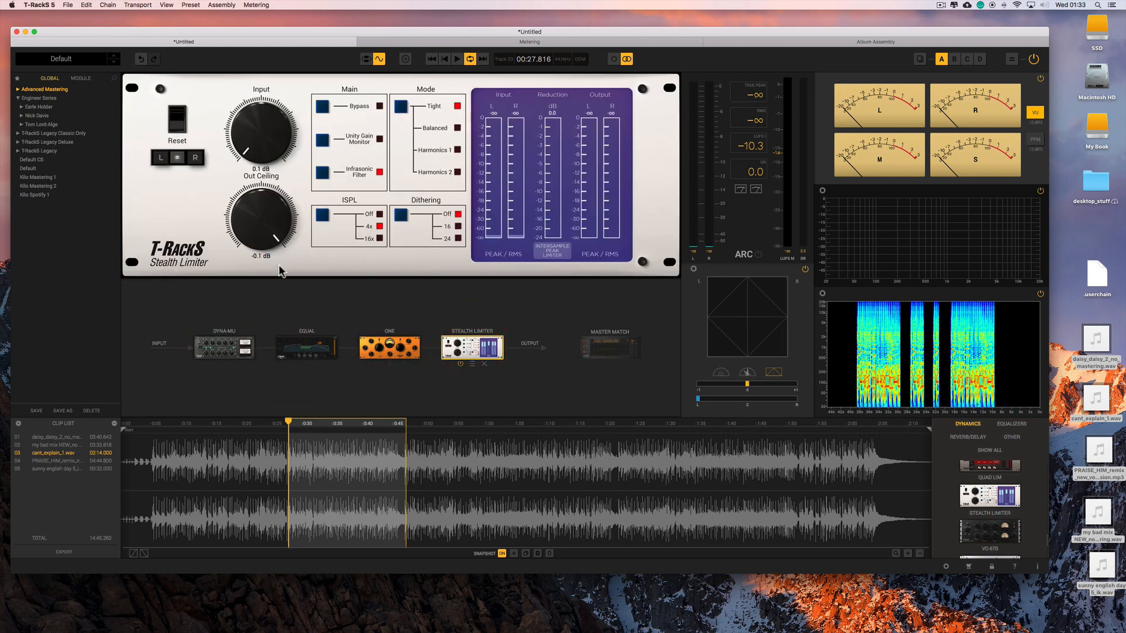
click(268, 253)
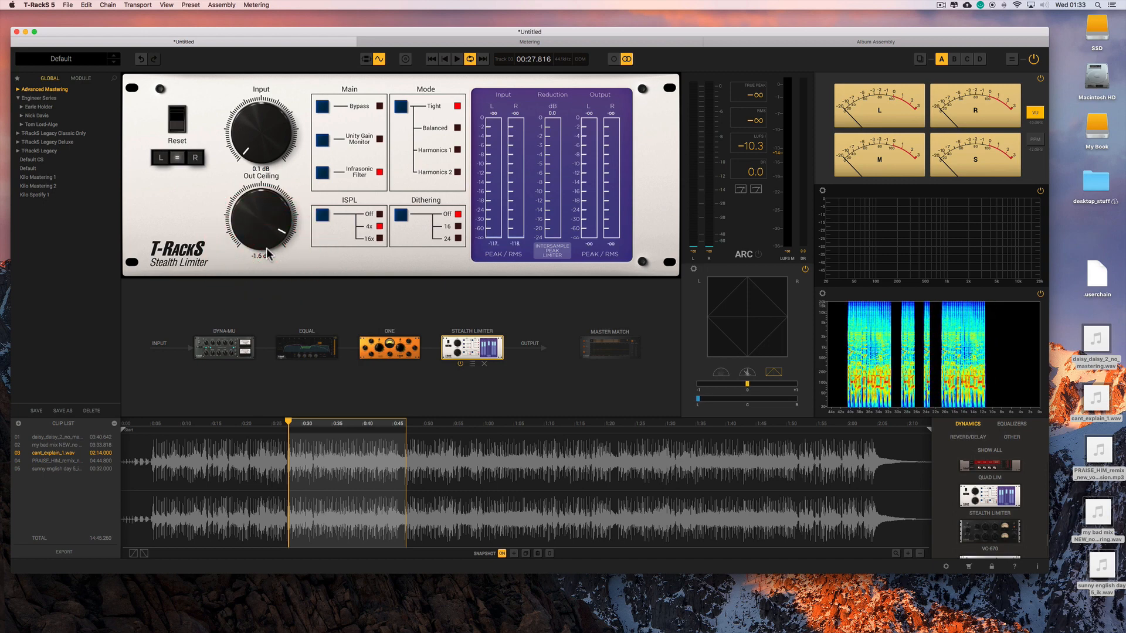
key(space)
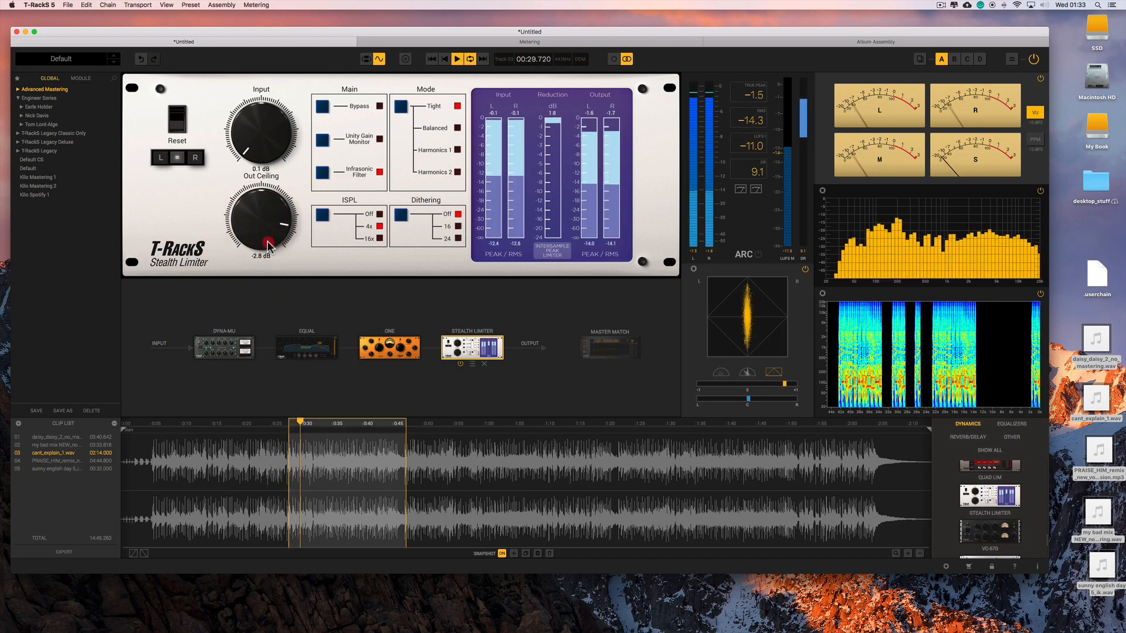
drag(267, 237, 267, 244)
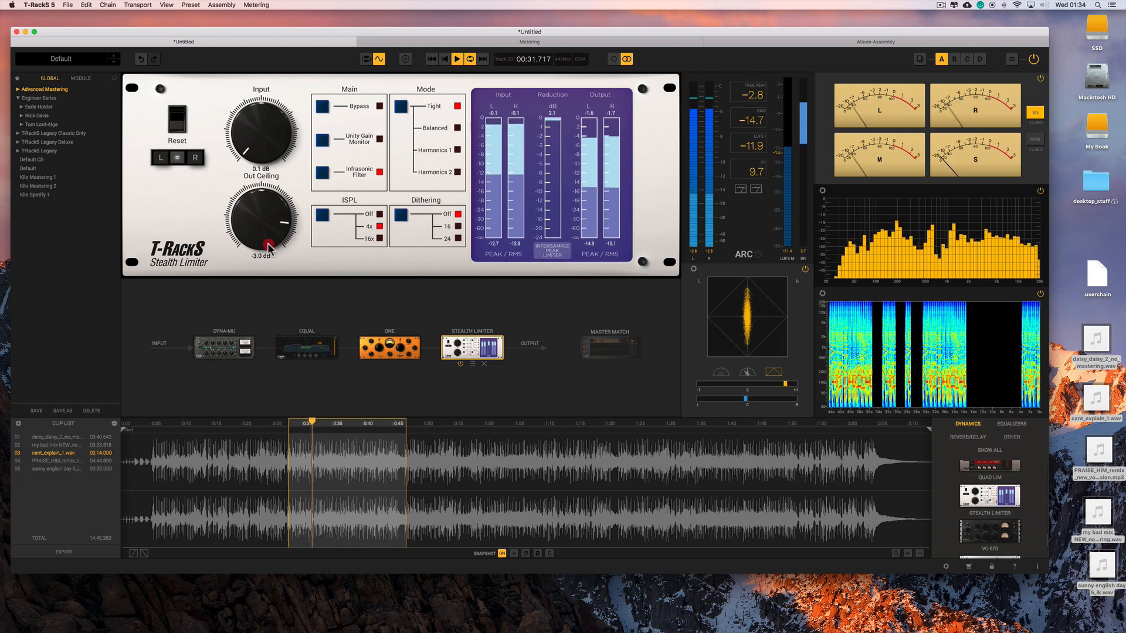
key(space)
key(space)
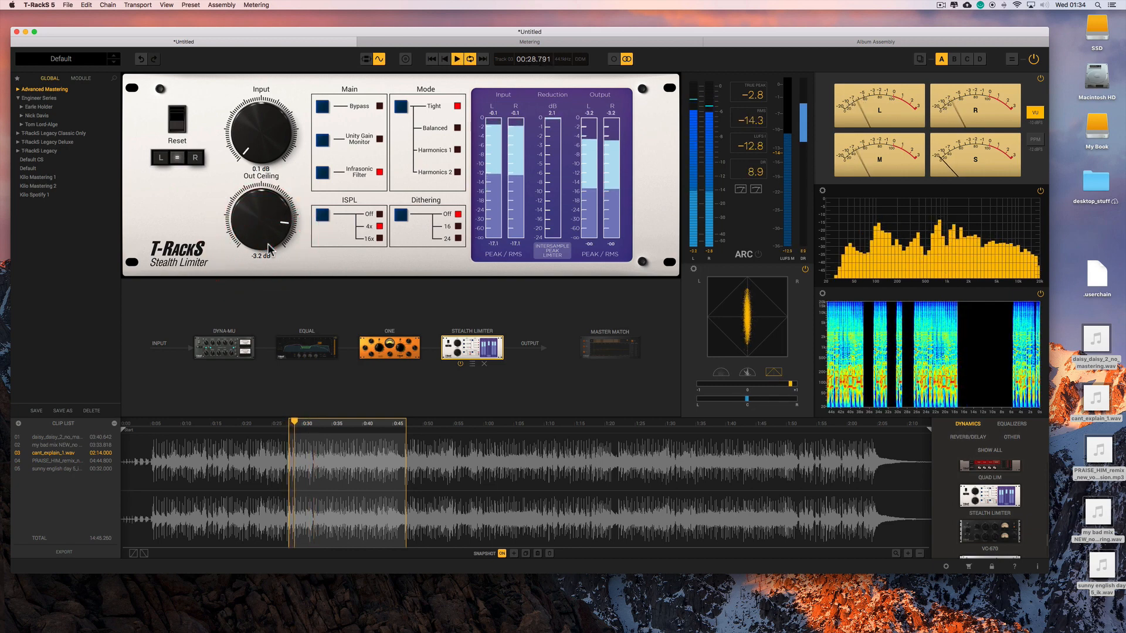
key(space)
drag(269, 237, 269, 242)
key(space)
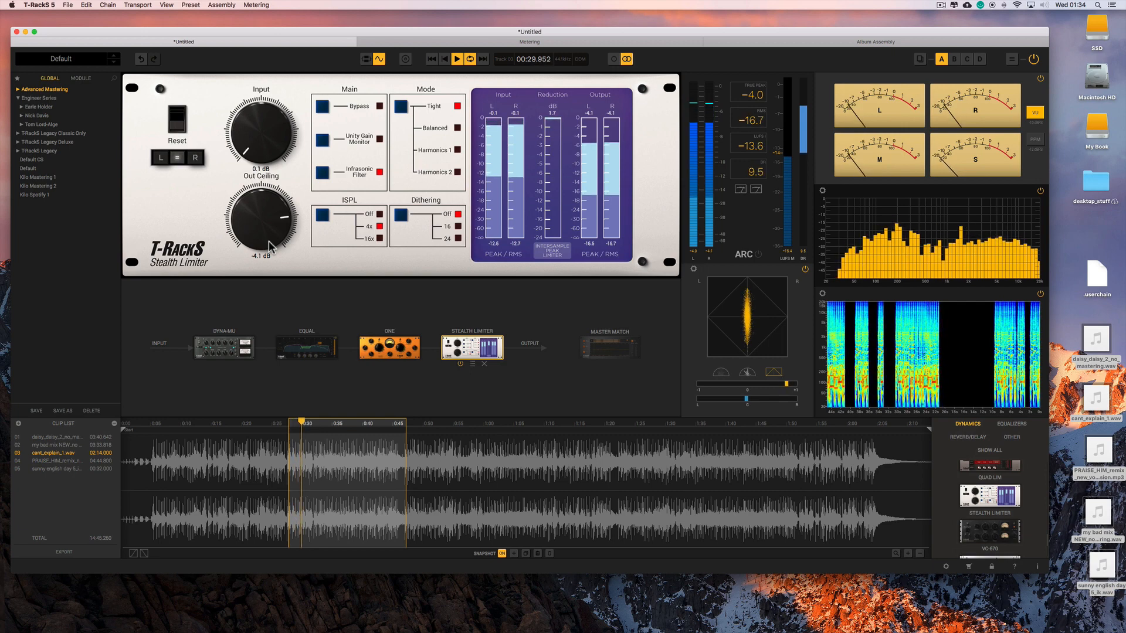
Reset the integrated LUFS reading and set the Stealth Limiter's output ceiling to -4.6 dB, checking it against the loop.
key(space)
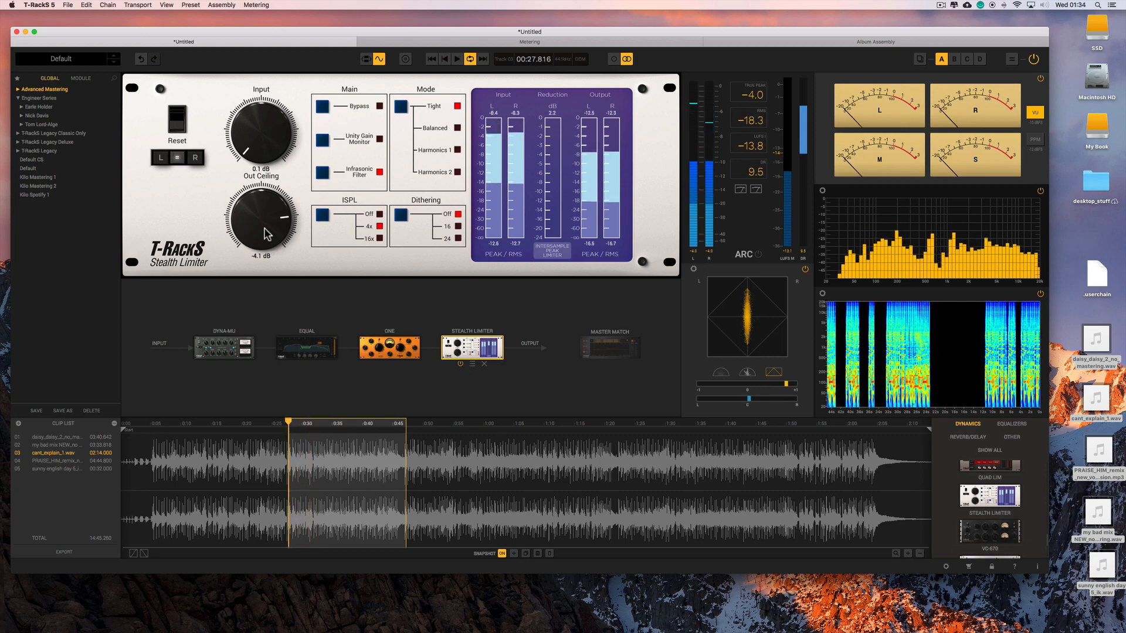
drag(265, 230, 265, 231)
key(space)
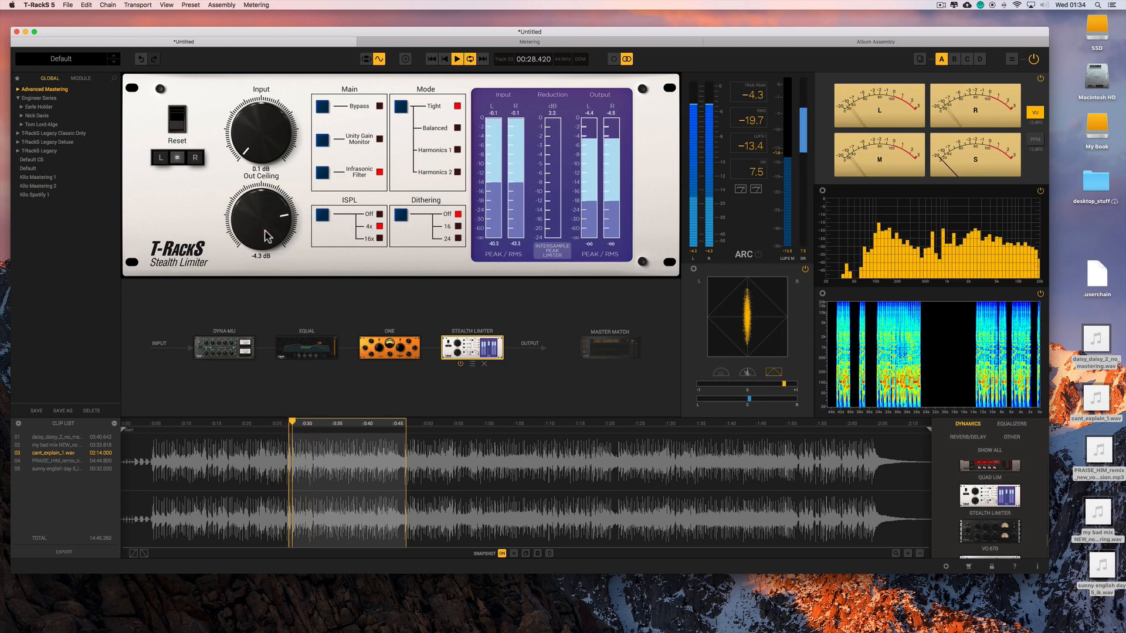
key(space)
click(754, 145)
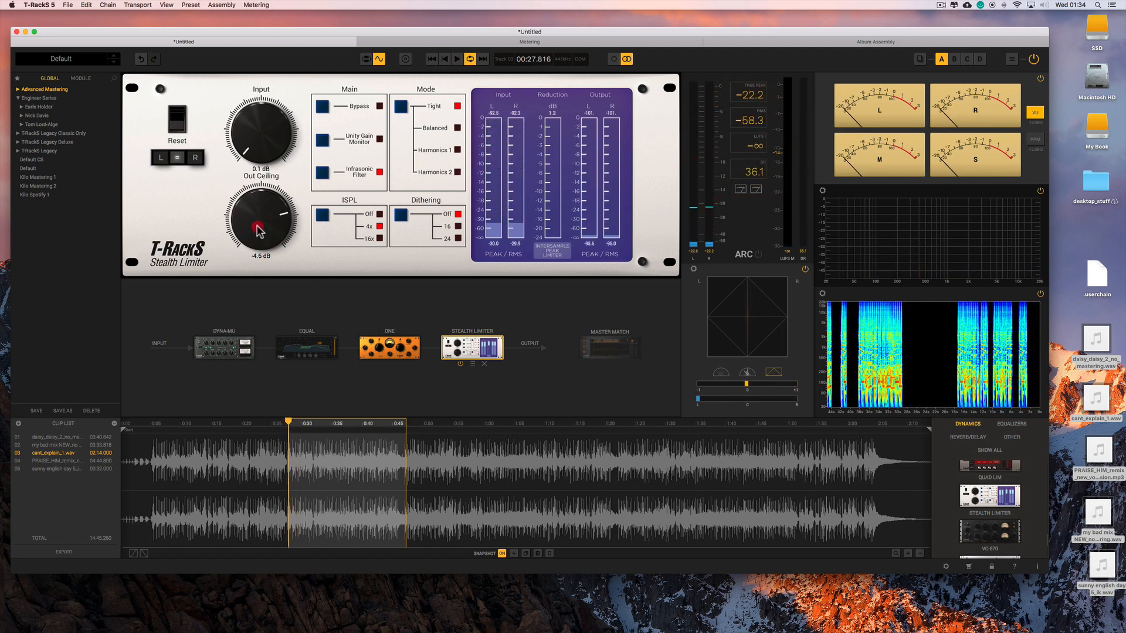
drag(258, 231, 258, 231)
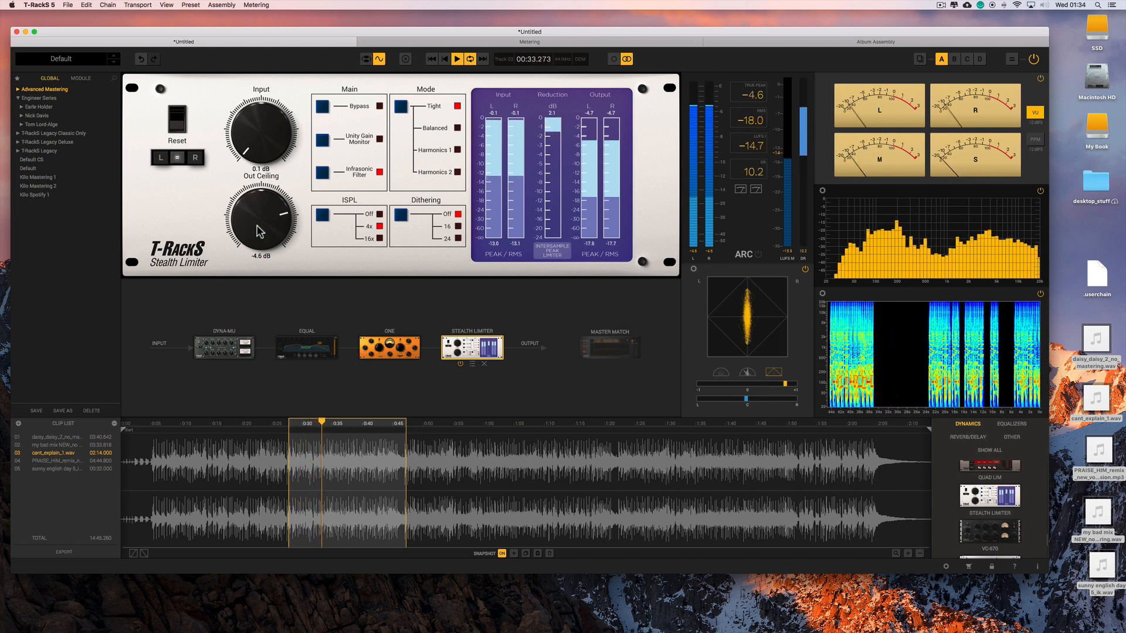
key(space)
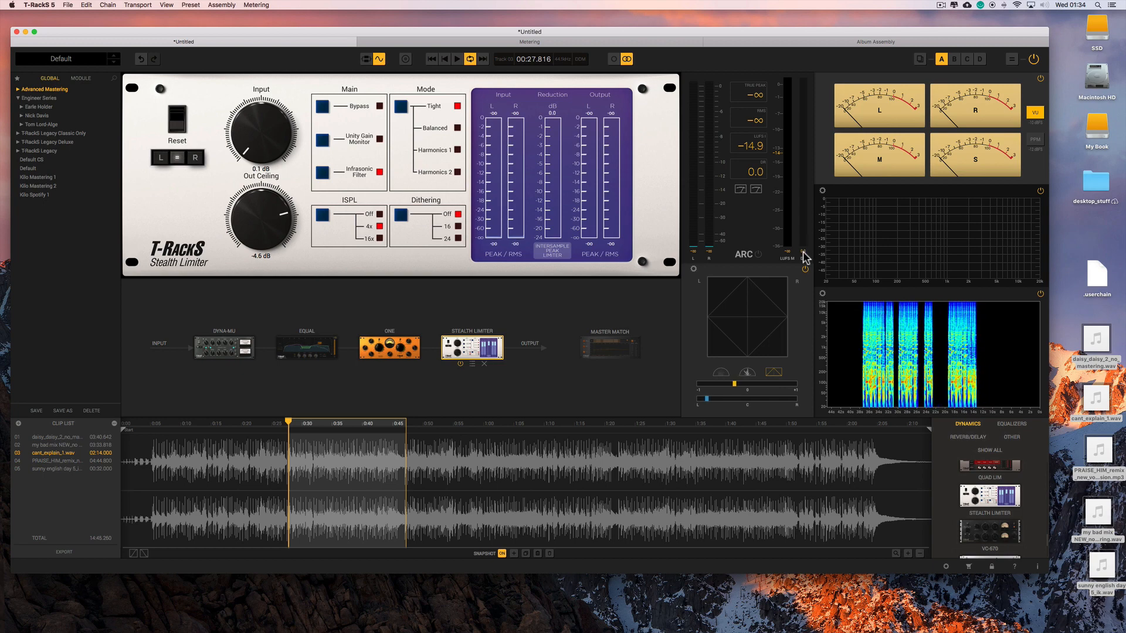
Play and stop the looped section to check the limited chain's loudness and dynamic range readings.
key(space)
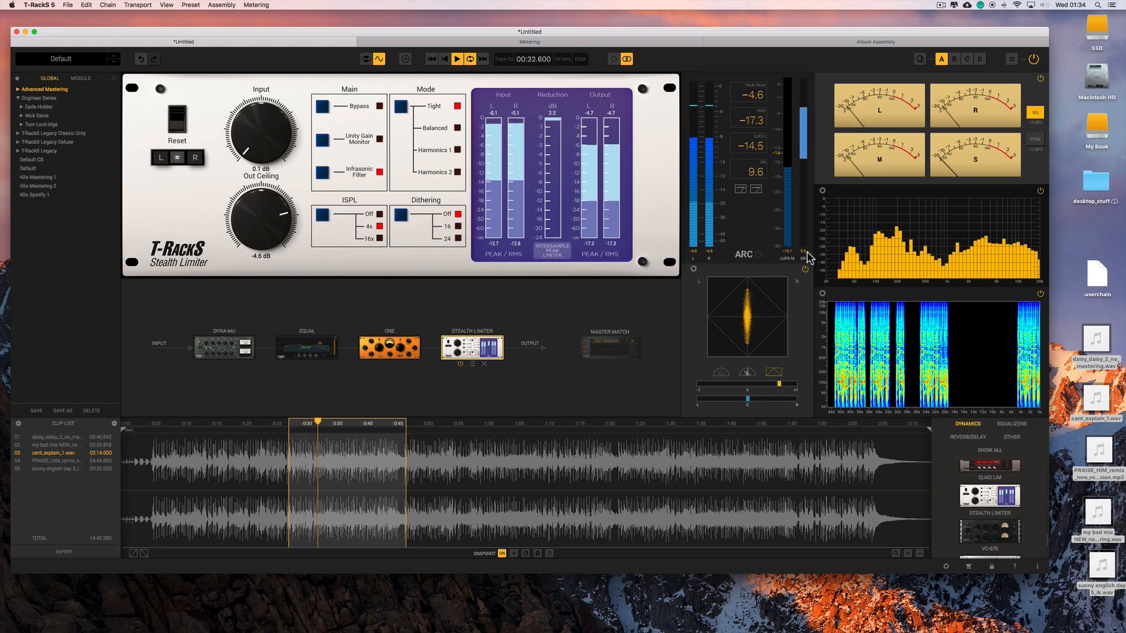
key(space)
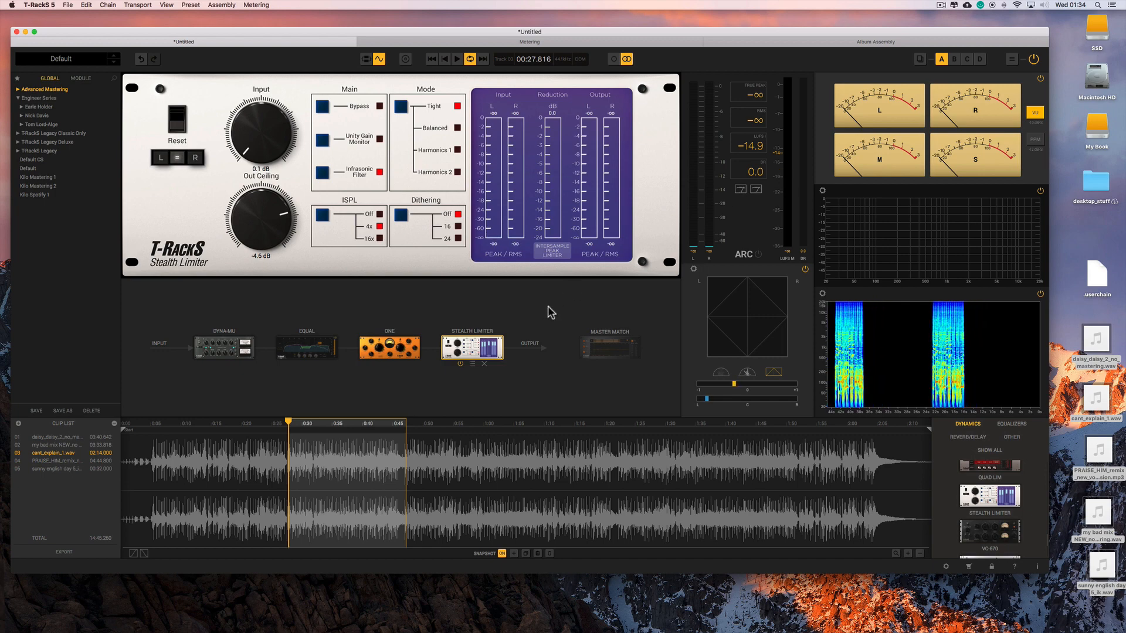
key(space)
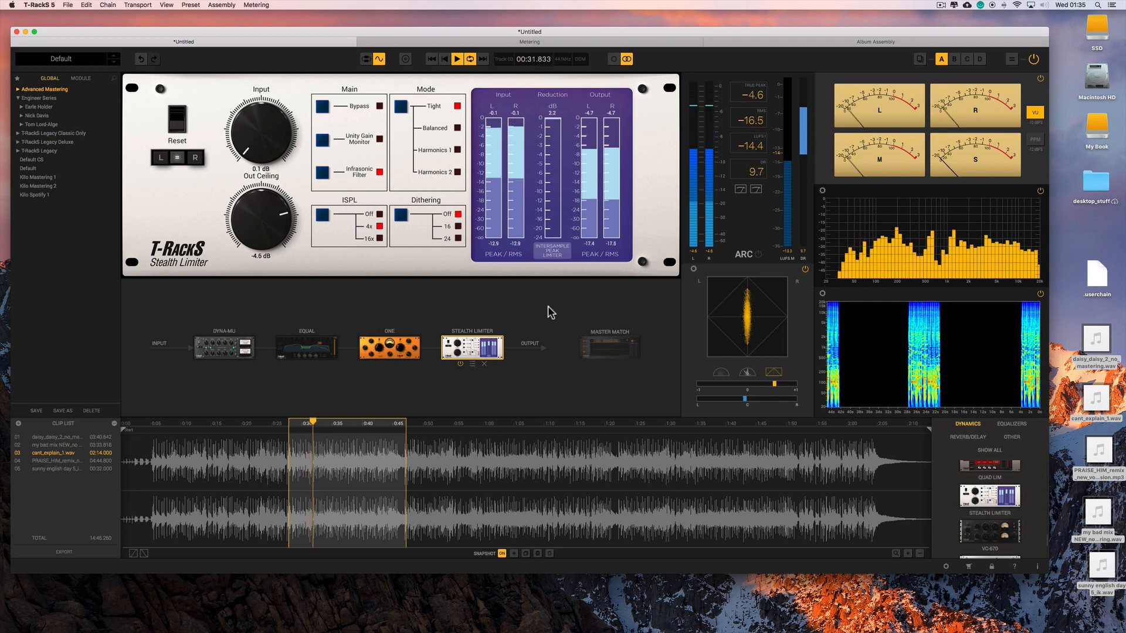
key(space)
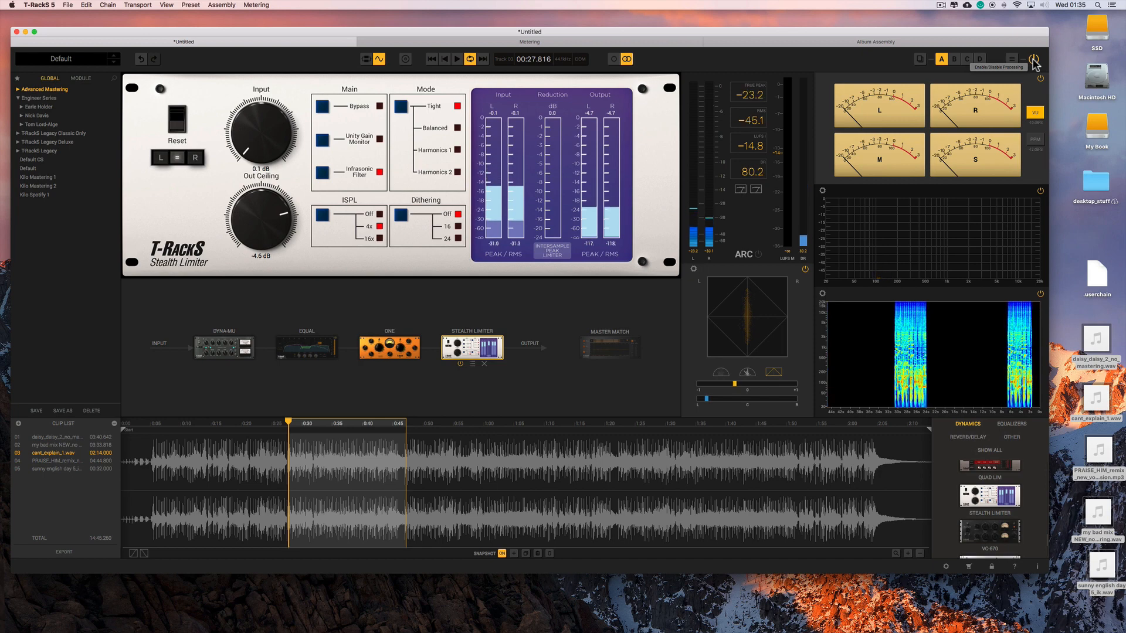
Compare the looped section with and without mastering by toggling all processing off and on during playback.
key(space)
click(1033, 60)
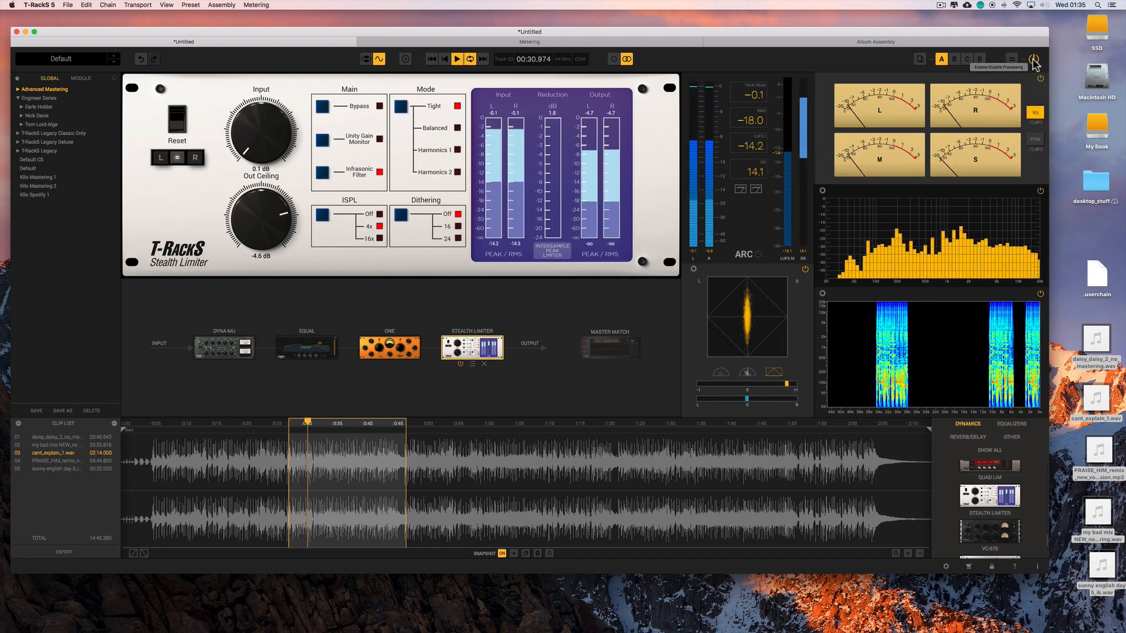
click(1033, 61)
click(1033, 61)
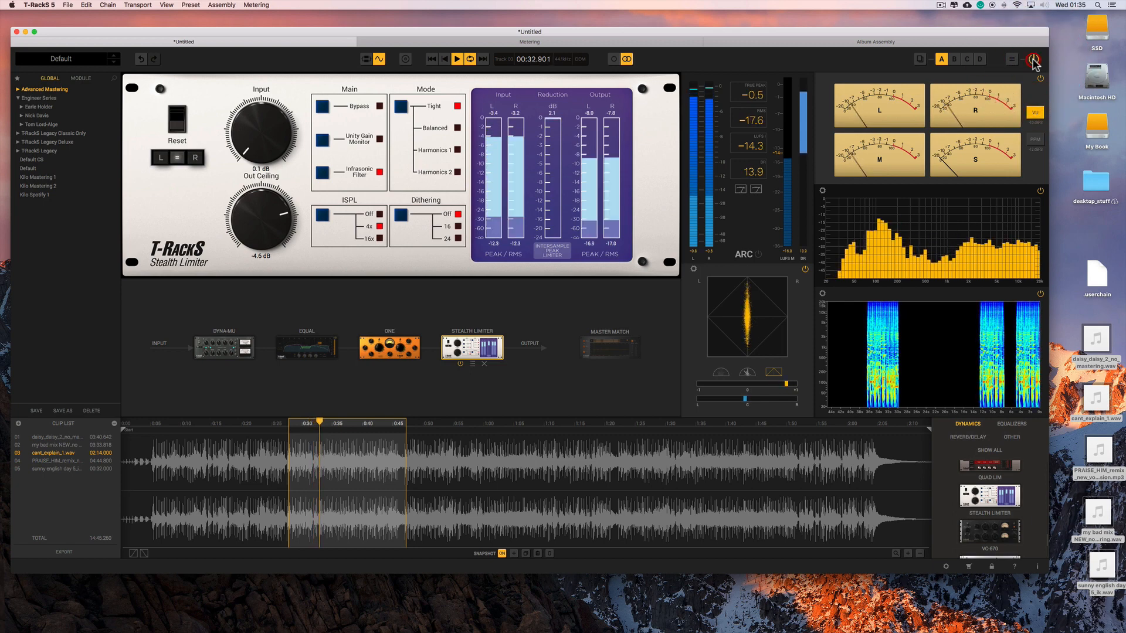
click(1033, 61)
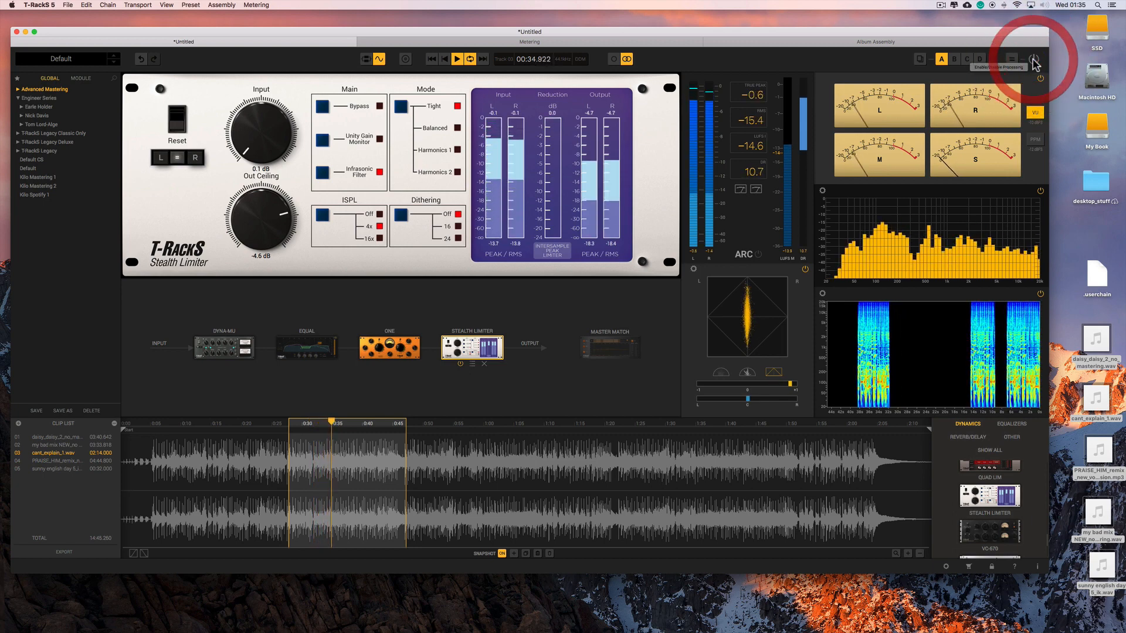
click(1033, 61)
key(space)
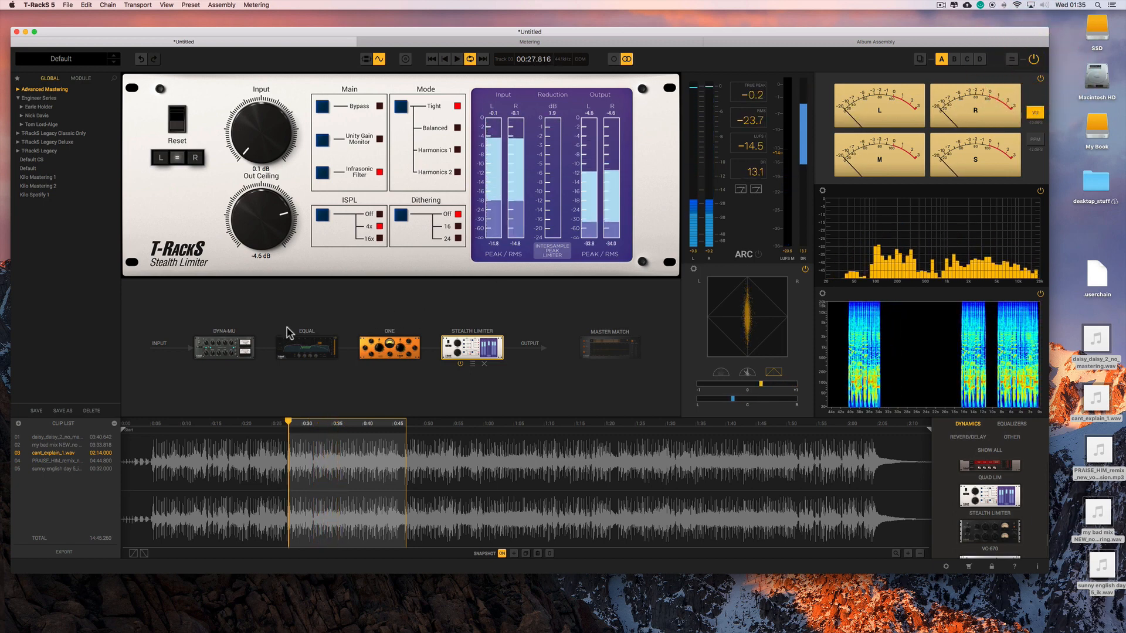
Raise the Dyna-Mu compressor's output level and lower its threshold while the looped section plays.
click(248, 346)
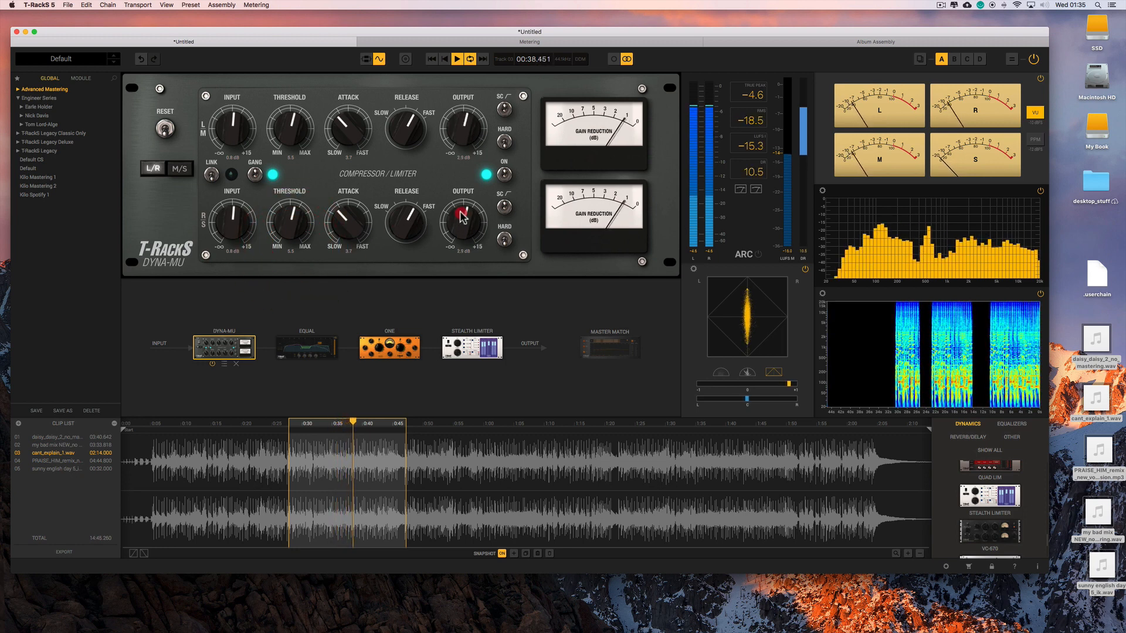
drag(459, 210, 460, 219)
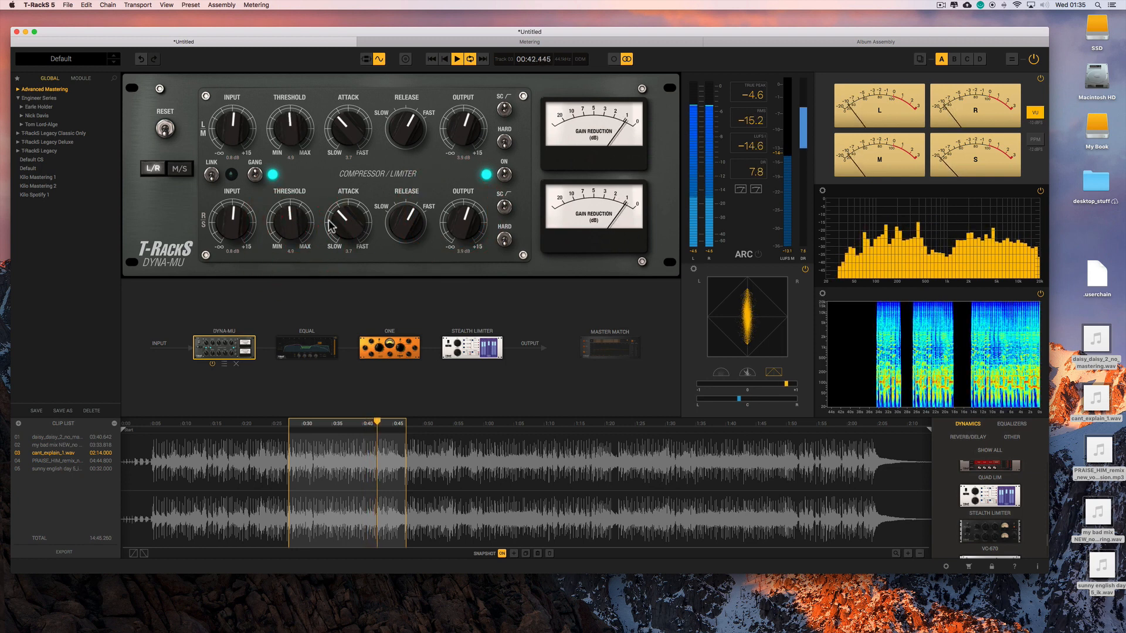
drag(294, 234, 301, 260)
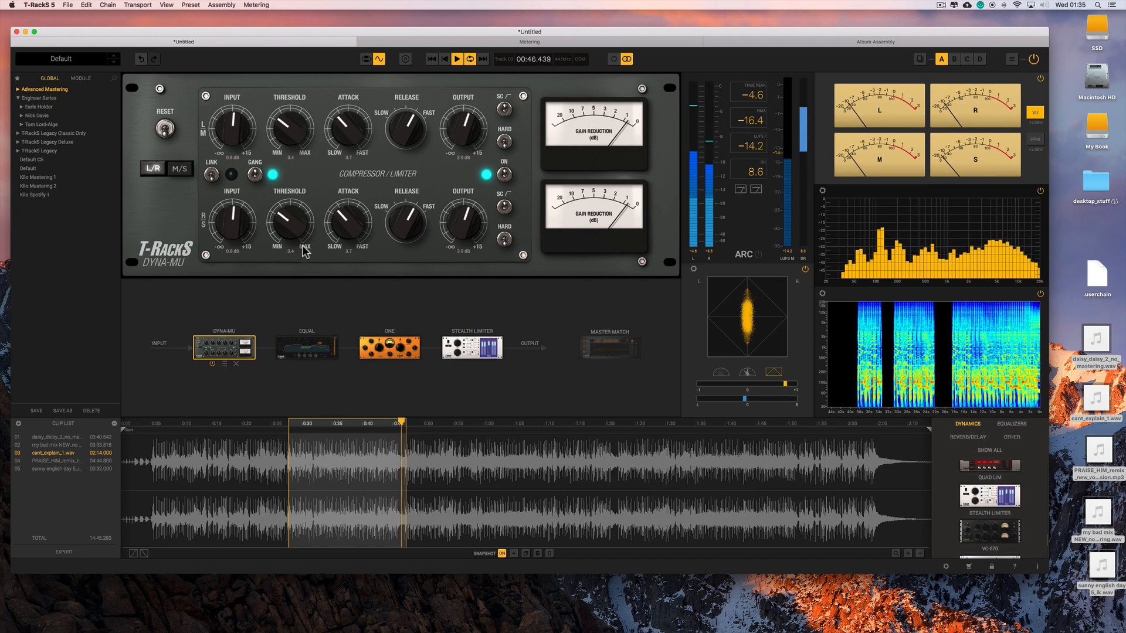
click(303, 247)
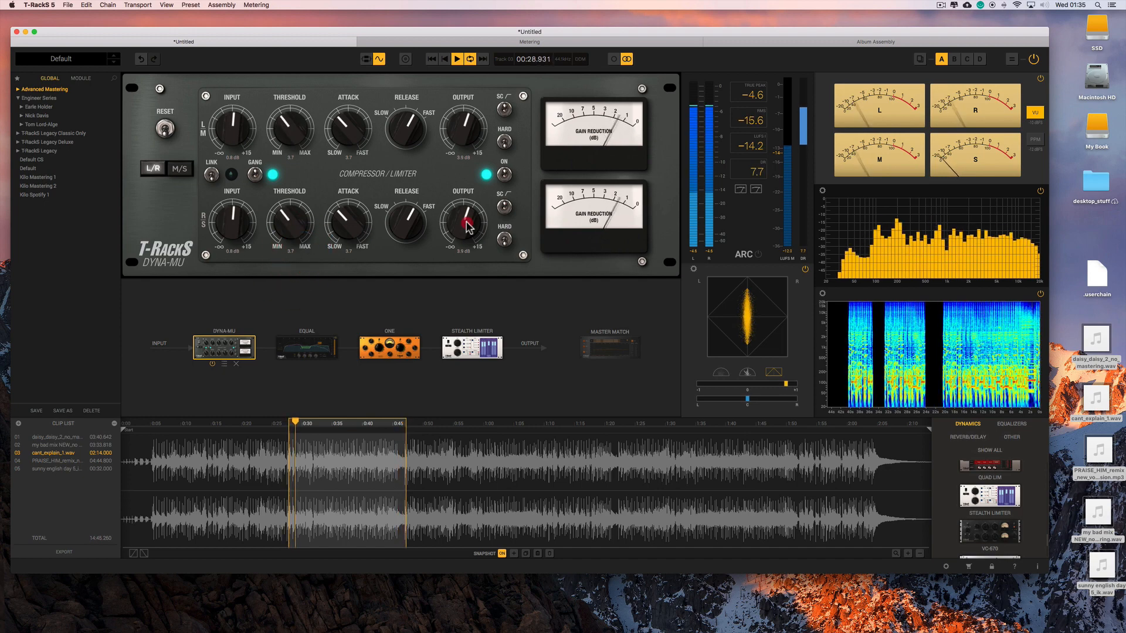
In the EQual, raise the high-frequency band and set the low band to 64 Hz with a 1.4 dB boost.
click(315, 343)
mouse_move(421, 162)
mouse_down()
mouse_move(431, 150)
mouse_move(420, 146)
mouse_up()
drag(241, 157, 255, 147)
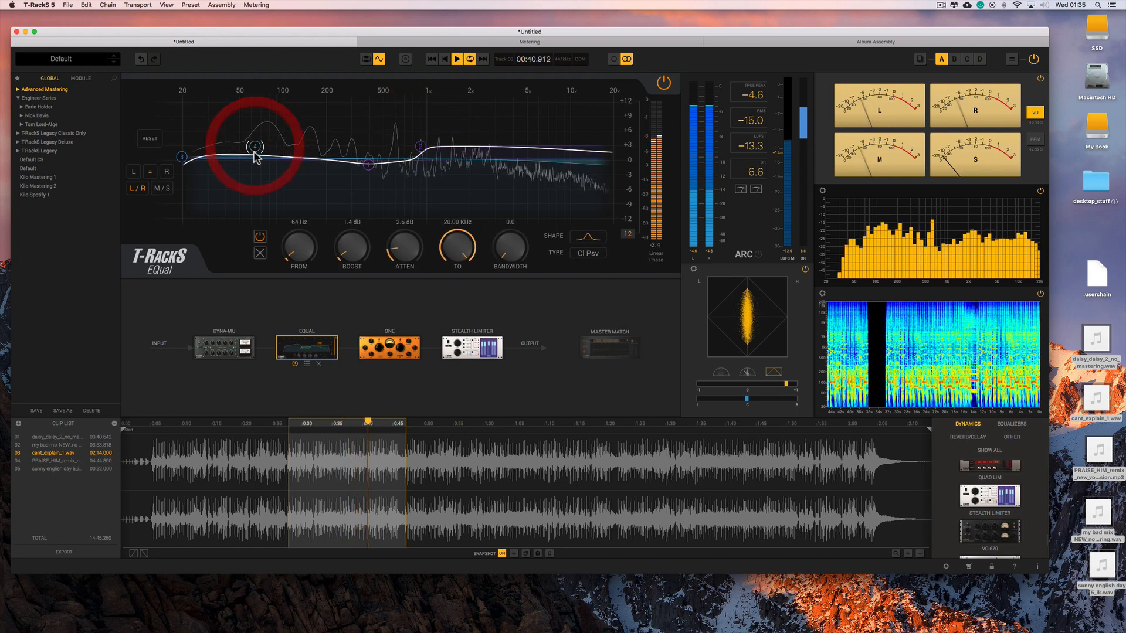
click(257, 150)
click(257, 151)
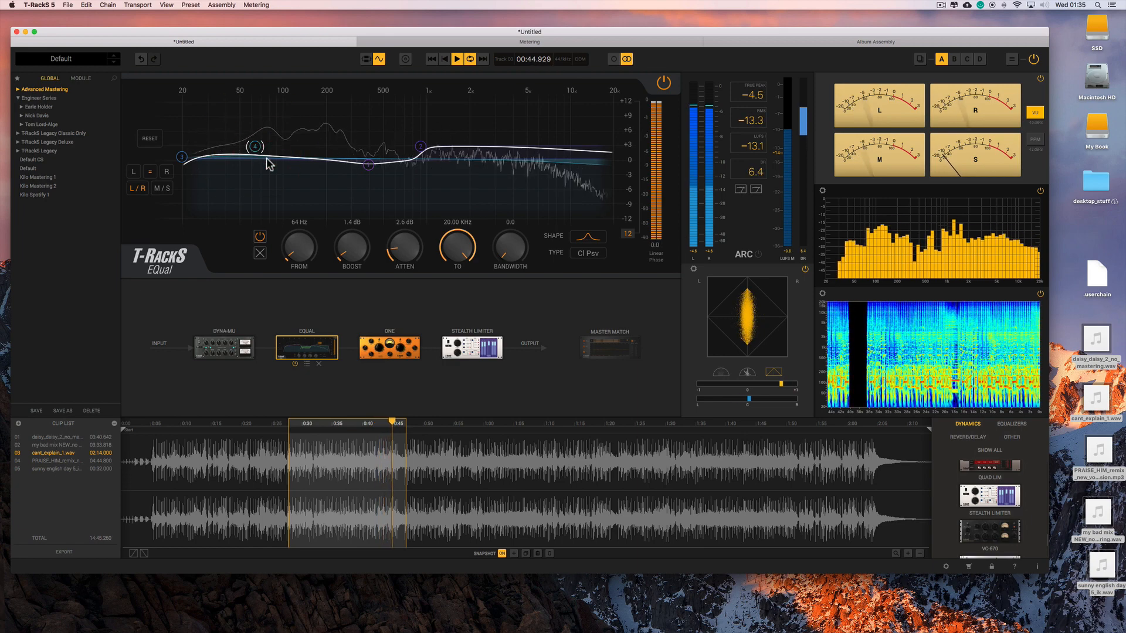
Raise the One processor's bass punch, transients and analog amounts during playback, and stop the loop.
click(391, 351)
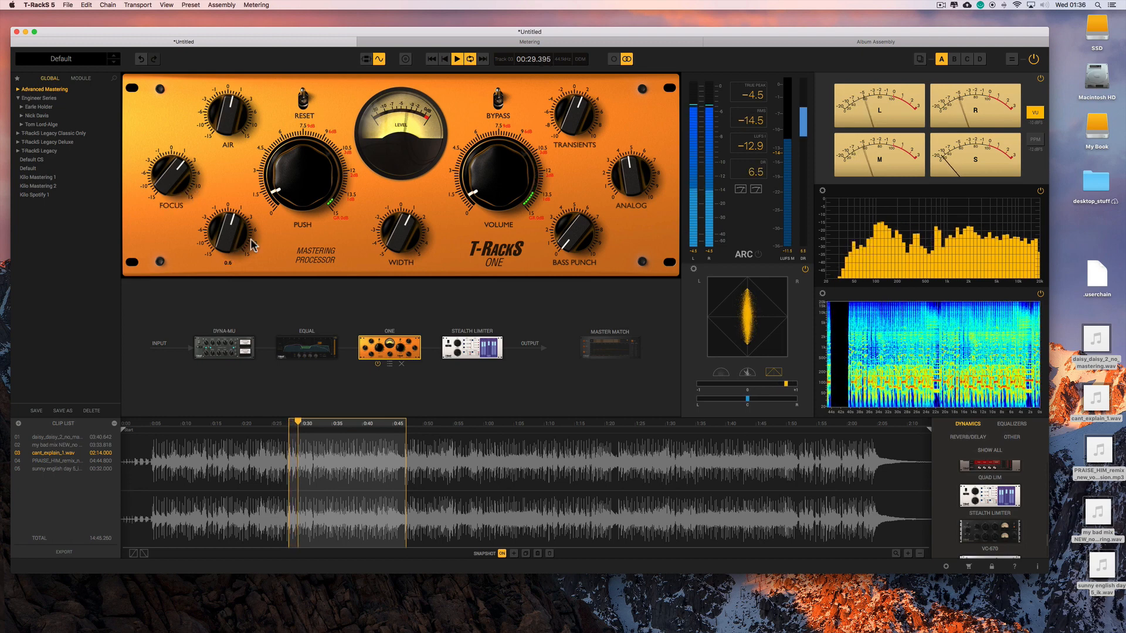
click(556, 220)
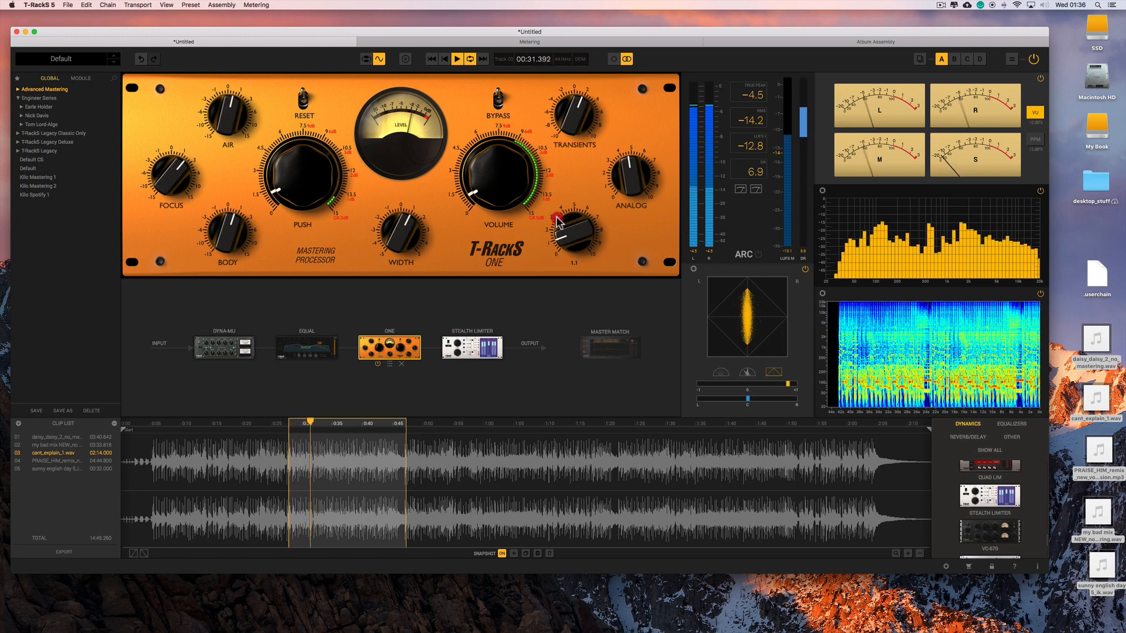
drag(557, 217, 569, 213)
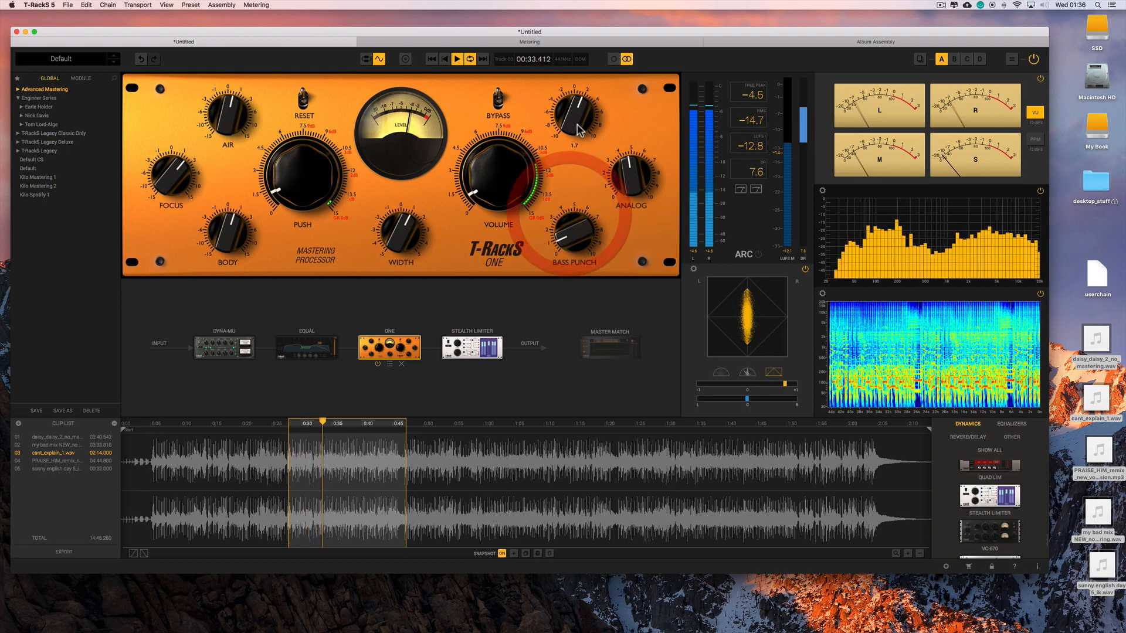
drag(578, 125, 576, 116)
drag(627, 174, 627, 170)
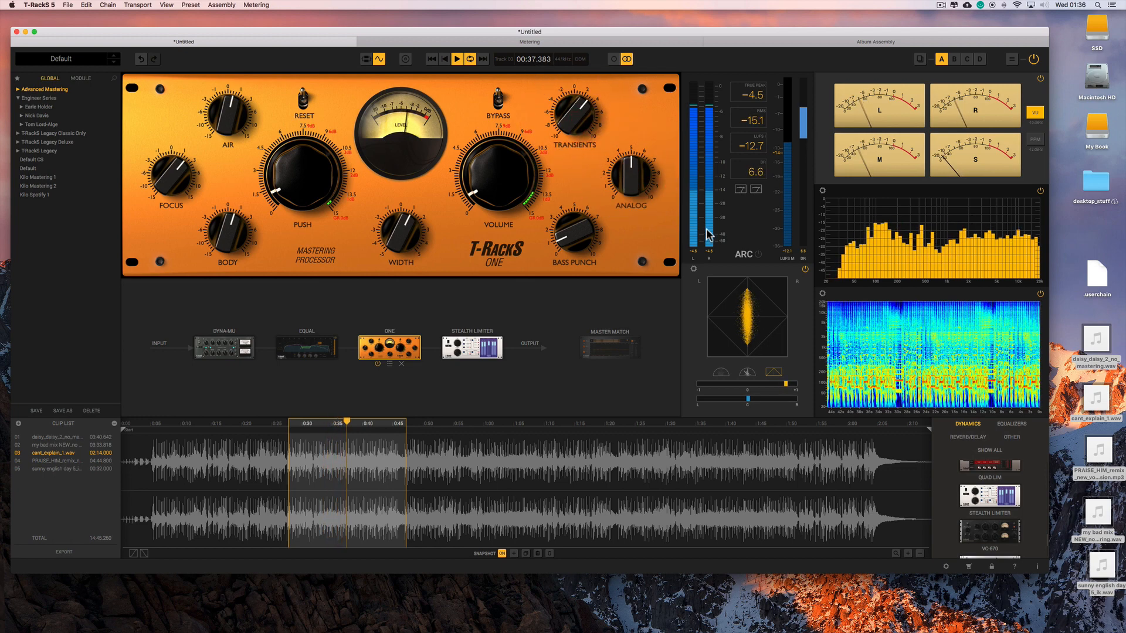
key(space)
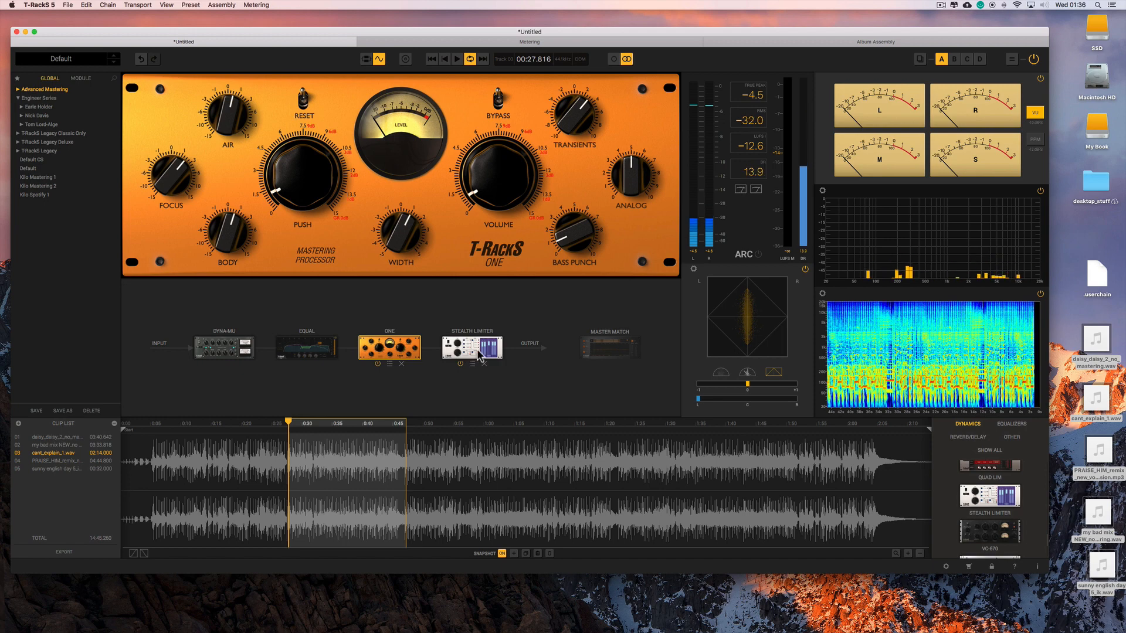
Lower the Stealth Limiter's output ceiling to -7.4 dB while checking the integrated loudness of the loop.
click(474, 349)
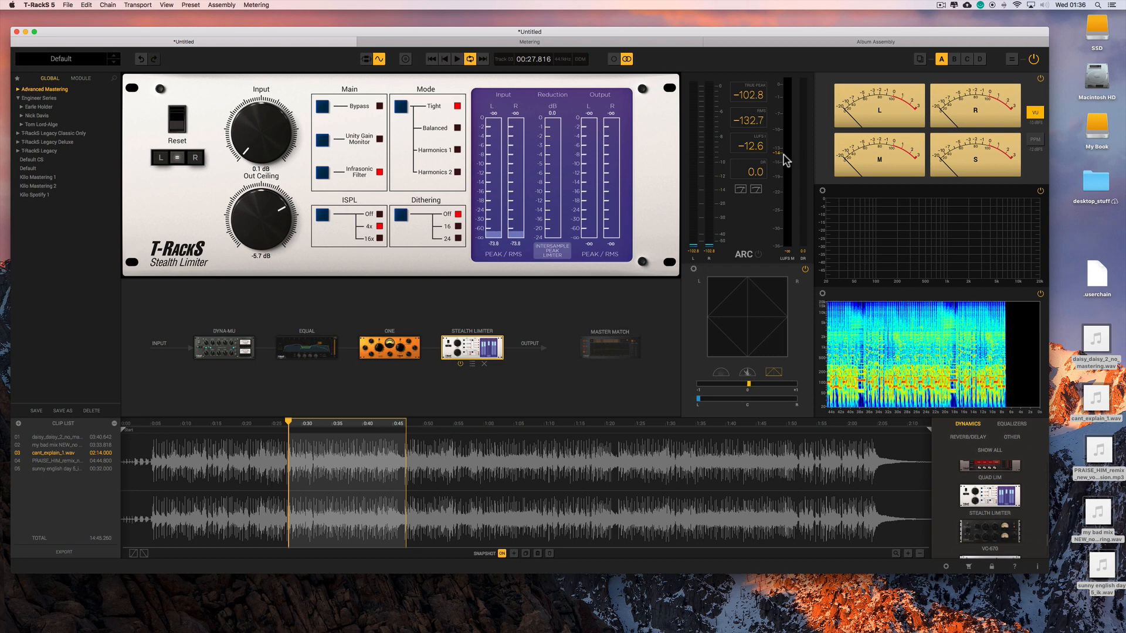
key(space)
drag(281, 217, 282, 226)
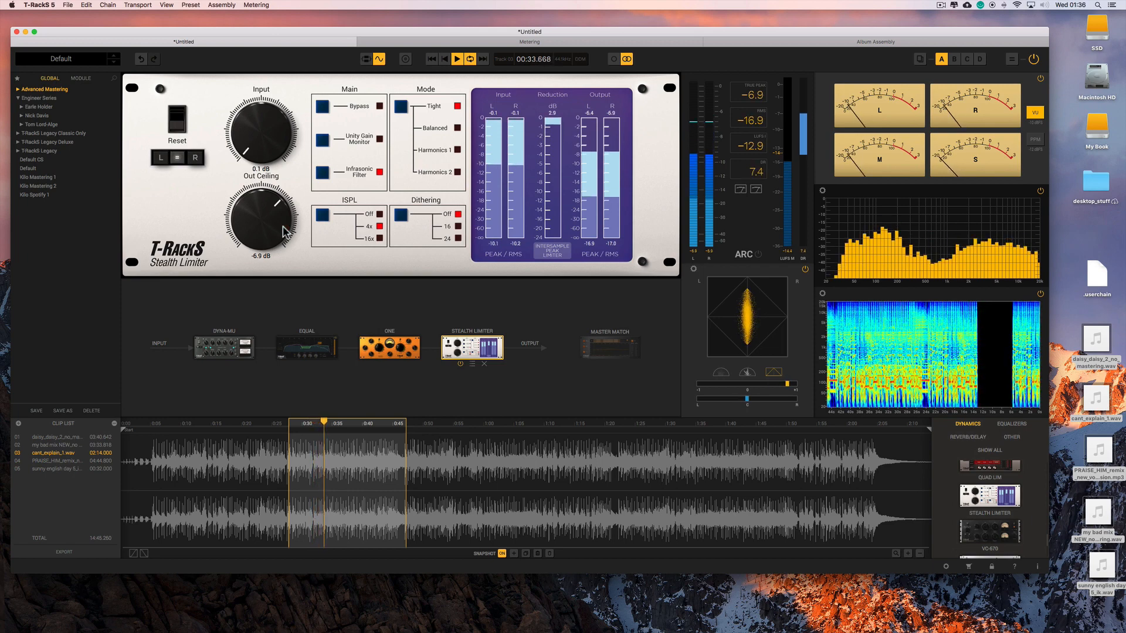
key(space)
click(283, 226)
key(space)
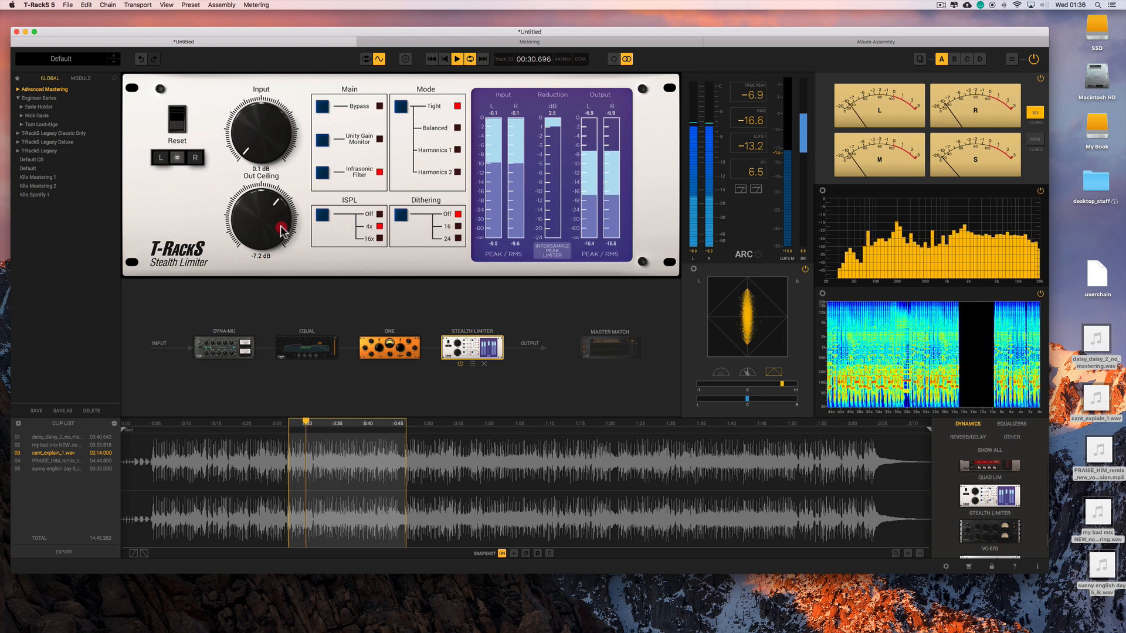
drag(280, 225, 281, 228)
key(space)
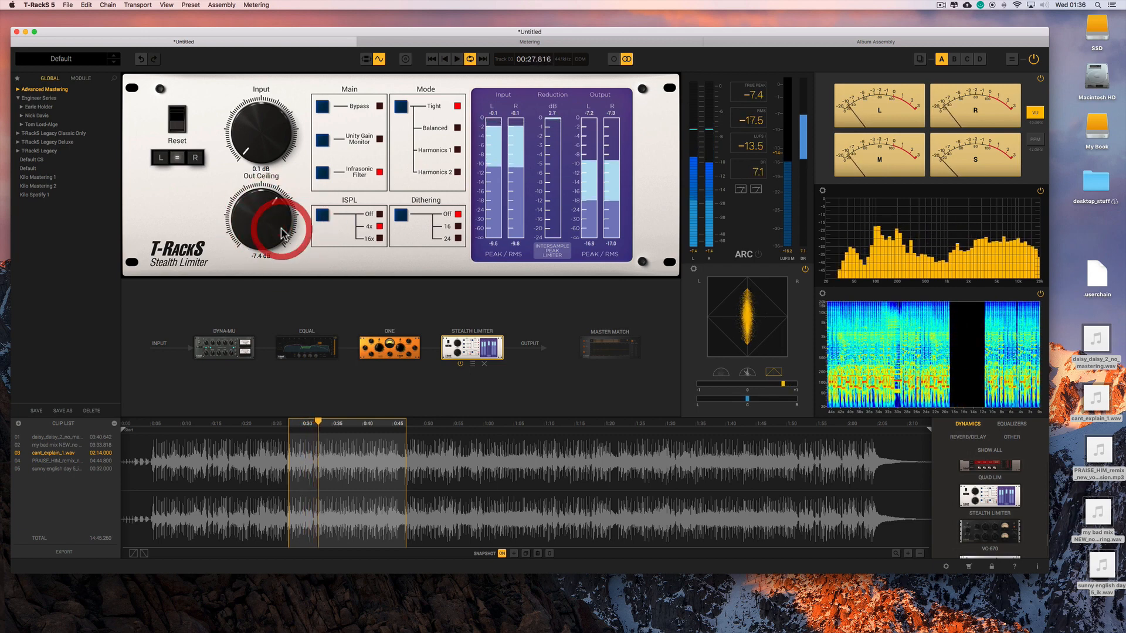
Lower the Stealth Limiter's output ceiling to -7.9 dB while playing the loop and checking its integrated loudness.
key(space)
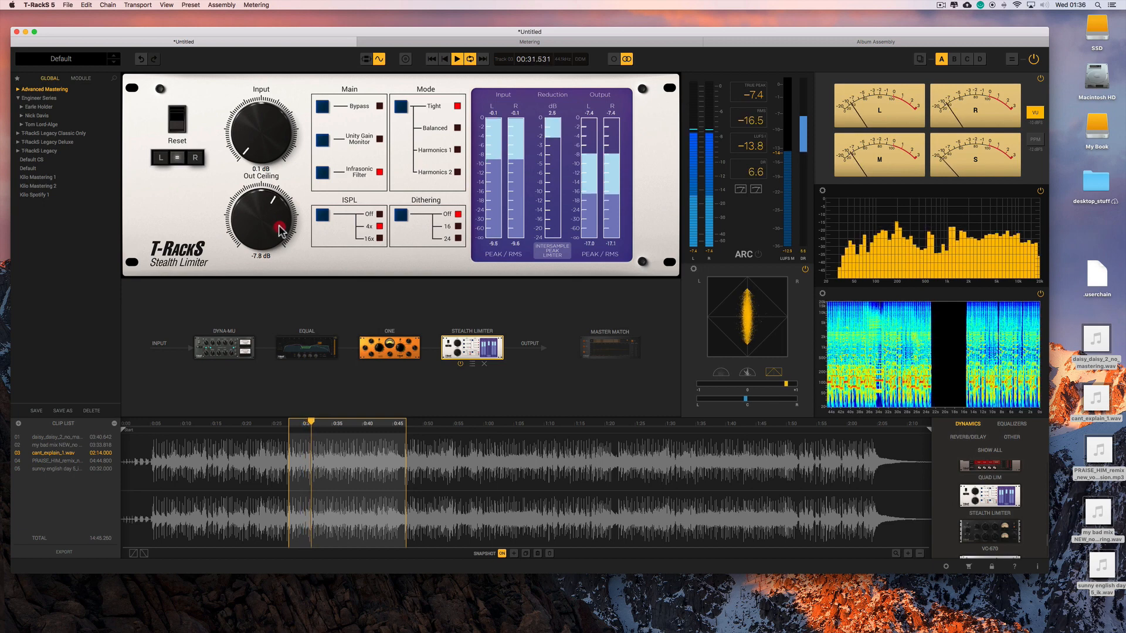
drag(279, 227, 279, 227)
key(space)
key(space)
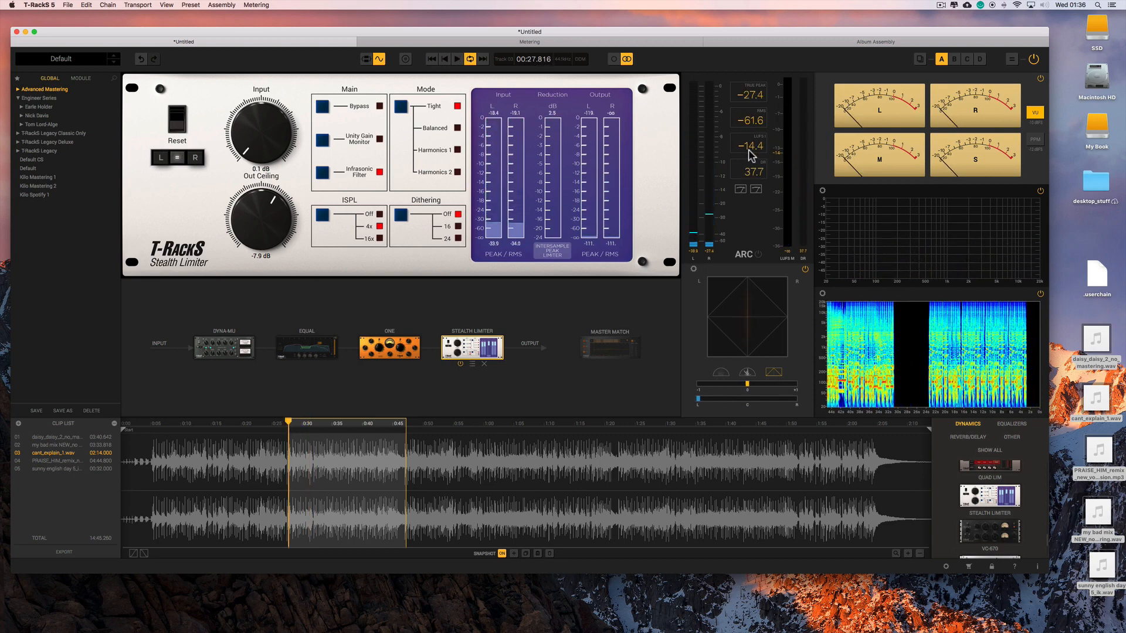
Enable Equal Gain and toggle the whole chain's processing during loop playback to compare the master with the unprocessed track.
key(space)
click(1033, 59)
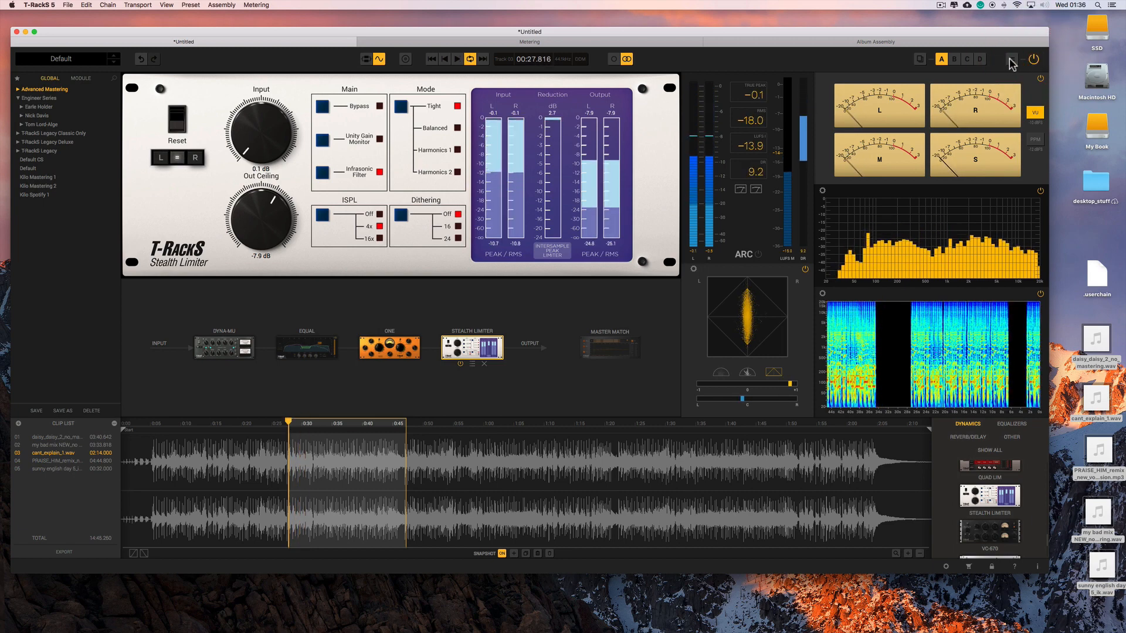
click(1010, 59)
key(space)
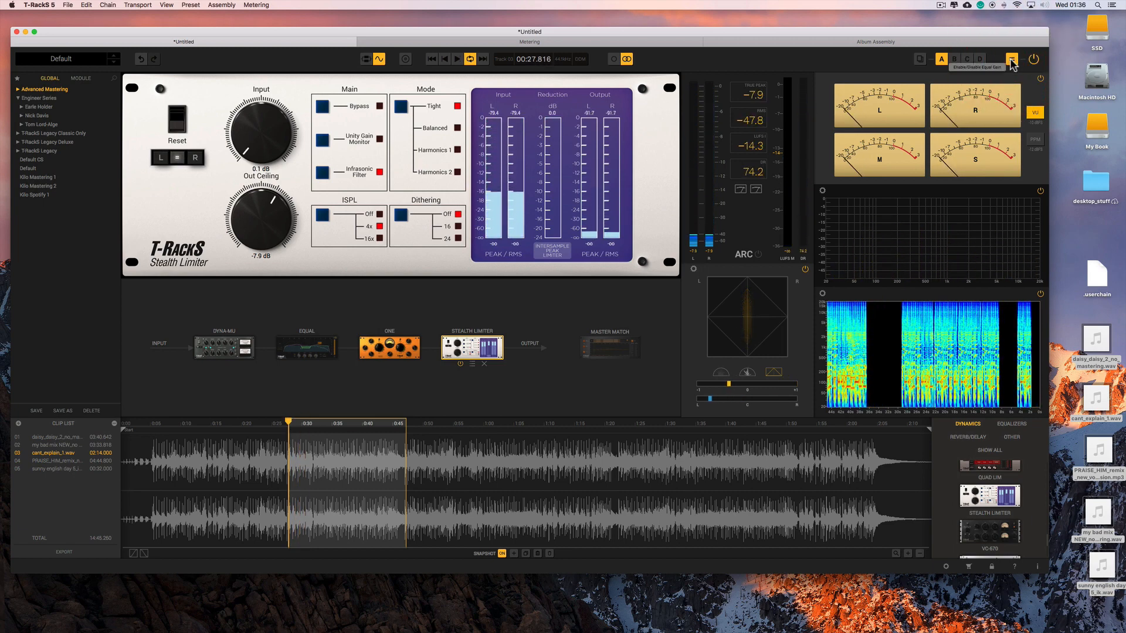
key(space)
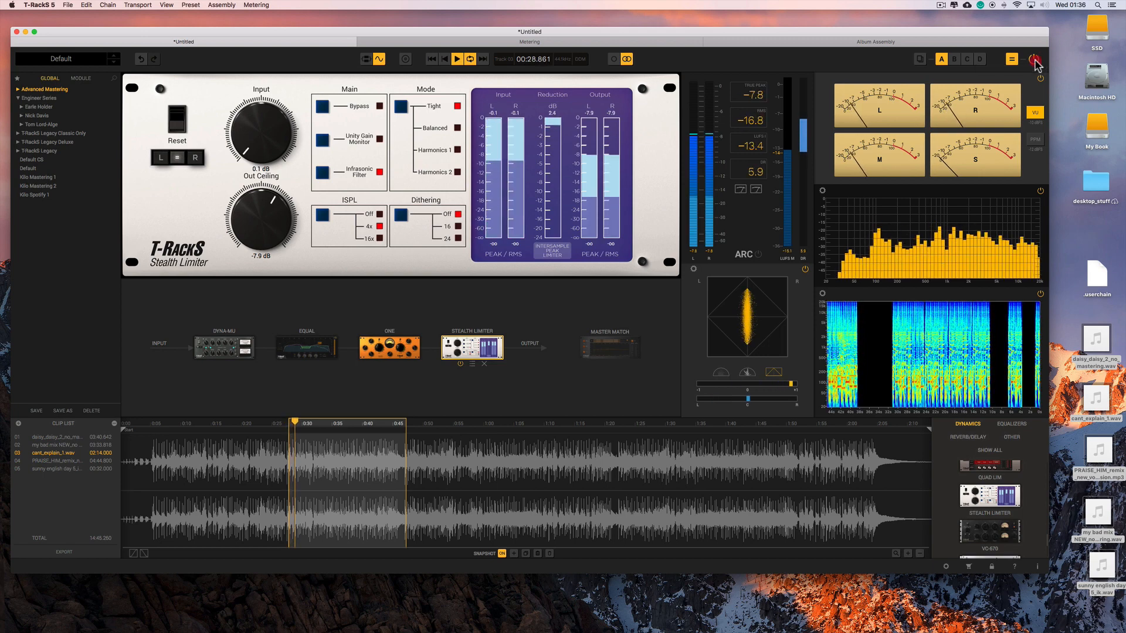
click(1035, 61)
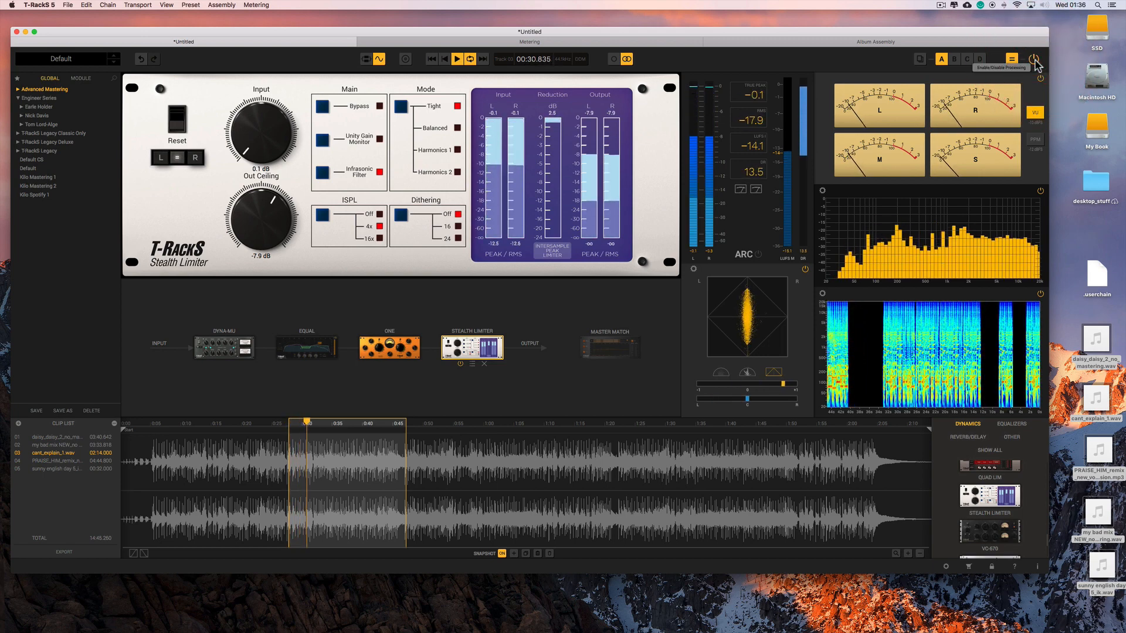
click(1033, 60)
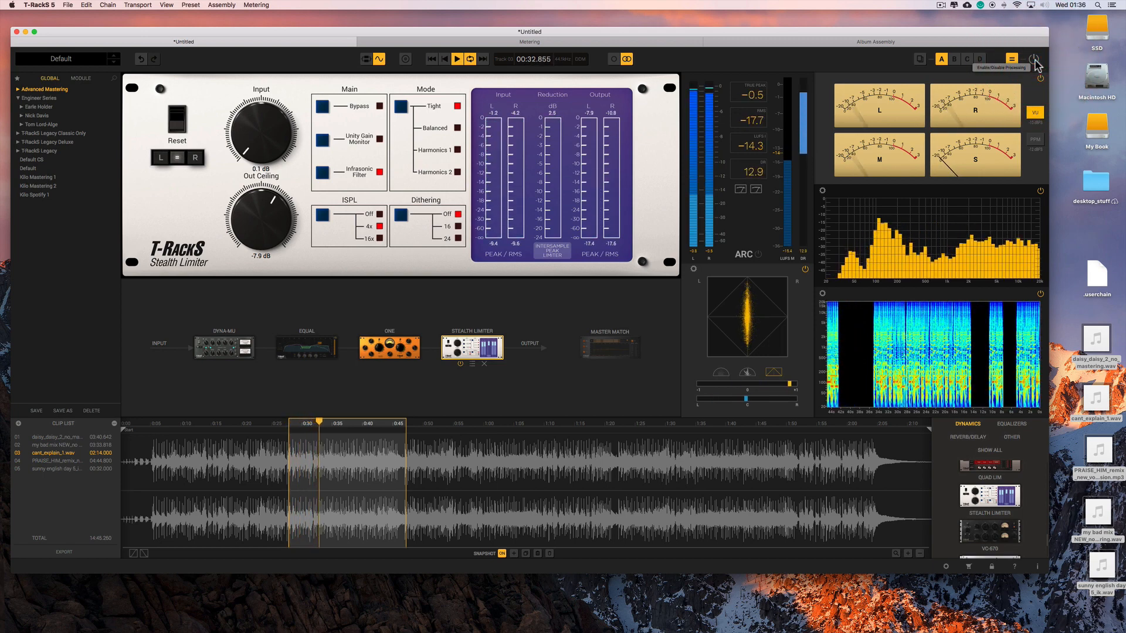
click(1034, 60)
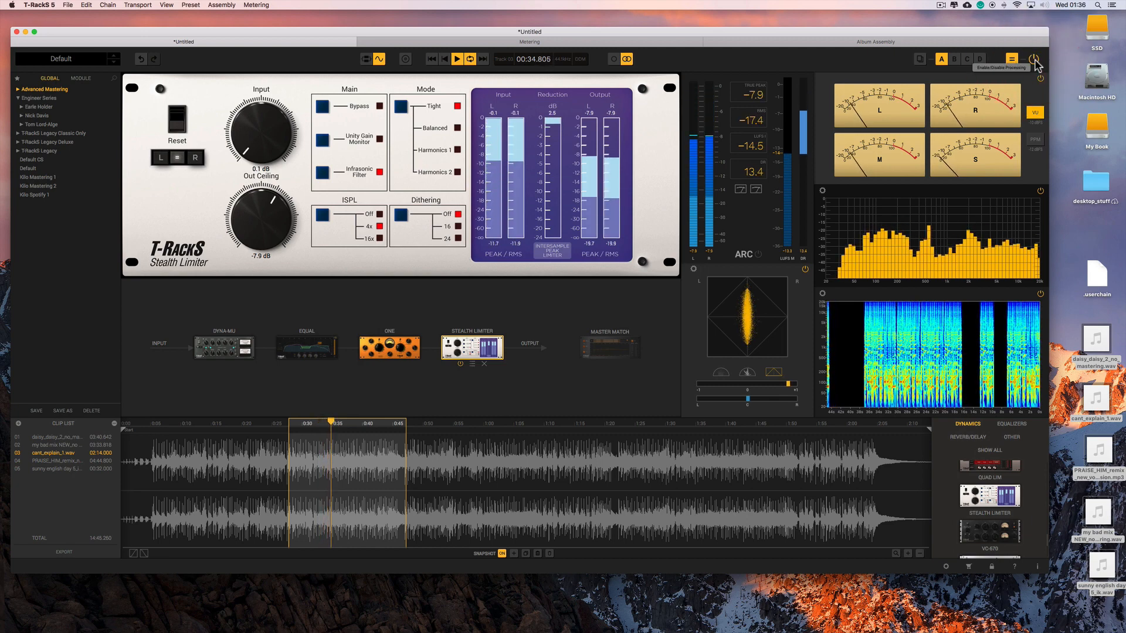
key(space)
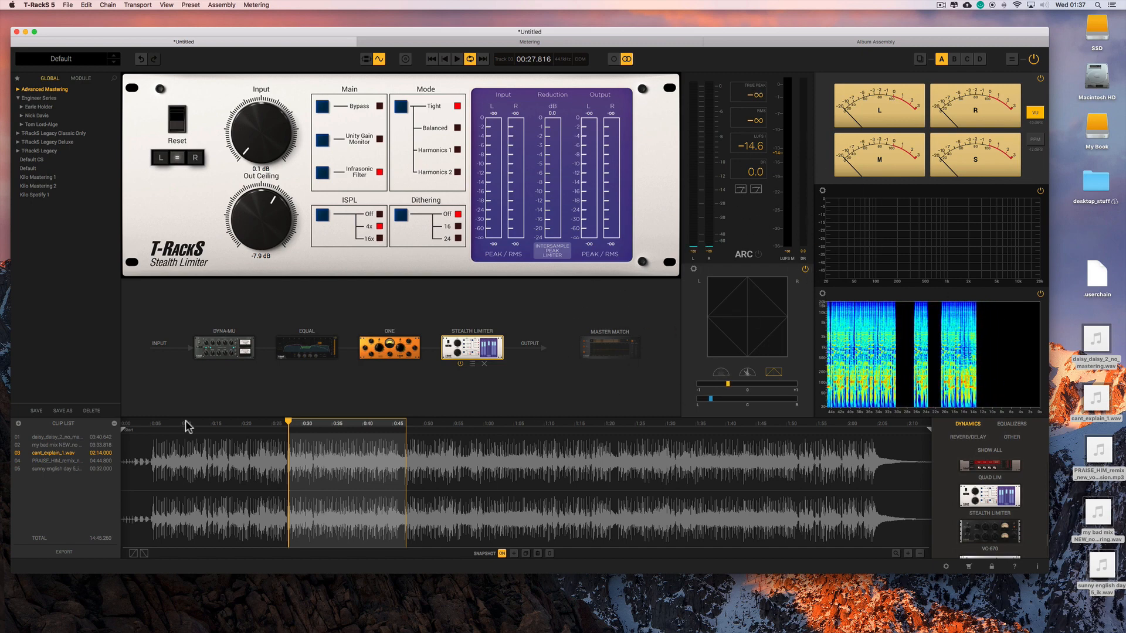
Review the audio montage export modes from Album Assembly, cancel the export and return to the mastering chain.
click(839, 40)
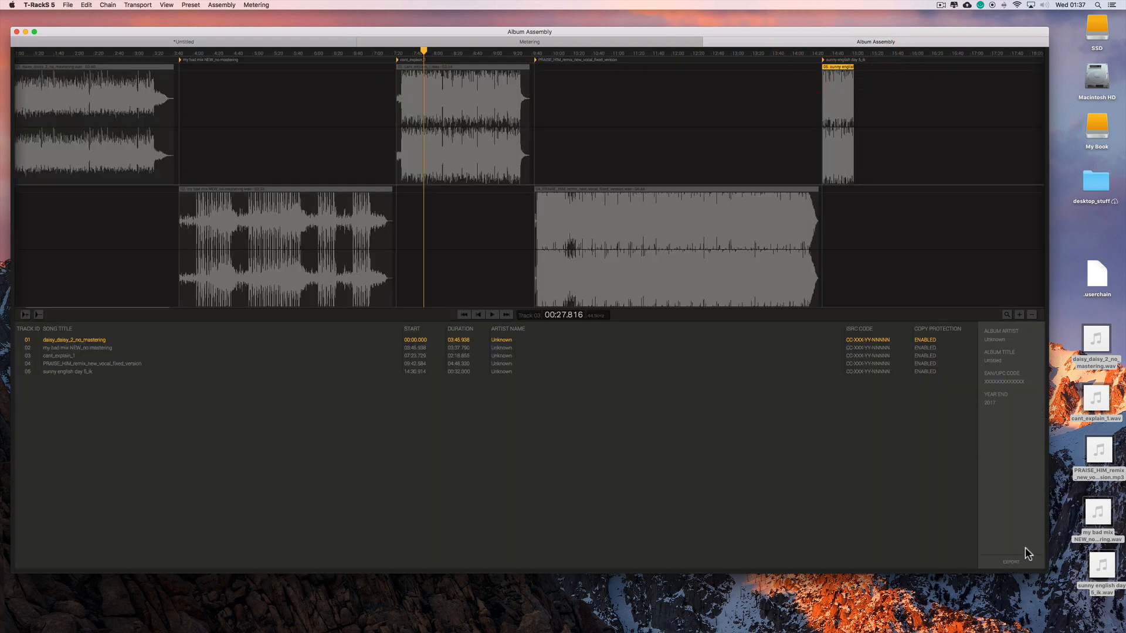
click(1011, 562)
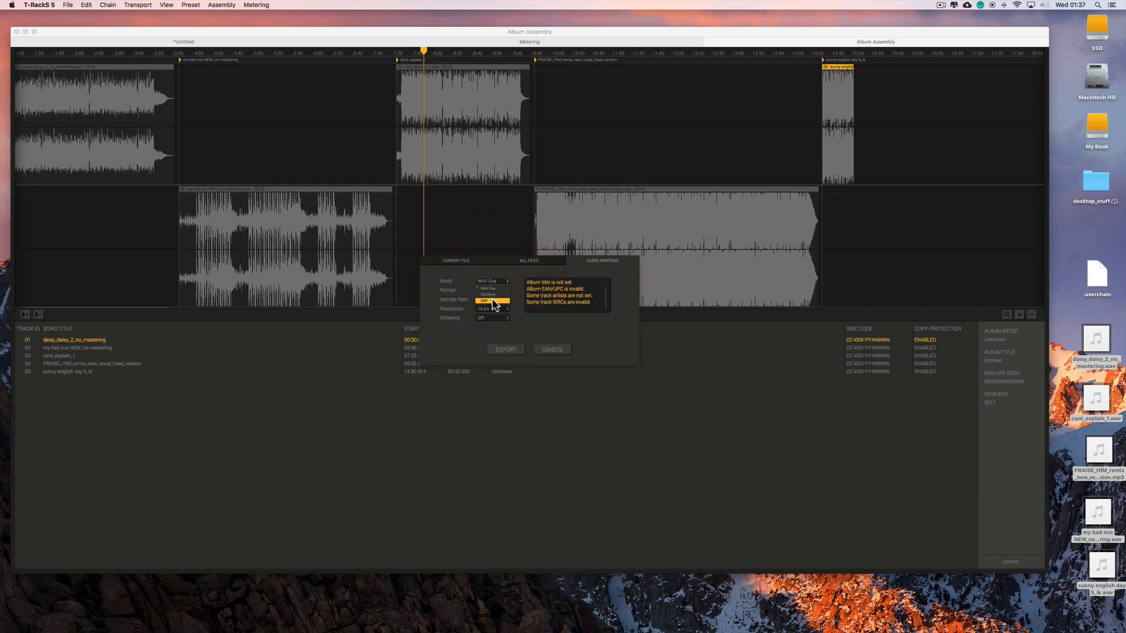
click(517, 284)
click(551, 350)
click(193, 42)
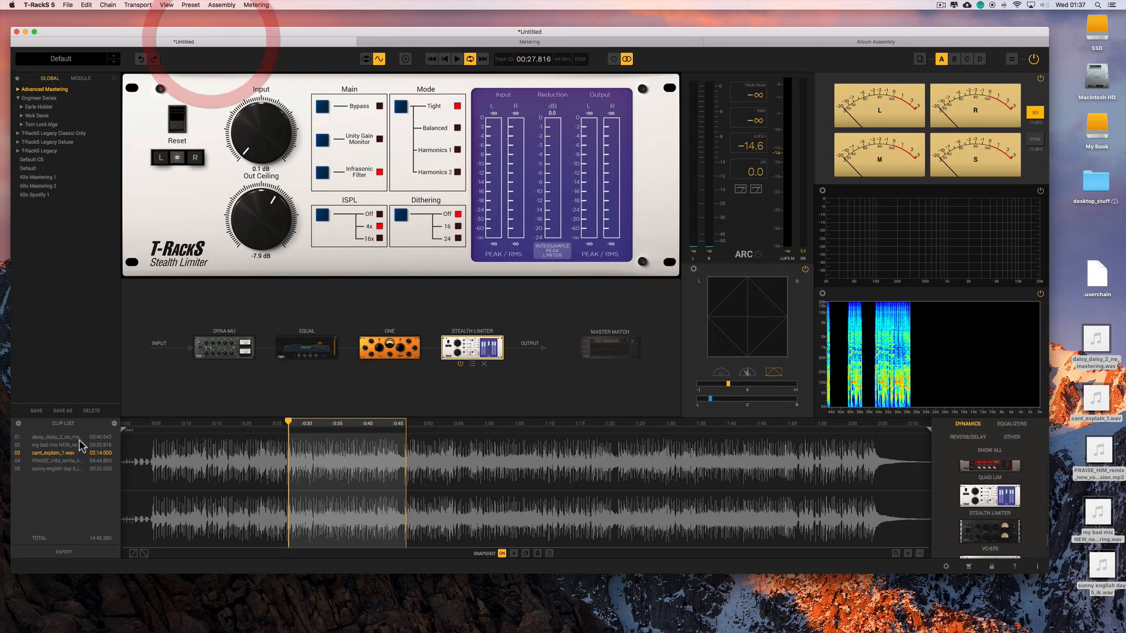
Open the clip list's export settings for the current file and examine the format and dithering options.
click(67, 553)
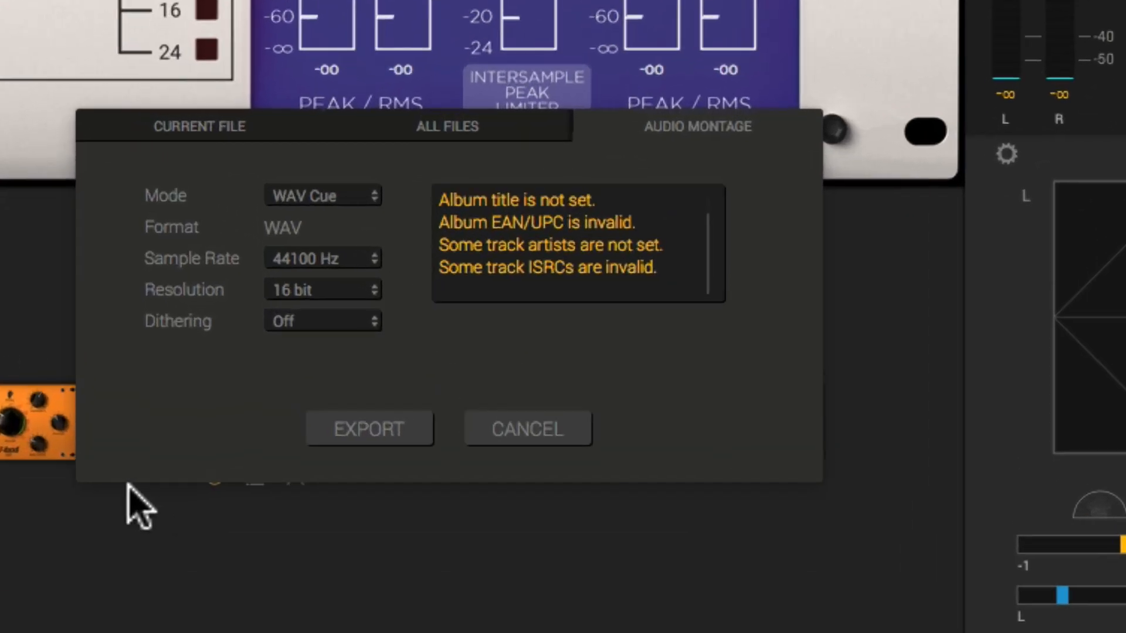
click(228, 130)
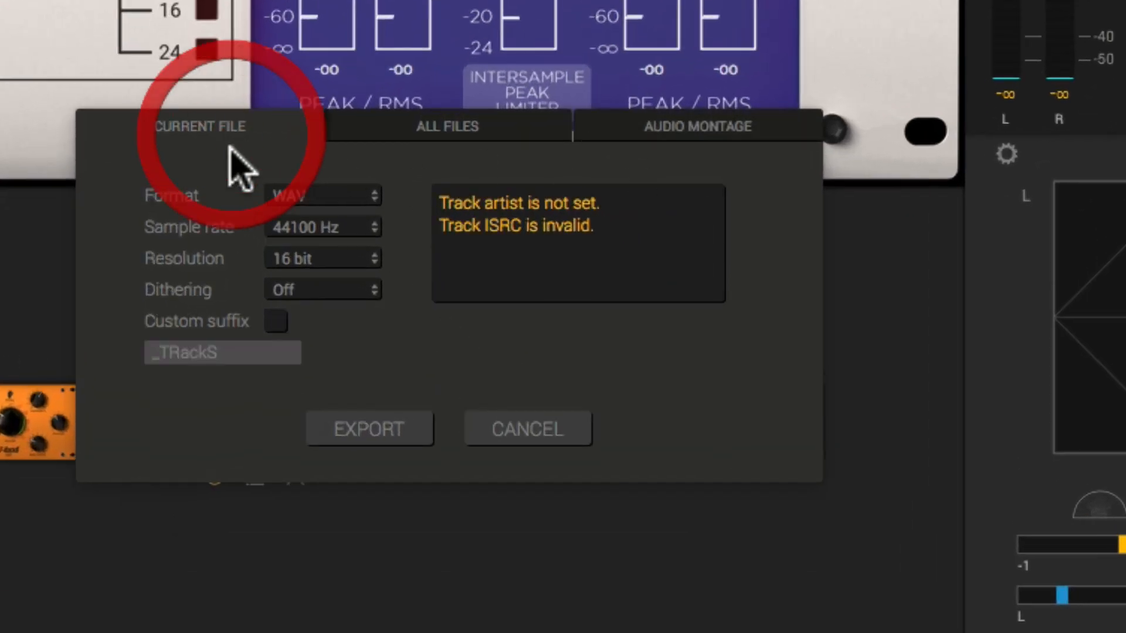
click(328, 197)
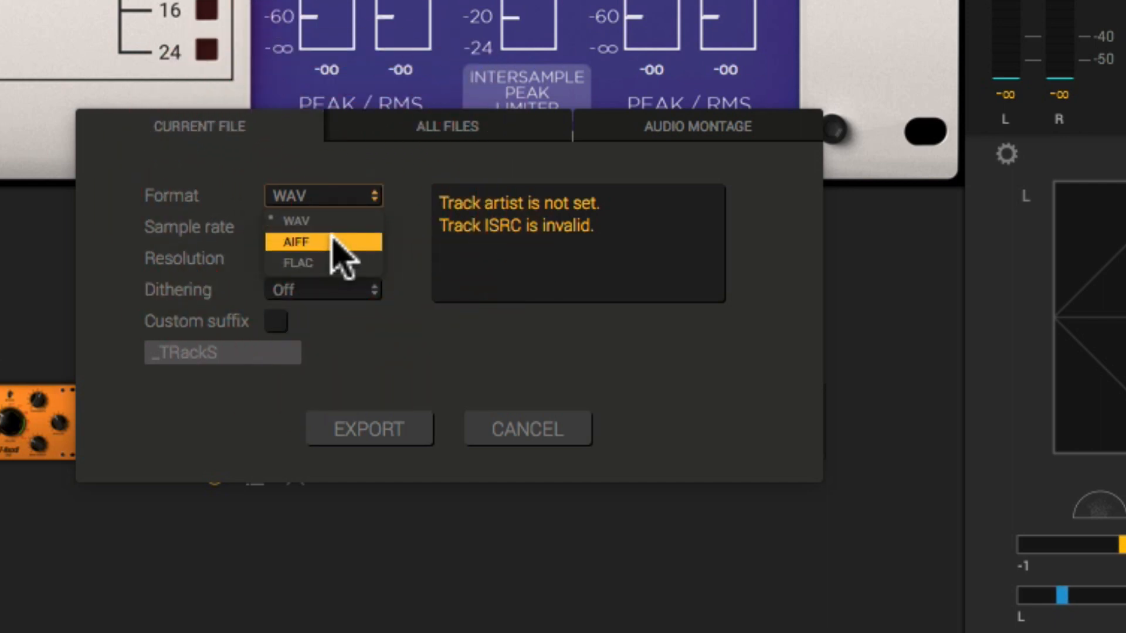
click(410, 229)
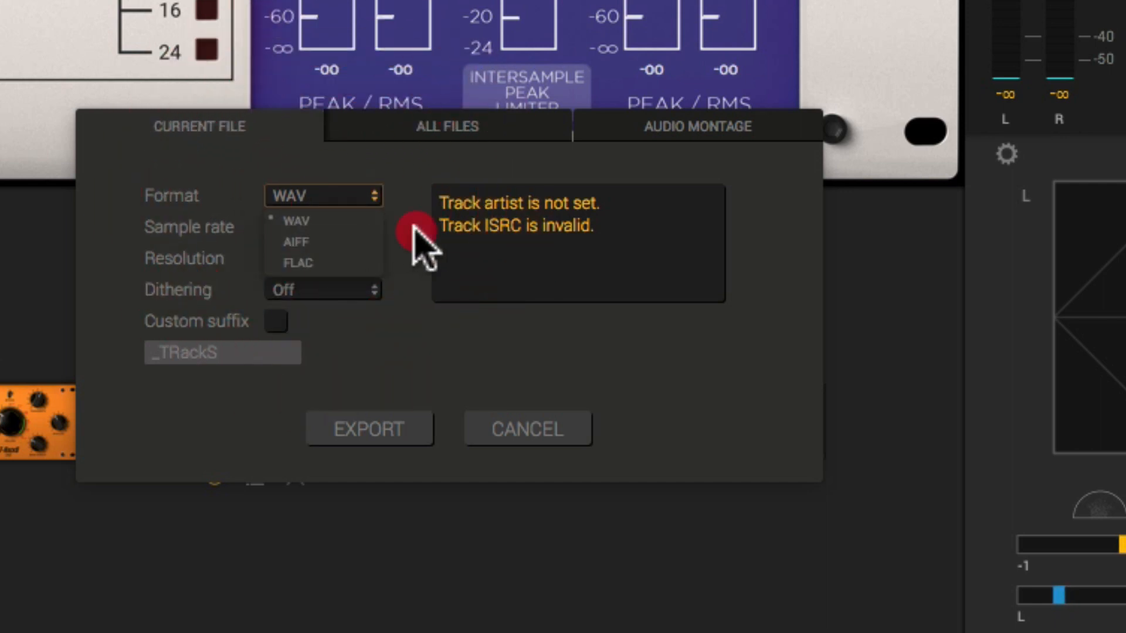
click(331, 290)
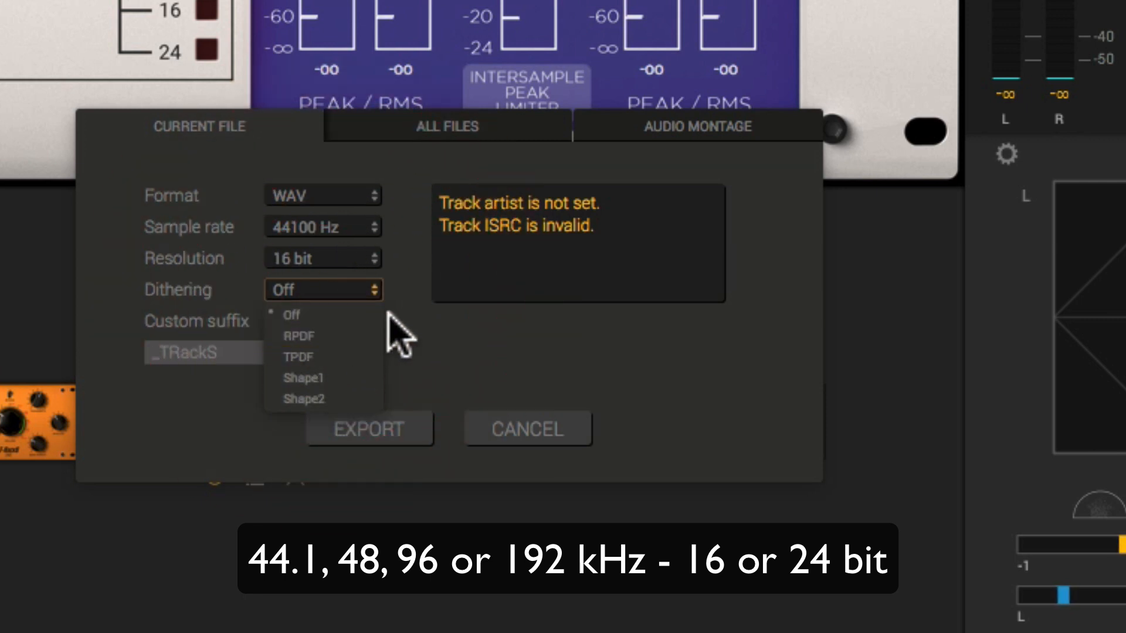
click(409, 312)
Enable the custom suffix for the current file's export and select the _TRackS suffix text.
click(275, 322)
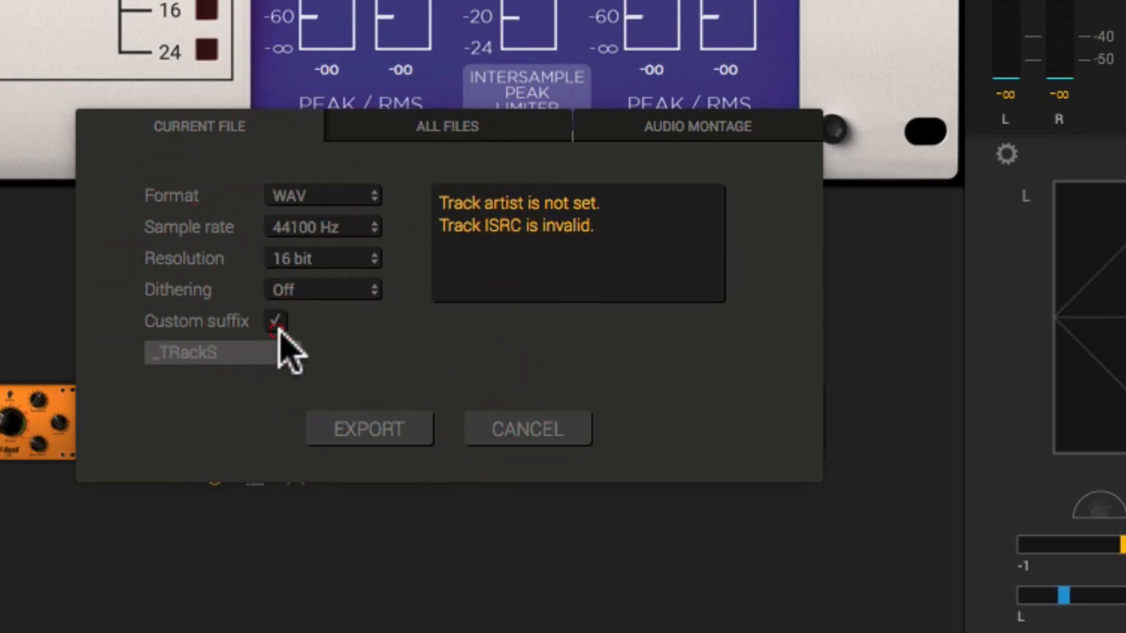
click(218, 349)
click(210, 358)
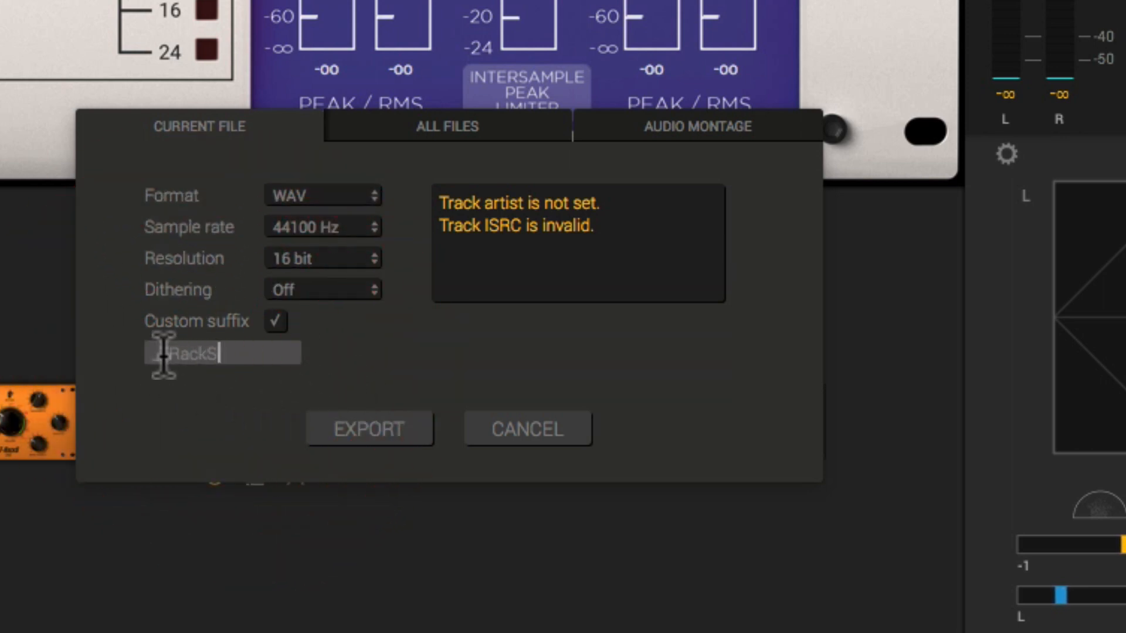
drag(151, 355, 234, 354)
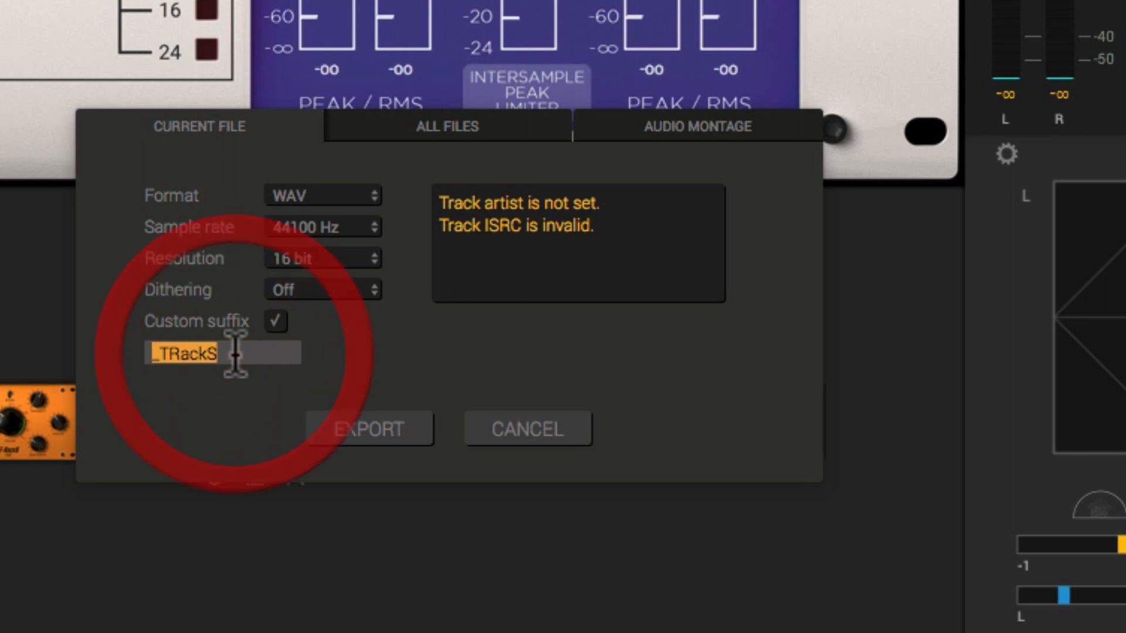
click(231, 355)
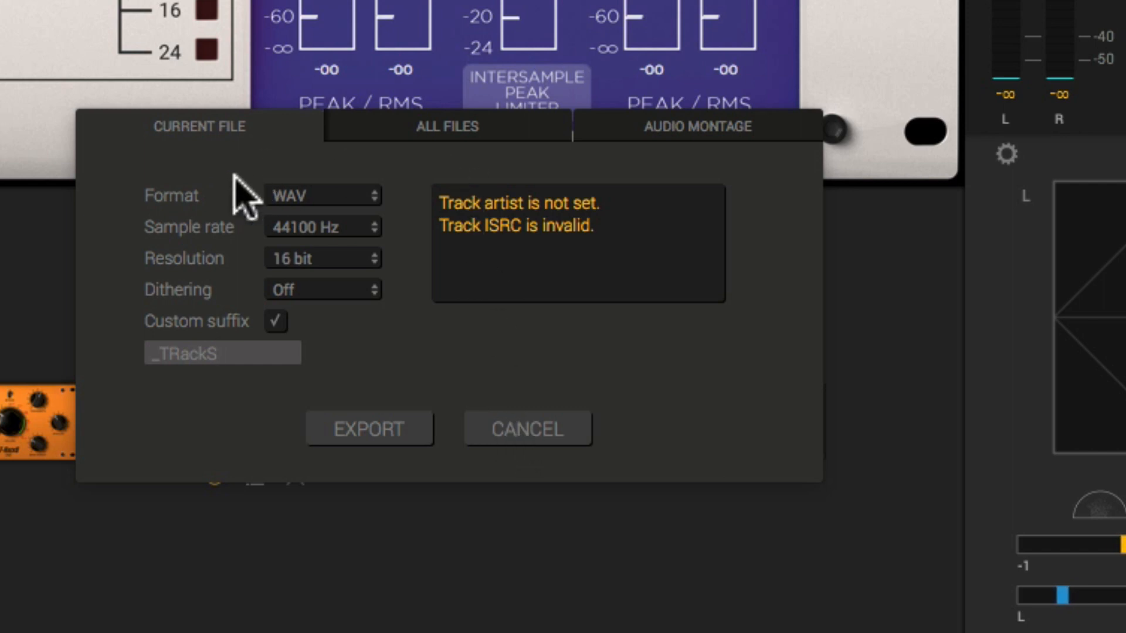
Review the export settings for all files and for the audio montage, and cancel the export.
click(437, 138)
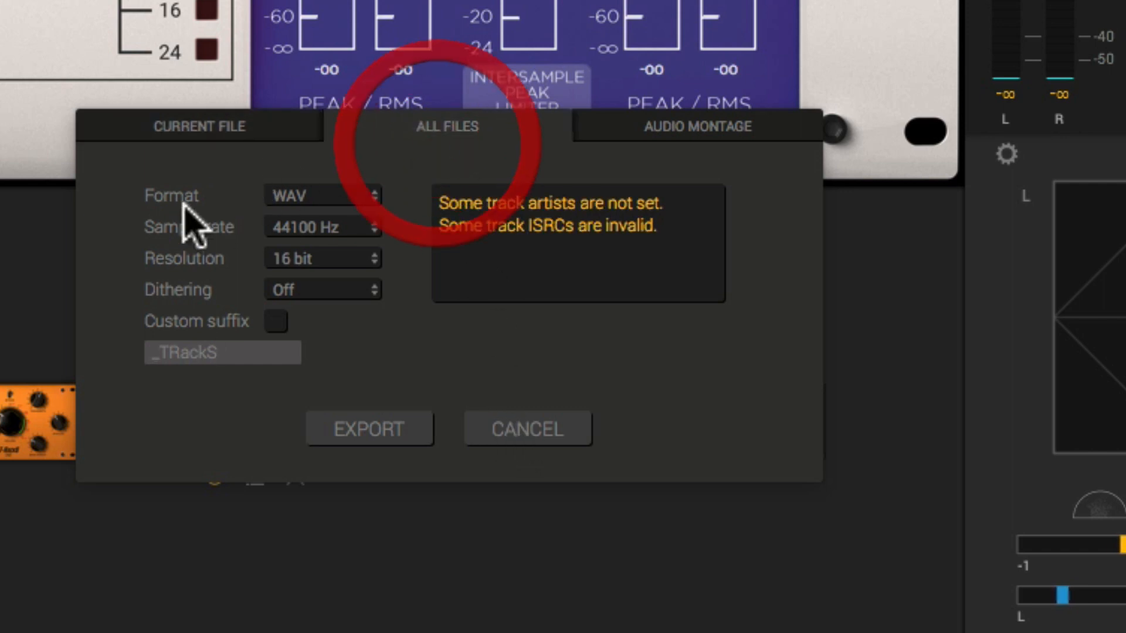
click(689, 130)
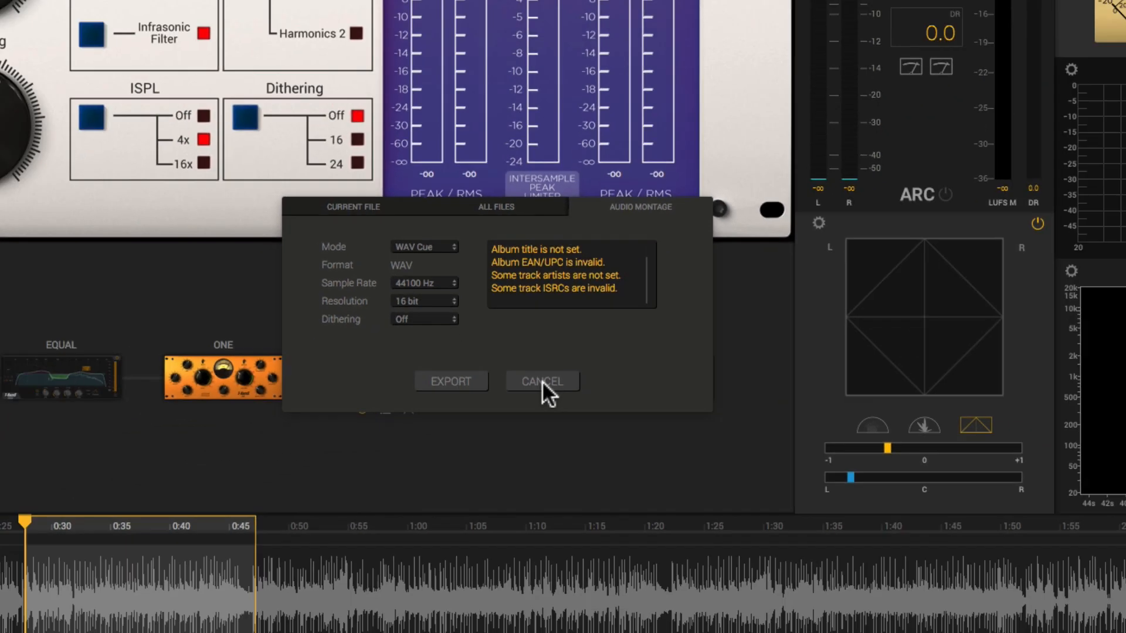
click(528, 431)
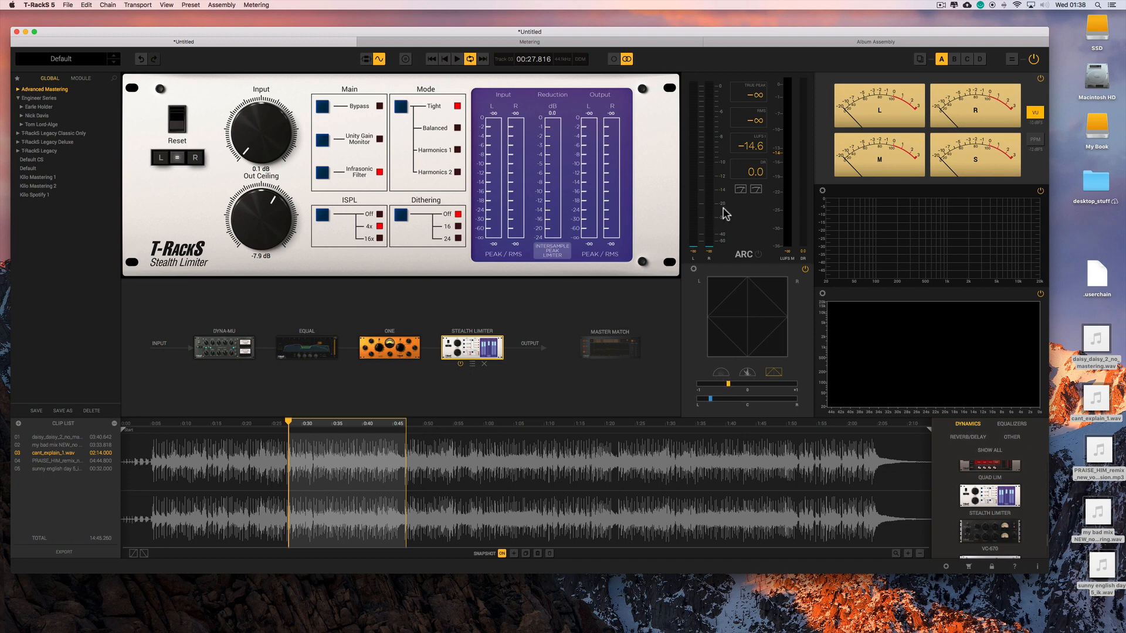
Play the loop in mono monitoring, return to stereo monitoring for comparison, and stop playback.
click(616, 61)
key(space)
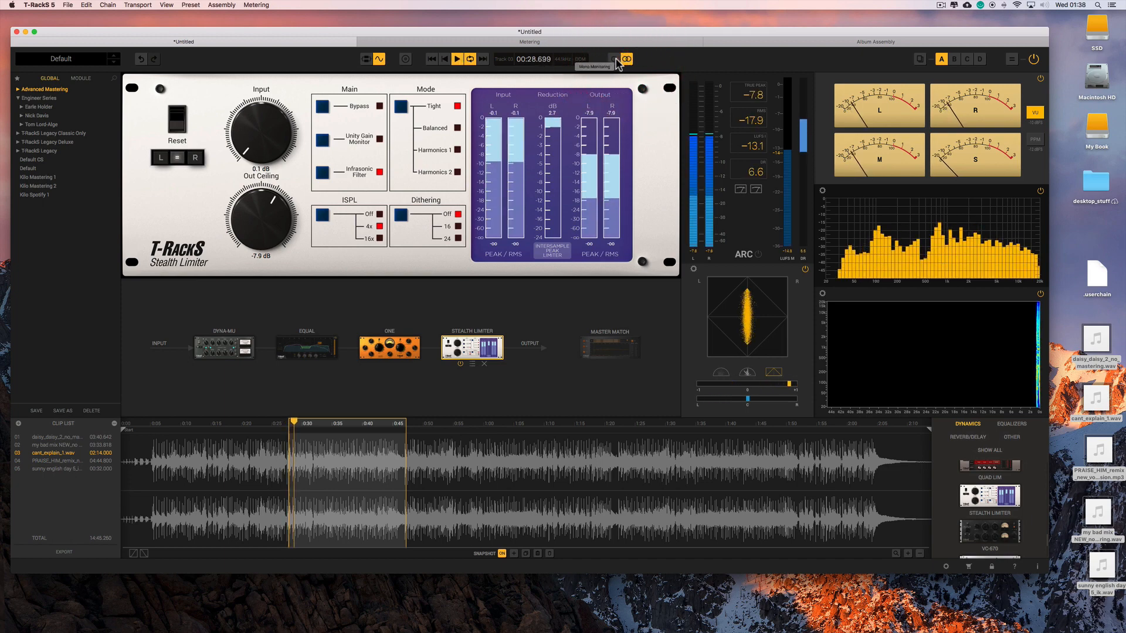
click(614, 59)
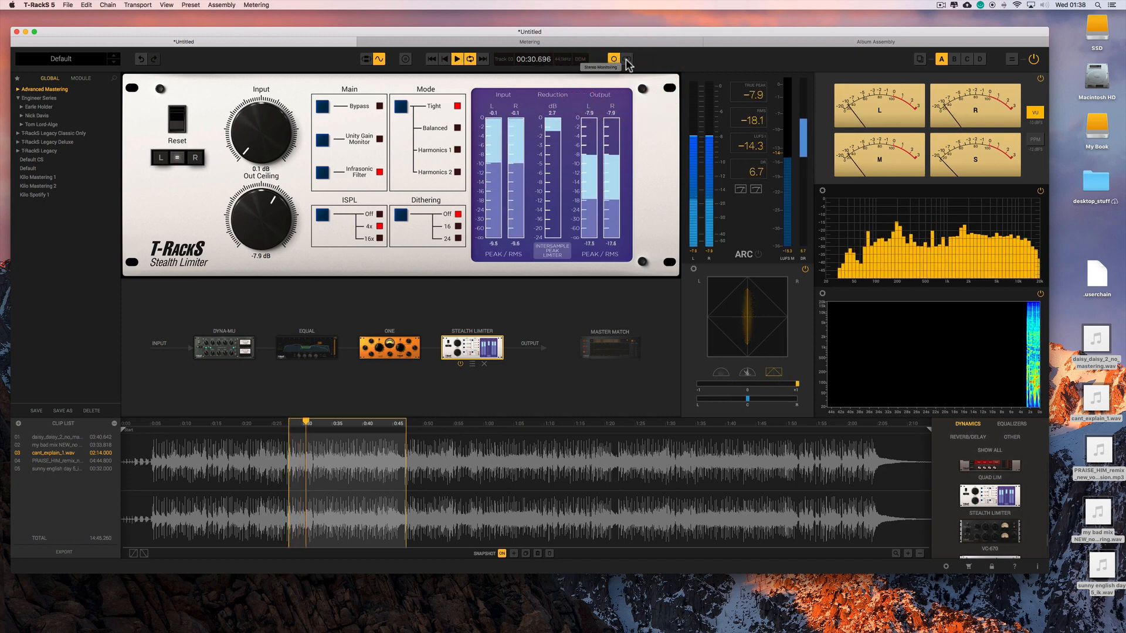
click(626, 60)
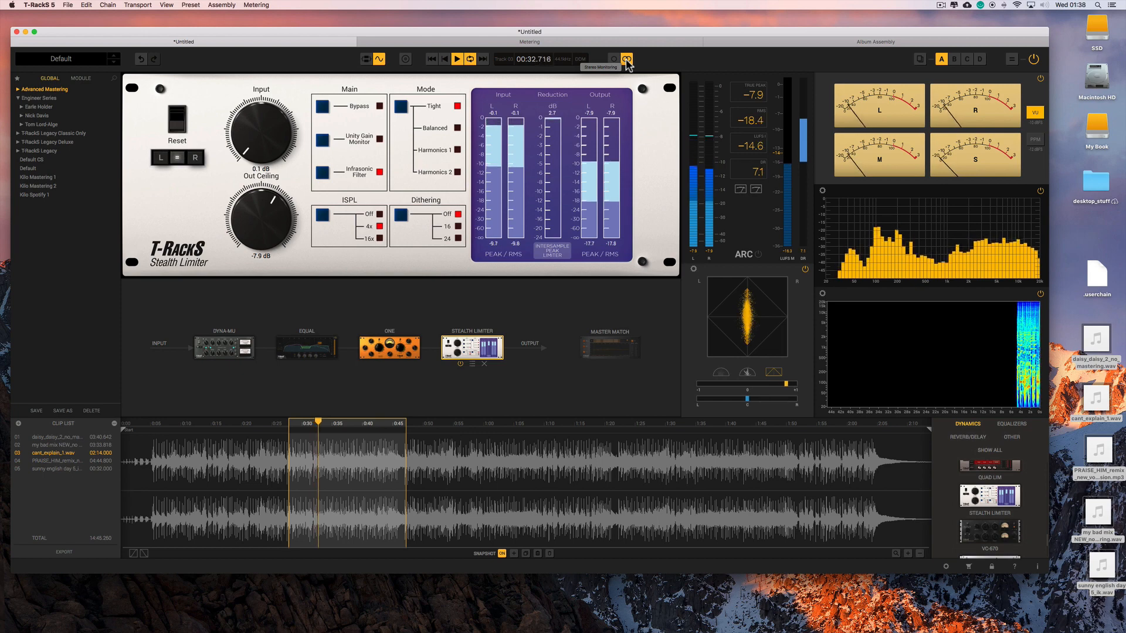
key(space)
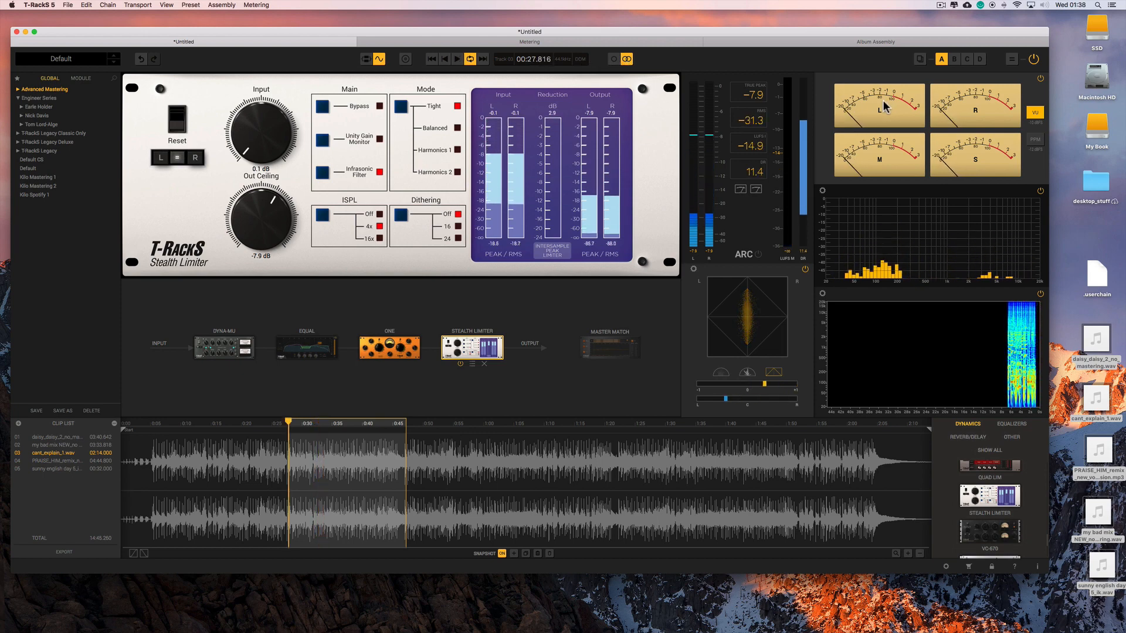
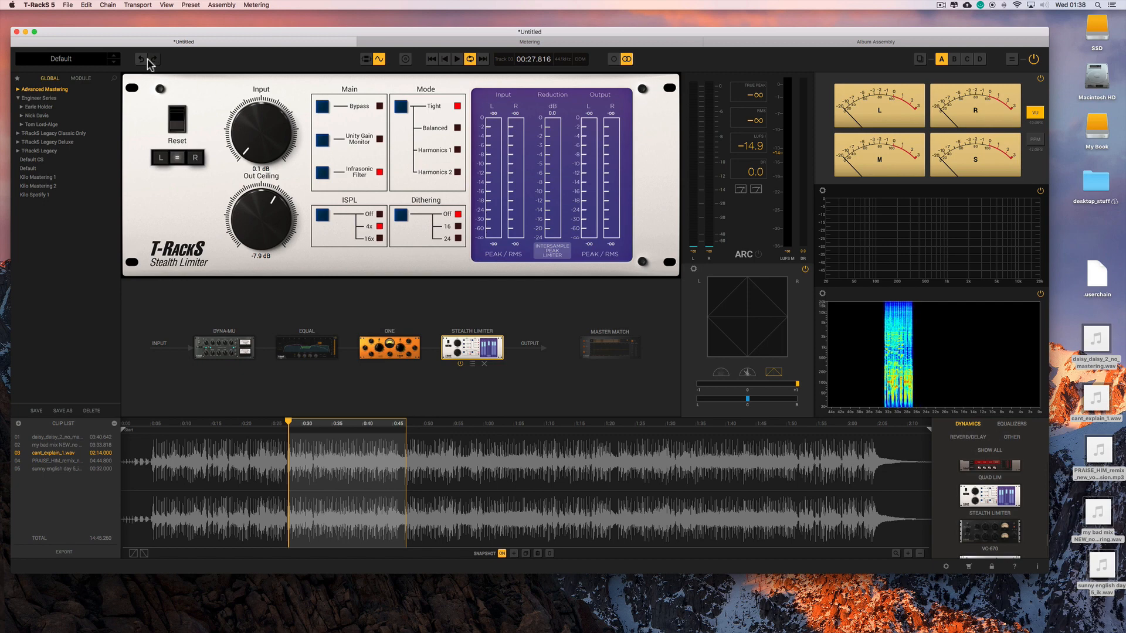
Change the threshold, attack and release settings of the Dyna-Mu compressor in the chain.
click(234, 348)
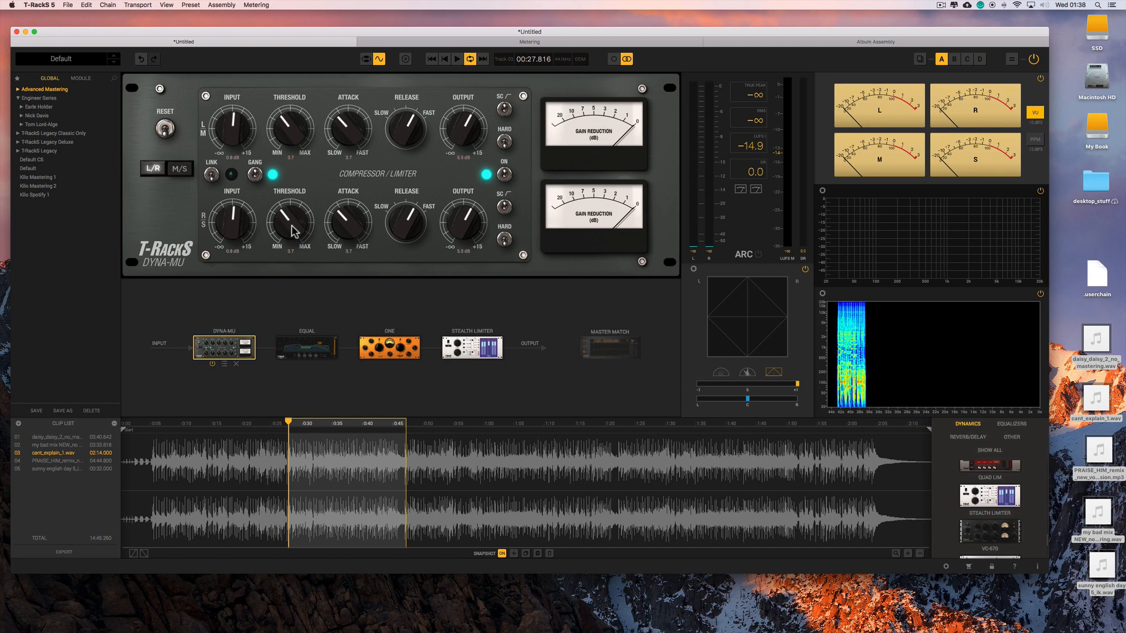
drag(292, 225, 347, 191)
drag(392, 217, 423, 282)
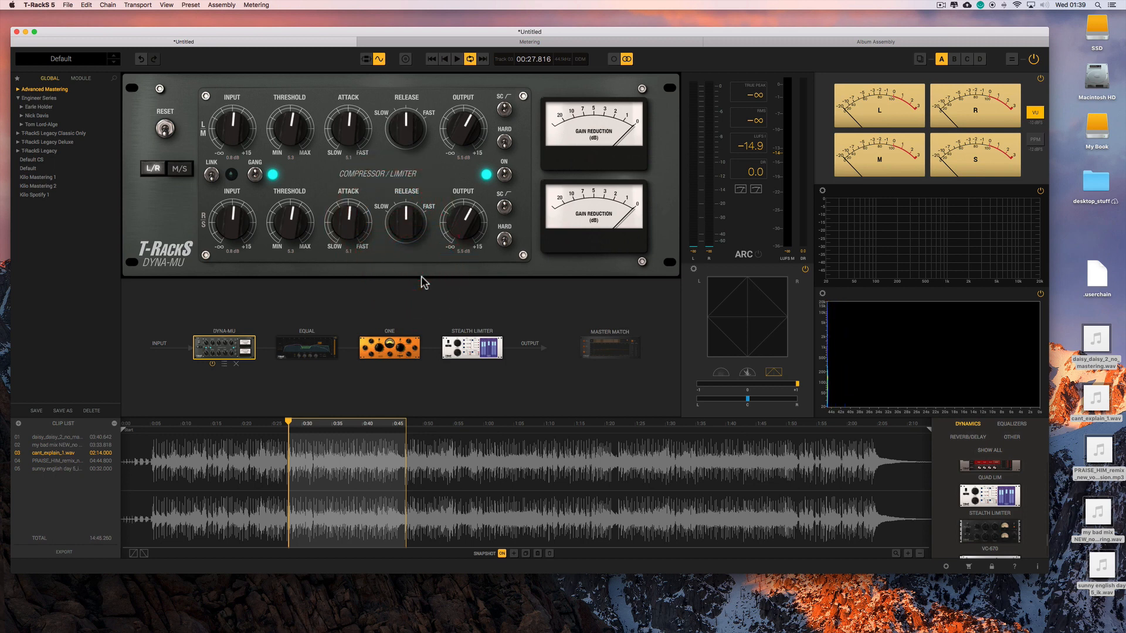
Undo the recent Dyna-Mu changes one by one, and use undo and redo to move through the edit history.
click(142, 60)
click(141, 59)
click(141, 60)
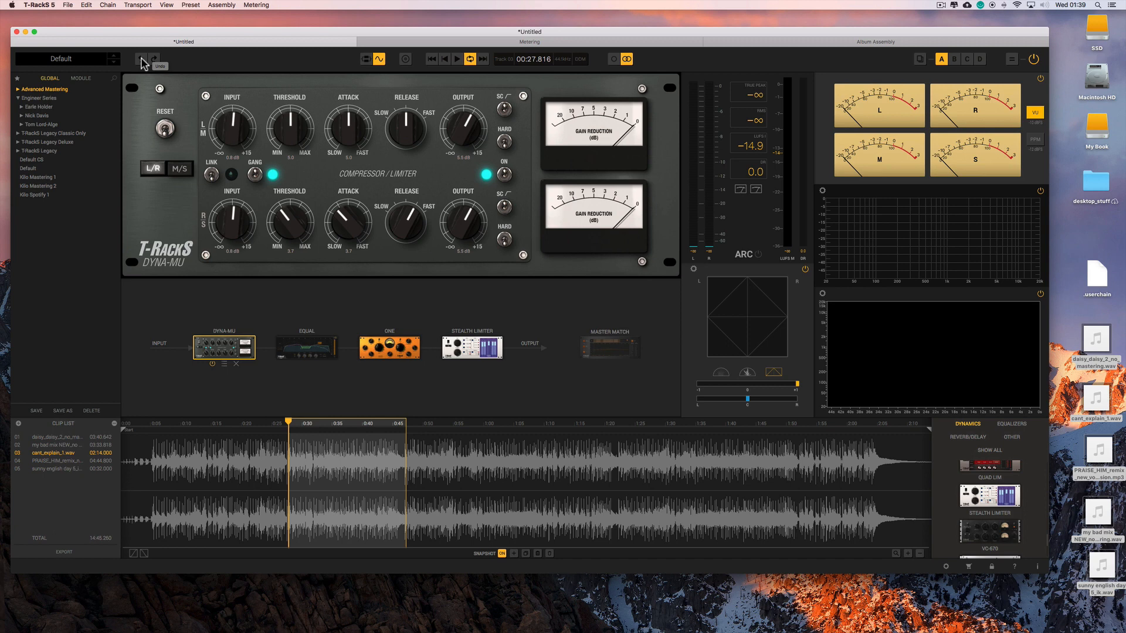
click(142, 59)
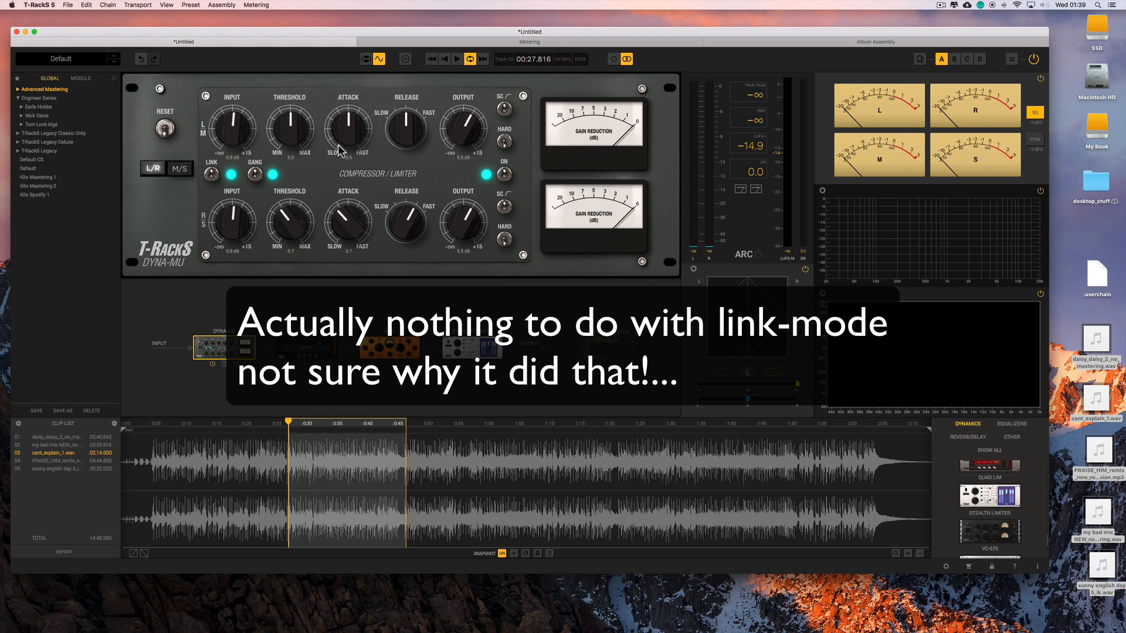
click(152, 59)
click(151, 61)
click(141, 61)
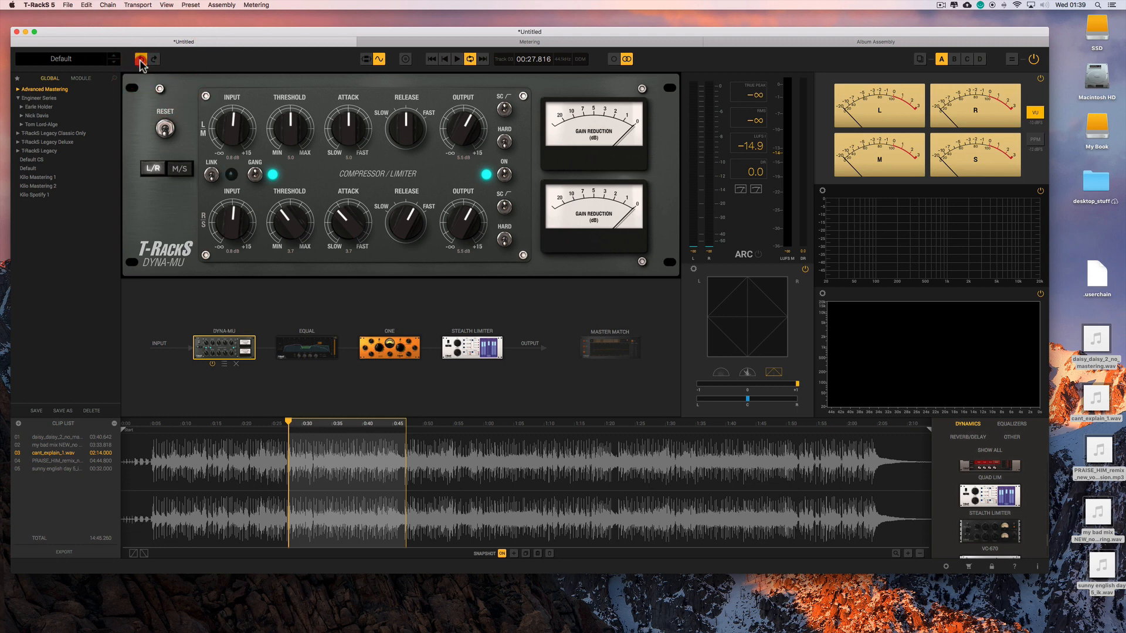
click(150, 61)
Load the Advanced Mastering preset A New Touch and add a Stealth Limiter at the end of the chain.
click(19, 89)
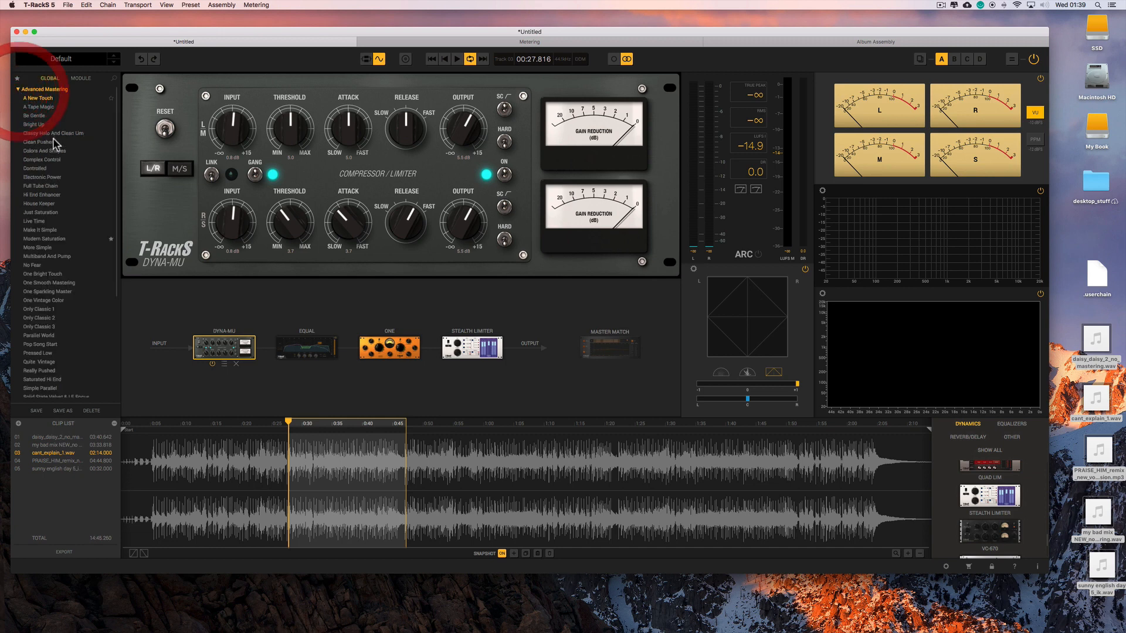
click(38, 99)
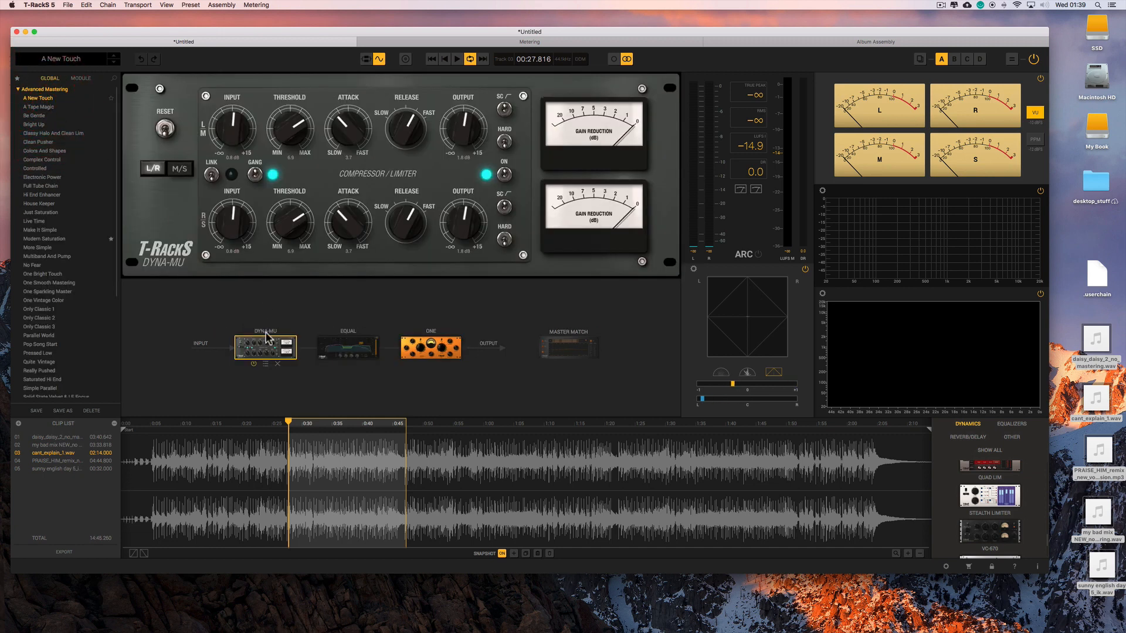
drag(993, 498, 486, 355)
click(485, 355)
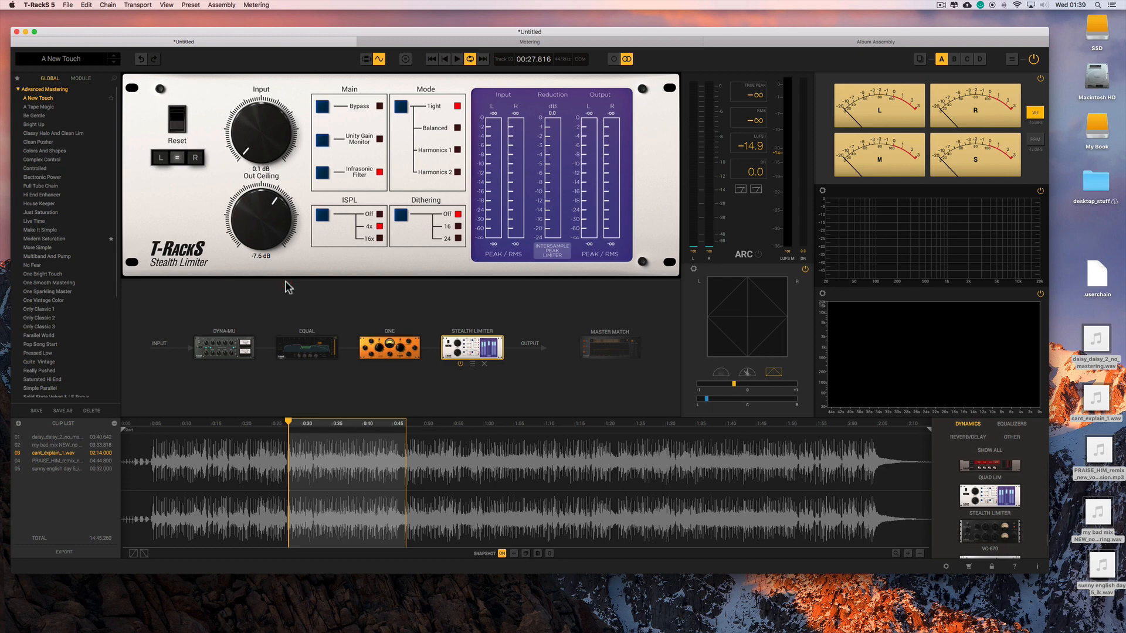
Play the loop through the extended chain to hear the limiter, and stop playback.
key(space)
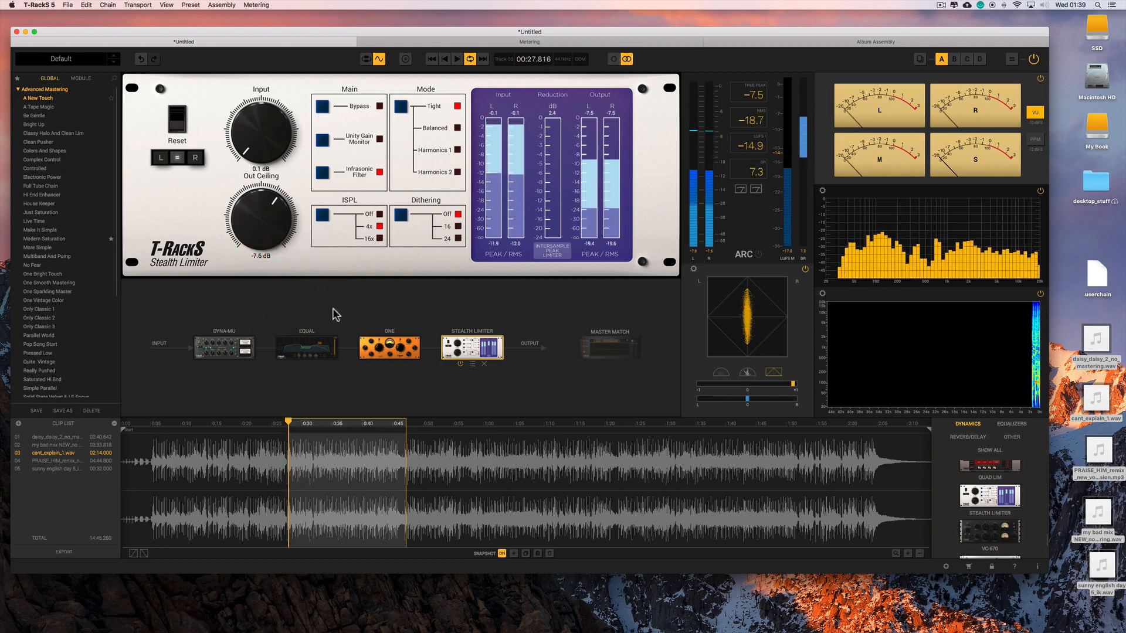
click(300, 316)
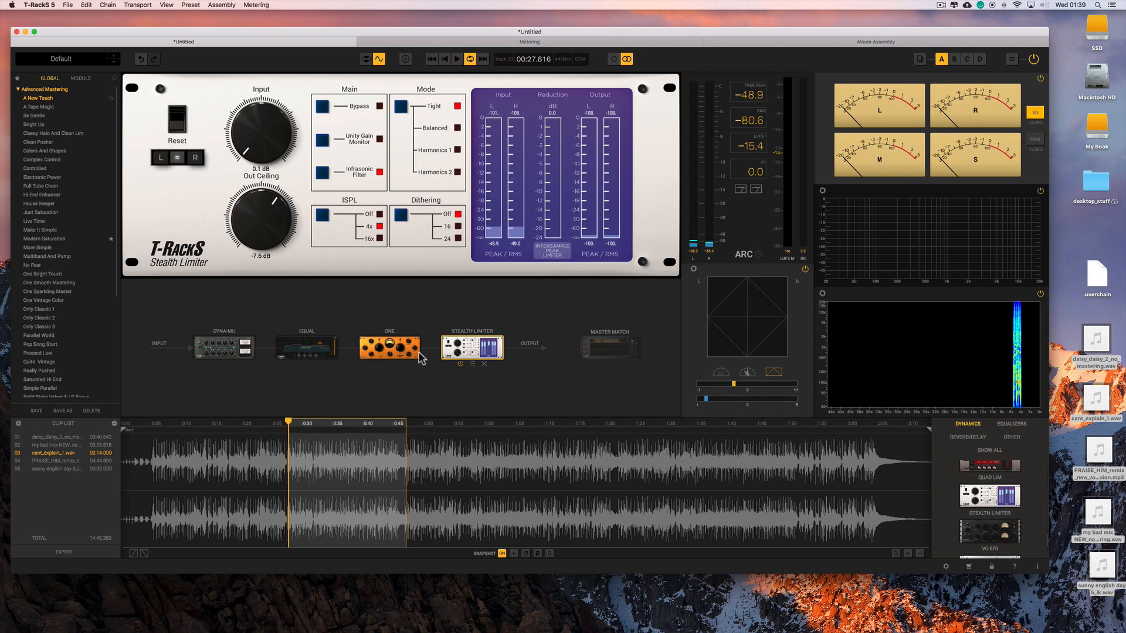
click(442, 322)
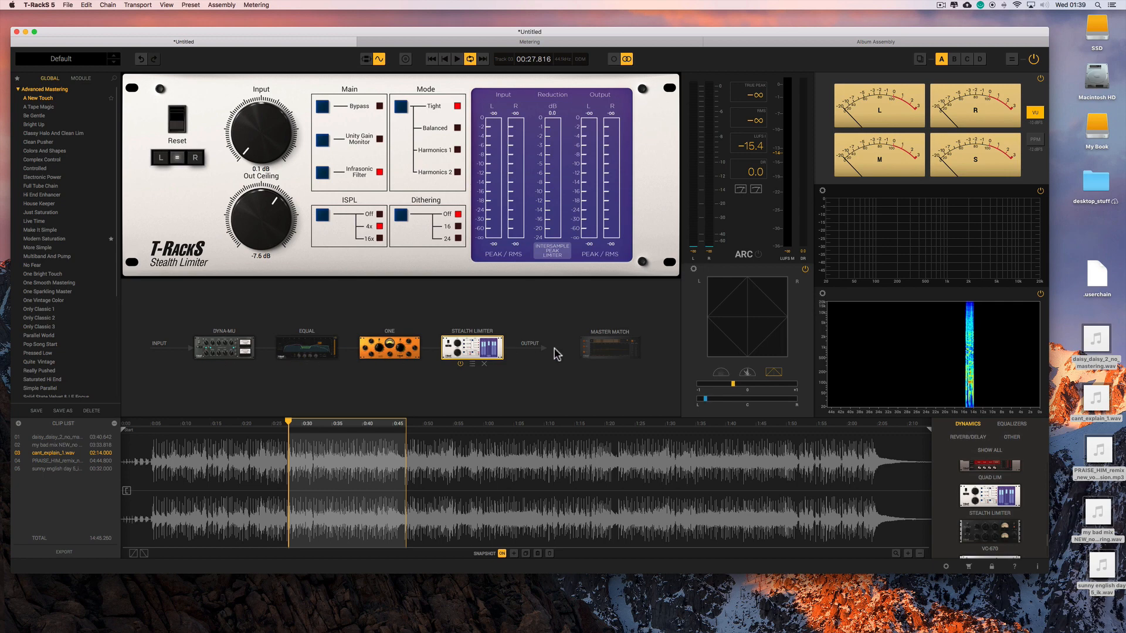
Review the chains of the other clips in the clip list, and return to the cant_explain_1.wav clip.
click(71, 437)
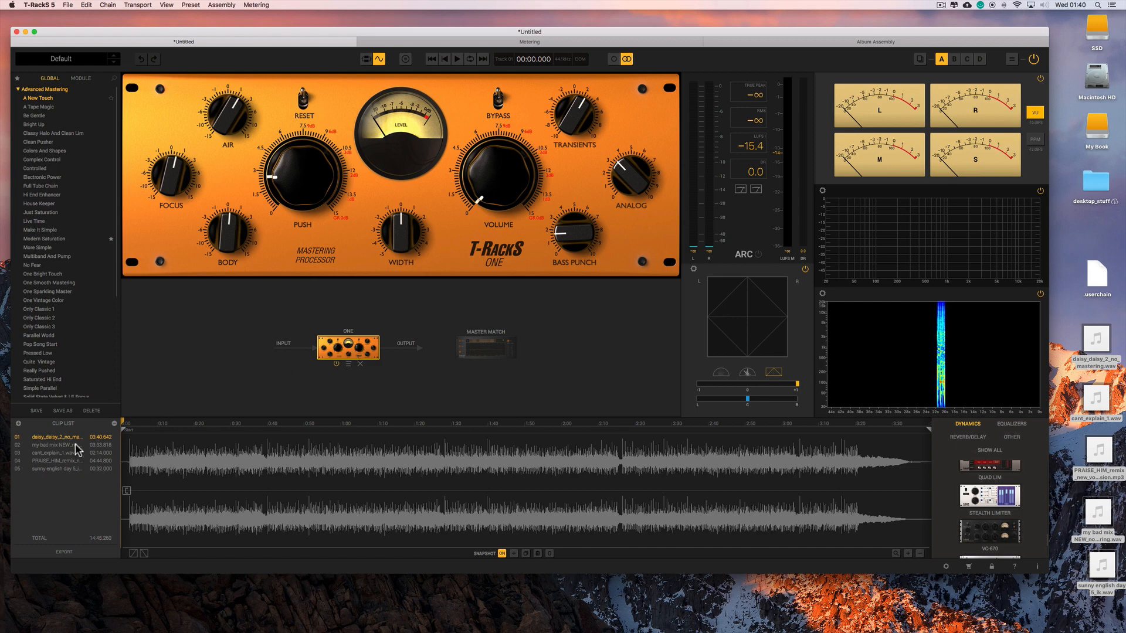
click(76, 446)
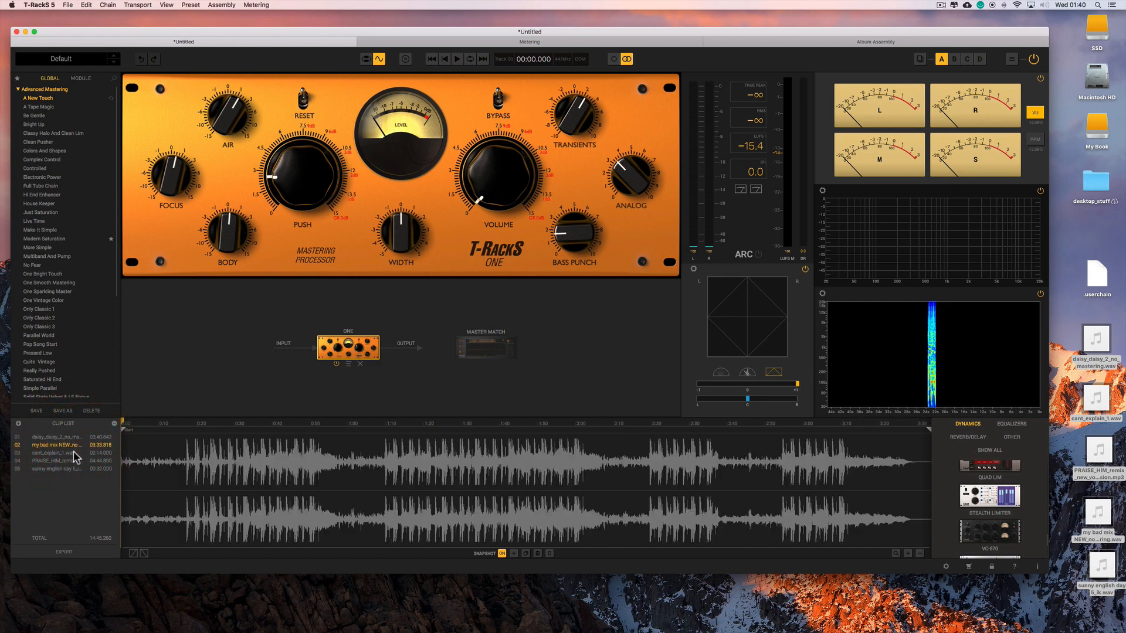
click(72, 461)
click(73, 469)
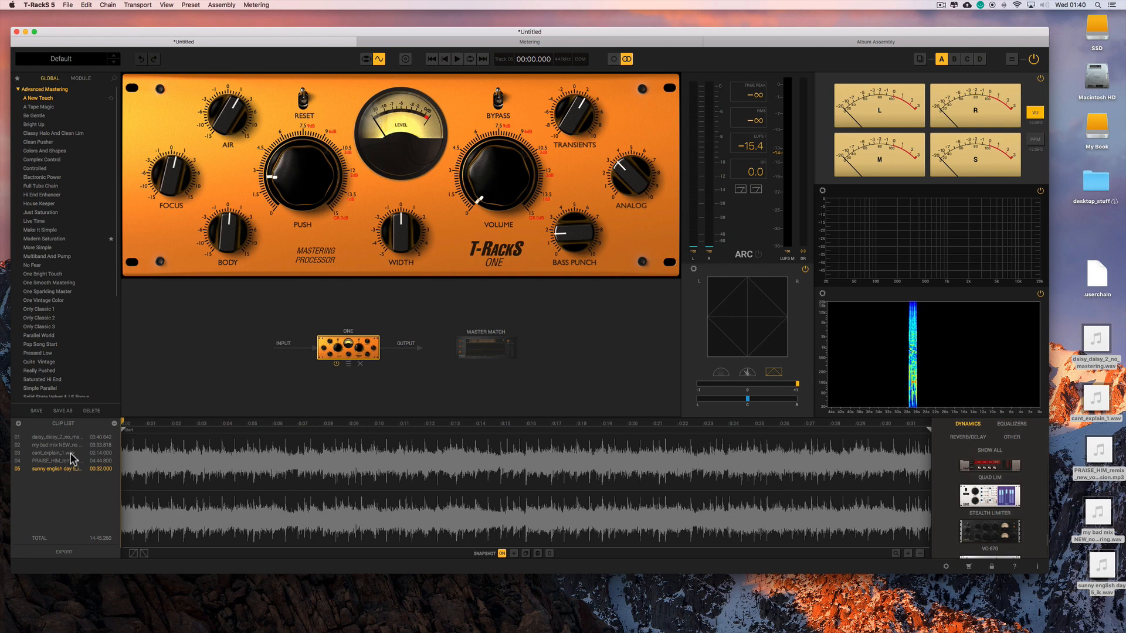
click(71, 453)
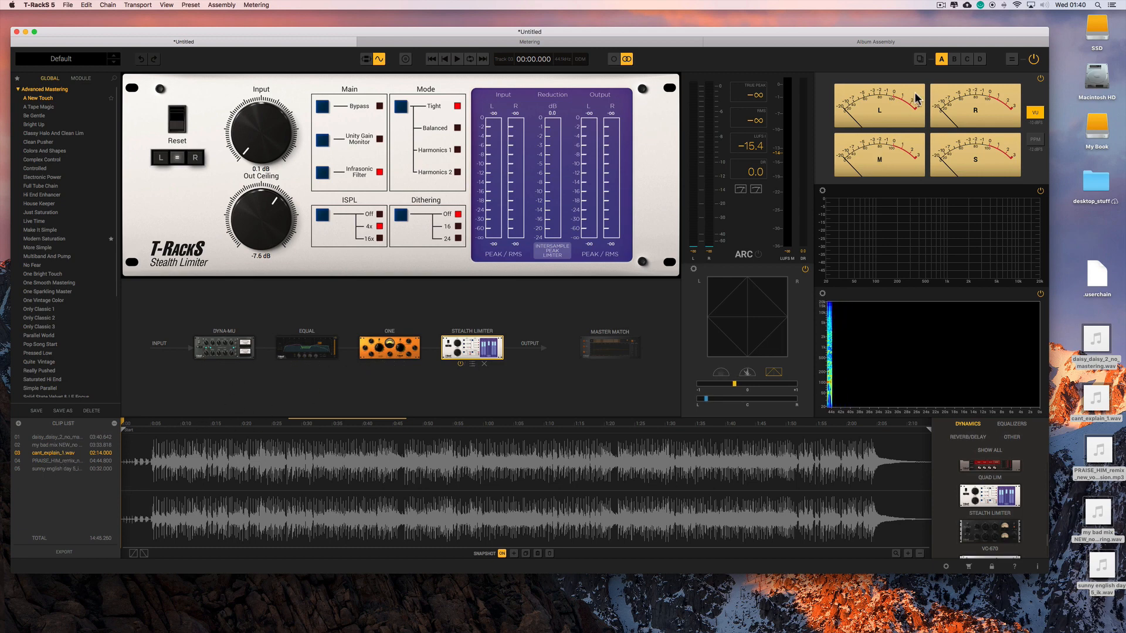
Copy chain A into chain B and switch between the two chains to compare them, ending on chain A.
click(920, 60)
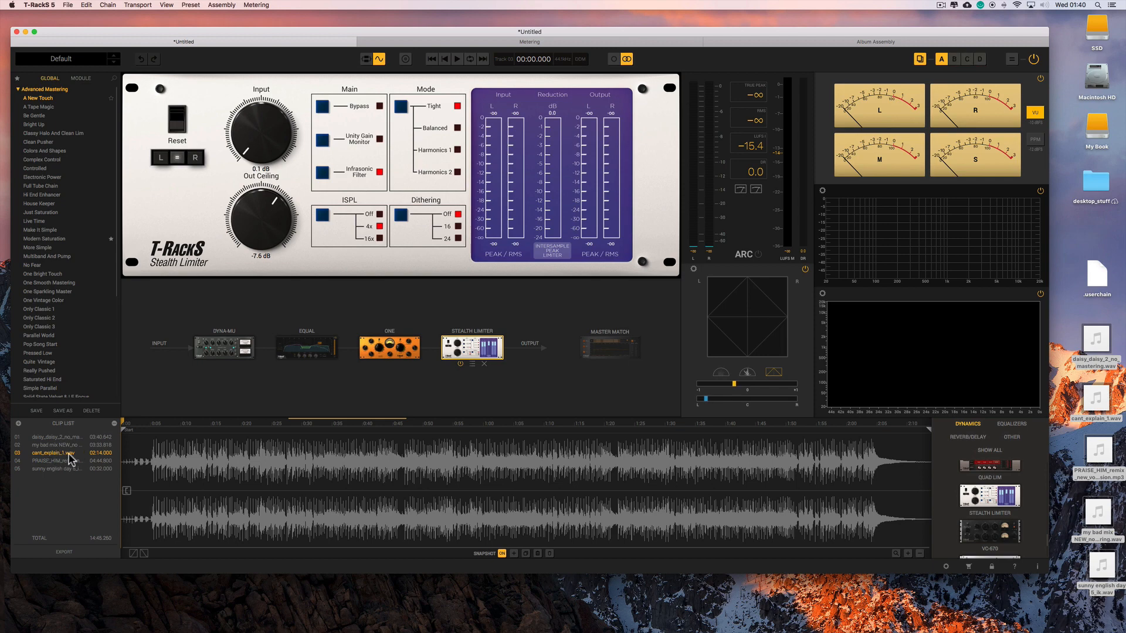
click(954, 58)
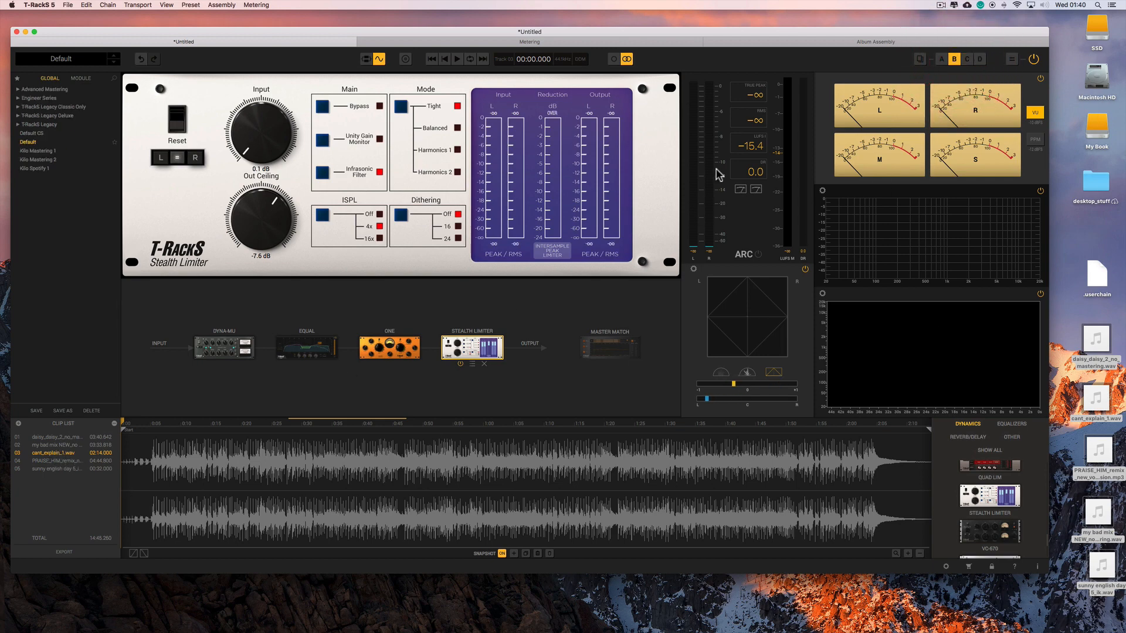
click(942, 58)
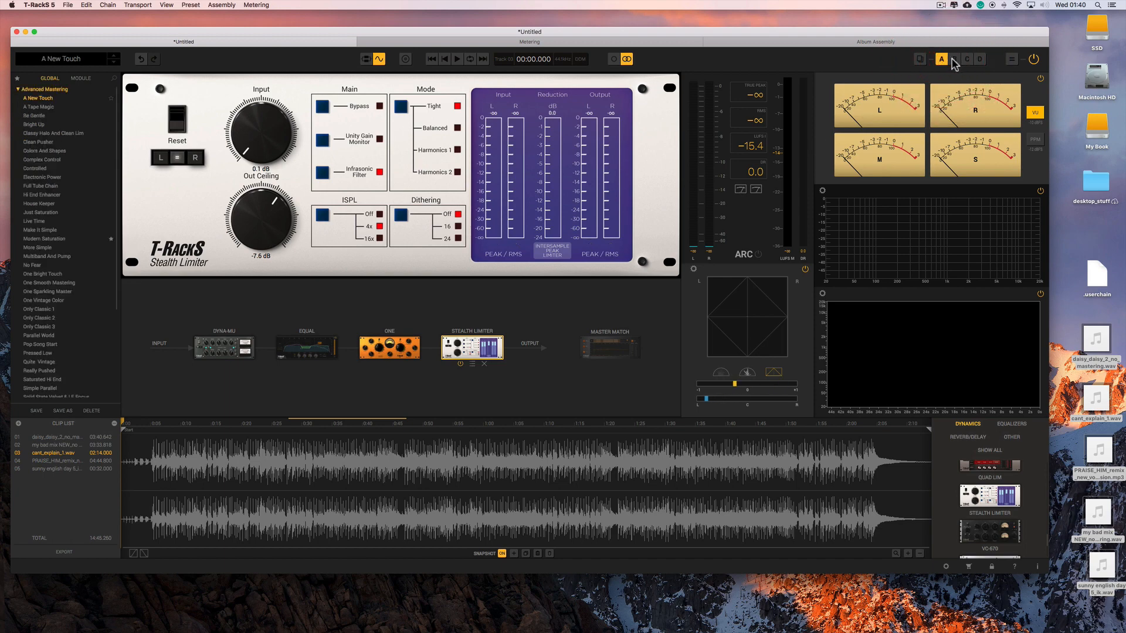
click(945, 58)
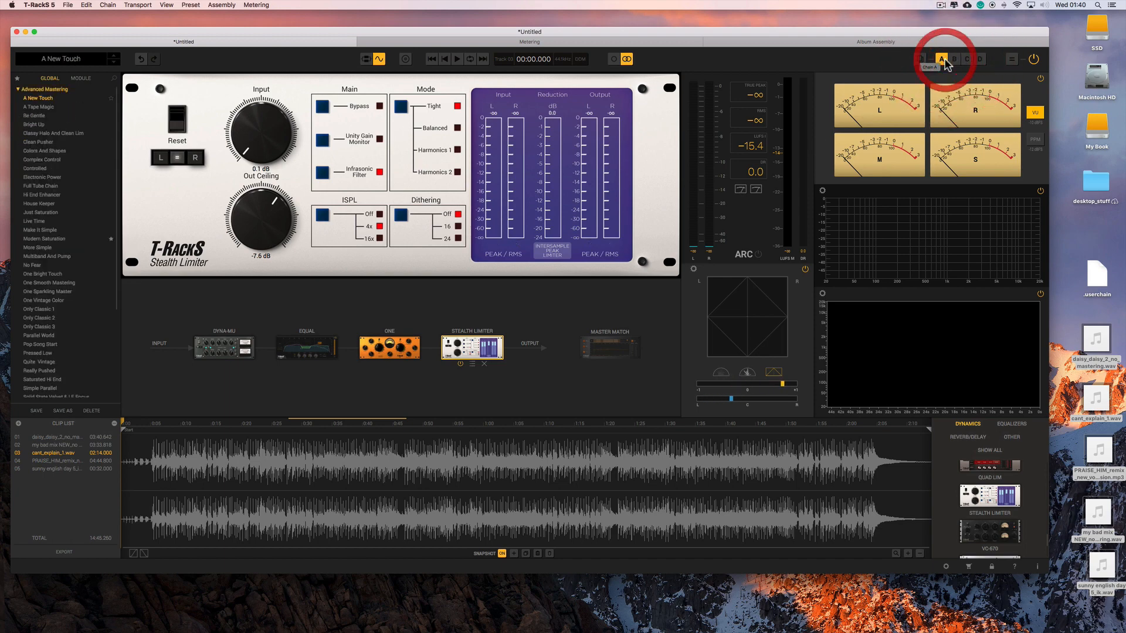
click(955, 60)
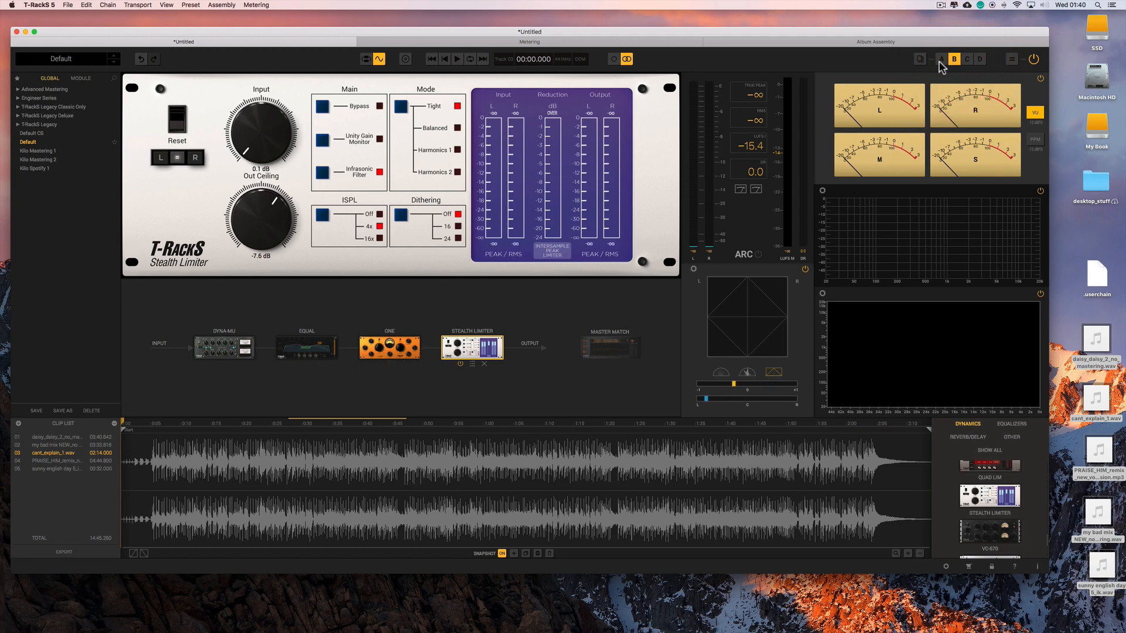
click(941, 60)
click(957, 60)
click(946, 59)
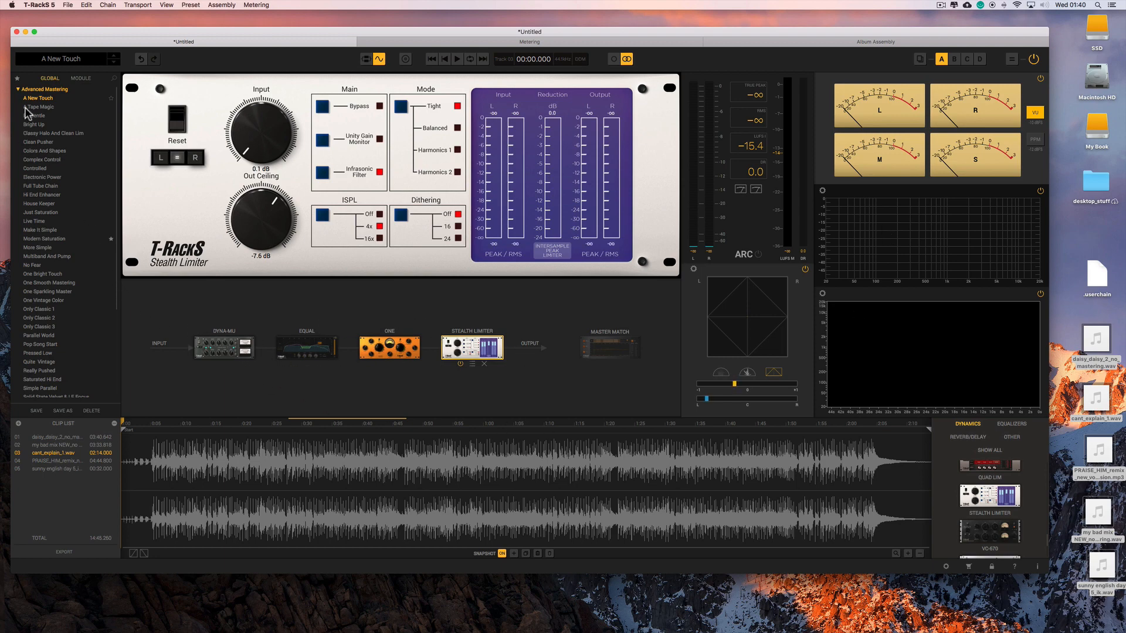
Save the current chain as a new global preset named kilo spotify 2.
click(18, 89)
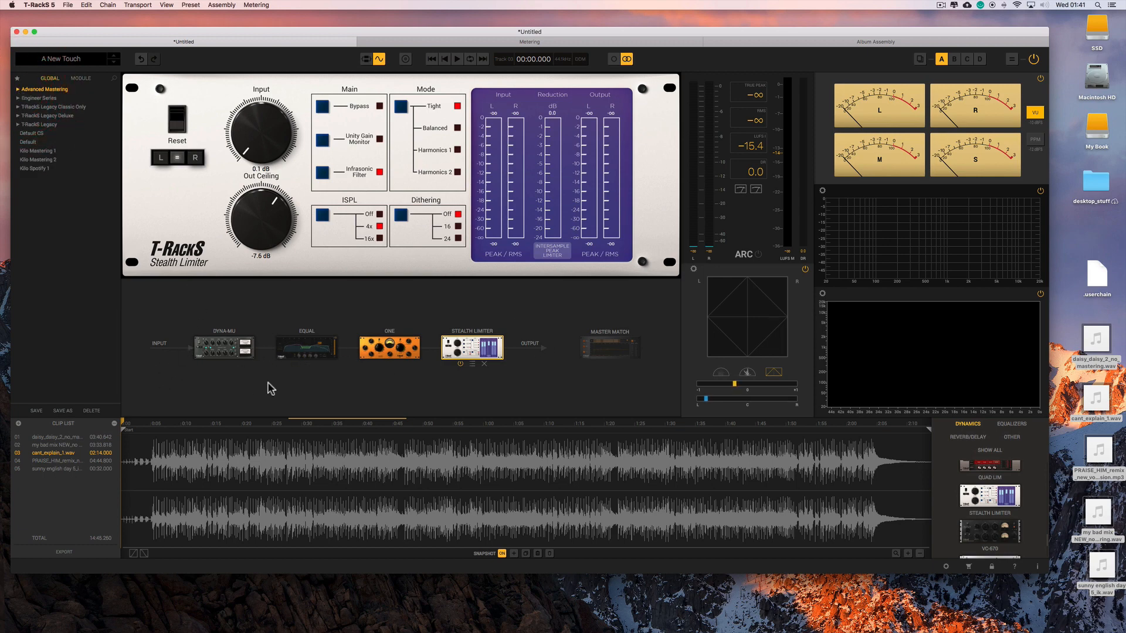
click(62, 411)
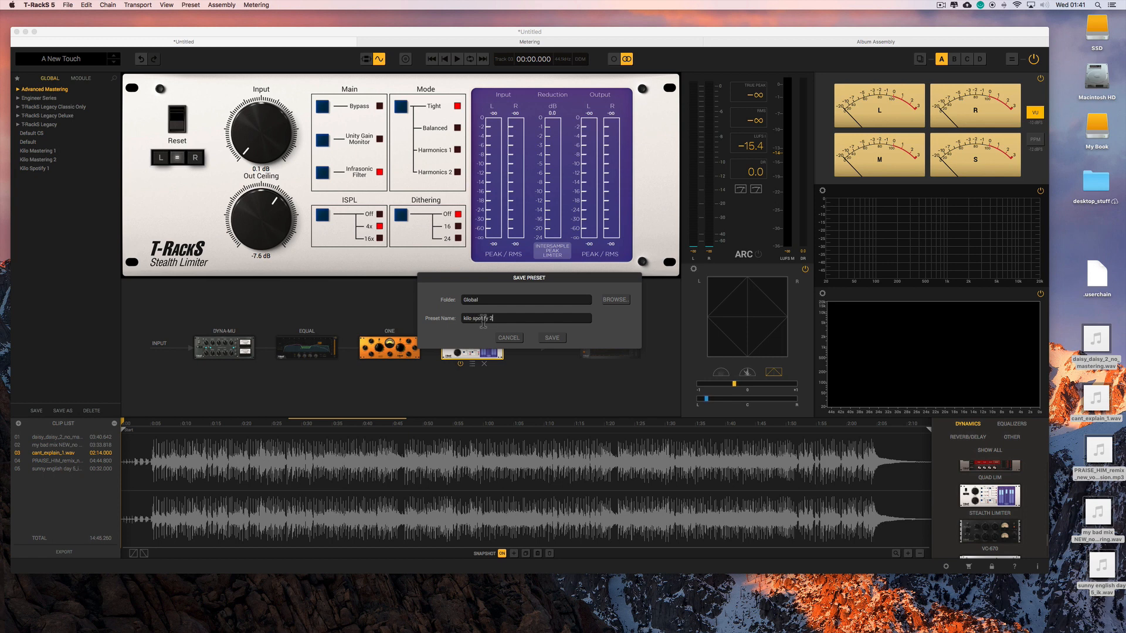
click(551, 338)
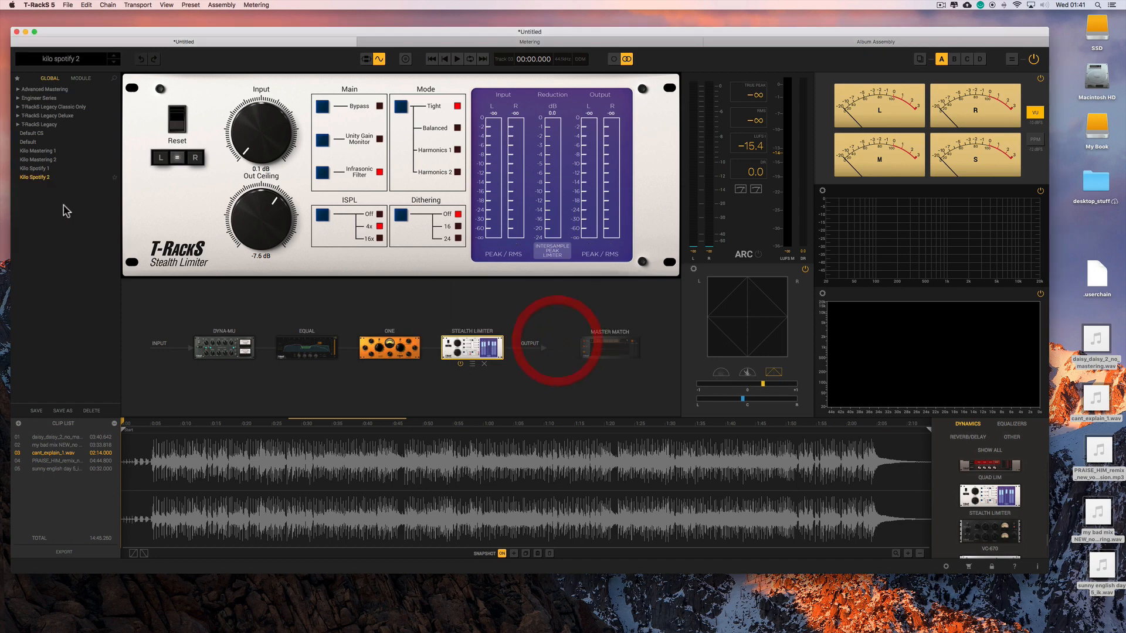
Apply the Kilo Spotify 2 preset to the daisy_daisy, my bad mix, PRAISE_HIM and sunny english day clips.
click(51, 438)
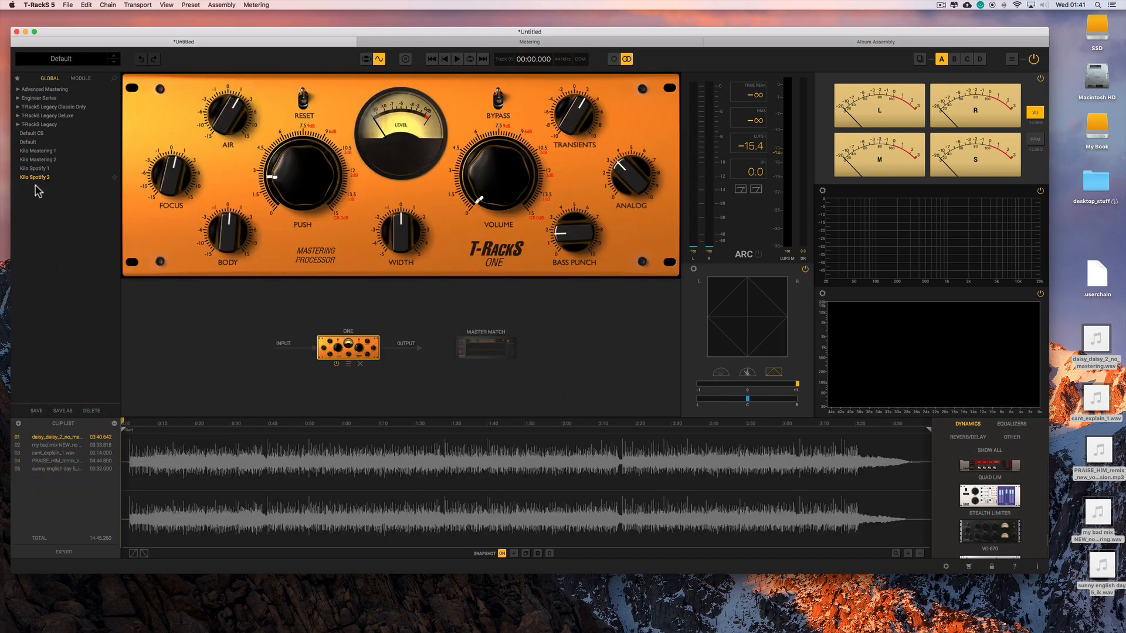
click(38, 178)
click(64, 445)
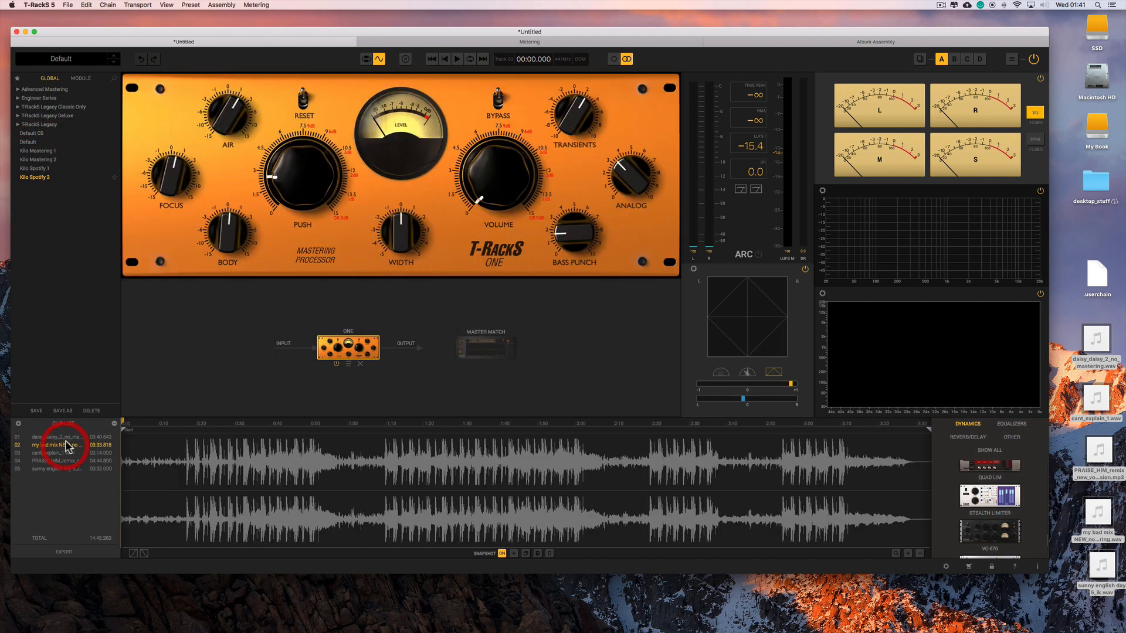
click(39, 178)
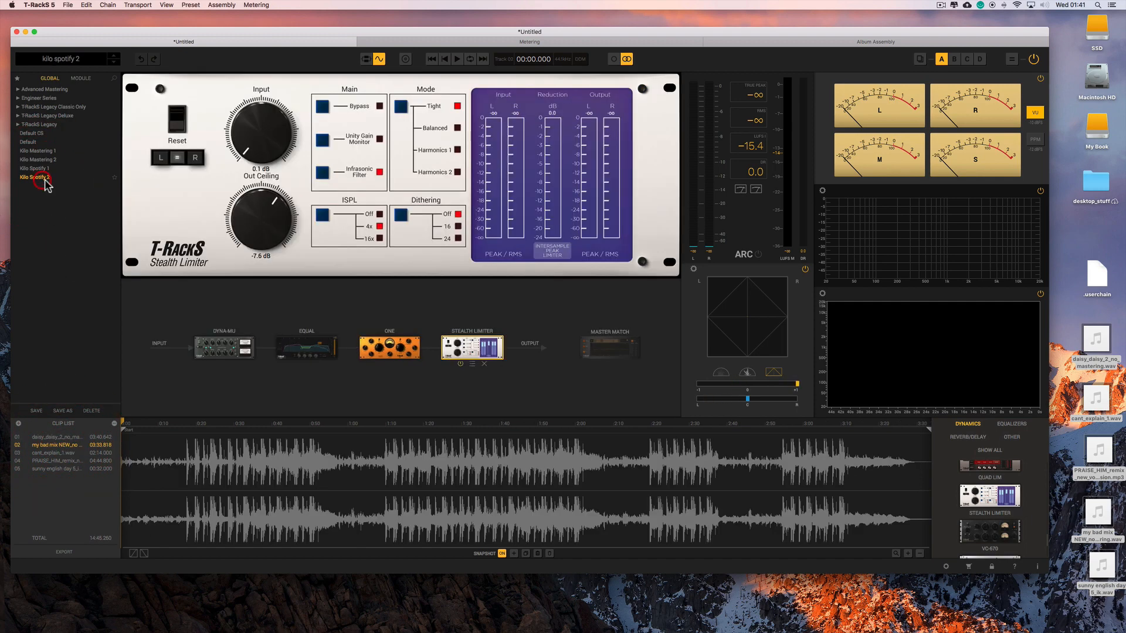
click(59, 461)
click(35, 177)
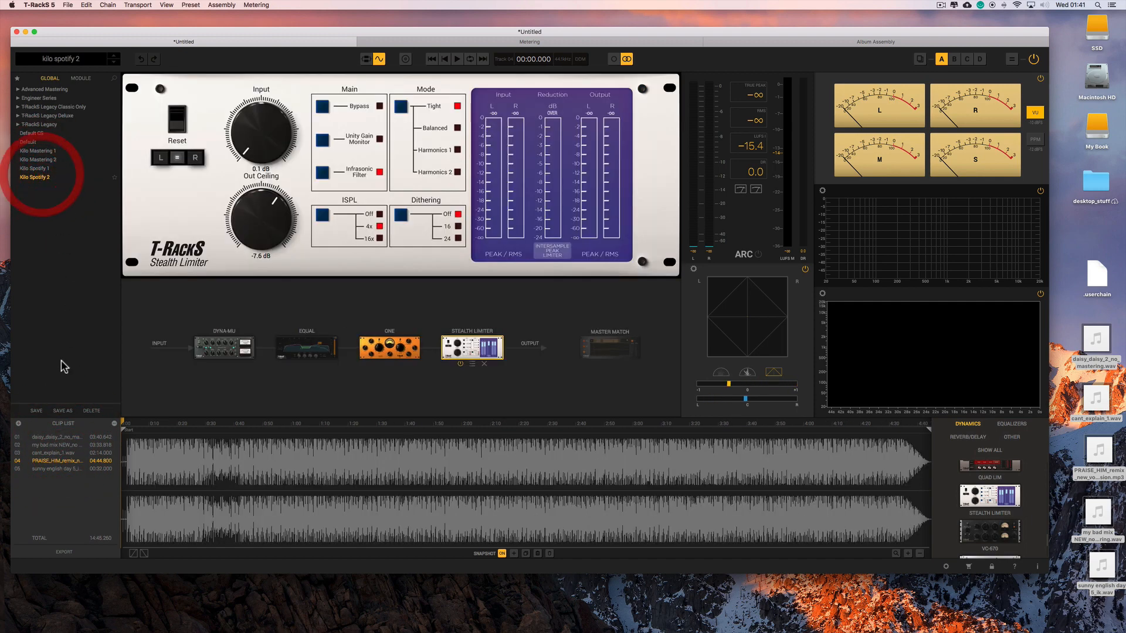
click(70, 469)
click(37, 177)
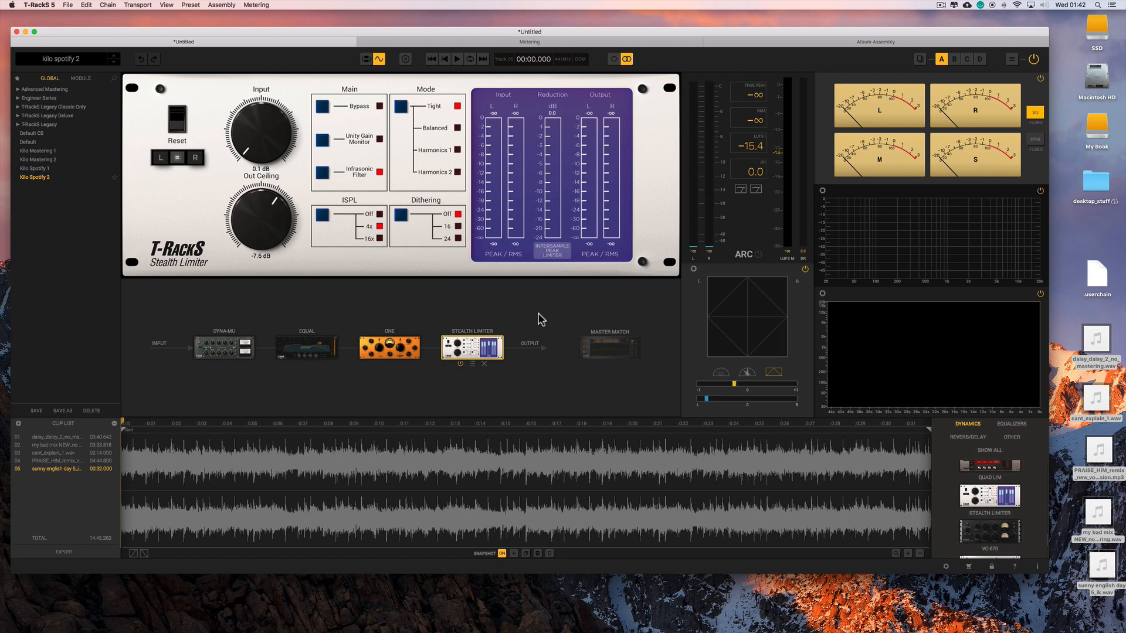
Open the Master Match module after the chain output, switch it on to view its controls, and switch it off again.
mouse_move(599, 343)
mouse_move(293, 345)
click(604, 346)
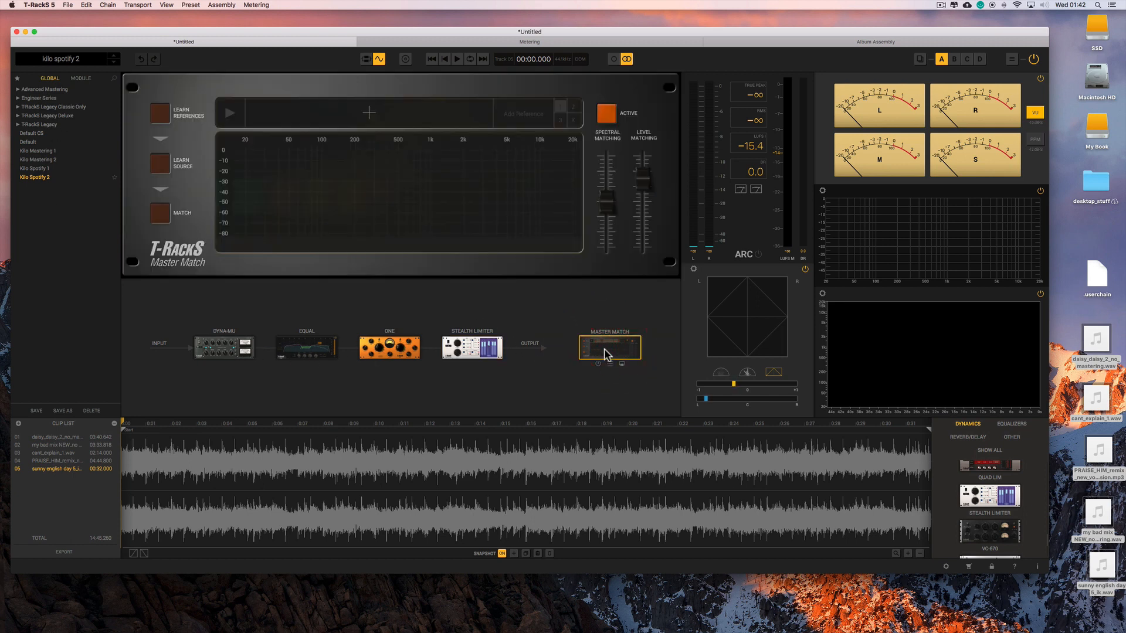
click(598, 364)
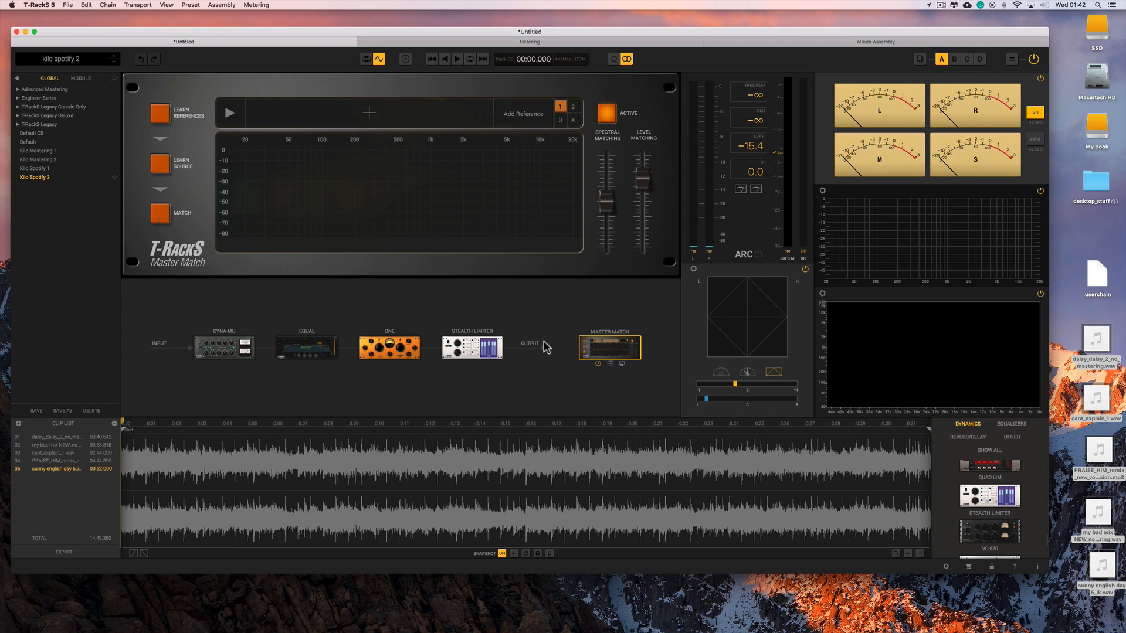
click(597, 364)
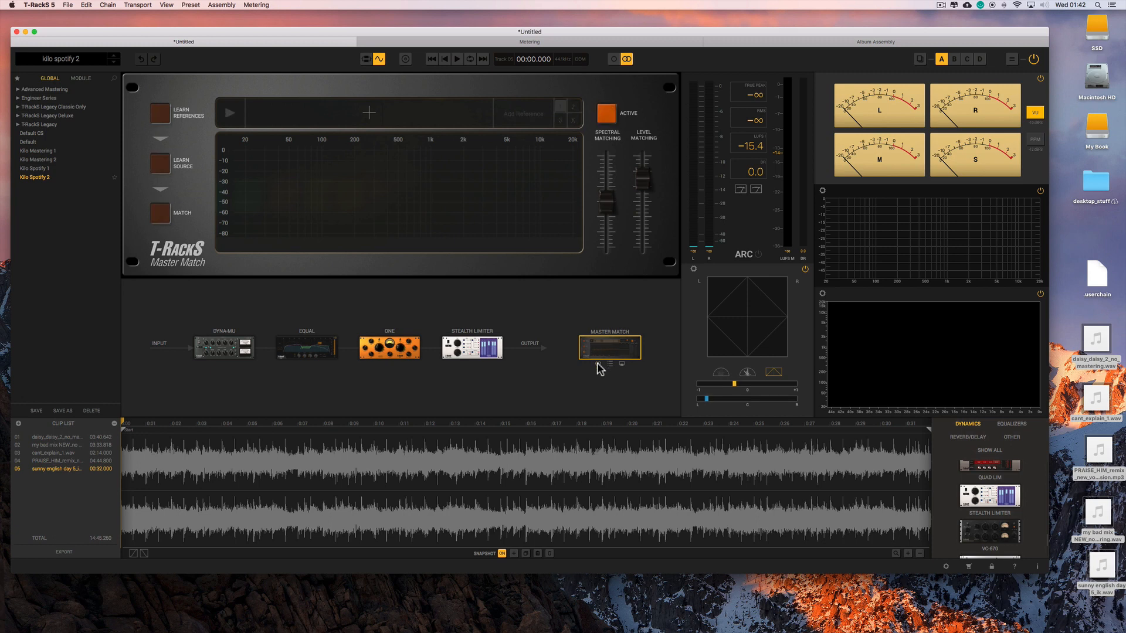
Review the output device, channel and buffer size options in the audio settings, and cancel the dialog.
click(68, 5)
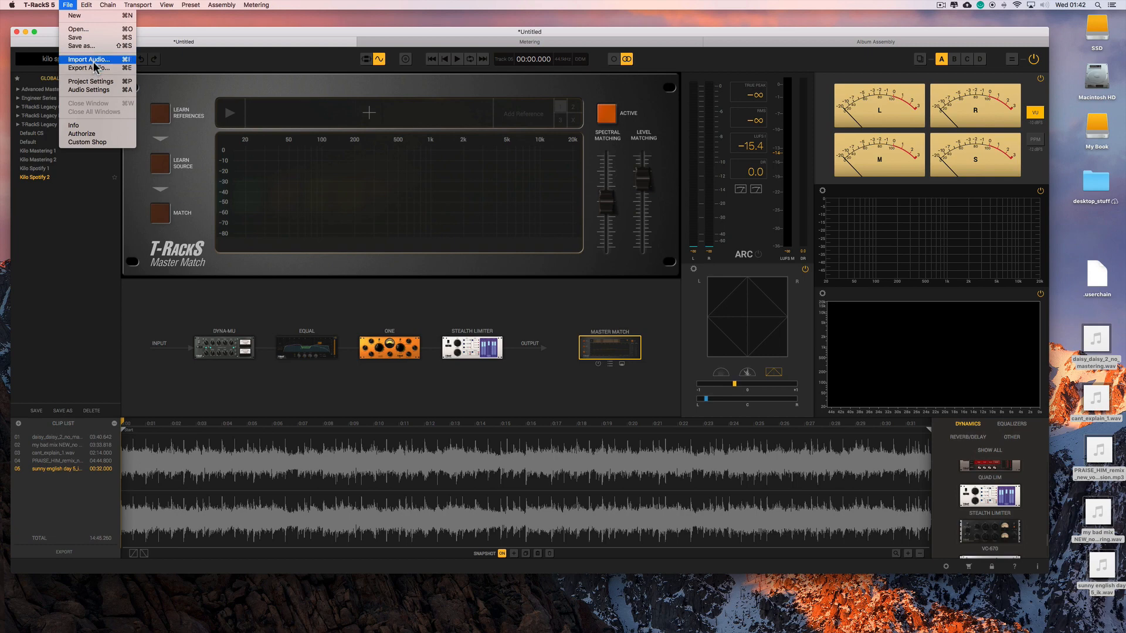
click(89, 90)
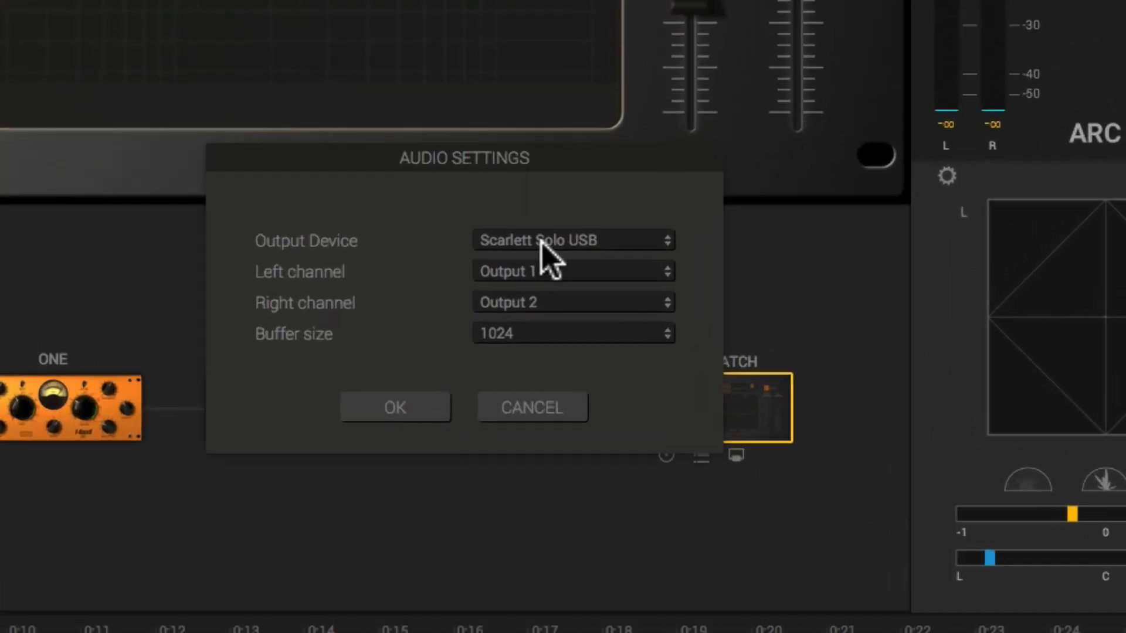
click(556, 292)
click(555, 290)
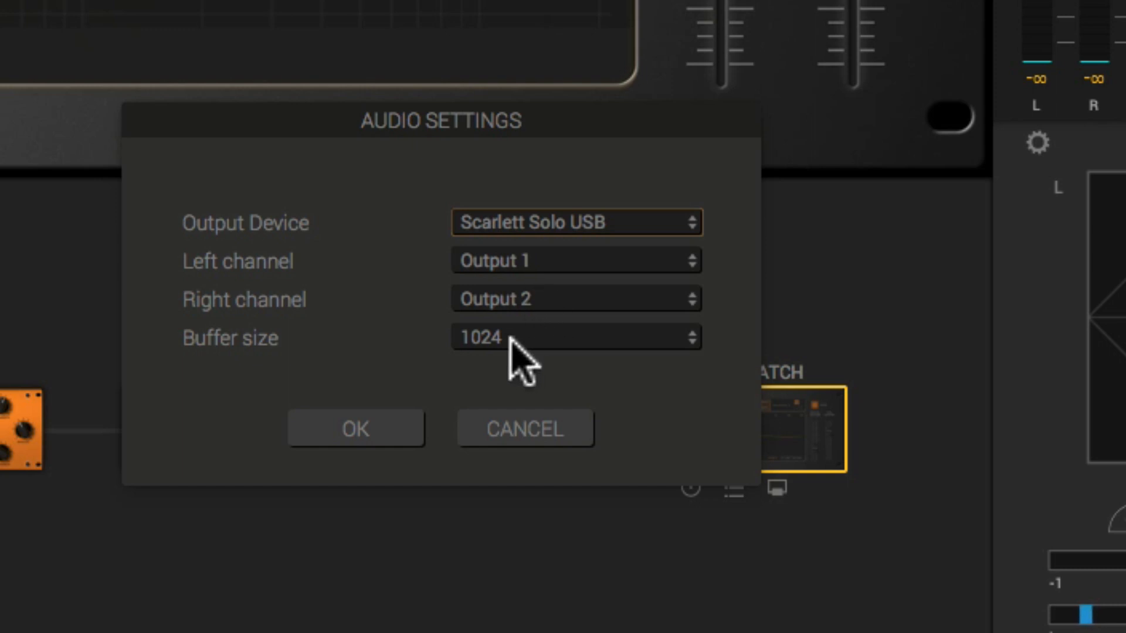
click(502, 425)
Open the project settings and review the available export format and dithering options.
click(69, 6)
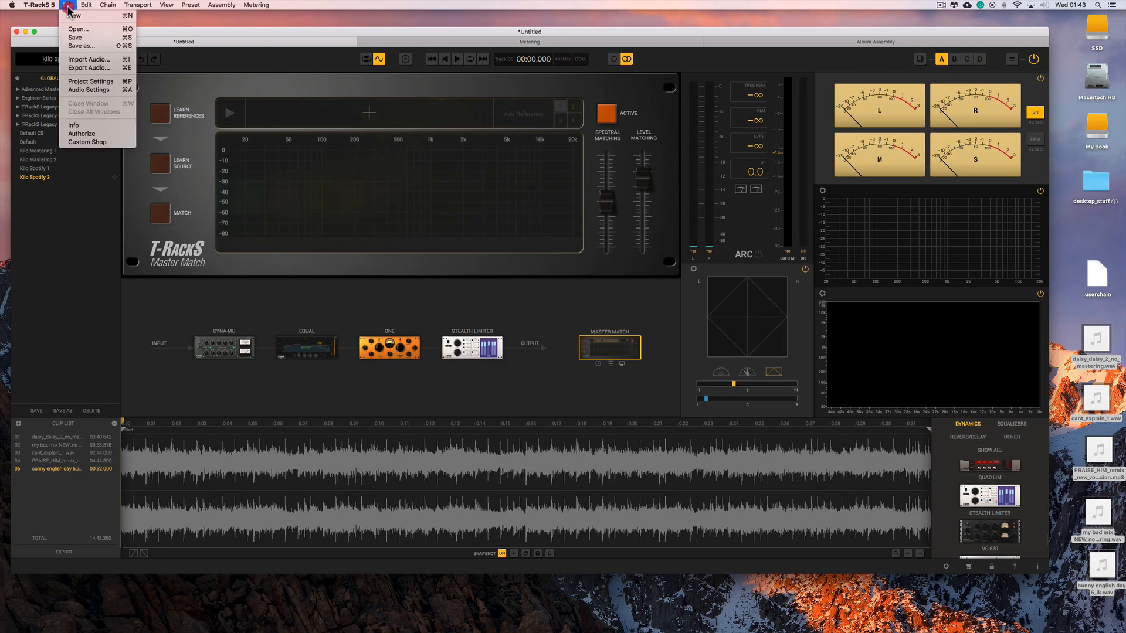
click(92, 81)
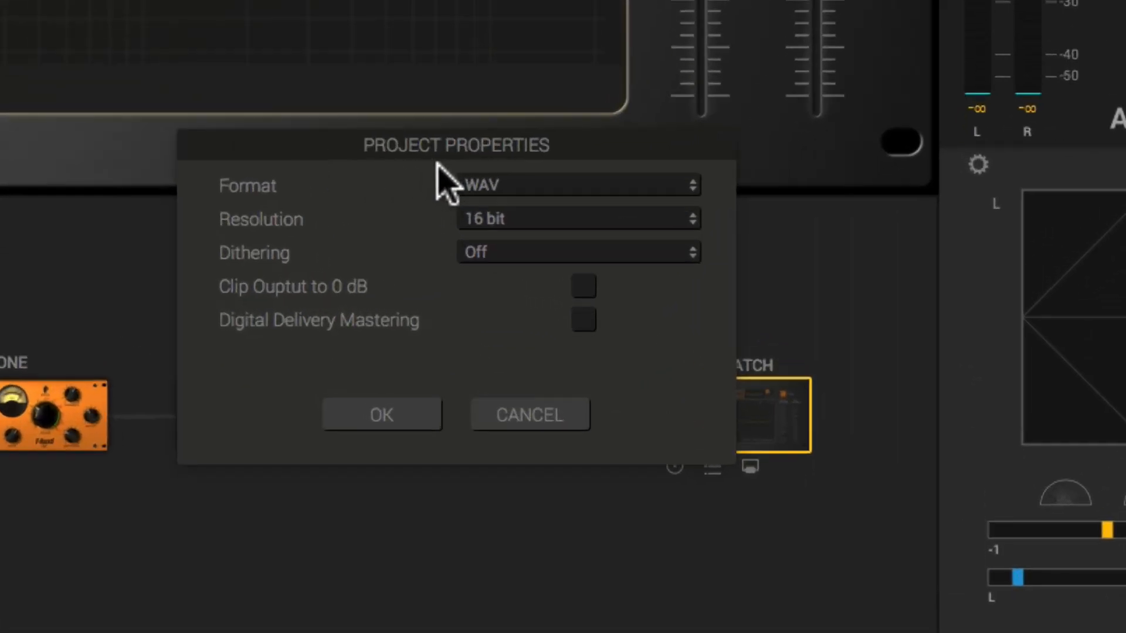
click(544, 228)
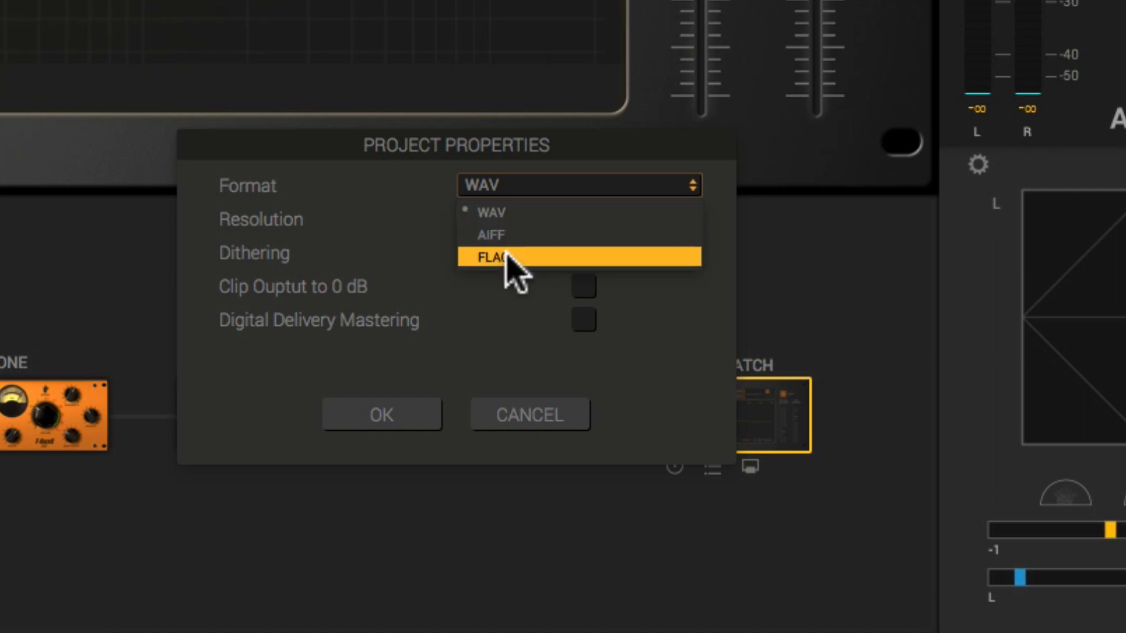
click(358, 203)
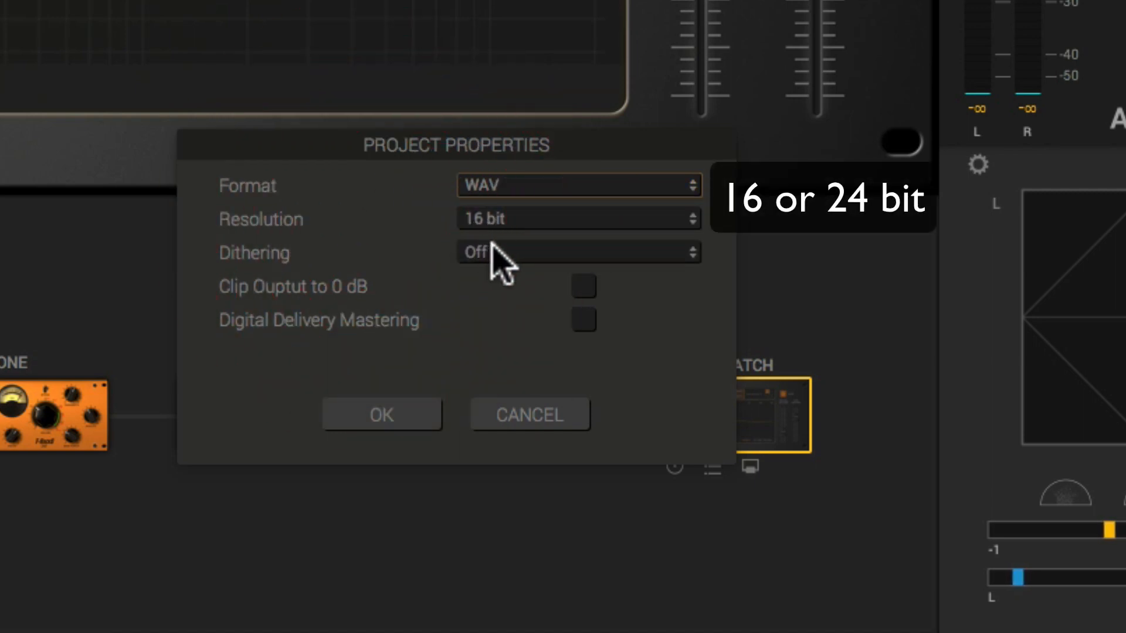
click(491, 244)
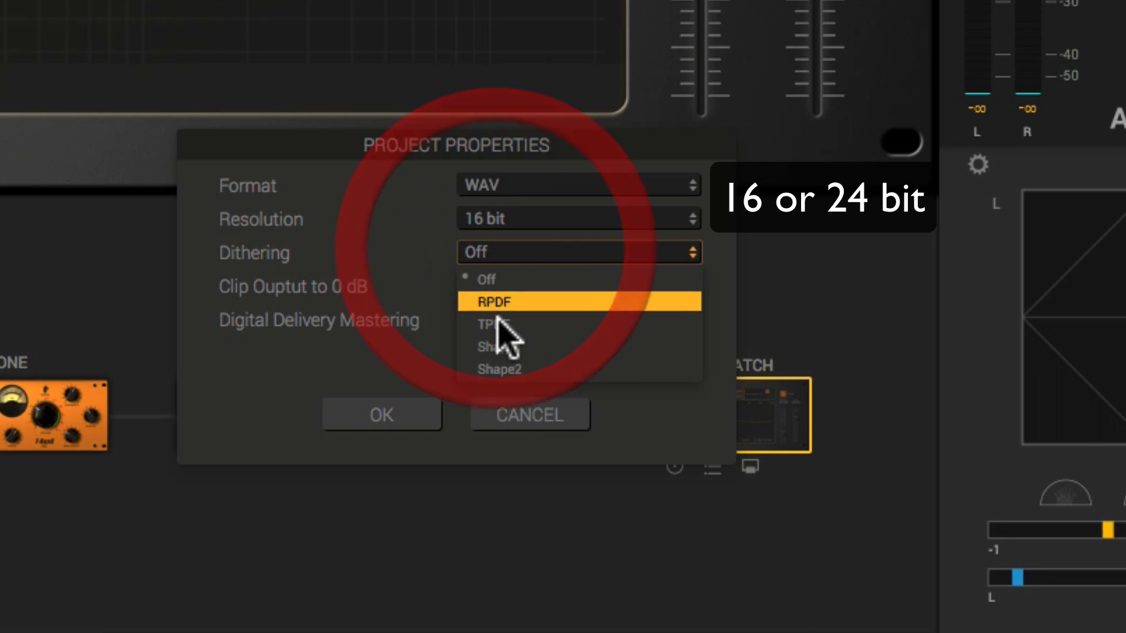
click(412, 248)
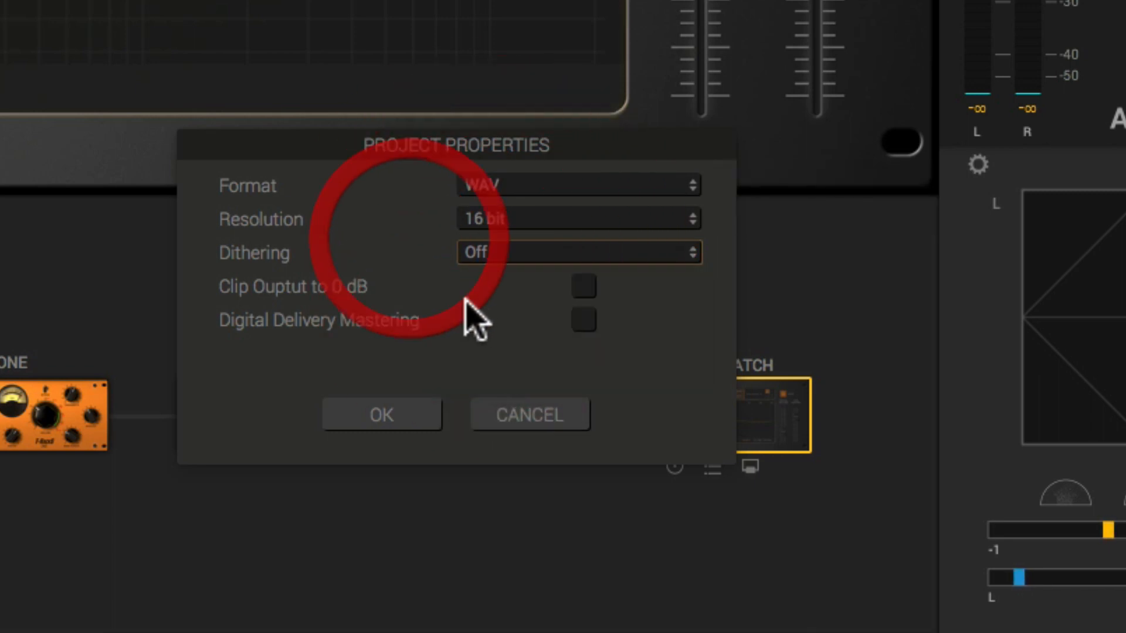
Switch the Clip Output to 0 dB and Digital Delivery Mastering options on and off again, and cancel the project settings.
click(584, 289)
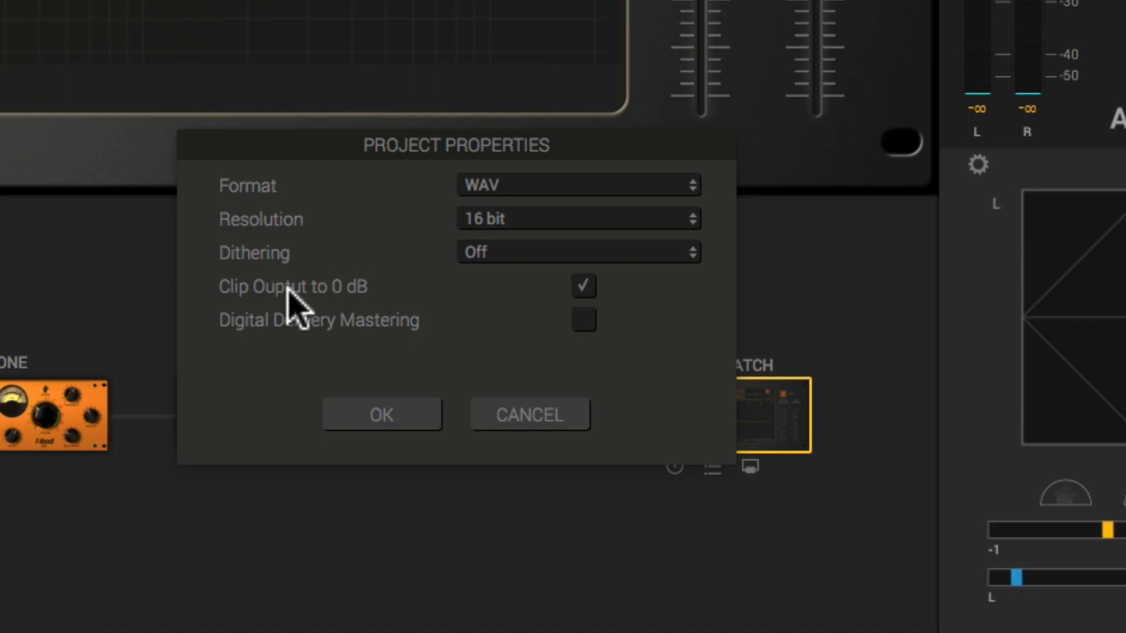
click(583, 296)
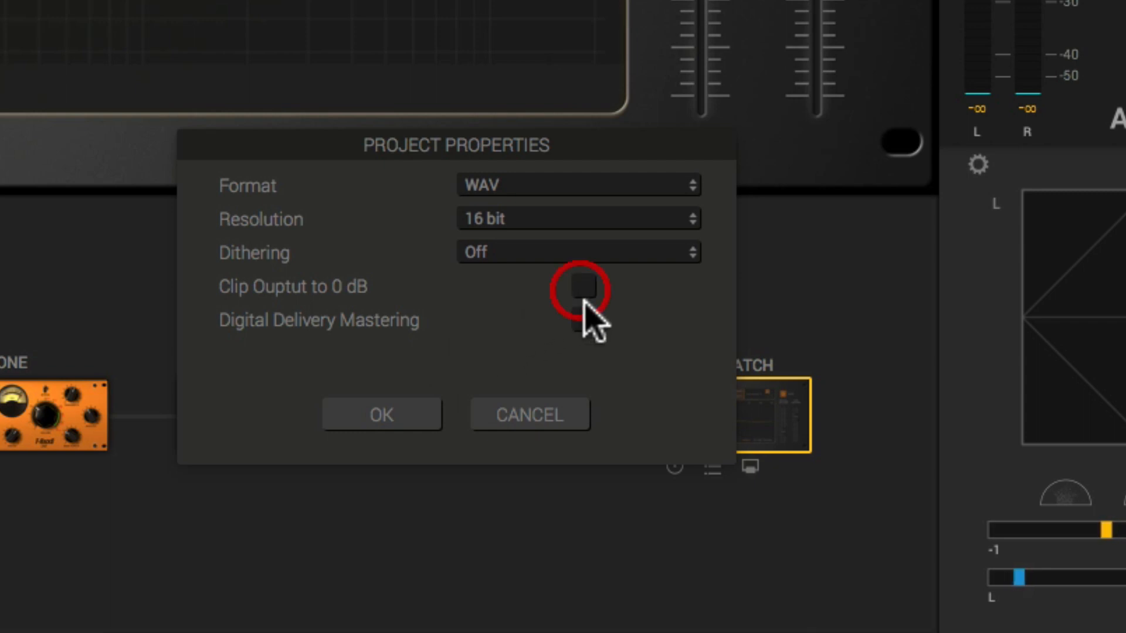
click(584, 320)
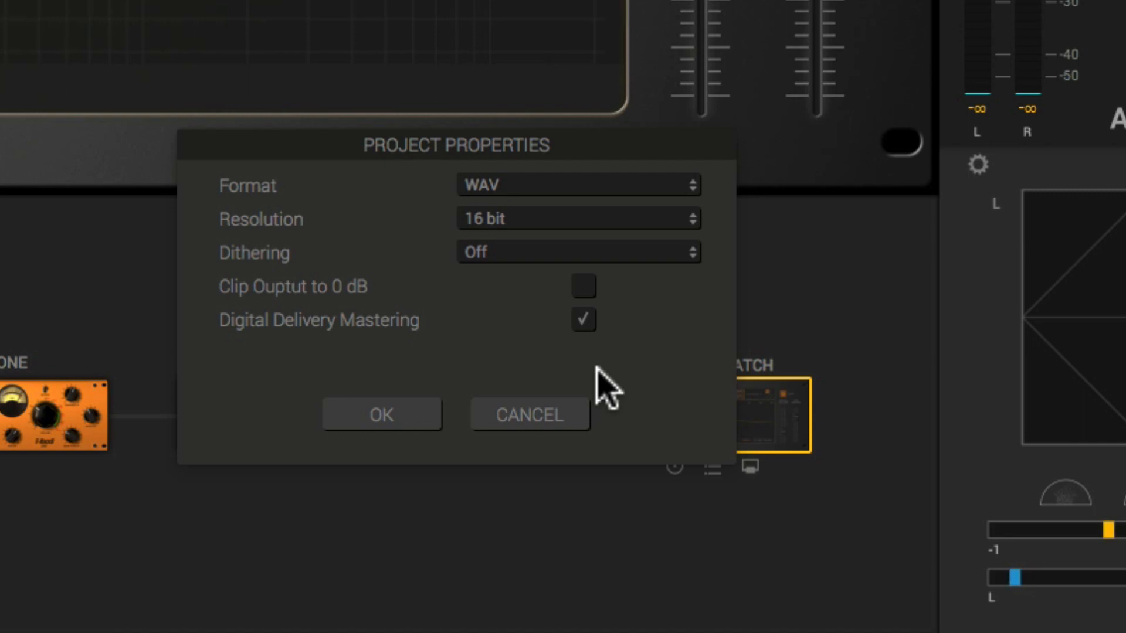
click(583, 320)
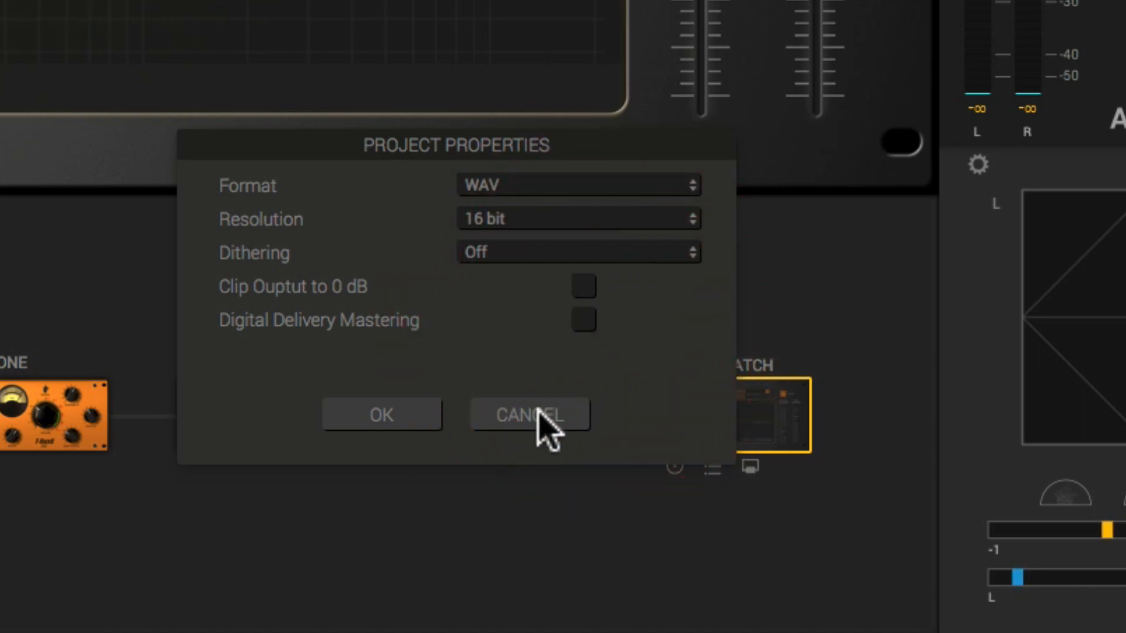
click(539, 413)
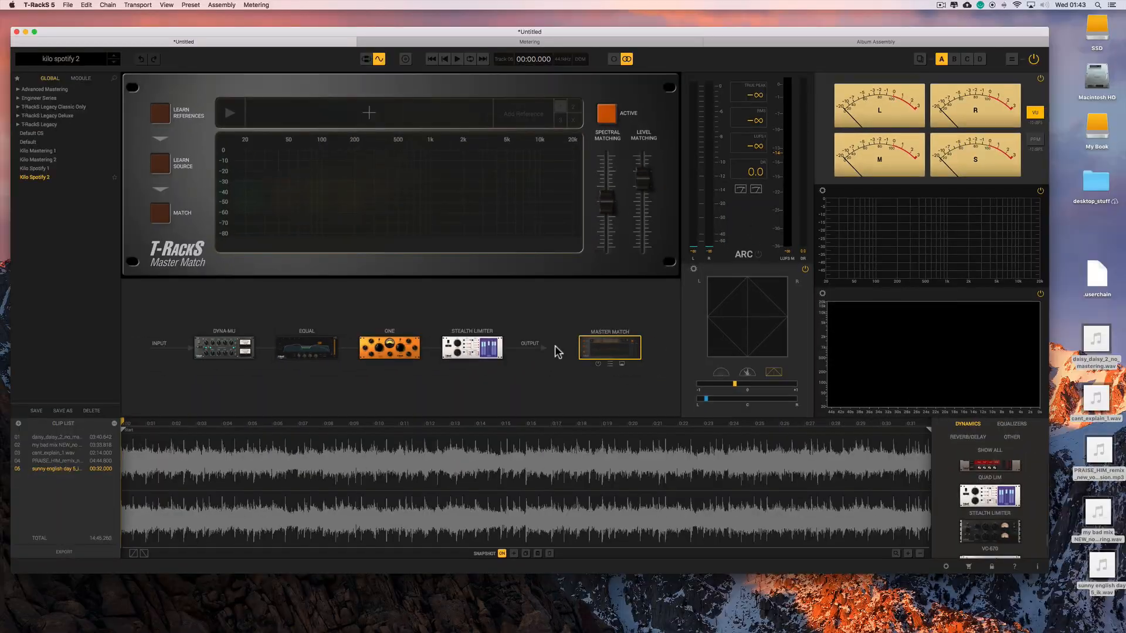
Open the T-RackS 5 User Manual PDF from the program's help, and return to the T-RackS 5 window.
click(1015, 567)
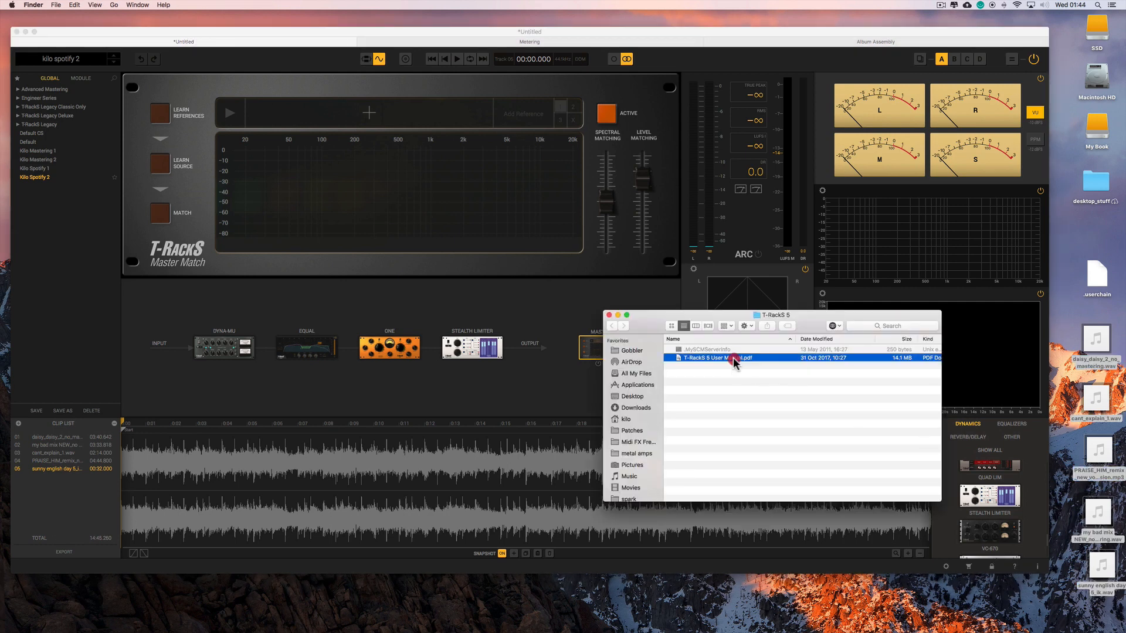
double_click(733, 359)
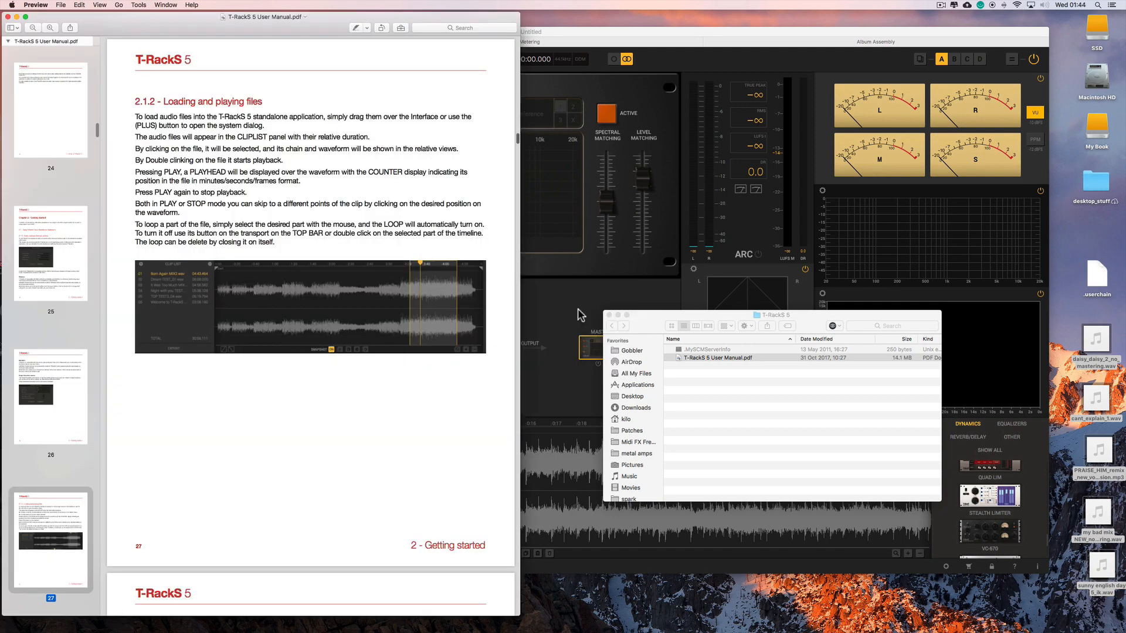
click(570, 30)
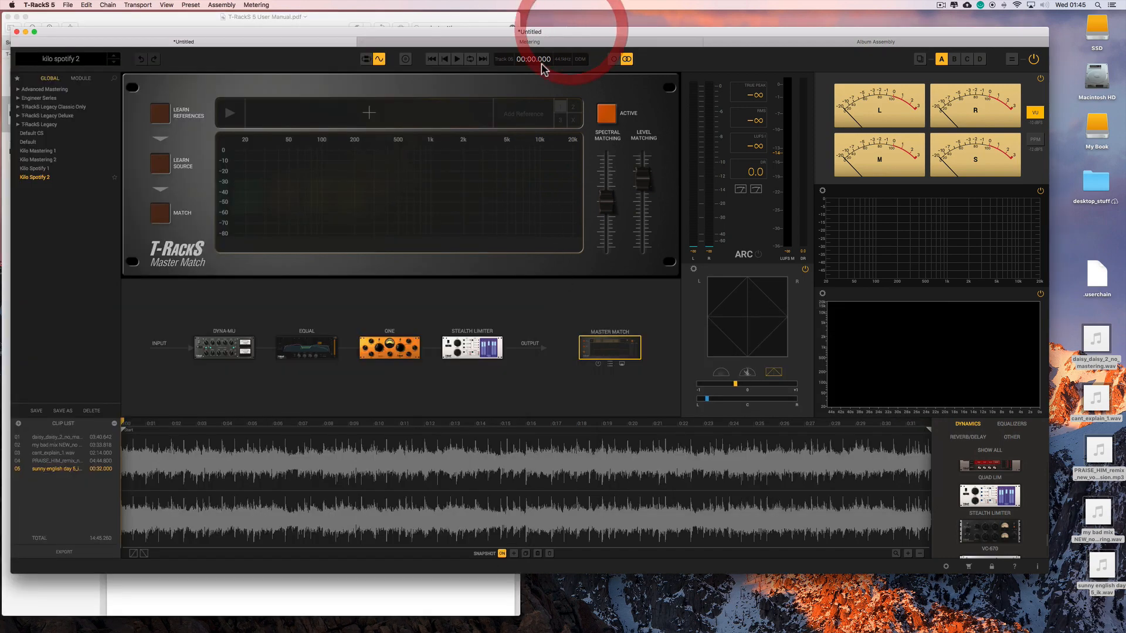
drag(551, 32, 541, 17)
click(444, 588)
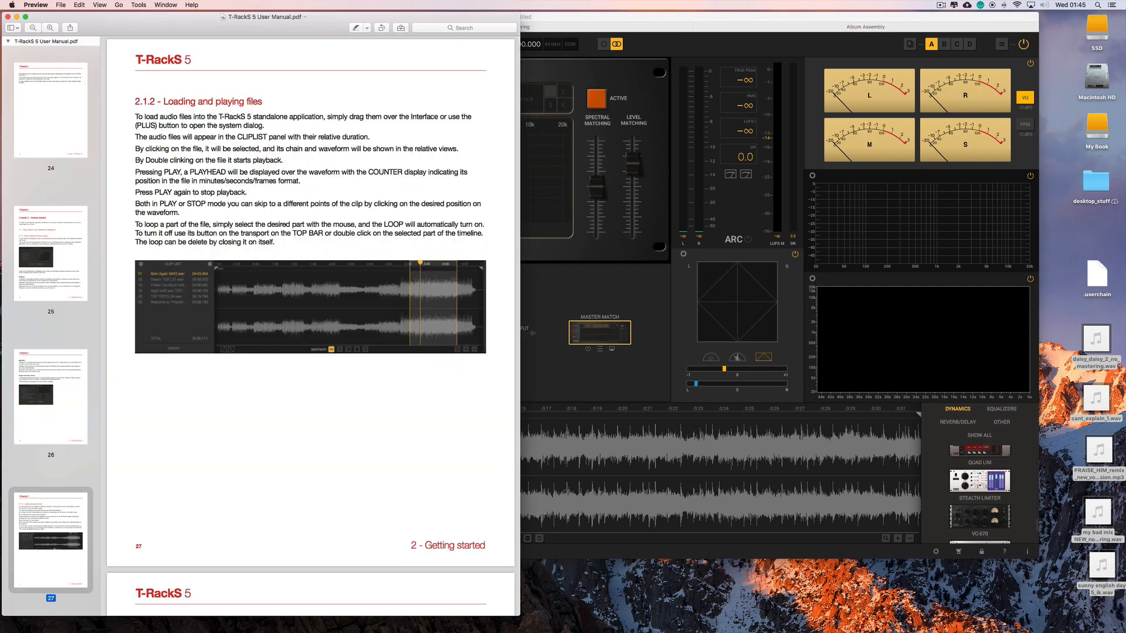
key(super+Tab)
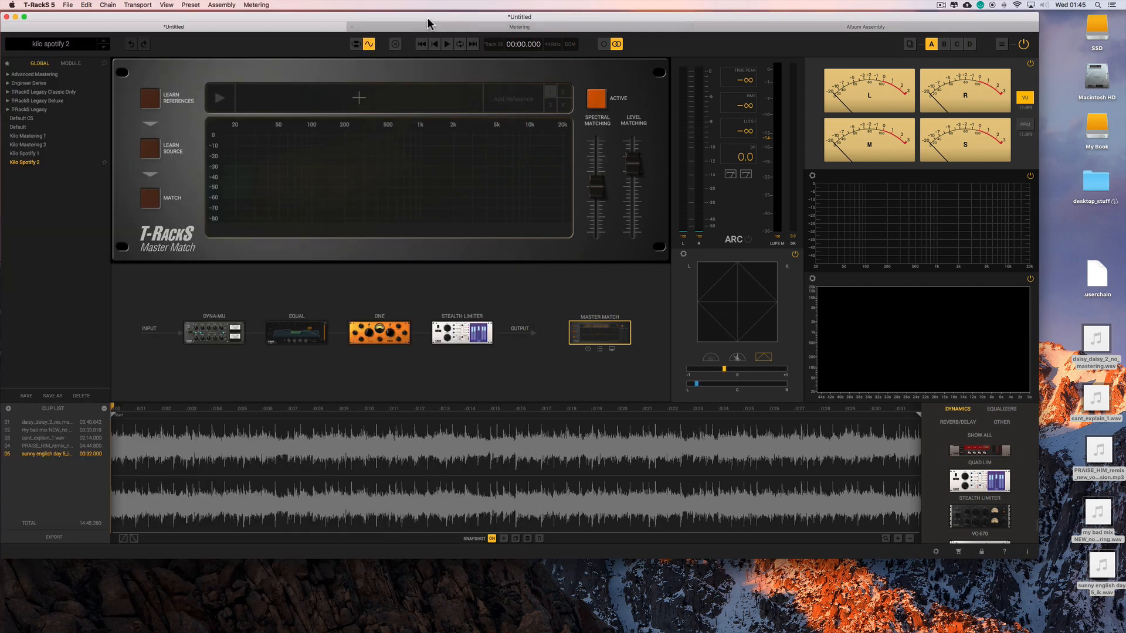
drag(428, 19, 430, 31)
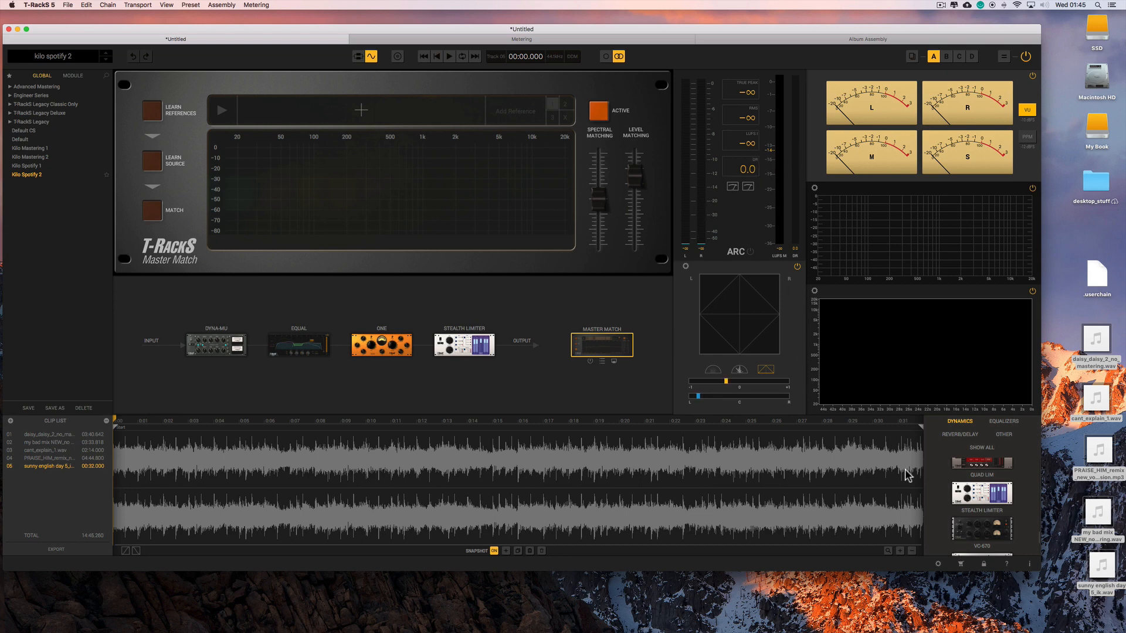
Widen the module browser to five columns beside the waveform and show all modules.
scroll(957, 478, up, 10)
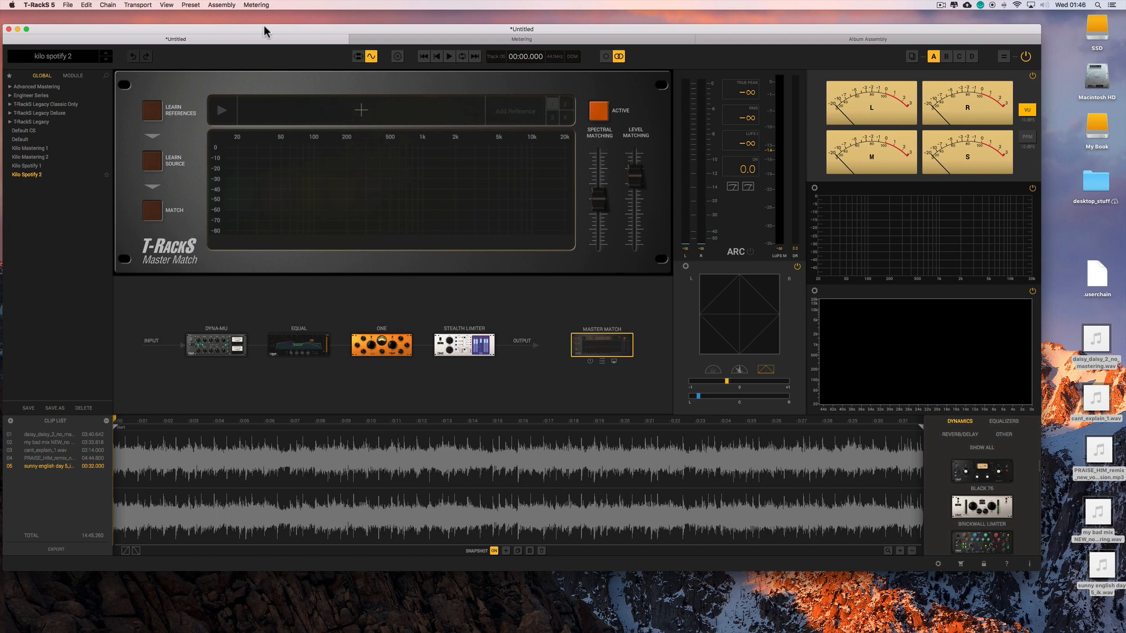
drag(264, 27, 264, 26)
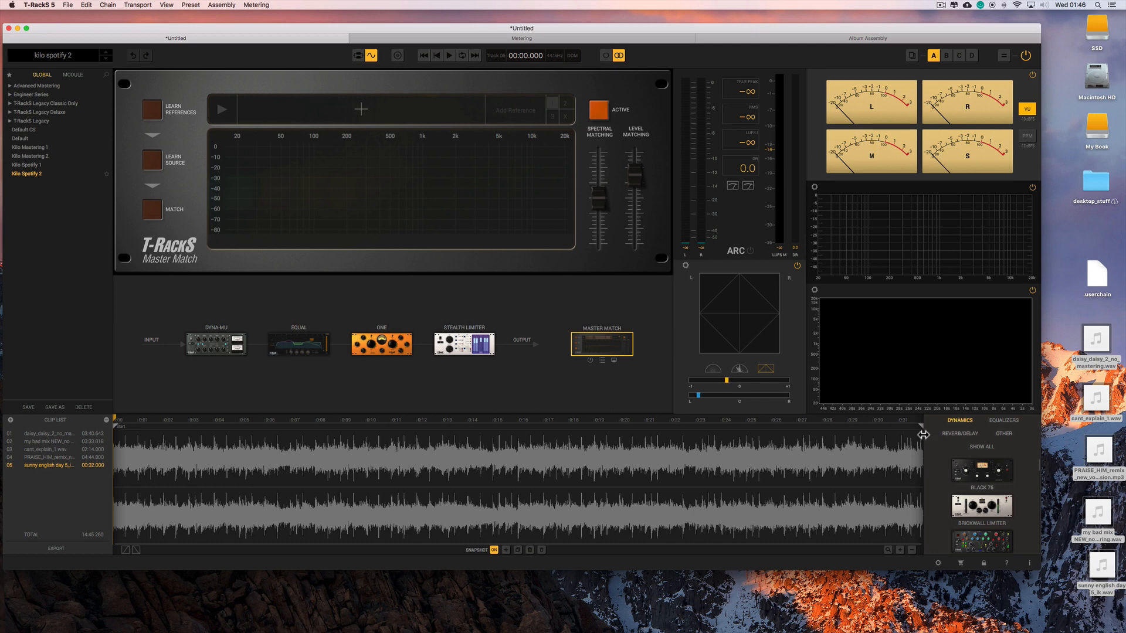
drag(924, 435, 431, 432)
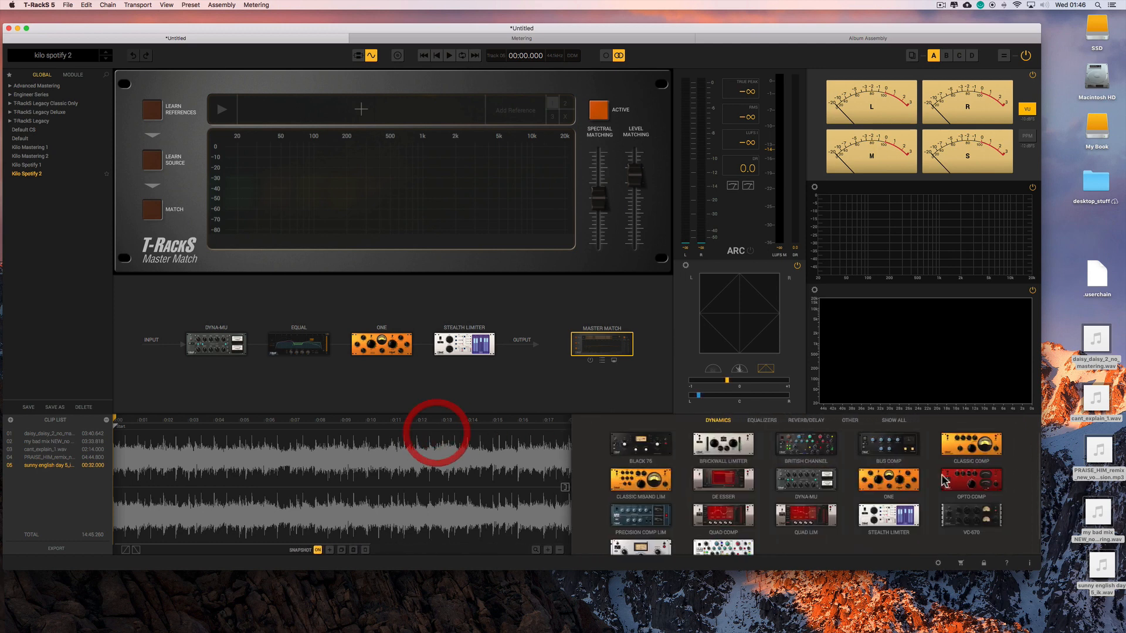
click(900, 426)
Look through the full list of available modules from Black 76 down to White Channel.
scroll(904, 460, down, 10)
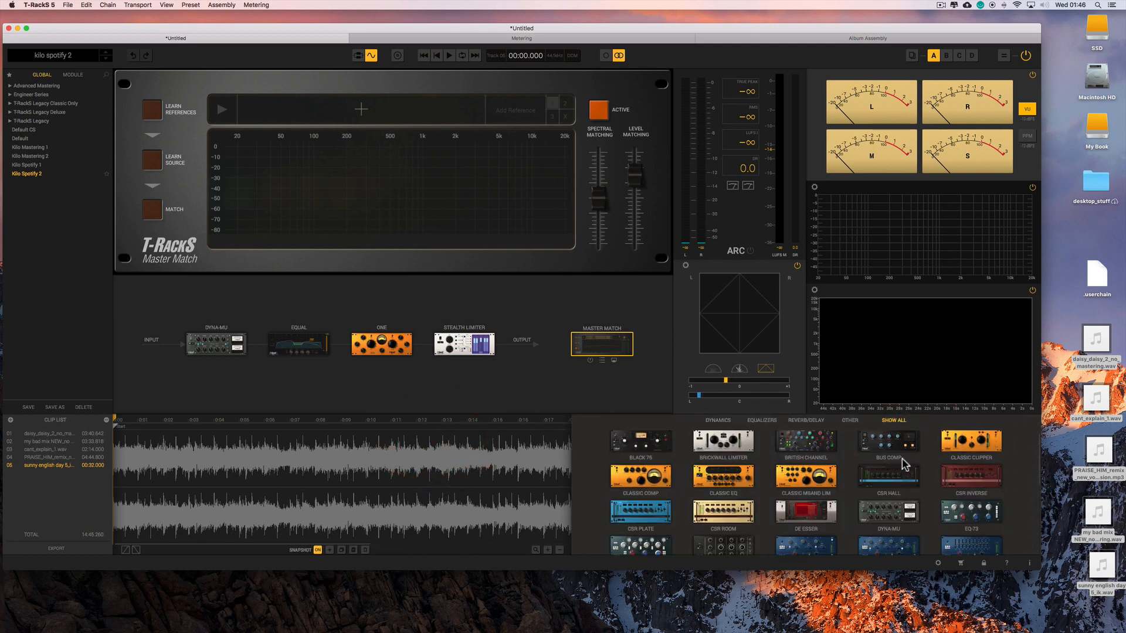
scroll(903, 459, up, 10)
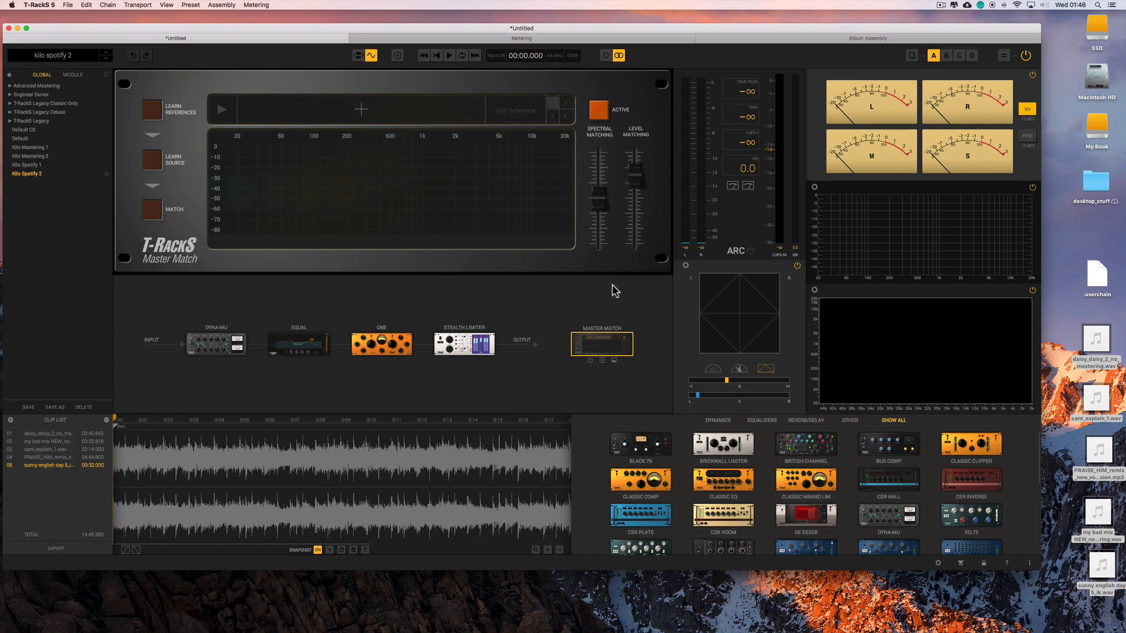
scroll(780, 463, down, 1)
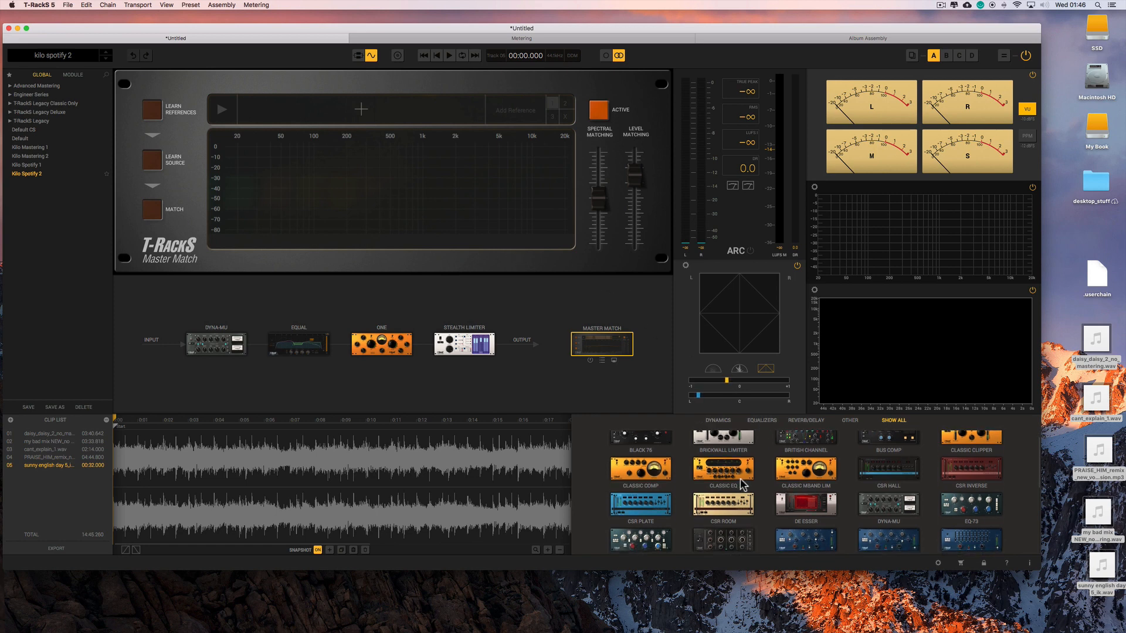
scroll(771, 482, down, 10)
scroll(771, 482, up, 10)
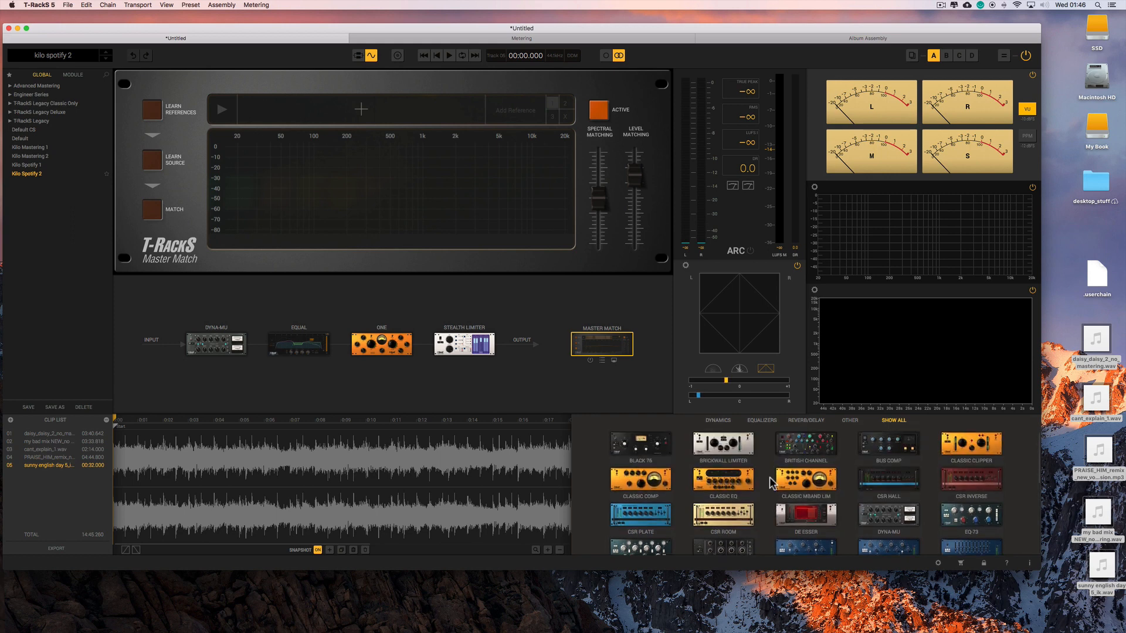
scroll(771, 482, down, 3)
scroll(771, 482, down, 5)
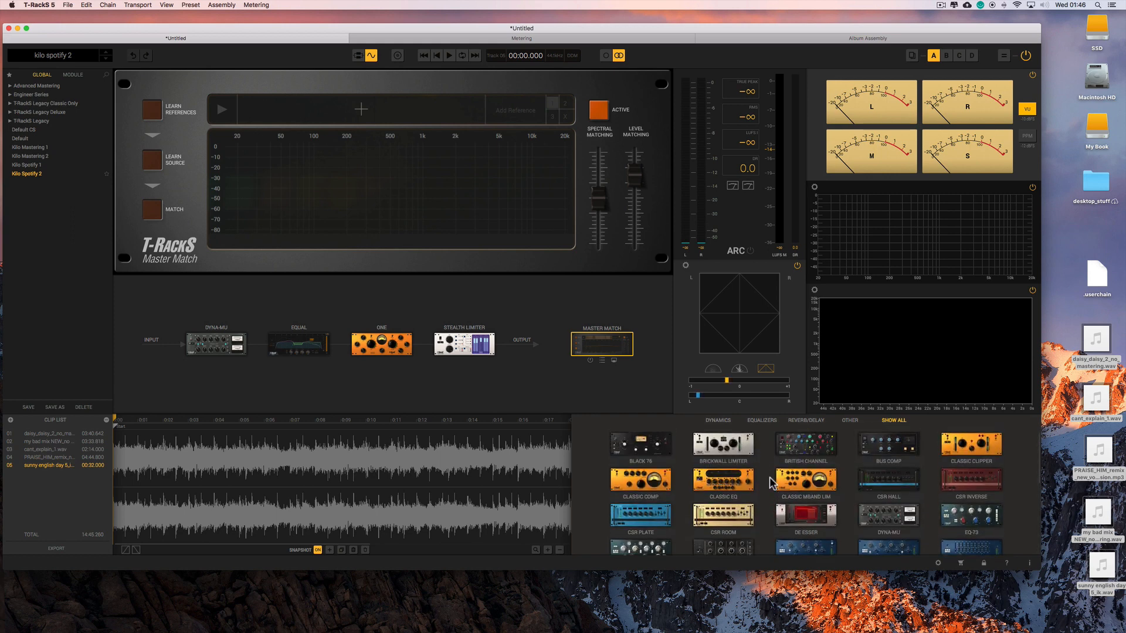
scroll(771, 482, up, 8)
scroll(805, 514, down, 2)
scroll(805, 515, down, 4)
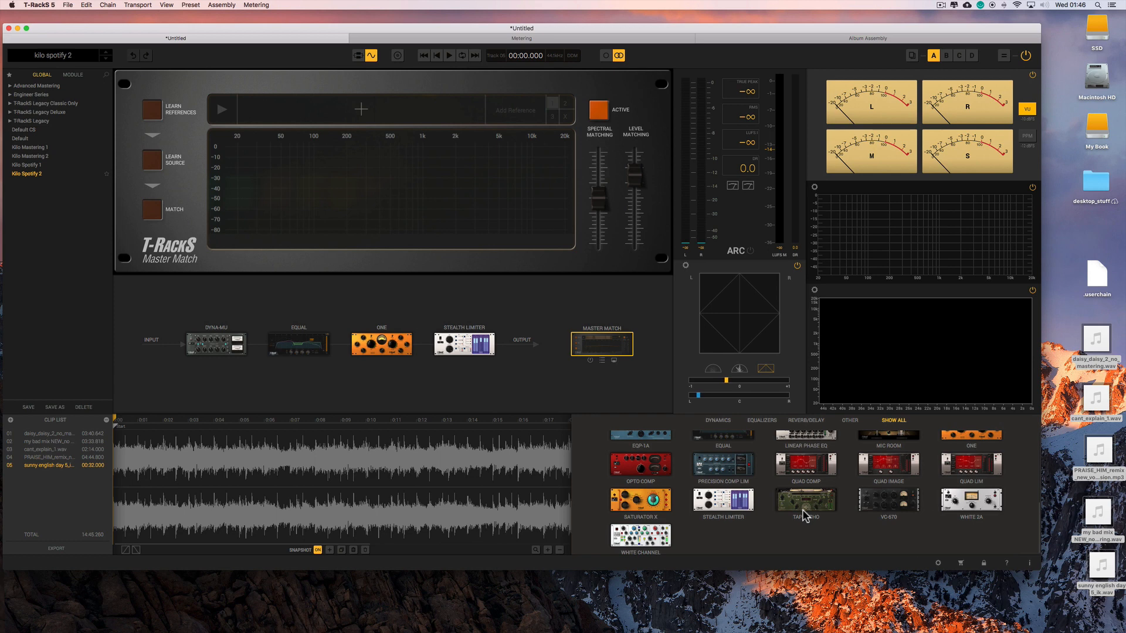
scroll(805, 515, up, 6)
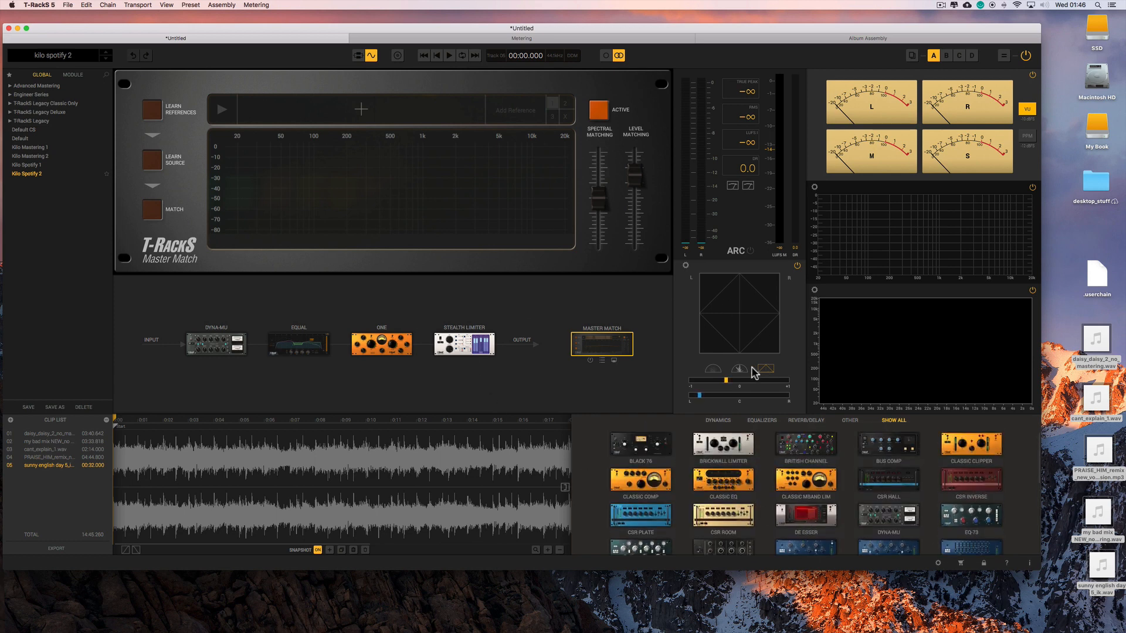